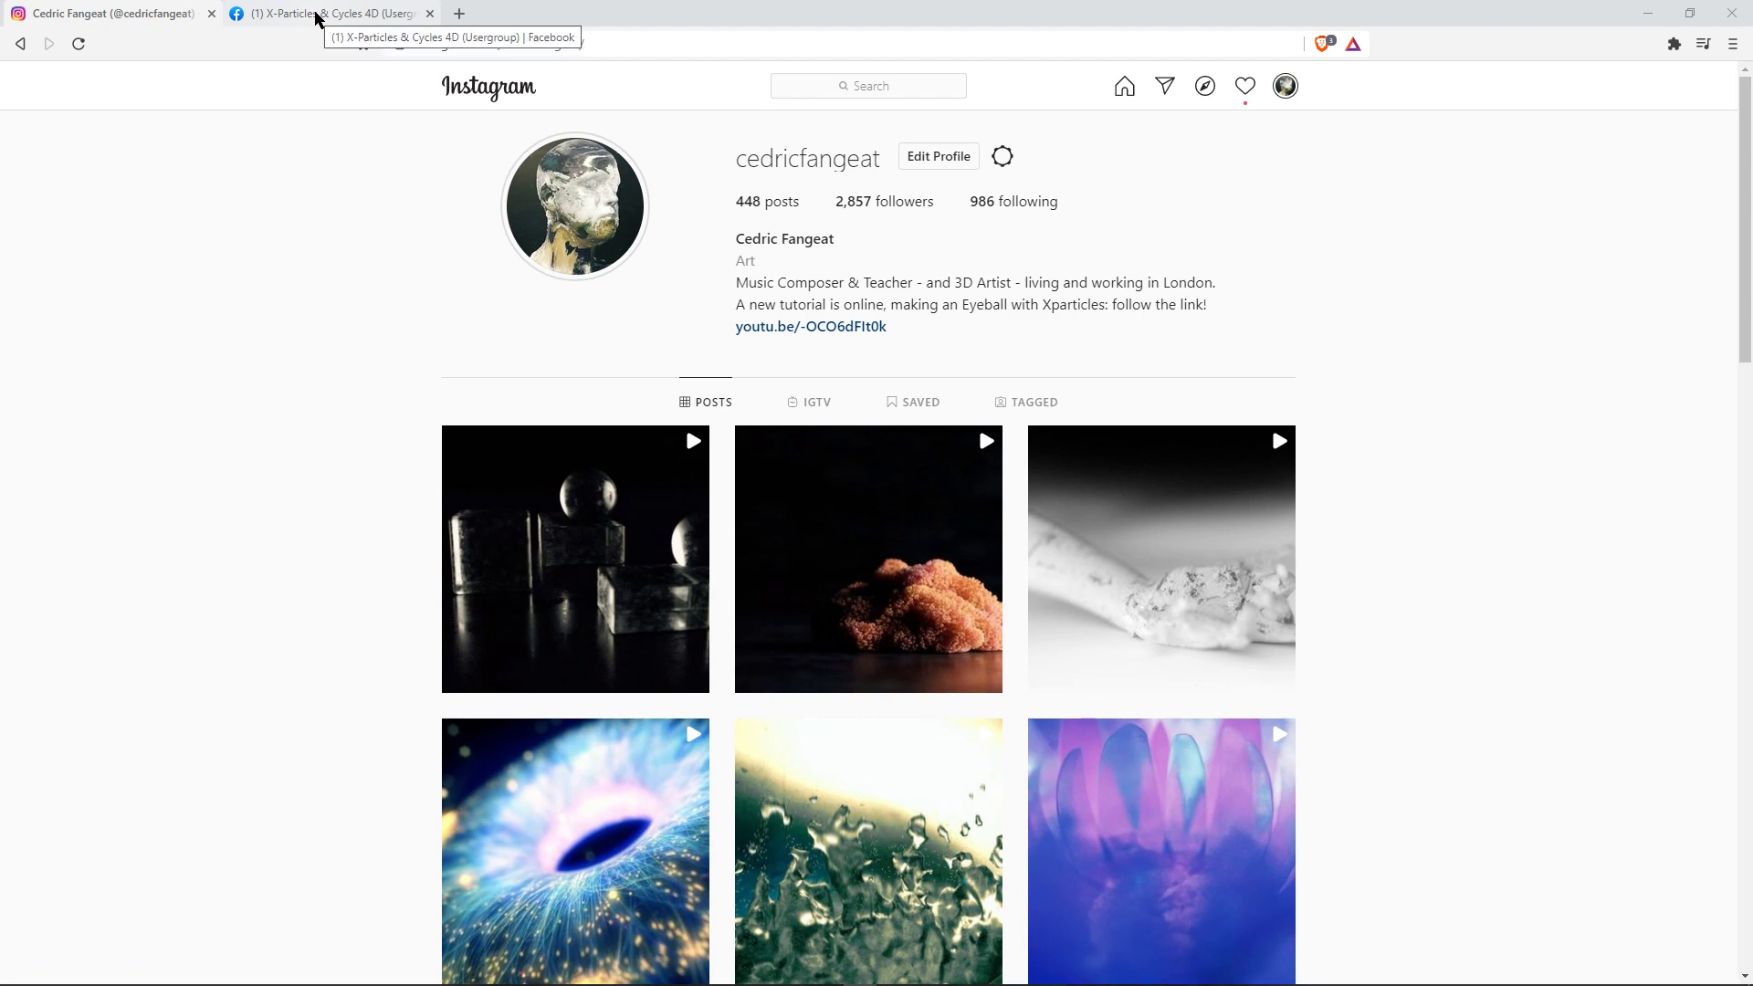
# - Open the X-Particles & Cycles 4D (Usergroup) page and read through the comments on the shared post about The Escape
pyautogui.click(315, 19)
pyautogui.scroll(1, 694, 576)
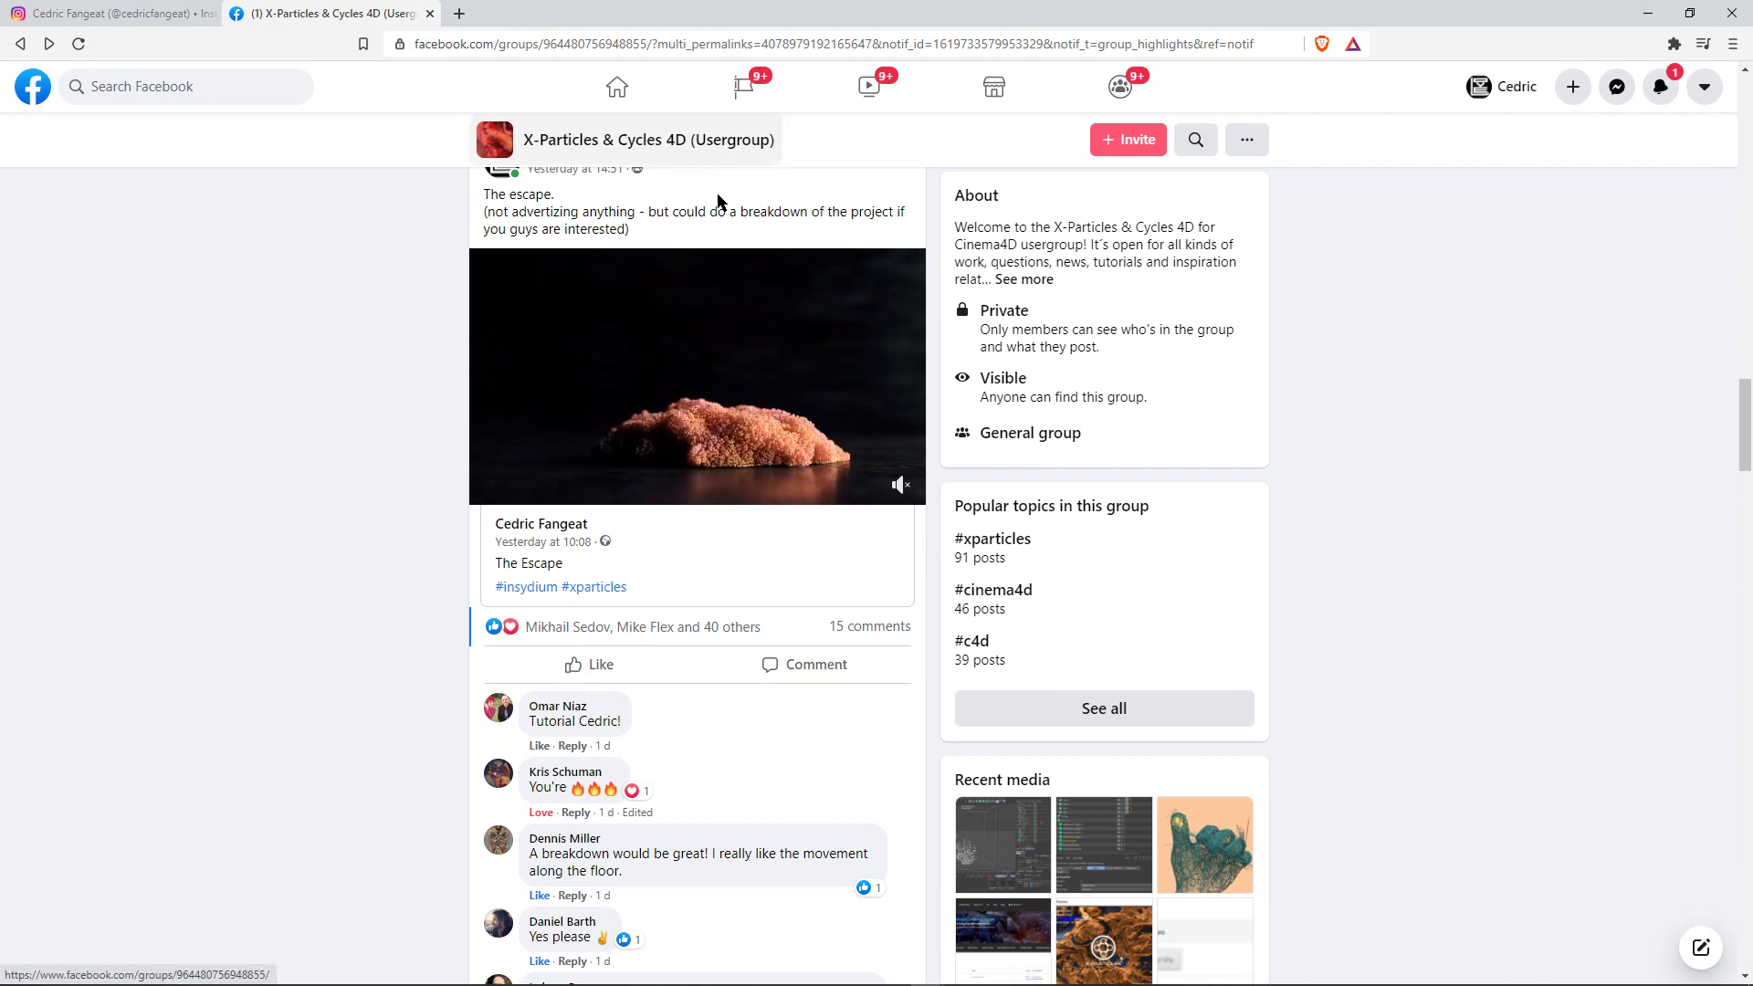
pyautogui.scroll(-1, 775, 600)
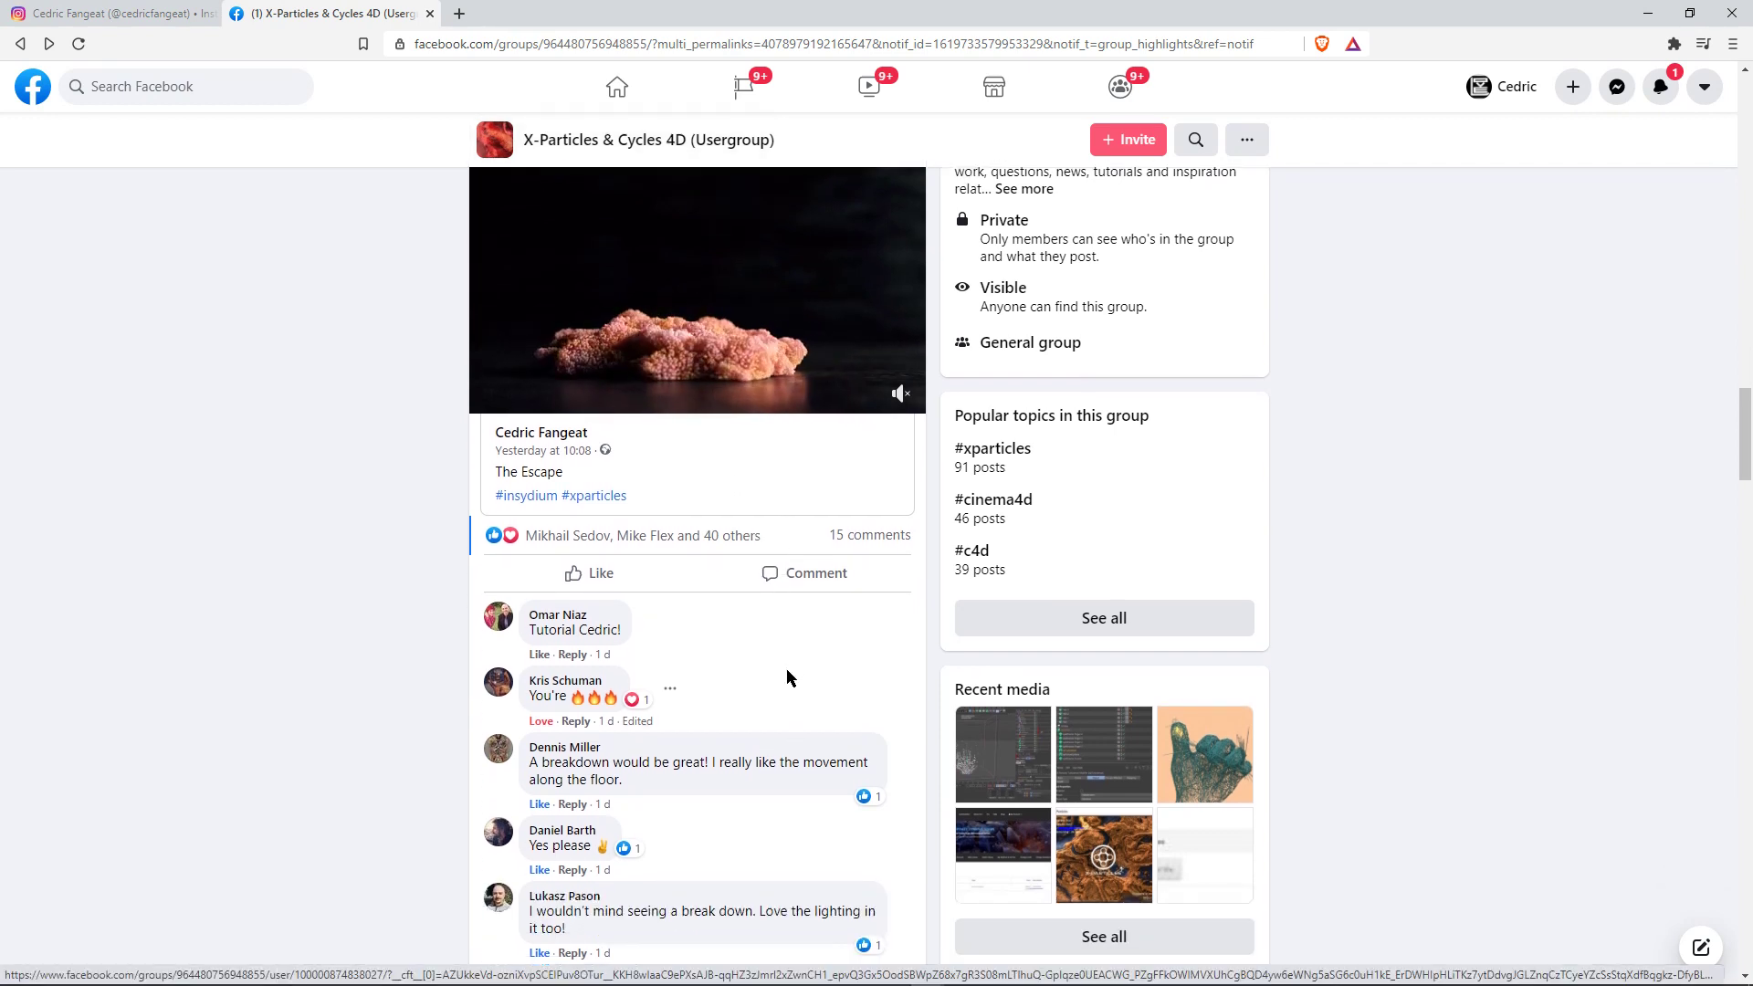
pyautogui.scroll(-1, 786, 669)
pyautogui.scroll(-1, 787, 671)
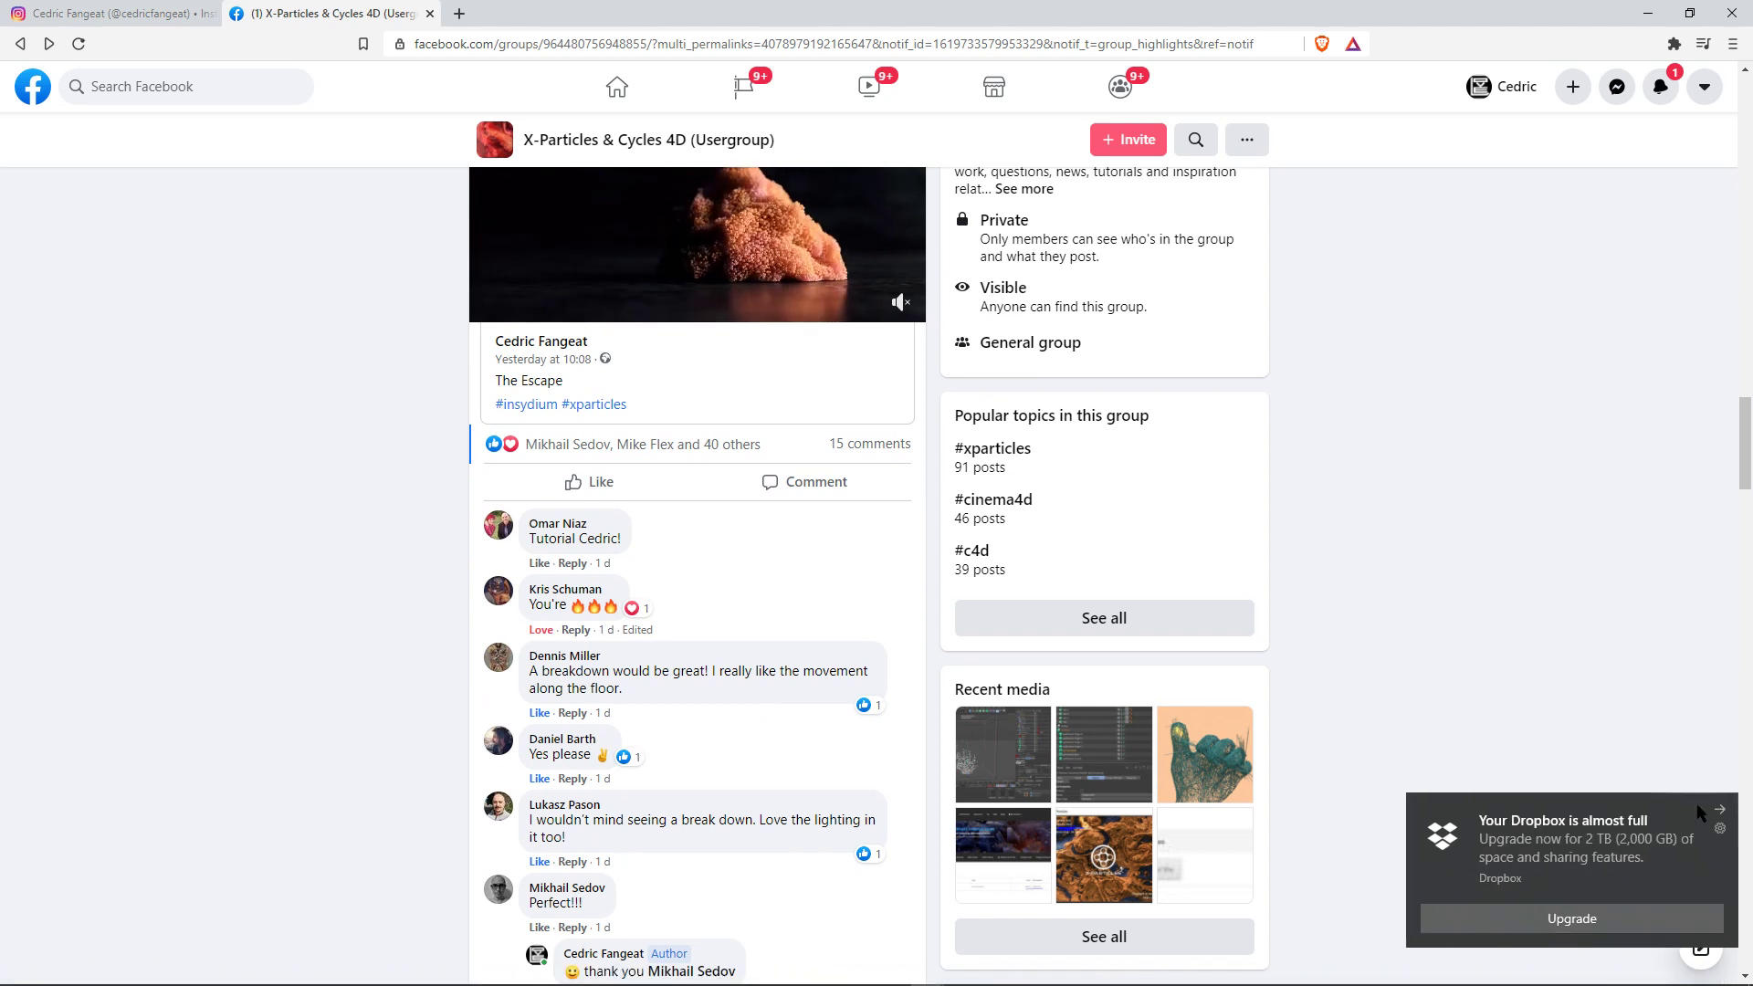
pyautogui.click(1722, 810)
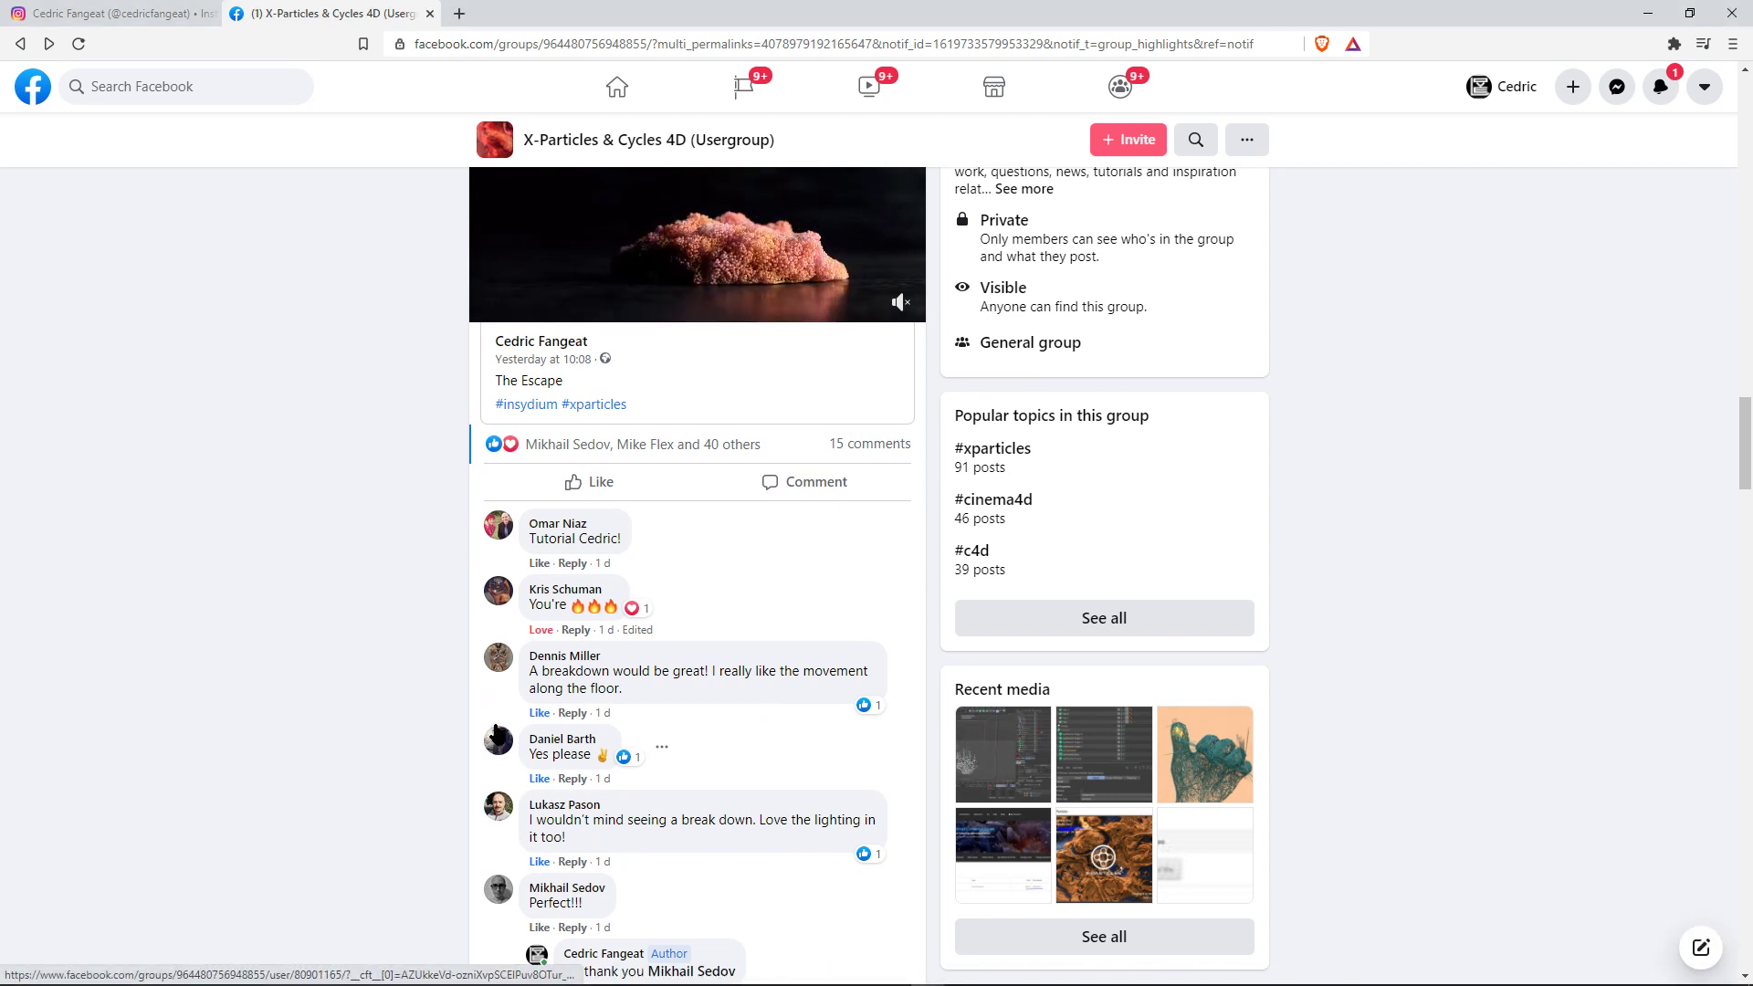
pyautogui.scroll(-5, 636, 744)
pyautogui.scroll(9, 636, 744)
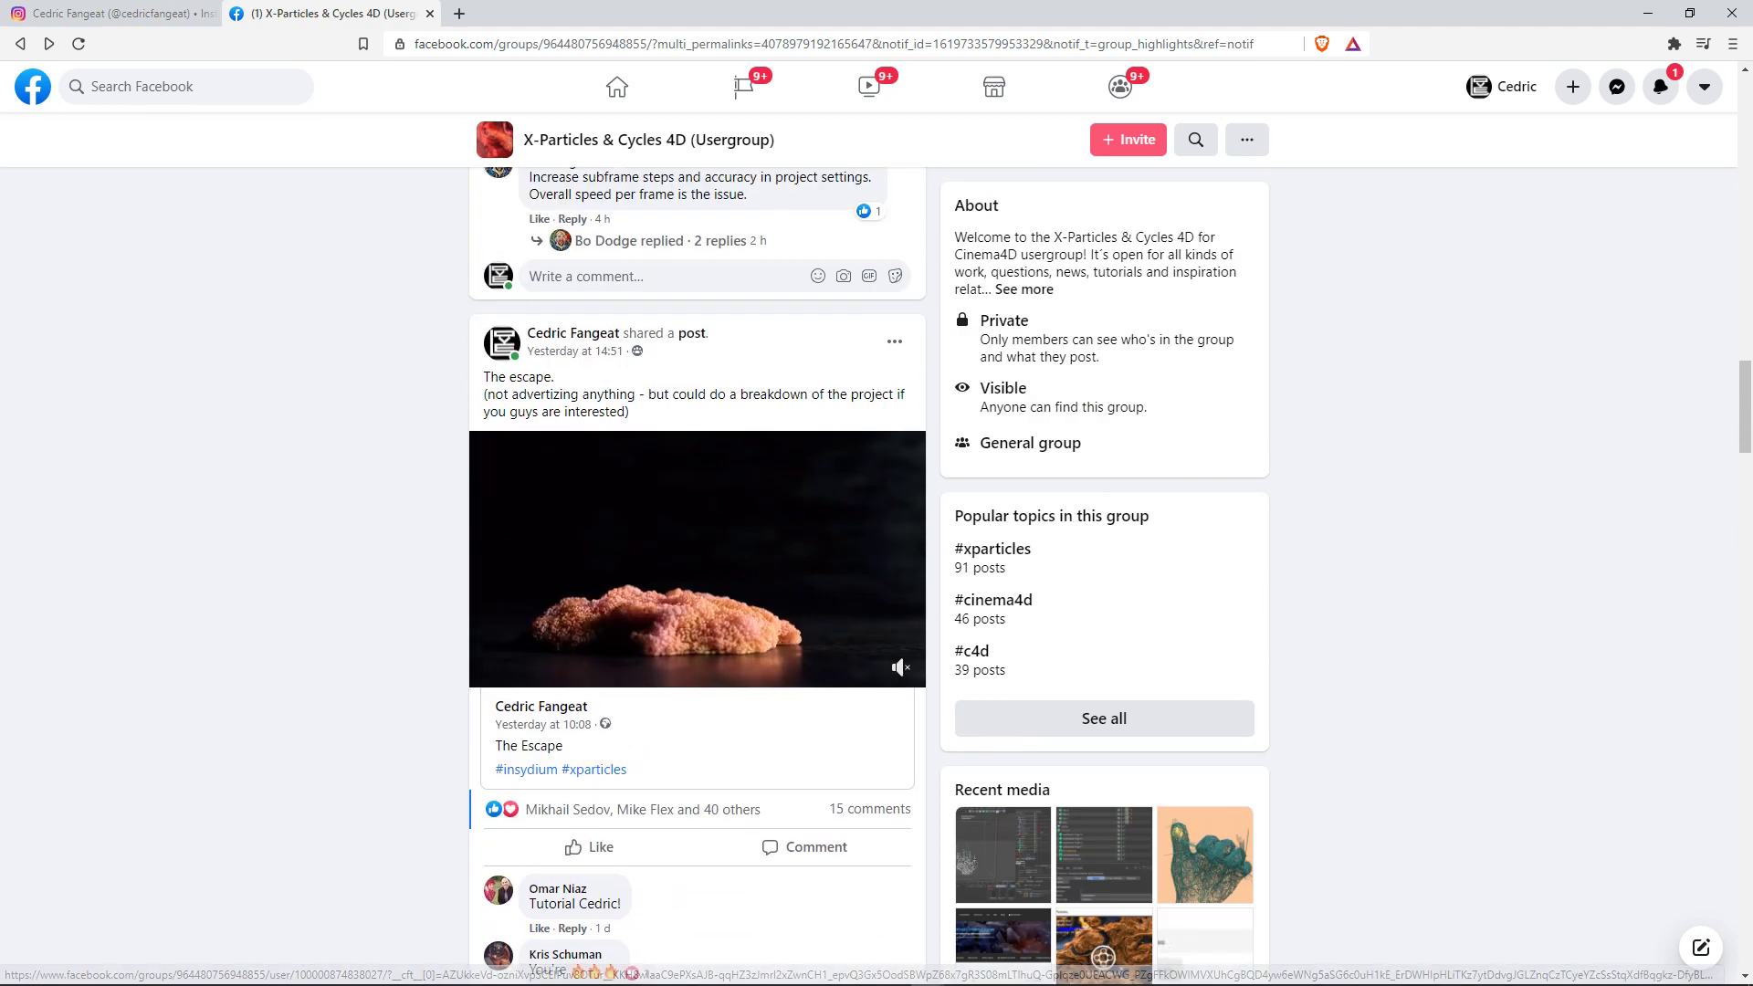
# - Switch to VLC media player, play Escape.mp4 from the beginning through to Escape_02.mp4, and close the player
pyautogui.moveTo(1752, 448); pyautogui.dragTo(183, 8)
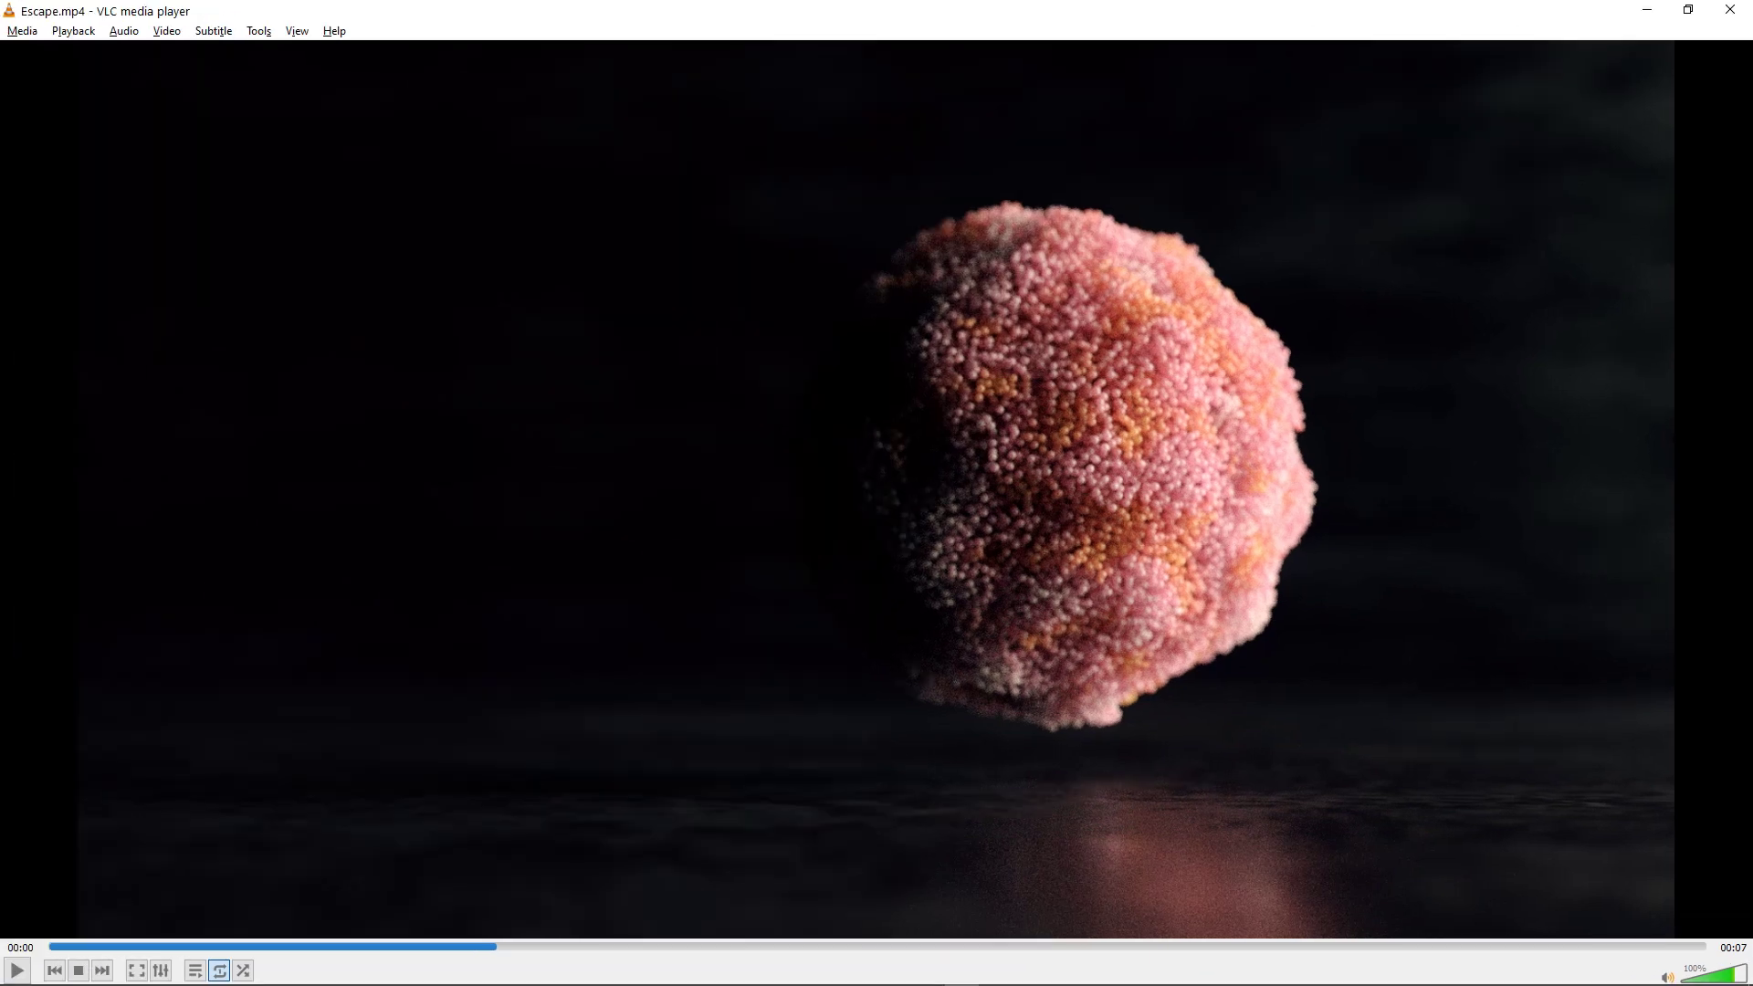
pyautogui.moveTo(68, 949); pyautogui.dragTo(50, 954)
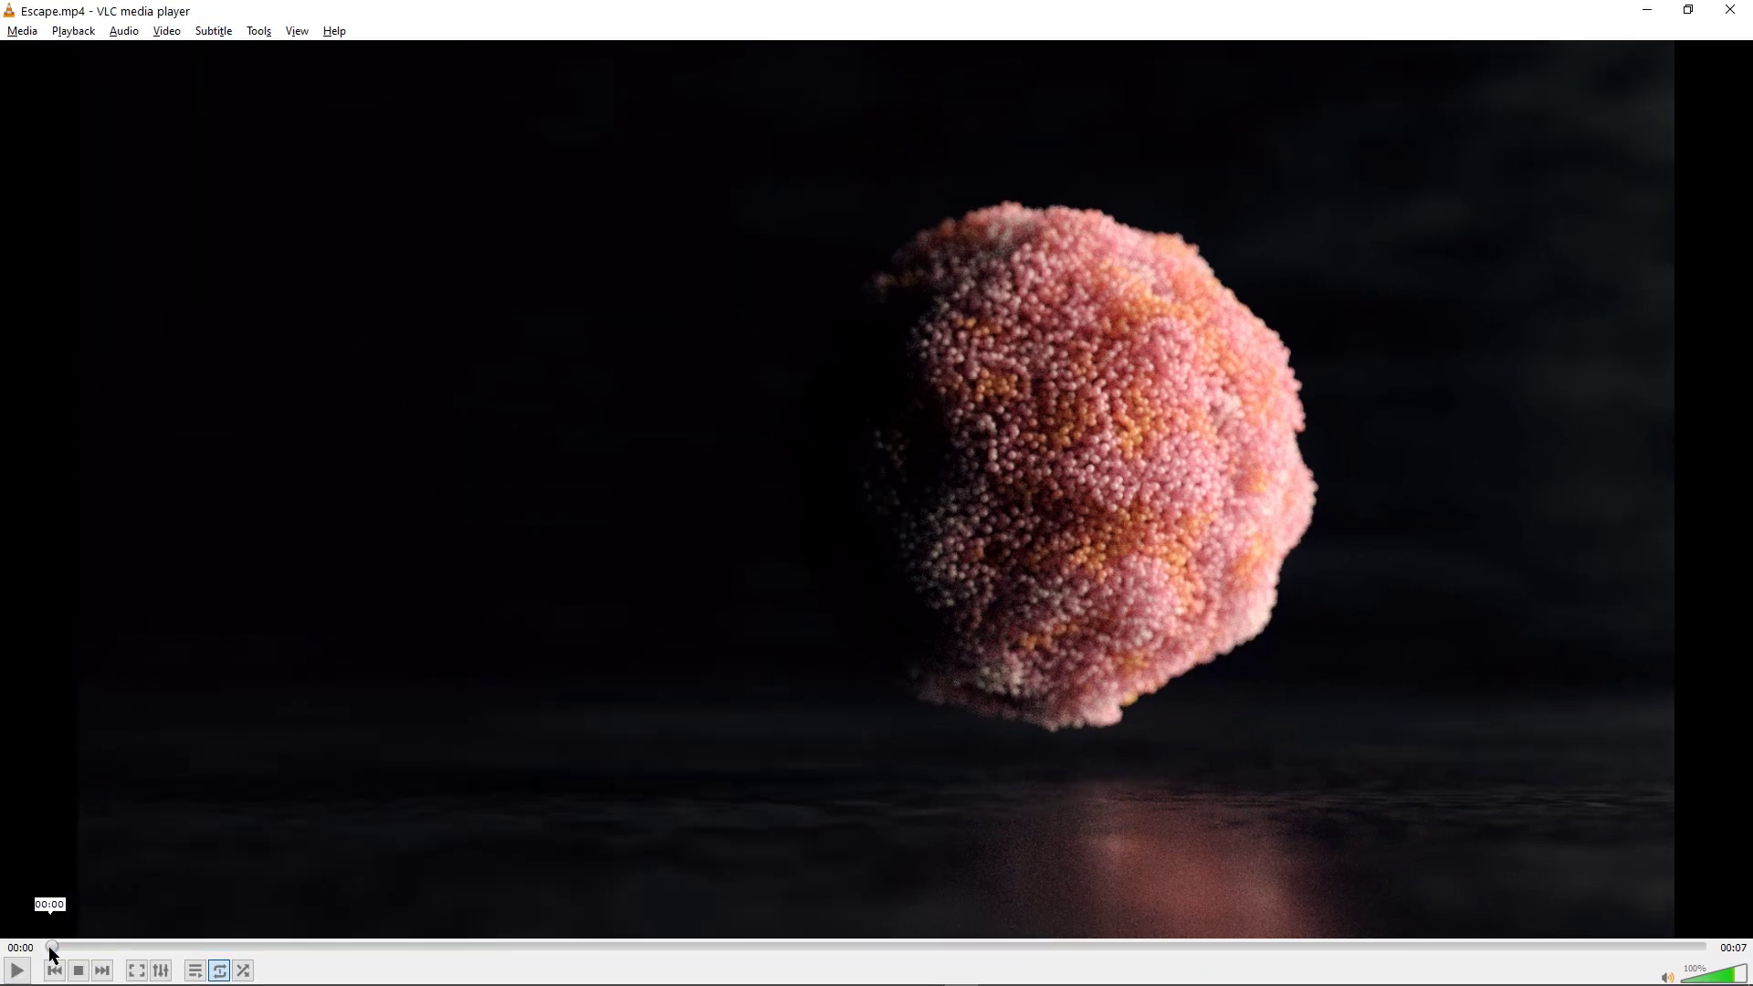
pyautogui.click(17, 971)
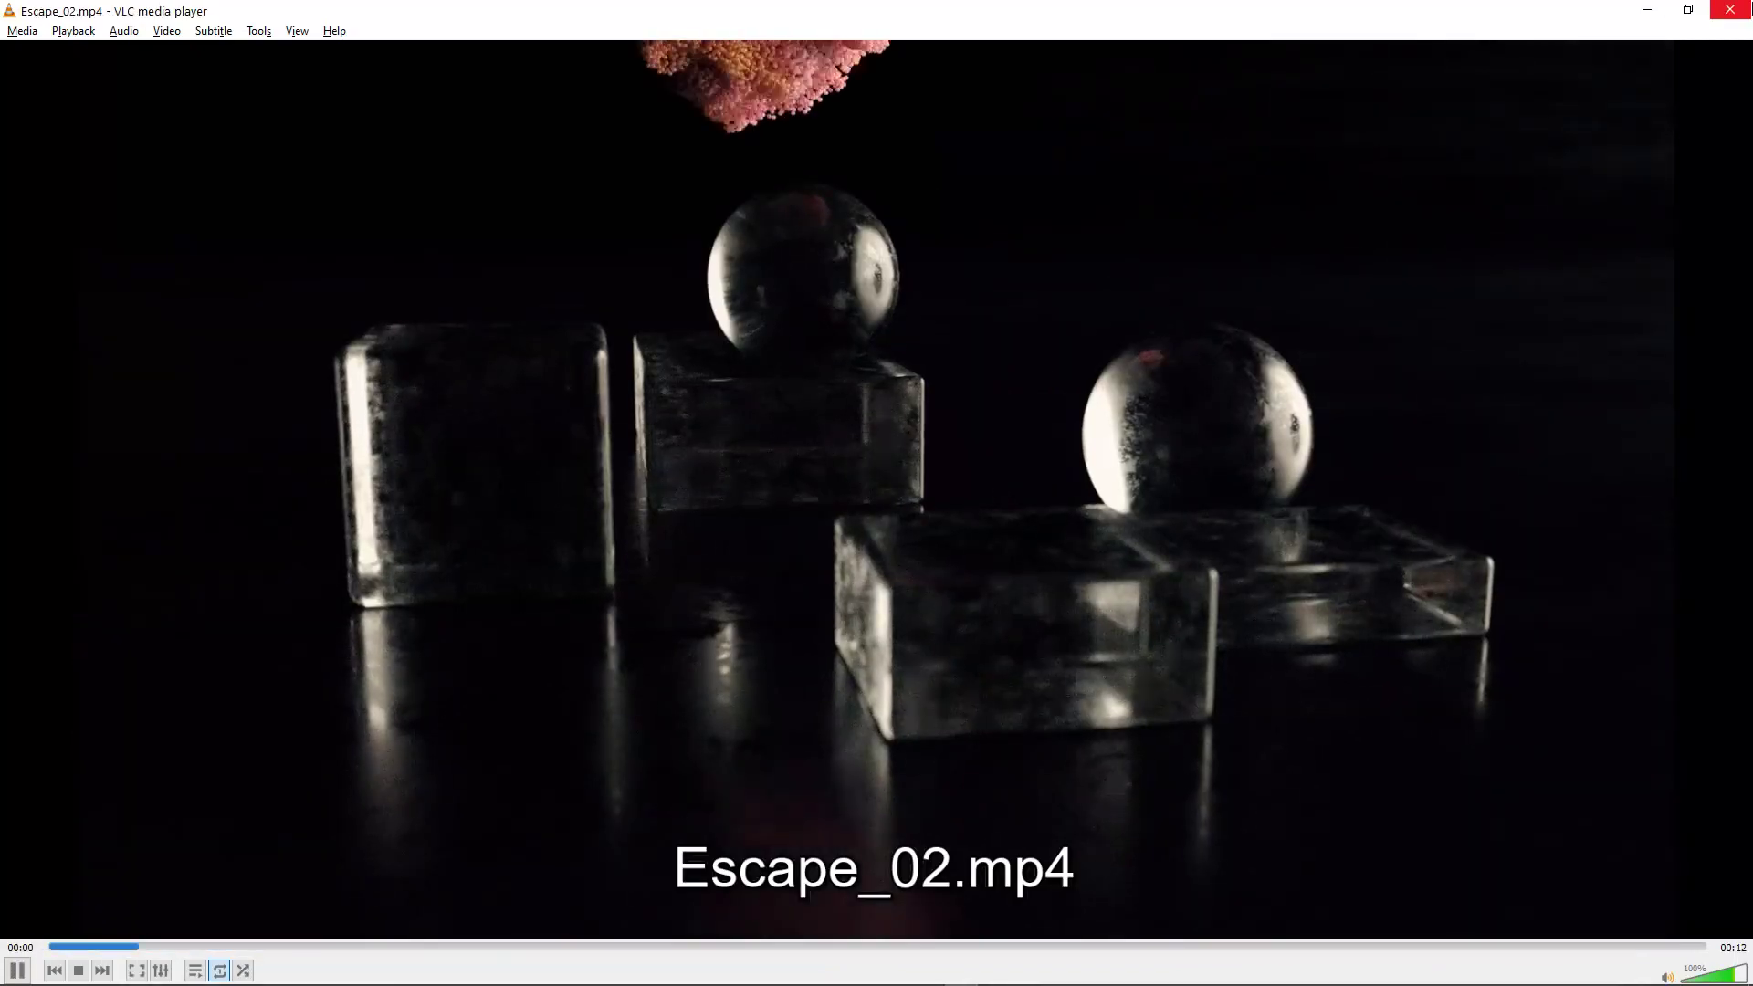
pyautogui.click(1730, 11)
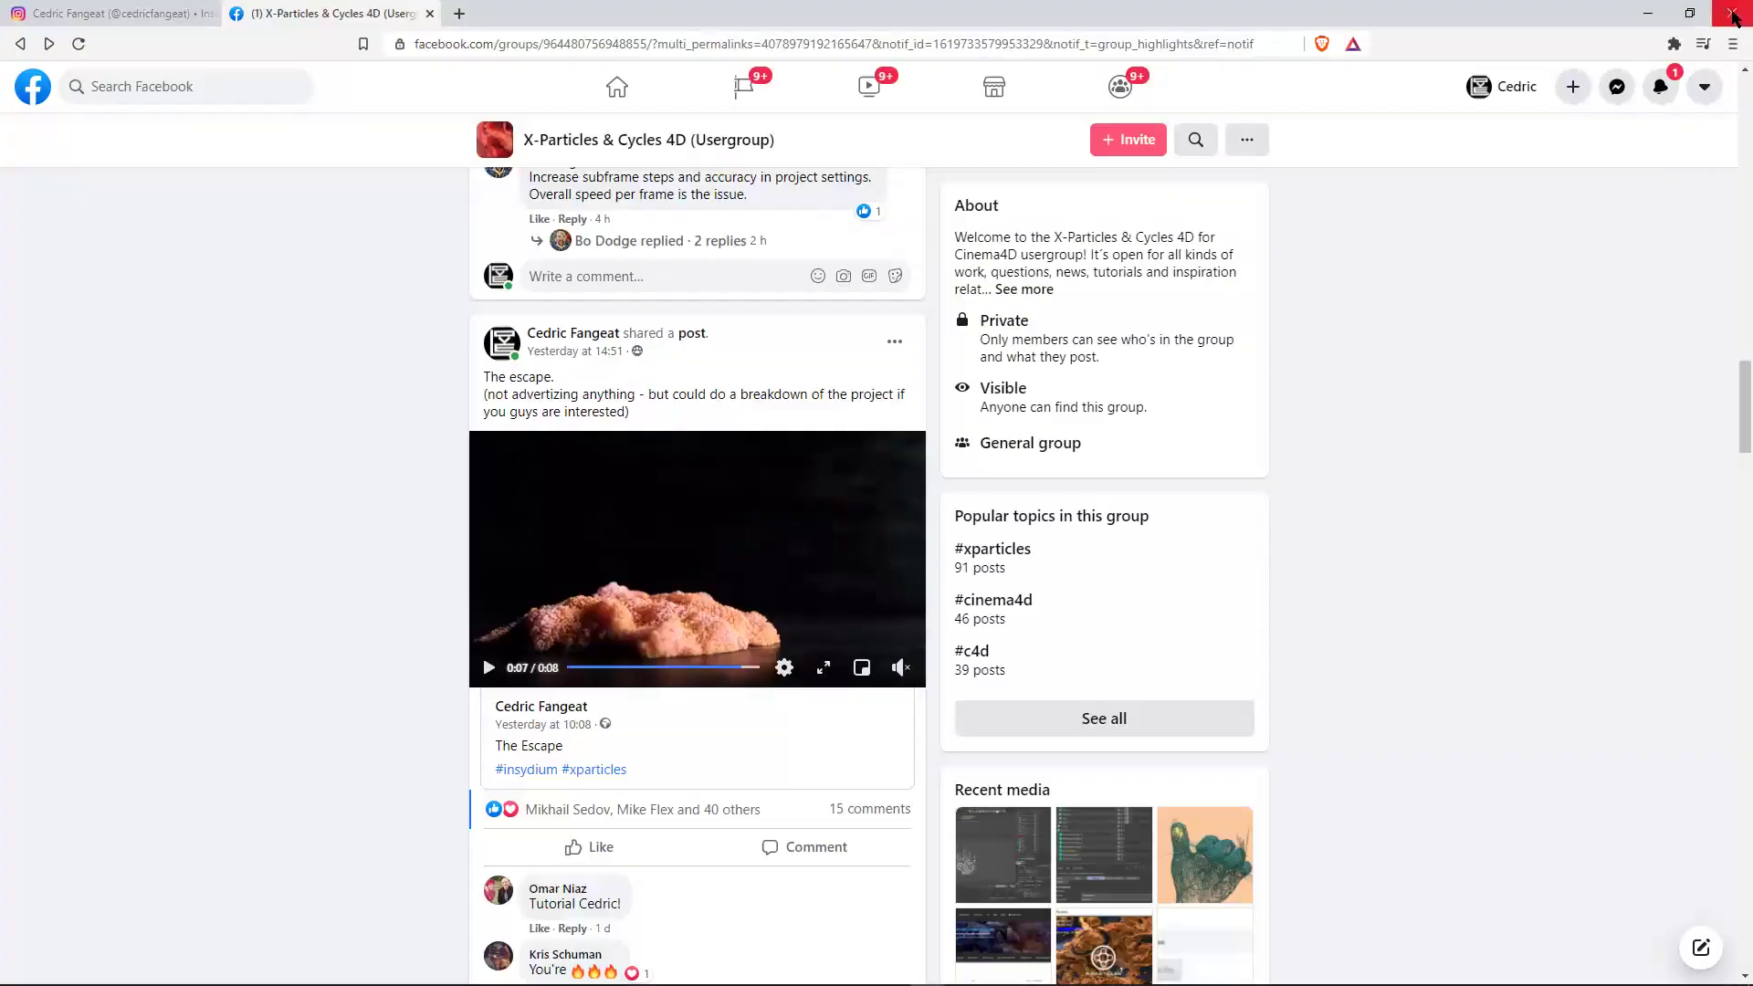
# - Revisit the Instagram profile, then switch to Cinema 4D and expand the xpSystem hierarchy in the Escape_02 scene
pyautogui.click(135, 19)
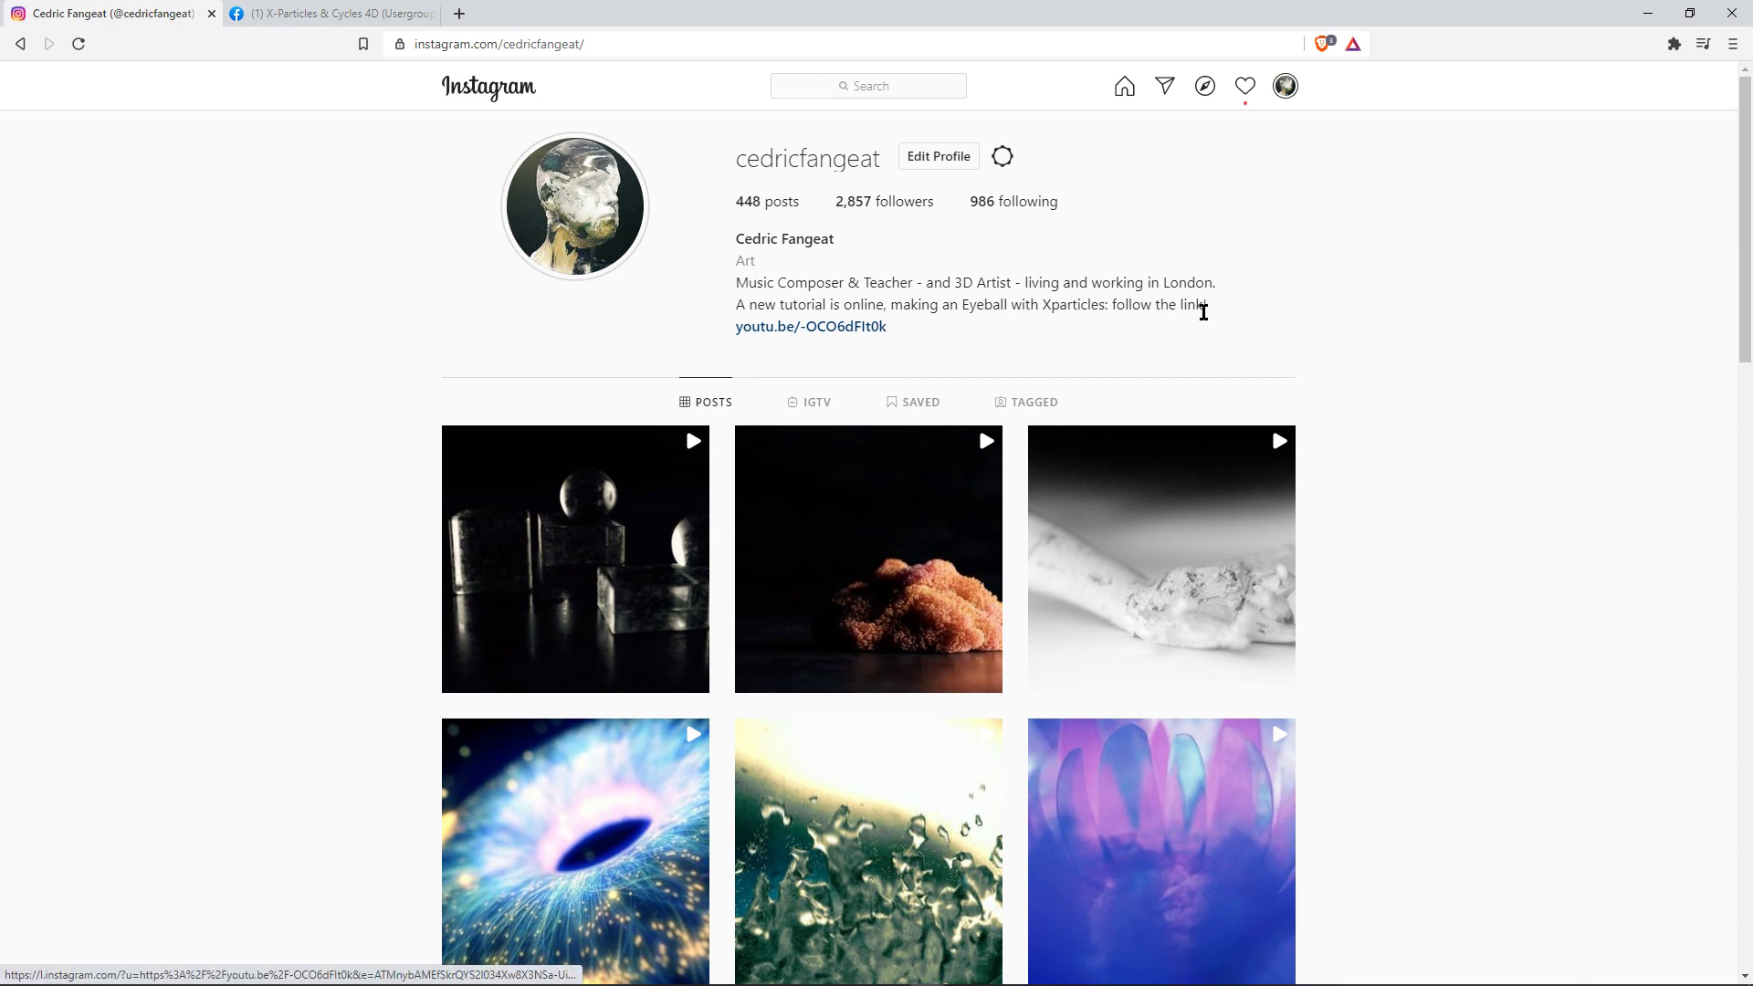
pyautogui.hotkey('alt', 'Tab')
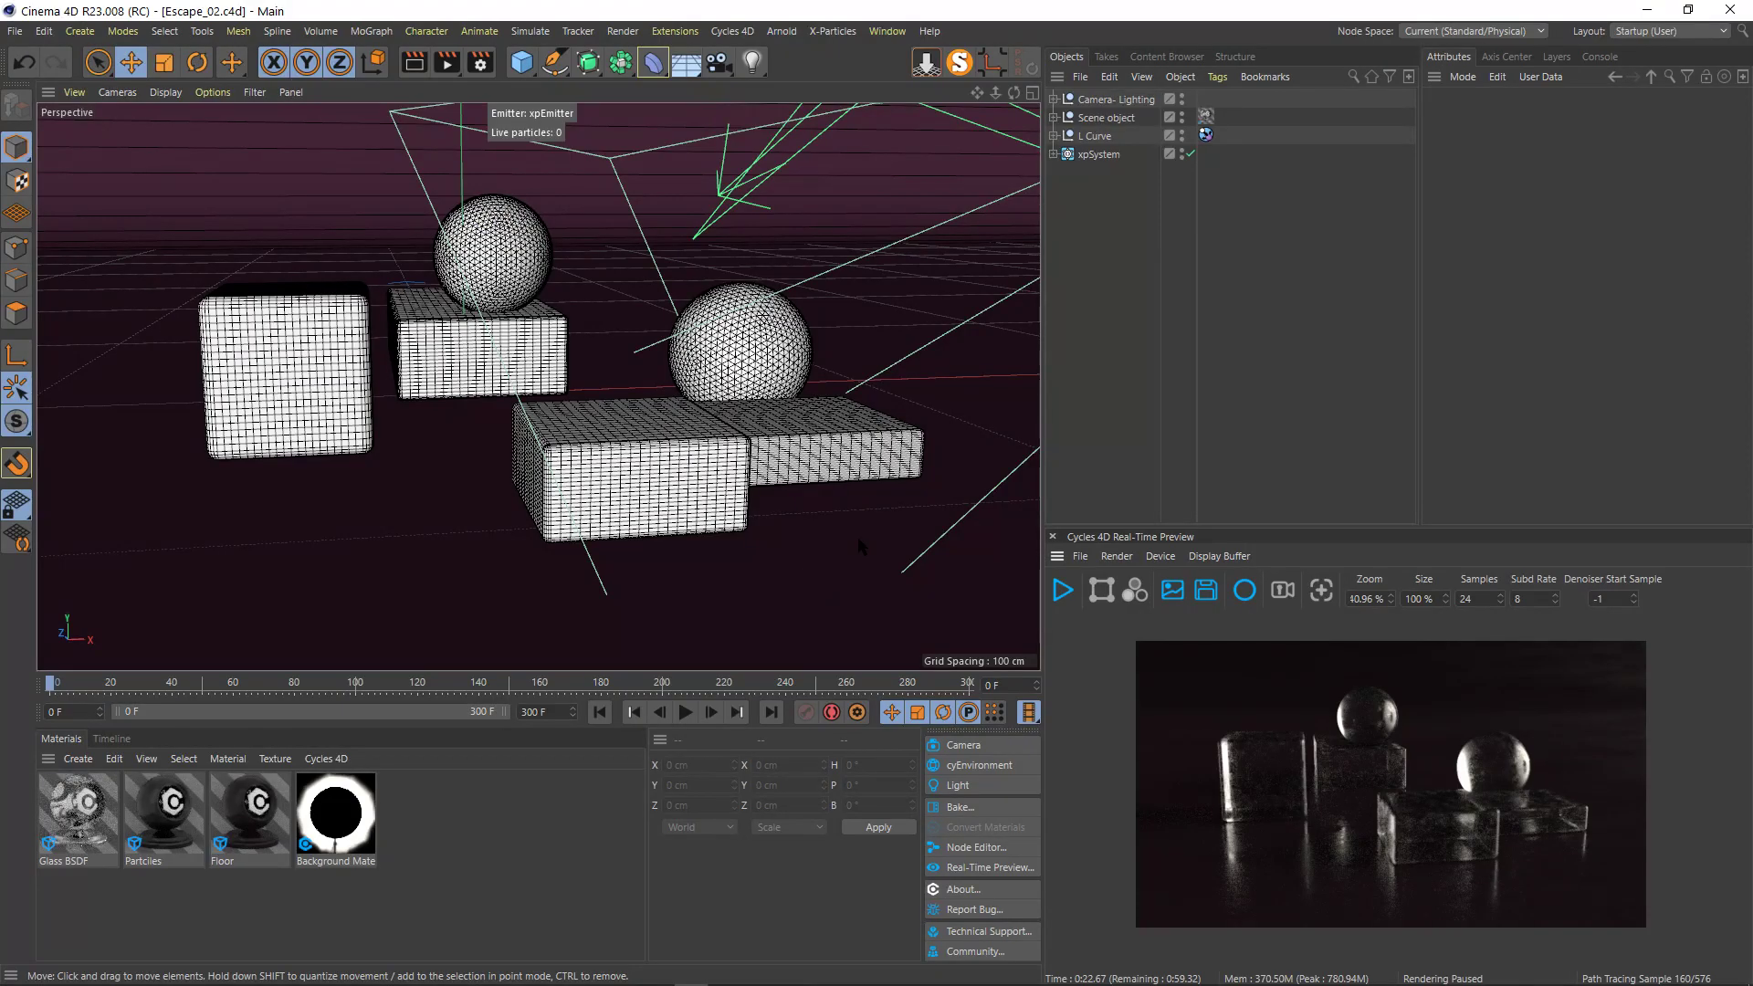
pyautogui.click(1054, 154)
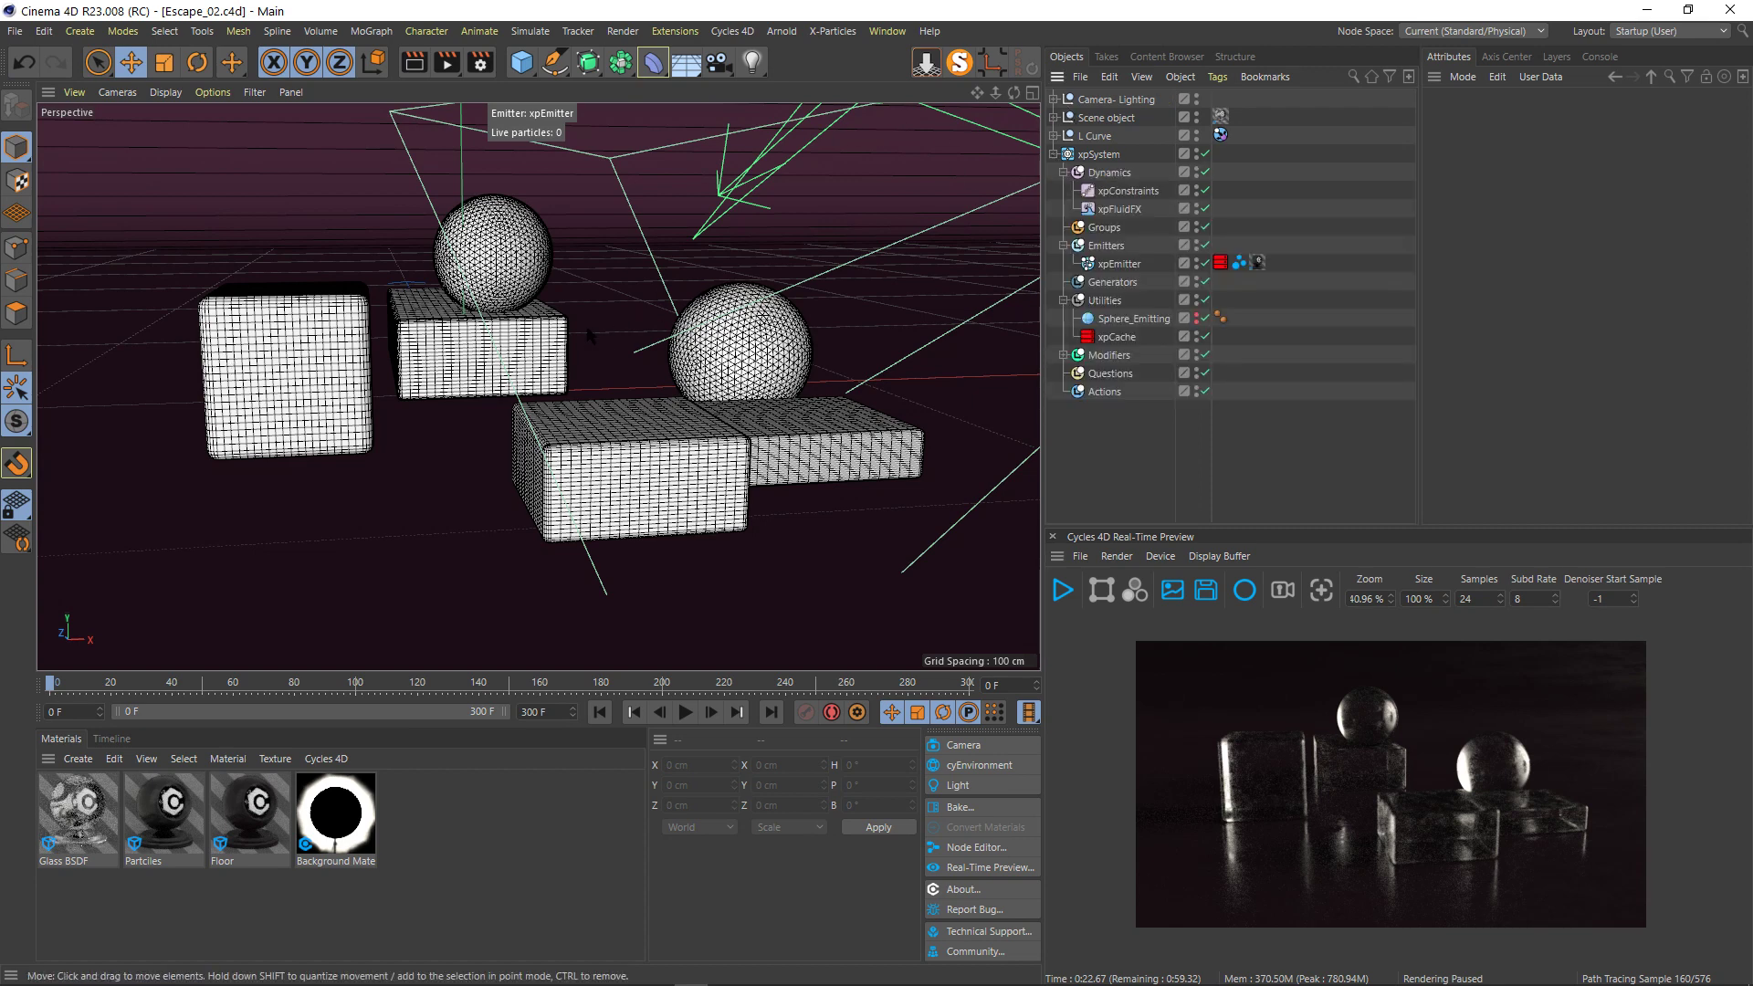
# - Delete the Pyramid from the Scene object group and leave the group collapsed
pyautogui.click(1055, 119)
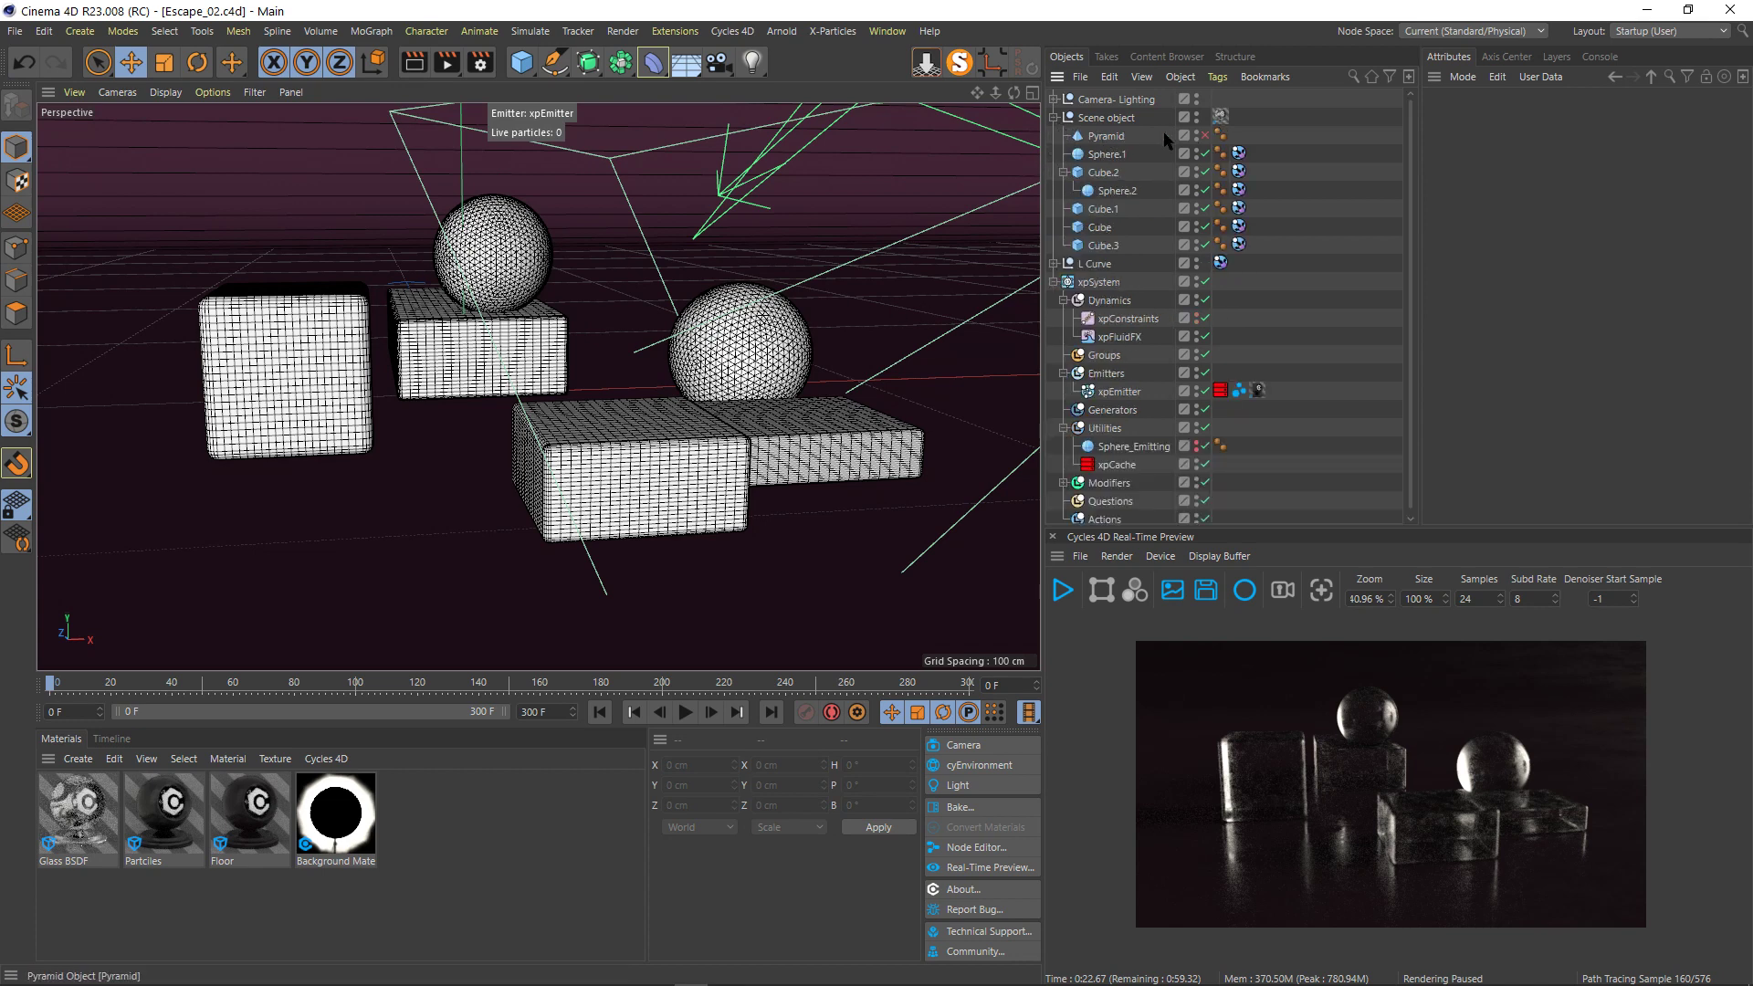
pyautogui.click(1109, 137)
pyautogui.press('Delete')
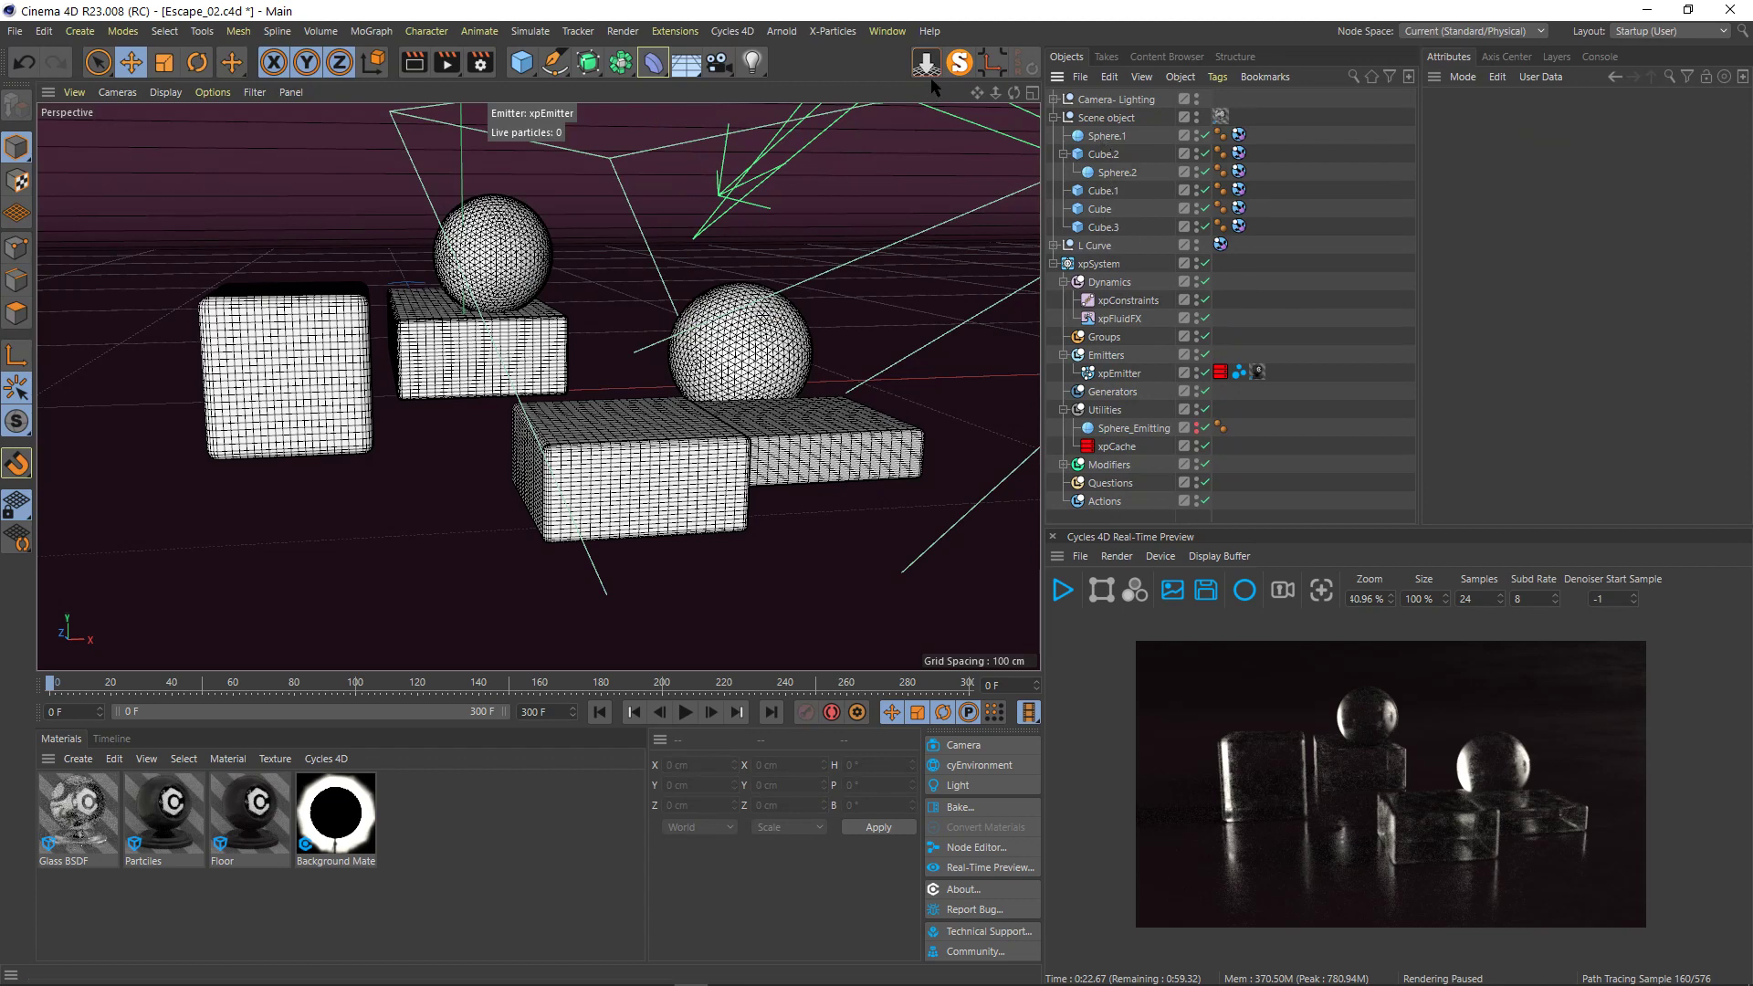
pyautogui.click(1054, 118)
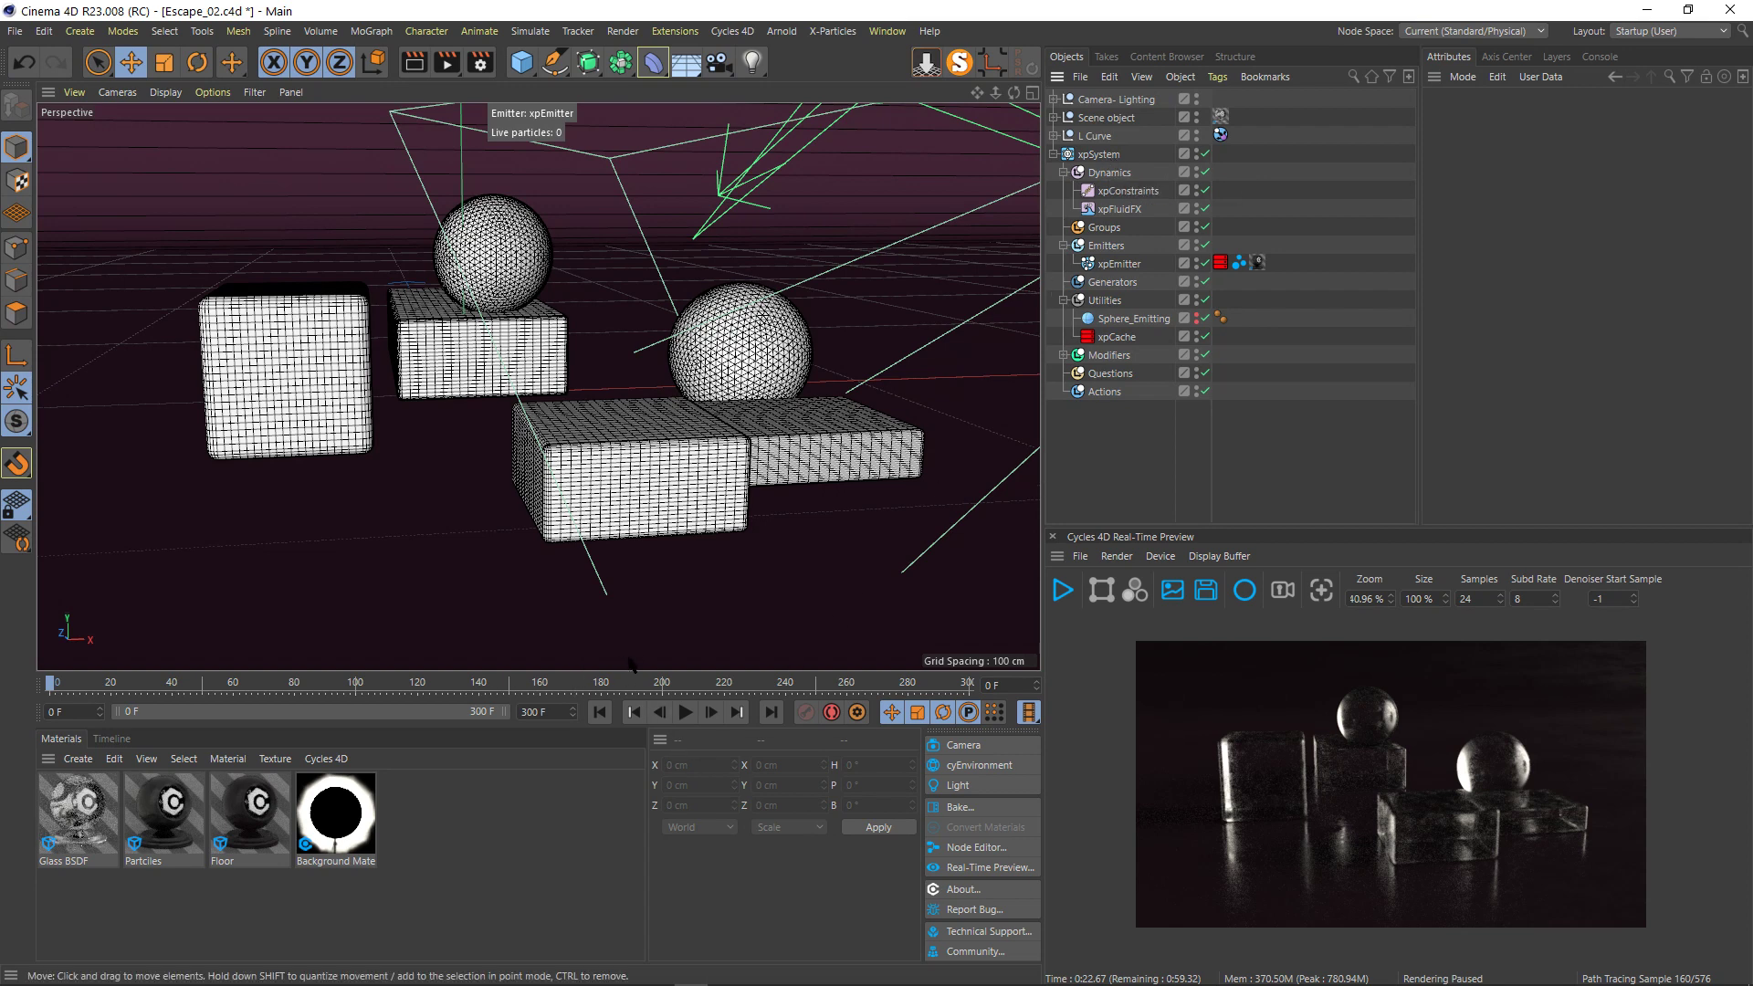
# - Switch to the browser and open the Instagram video post captioned The escape
pyautogui.hotkey('alt', 'Tab')
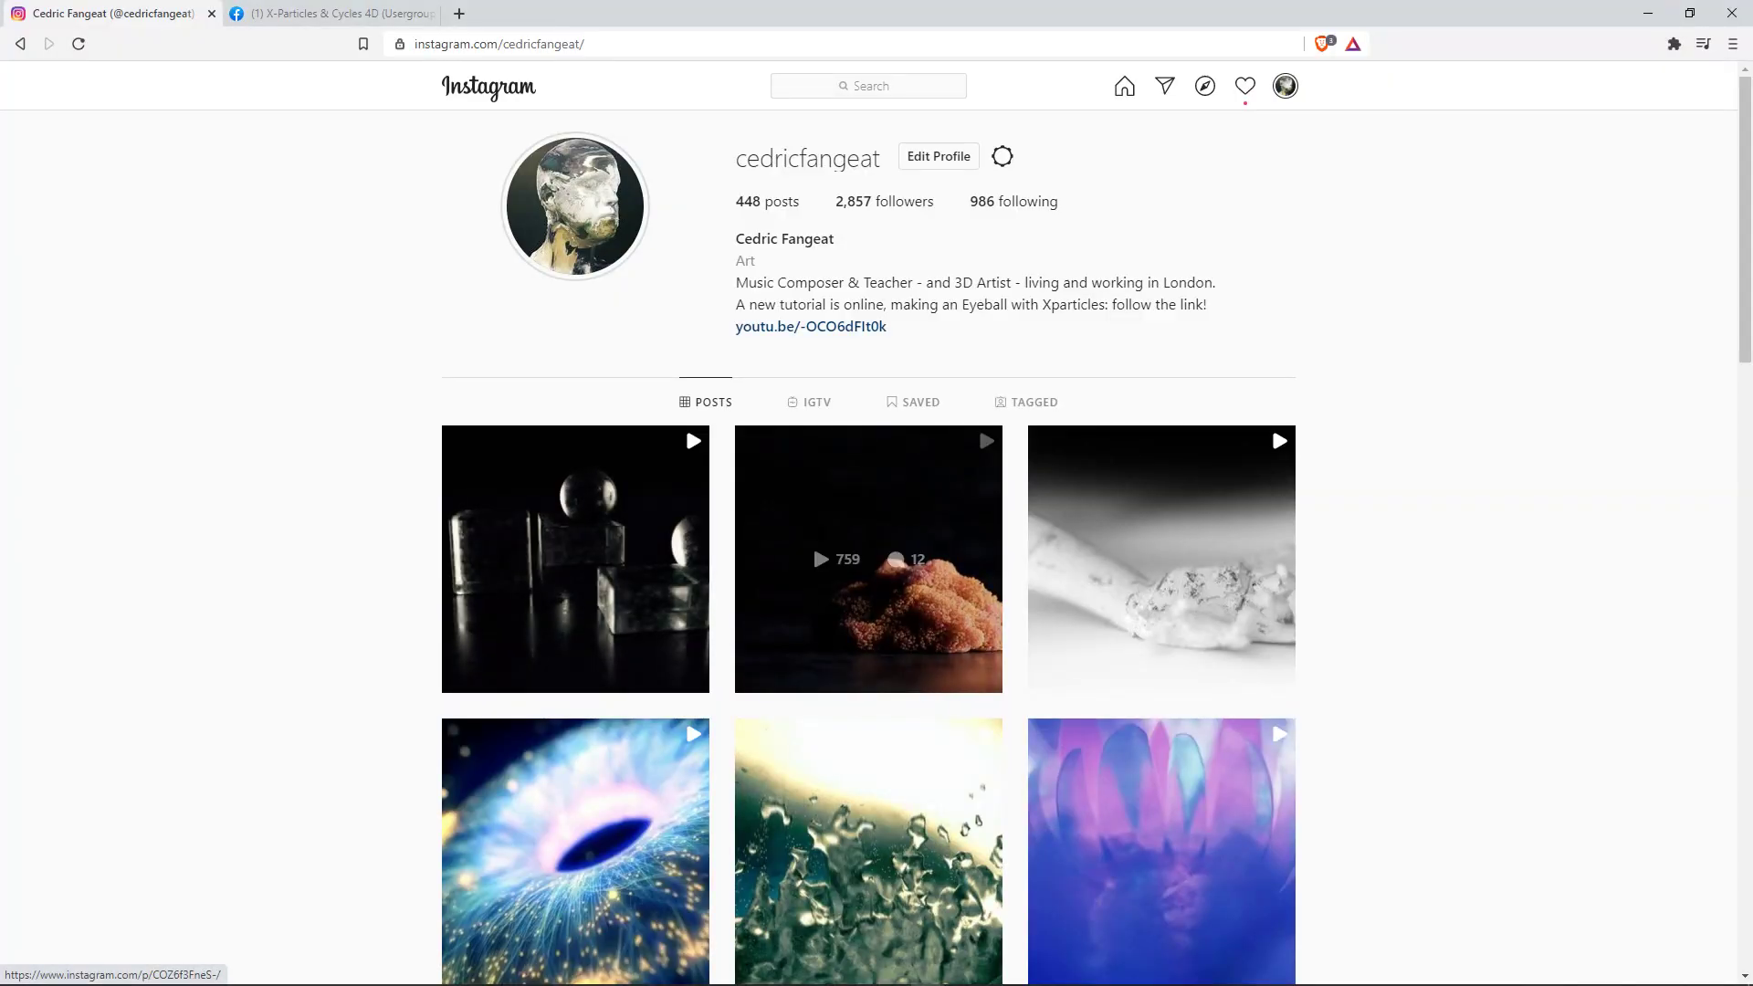
pyautogui.click(841, 458)
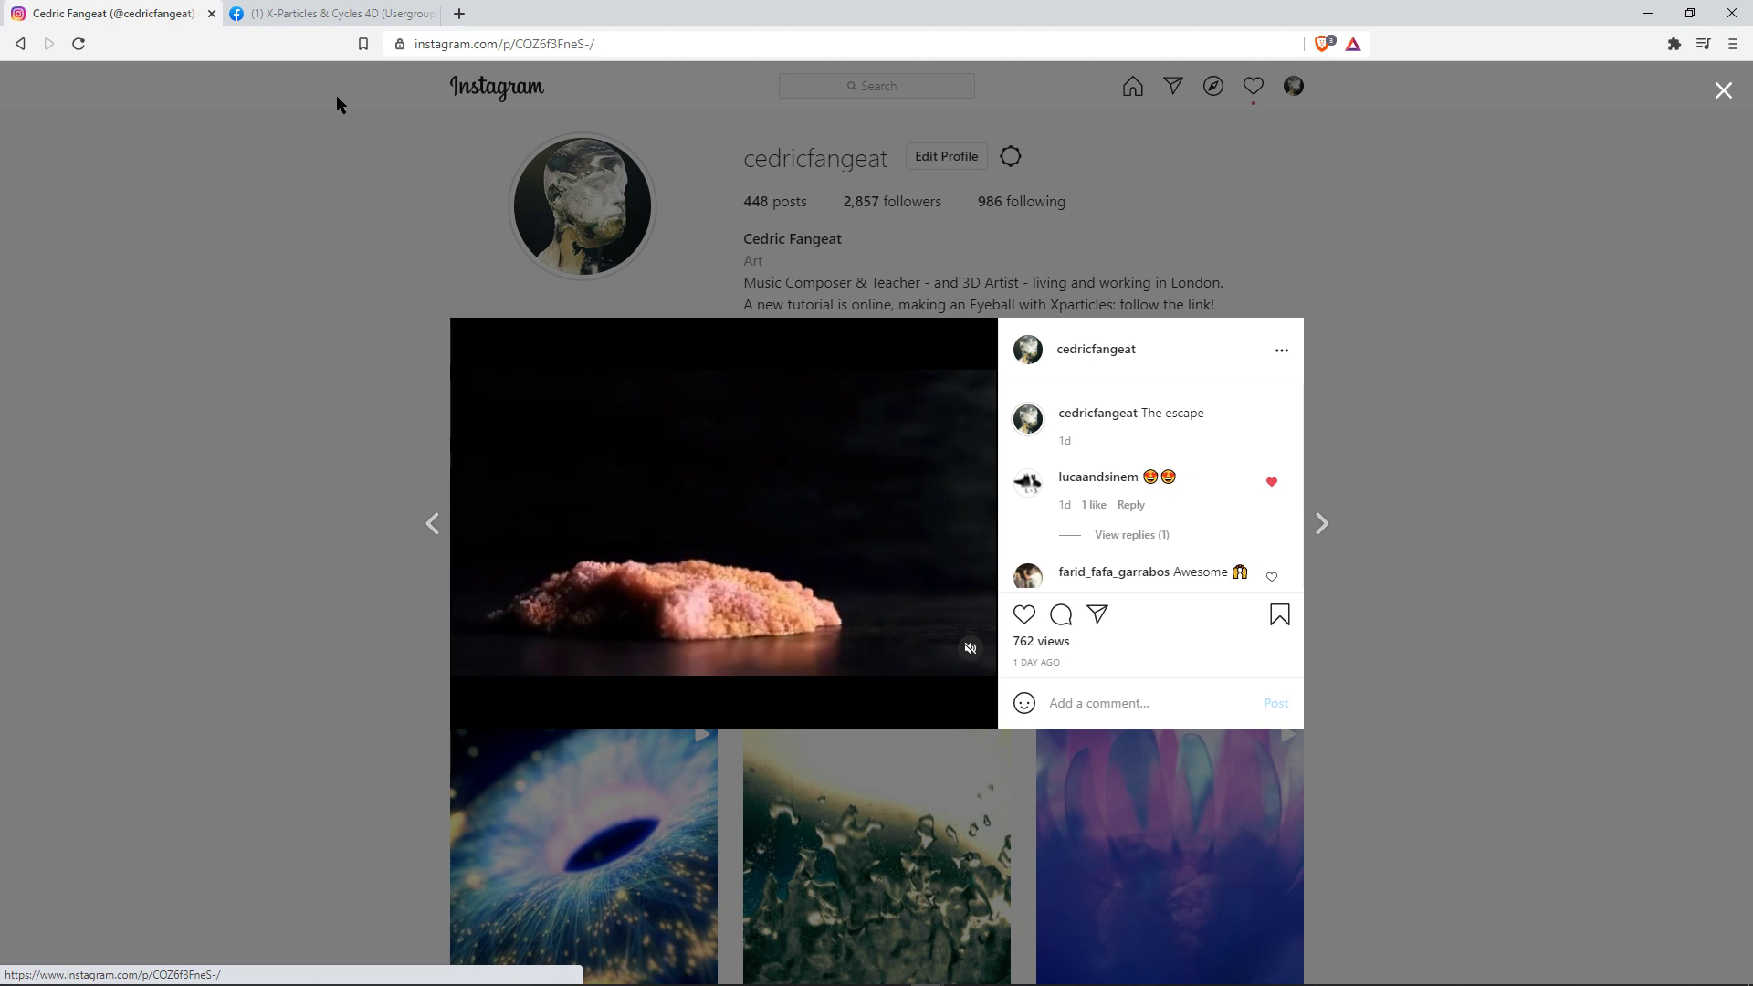
# - Switch back to Cinema 4D and examine the settings of the xpFluidFX and xpConstraints objects, widening the attributes area
pyautogui.hotkey('alt', 'Tab')
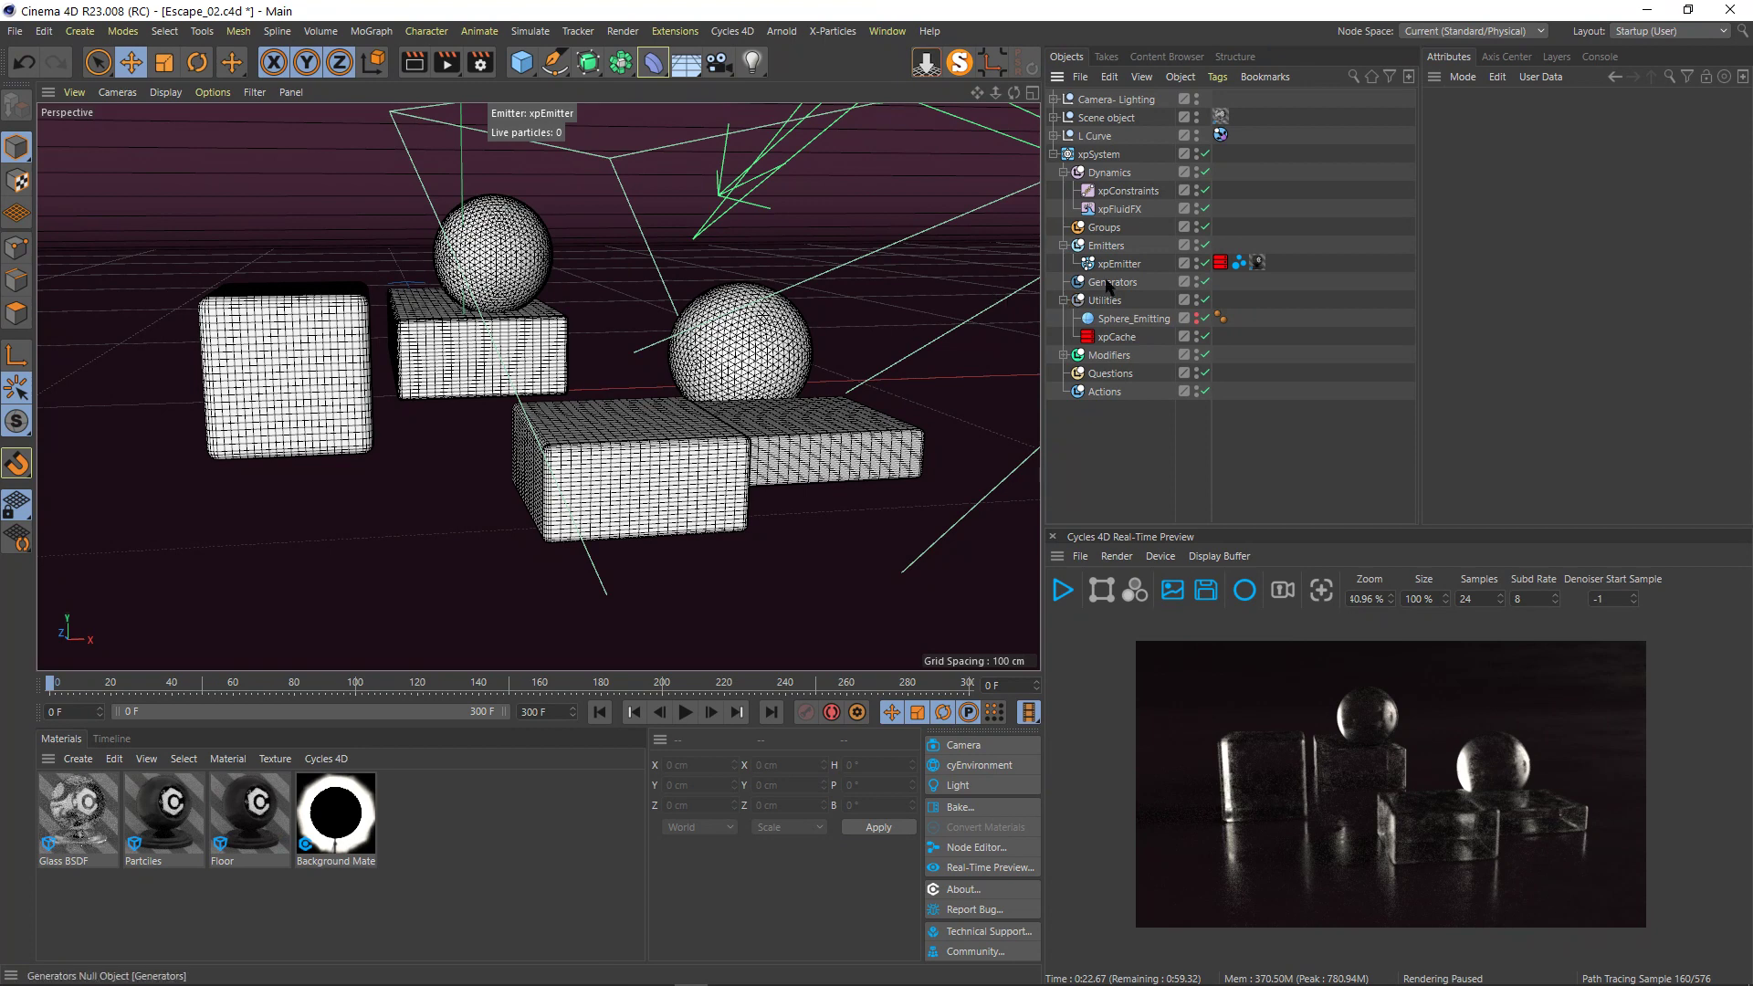
pyautogui.click(1125, 211)
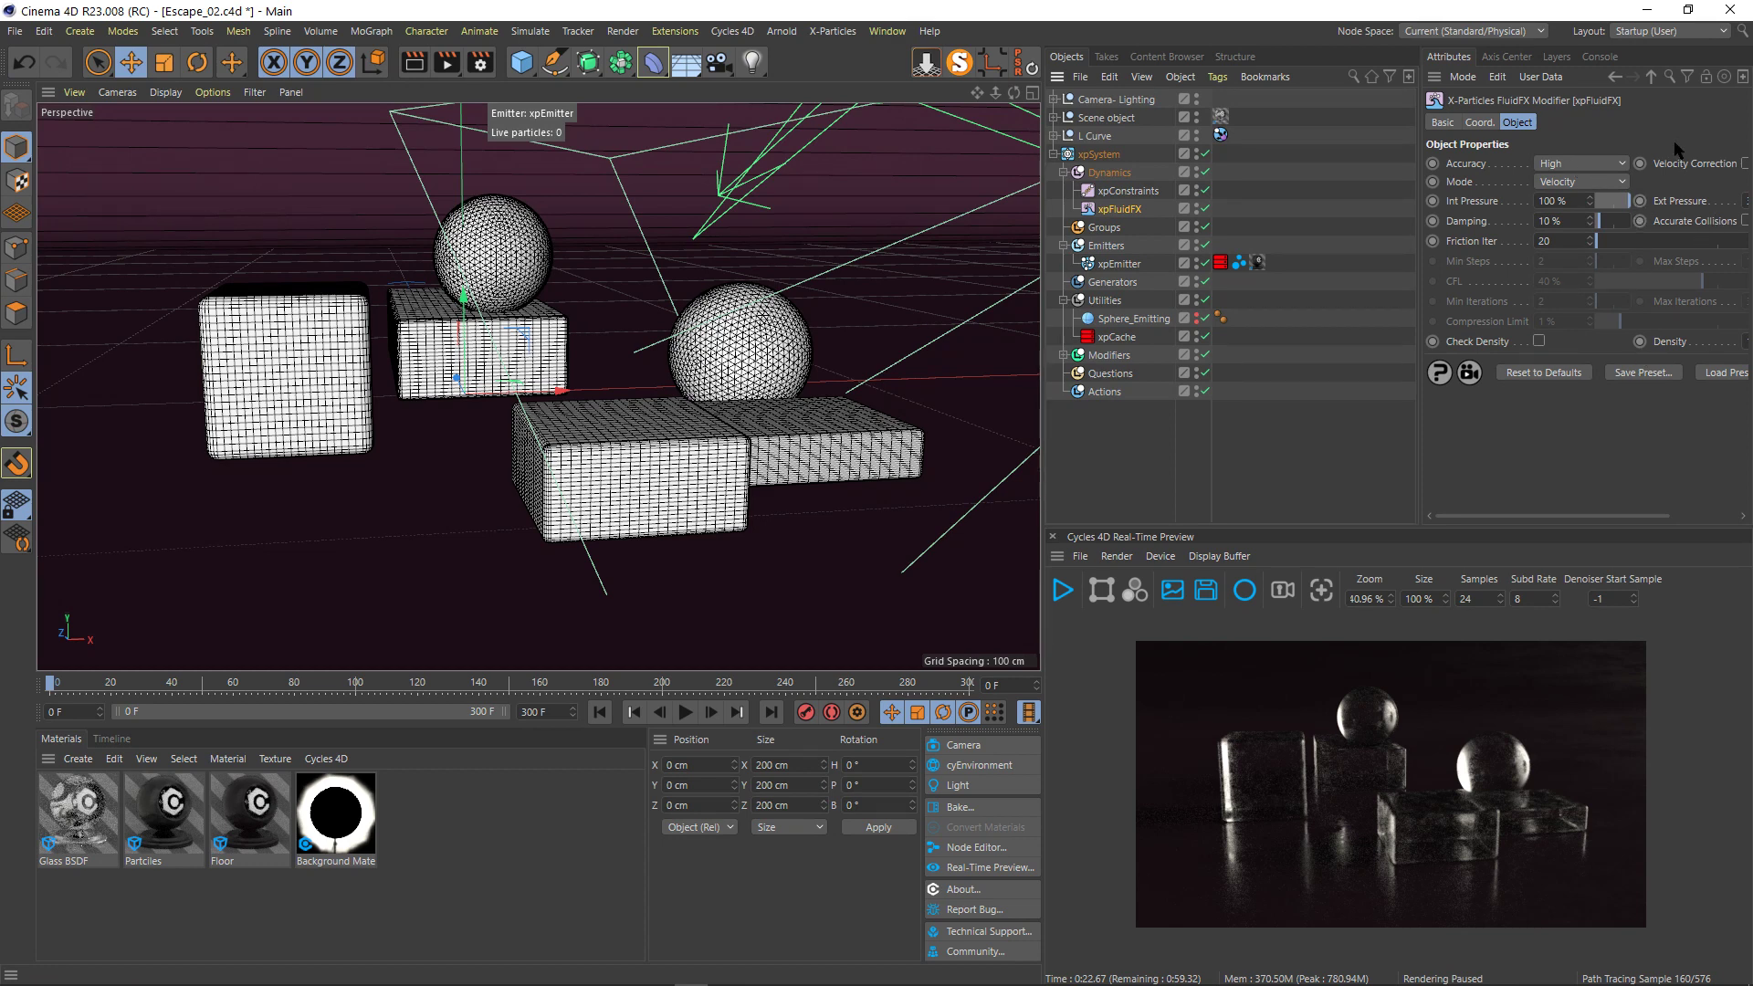
pyautogui.click(1129, 192)
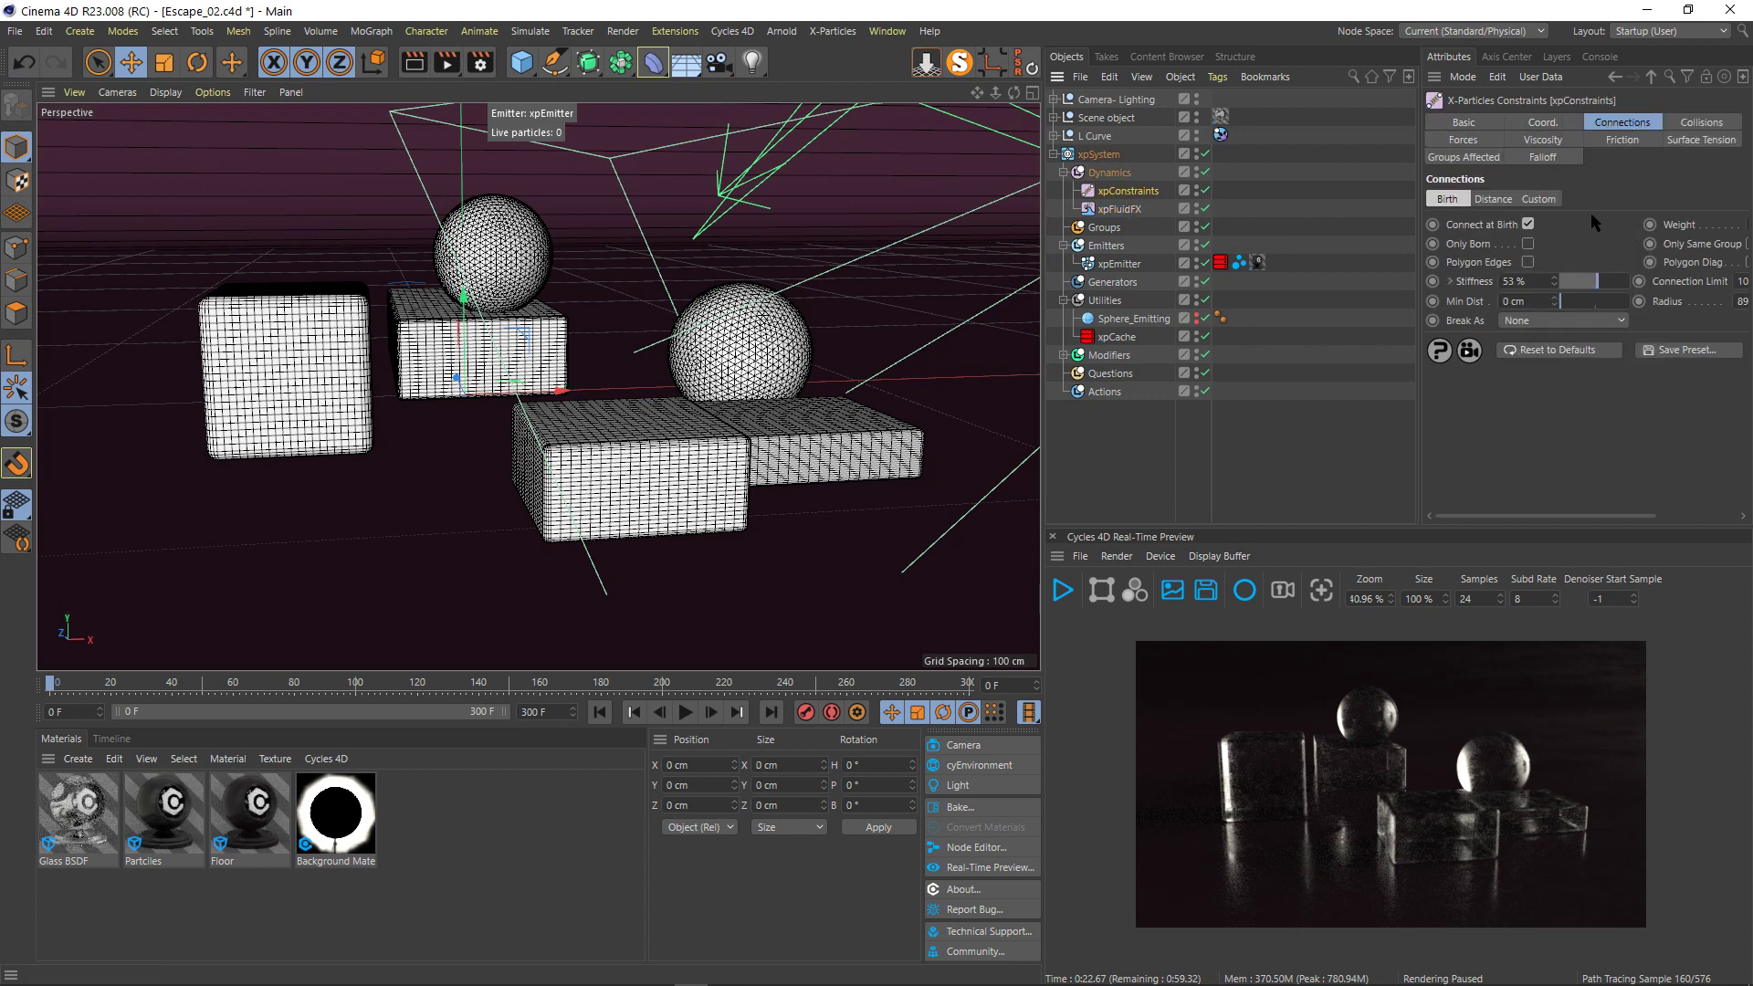
pyautogui.moveTo(1587, 221); pyautogui.dragTo(1538, 246)
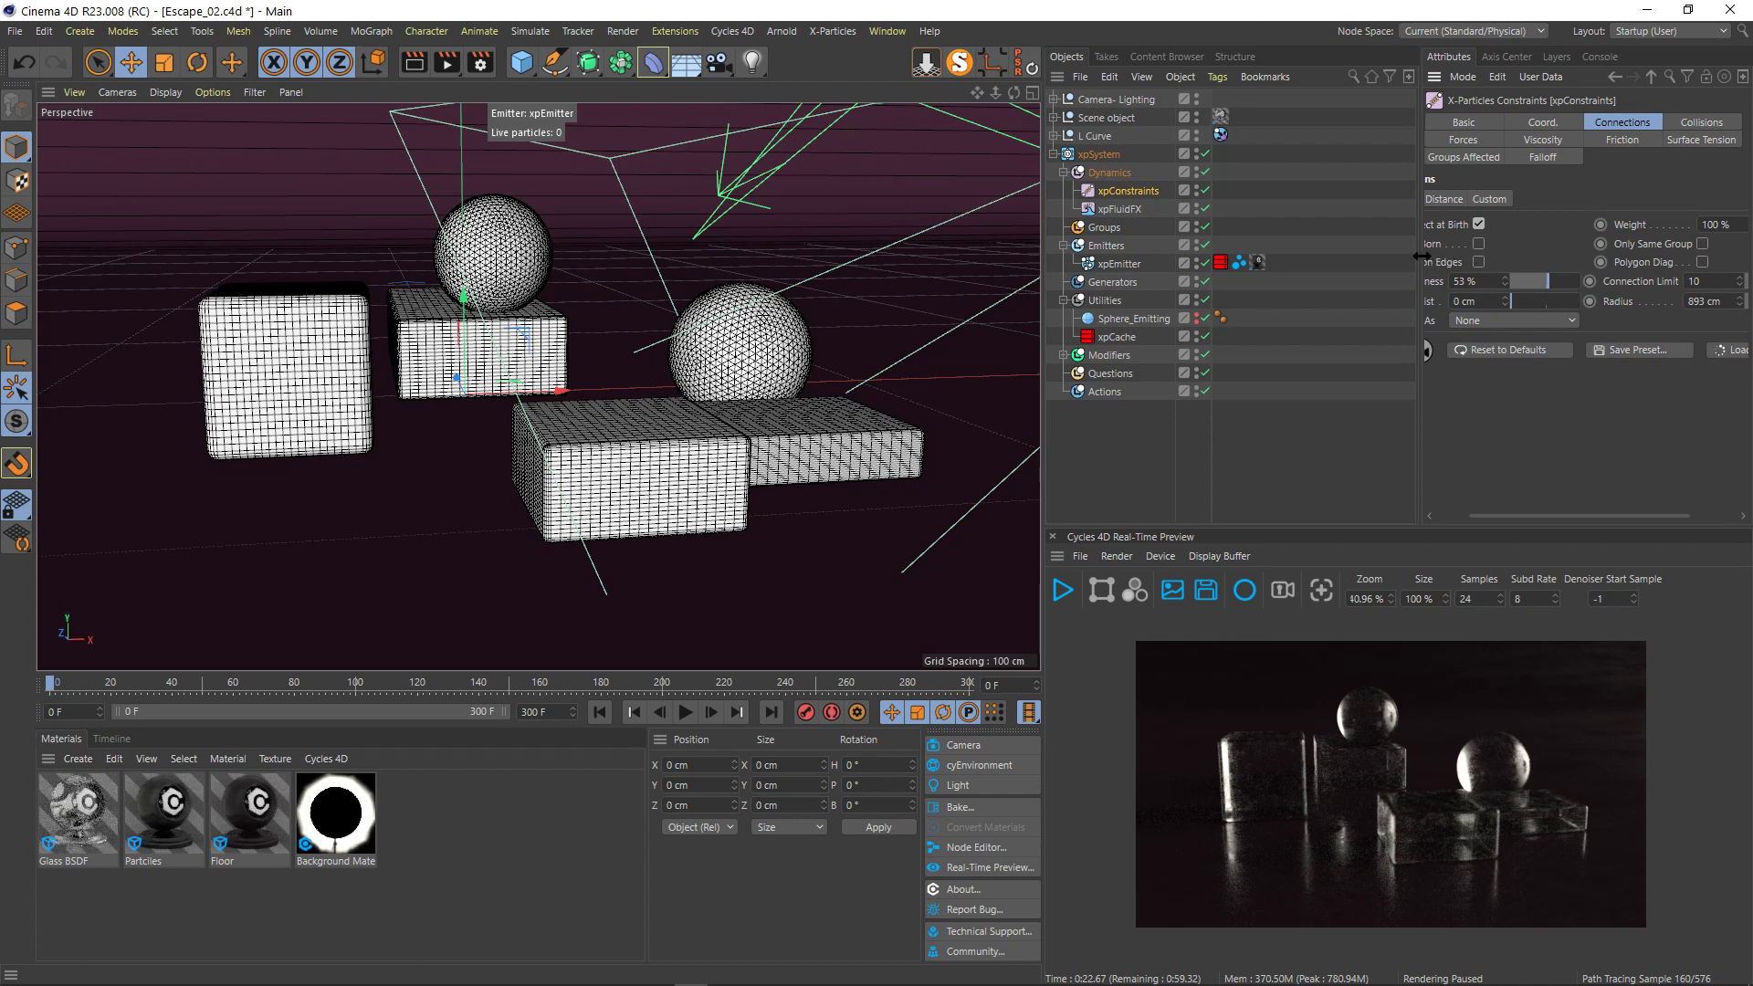
pyautogui.moveTo(1421, 256); pyautogui.dragTo(1257, 301)
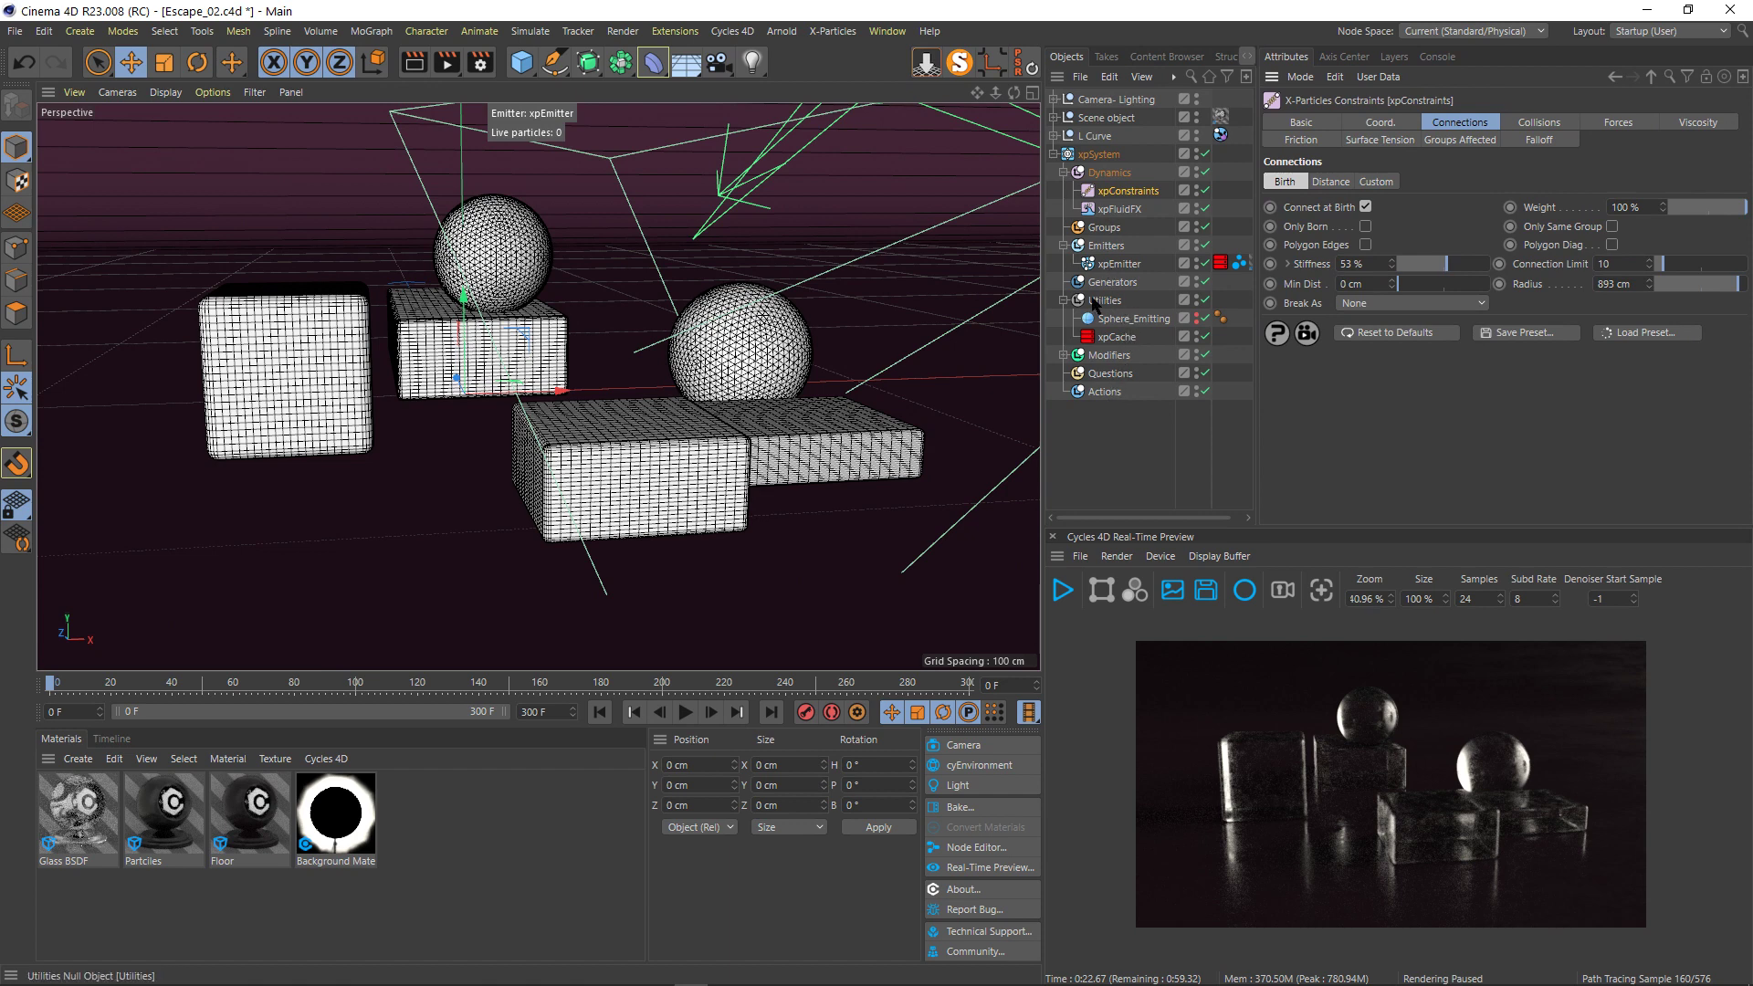
# - Examine the object properties of the xpEmitter and its Sphere_Emitting source, rebalancing the object list and attributes widths
pyautogui.click(1120, 264)
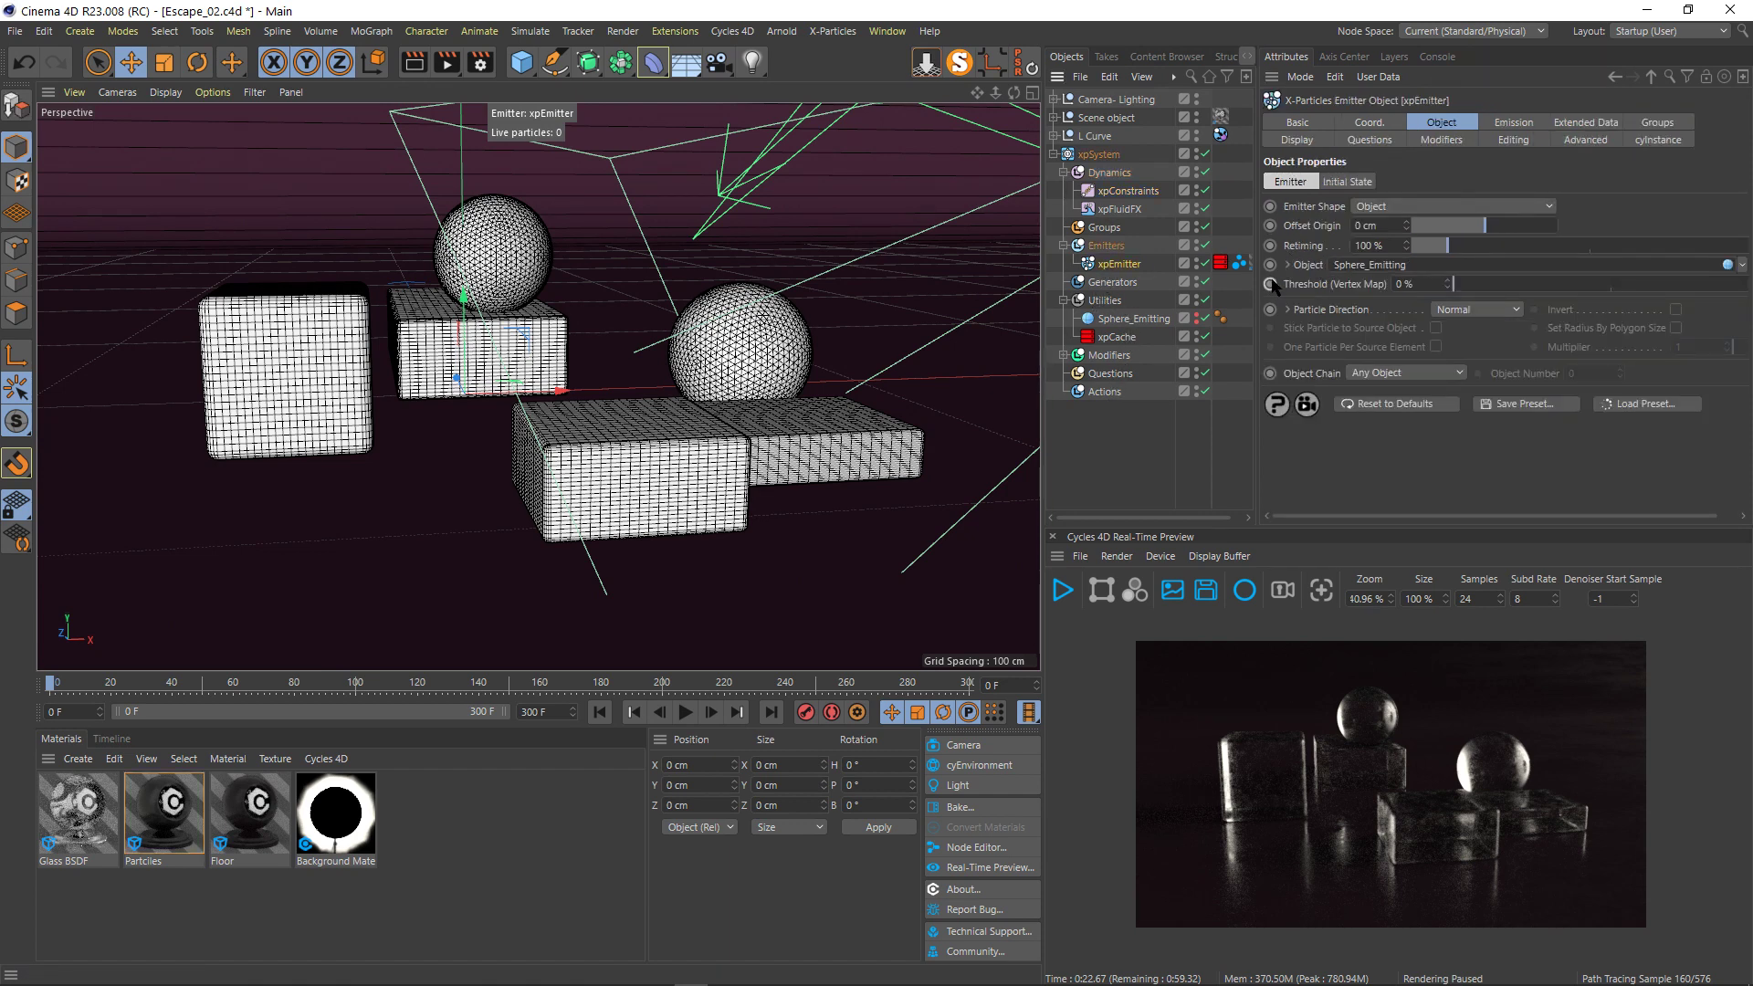
pyautogui.moveTo(1260, 283); pyautogui.dragTo(1324, 283)
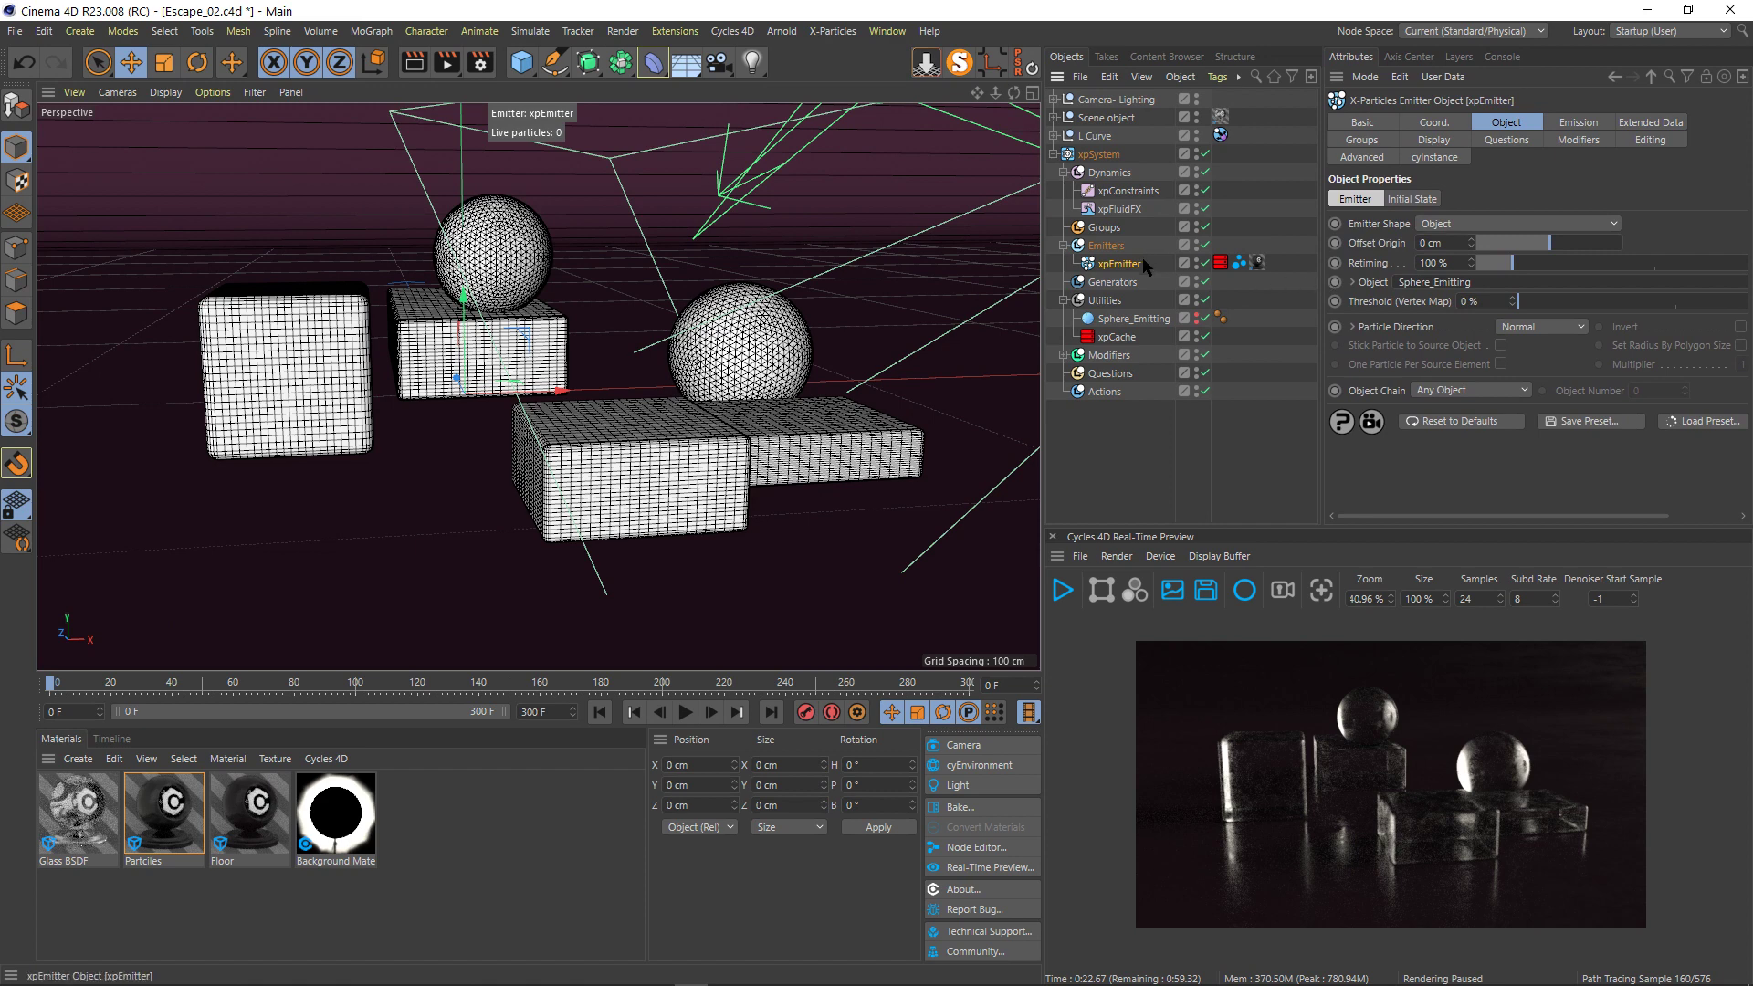
pyautogui.click(1125, 320)
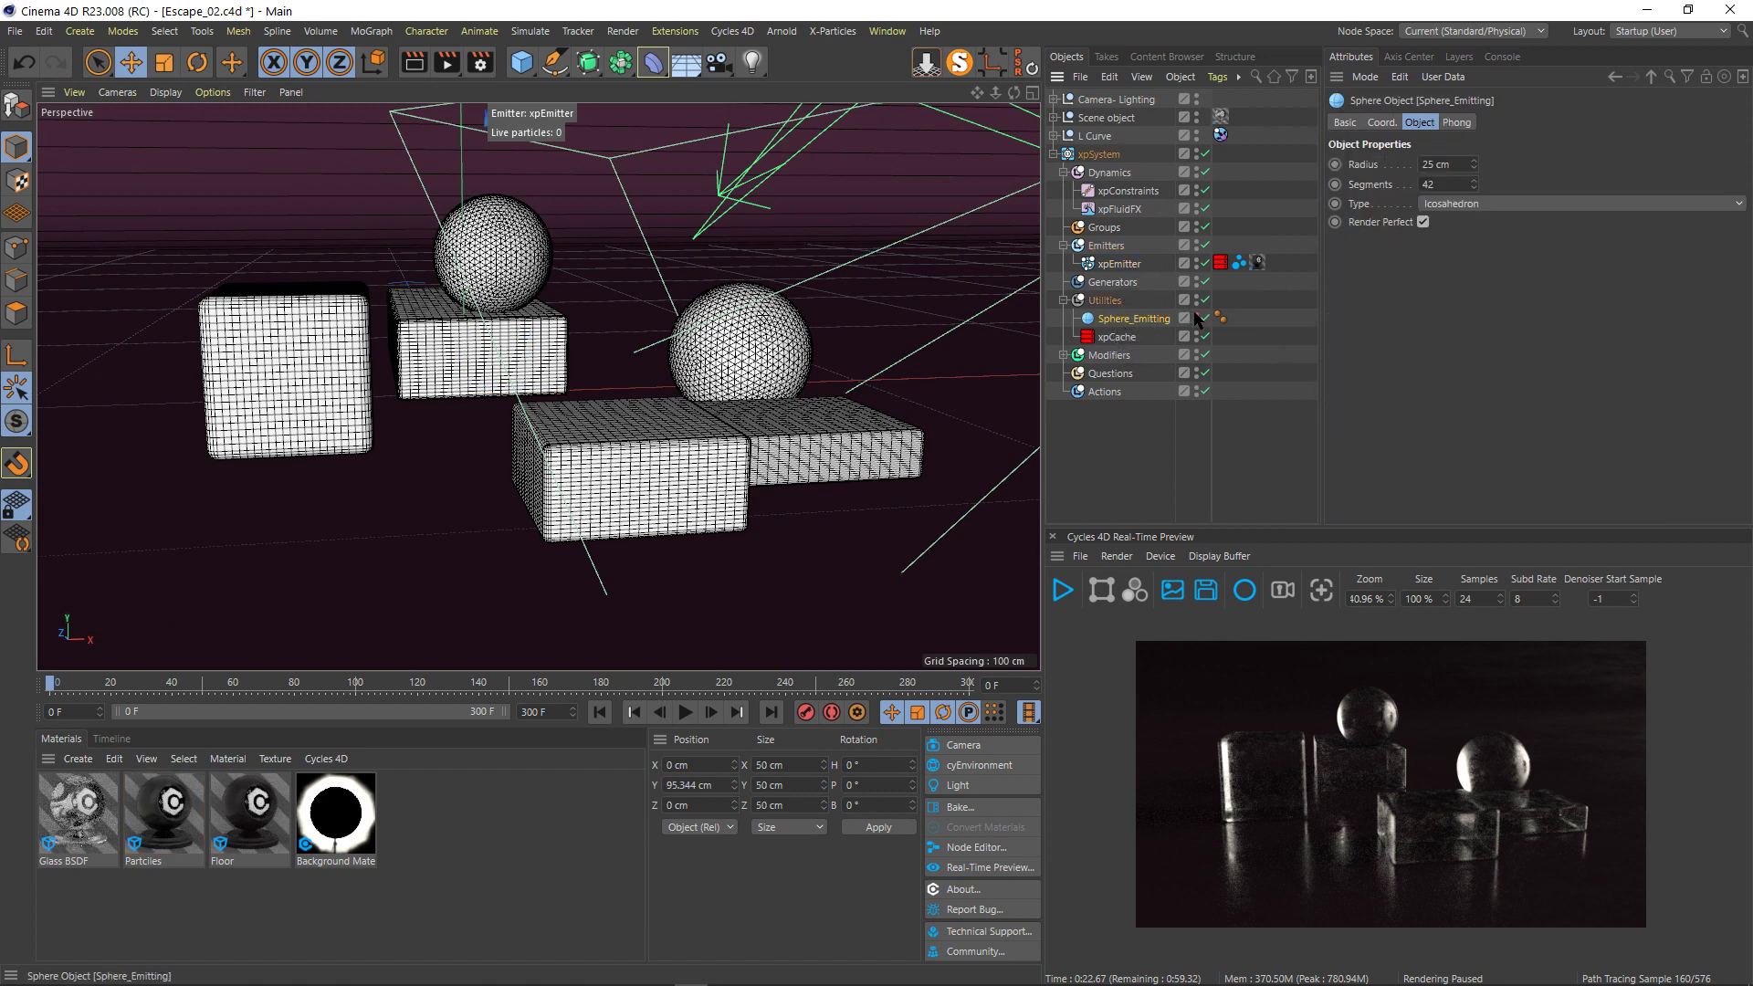
# - Make Sphere_Emitting visible in the viewport and leave the Camera.2 view for a wider perspective of the scene
pyautogui.click(1196, 314)
pyautogui.click(1053, 99)
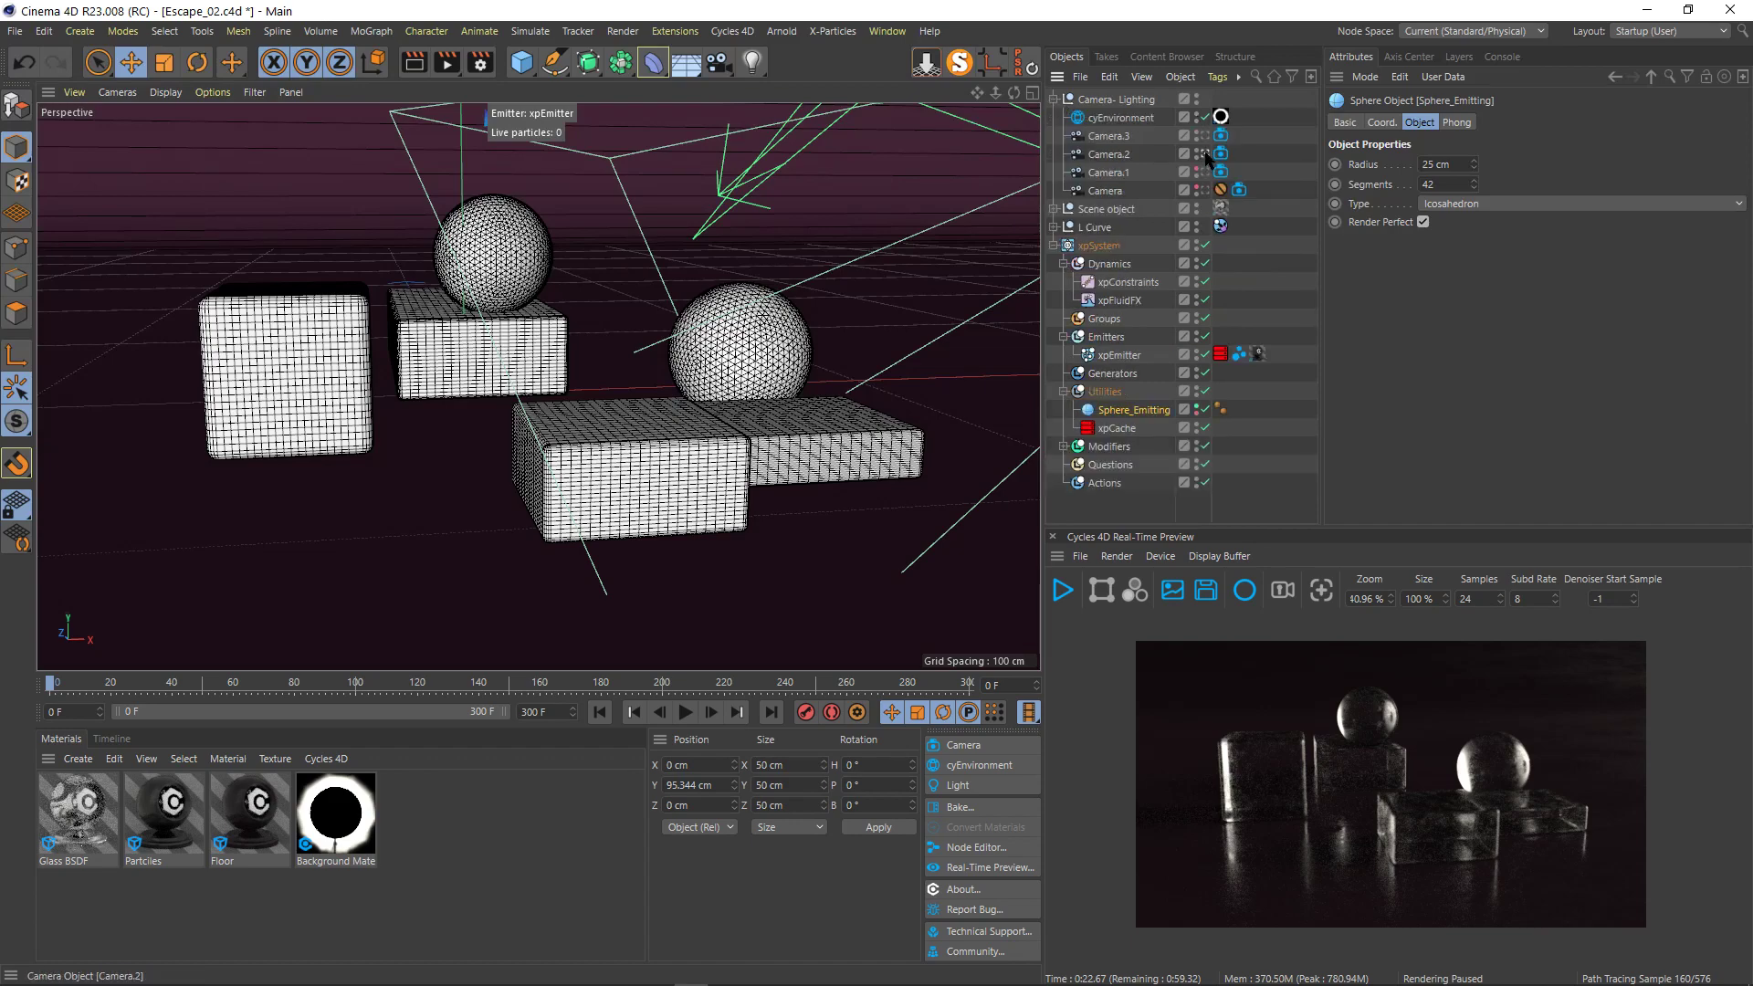
pyautogui.click(1206, 154)
pyautogui.moveTo(995, 92); pyautogui.dragTo(959, 92)
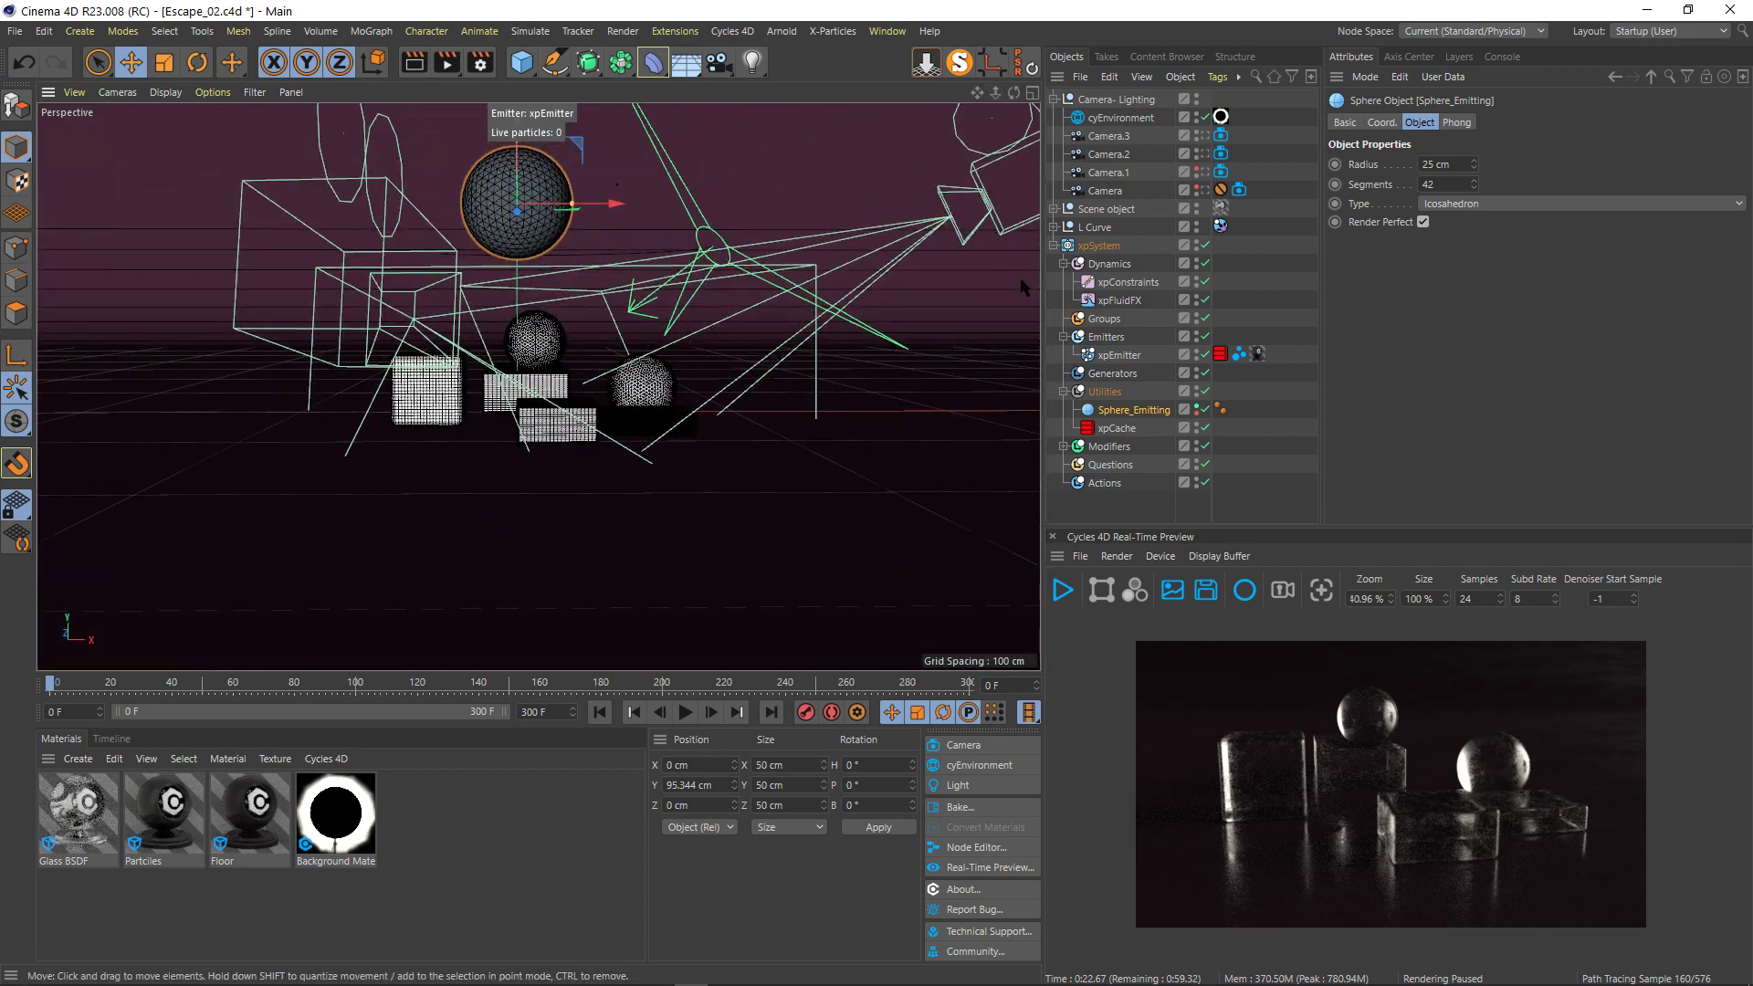
# - Play the cached particle simulation in two stretches up to frame 43, expanding the Modifiers group in between
pyautogui.click(687, 713)
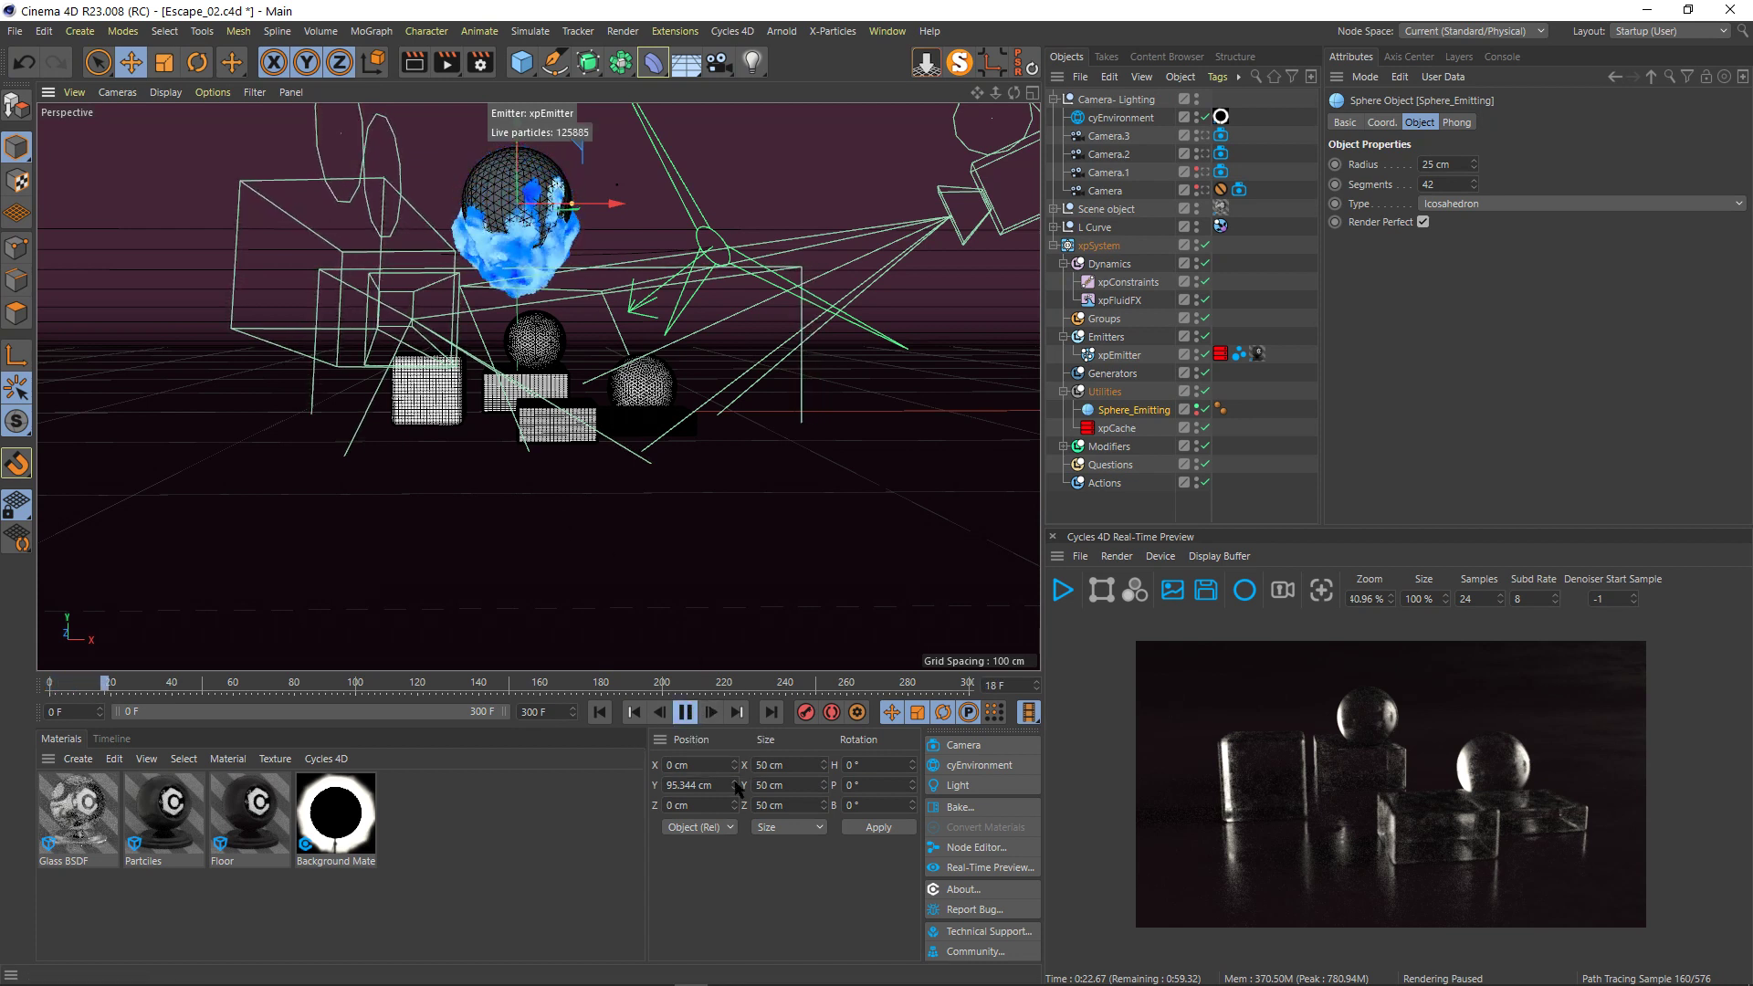
pyautogui.click(686, 713)
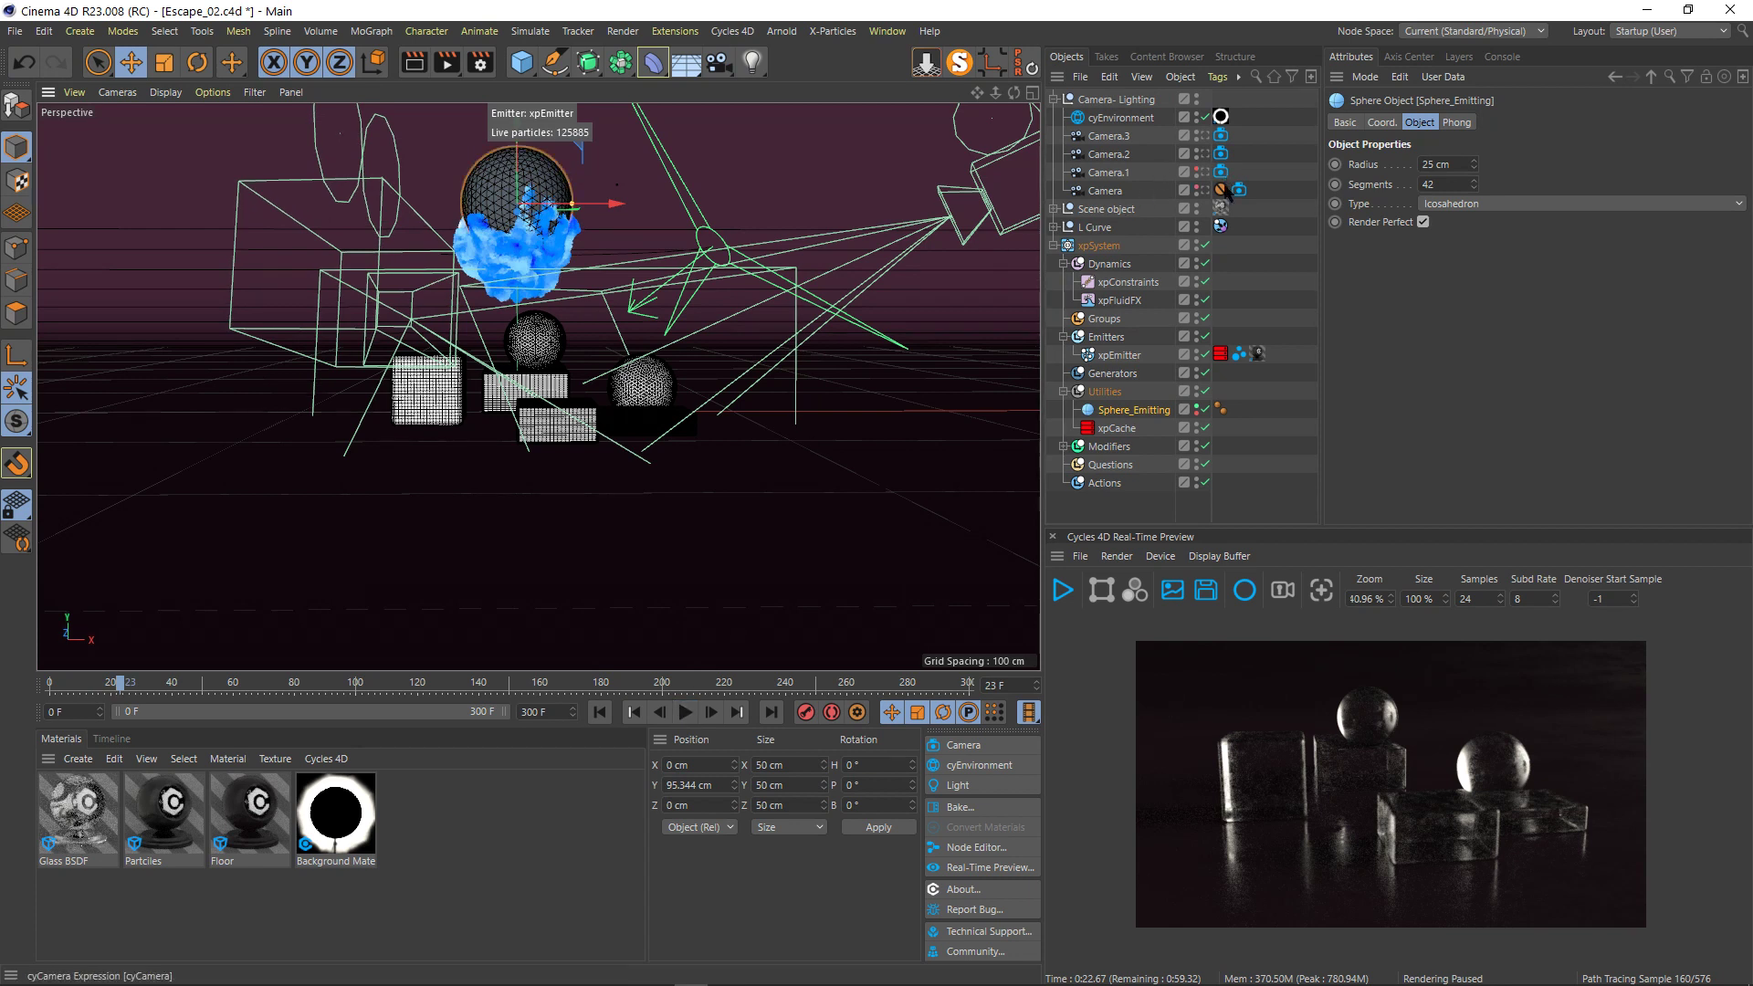
pyautogui.click(1064, 446)
pyautogui.scroll(-1, 1082, 452)
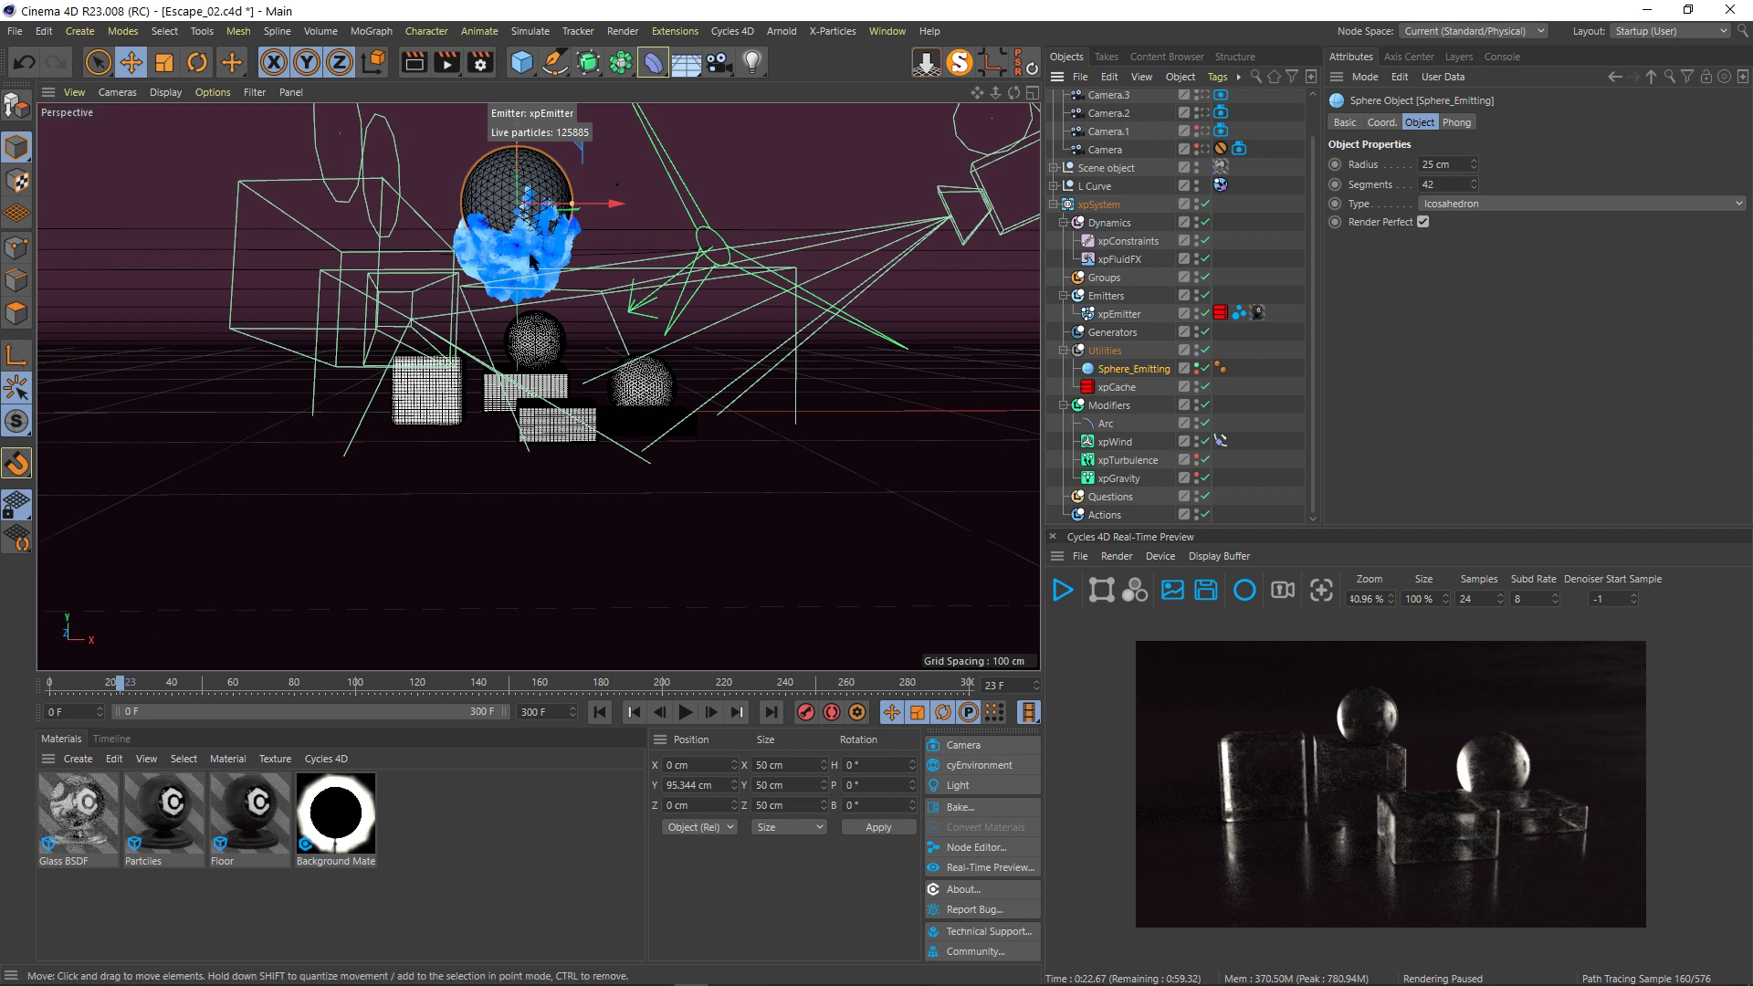
pyautogui.click(685, 712)
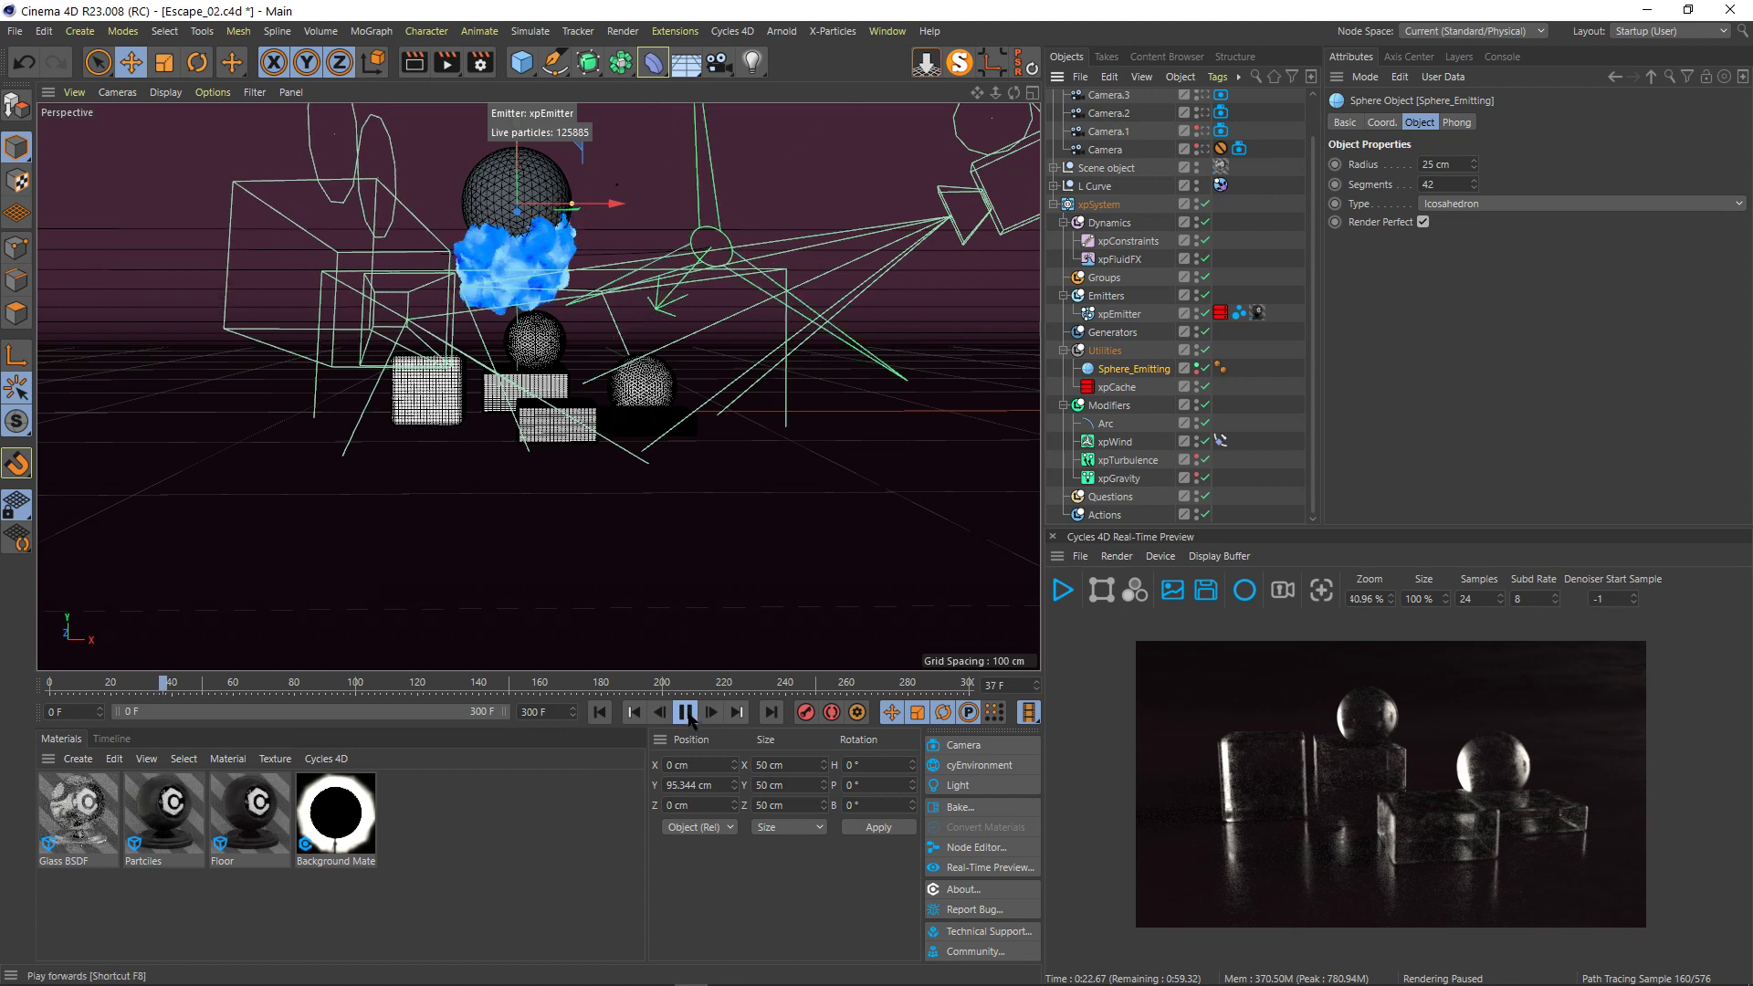
pyautogui.click(686, 713)
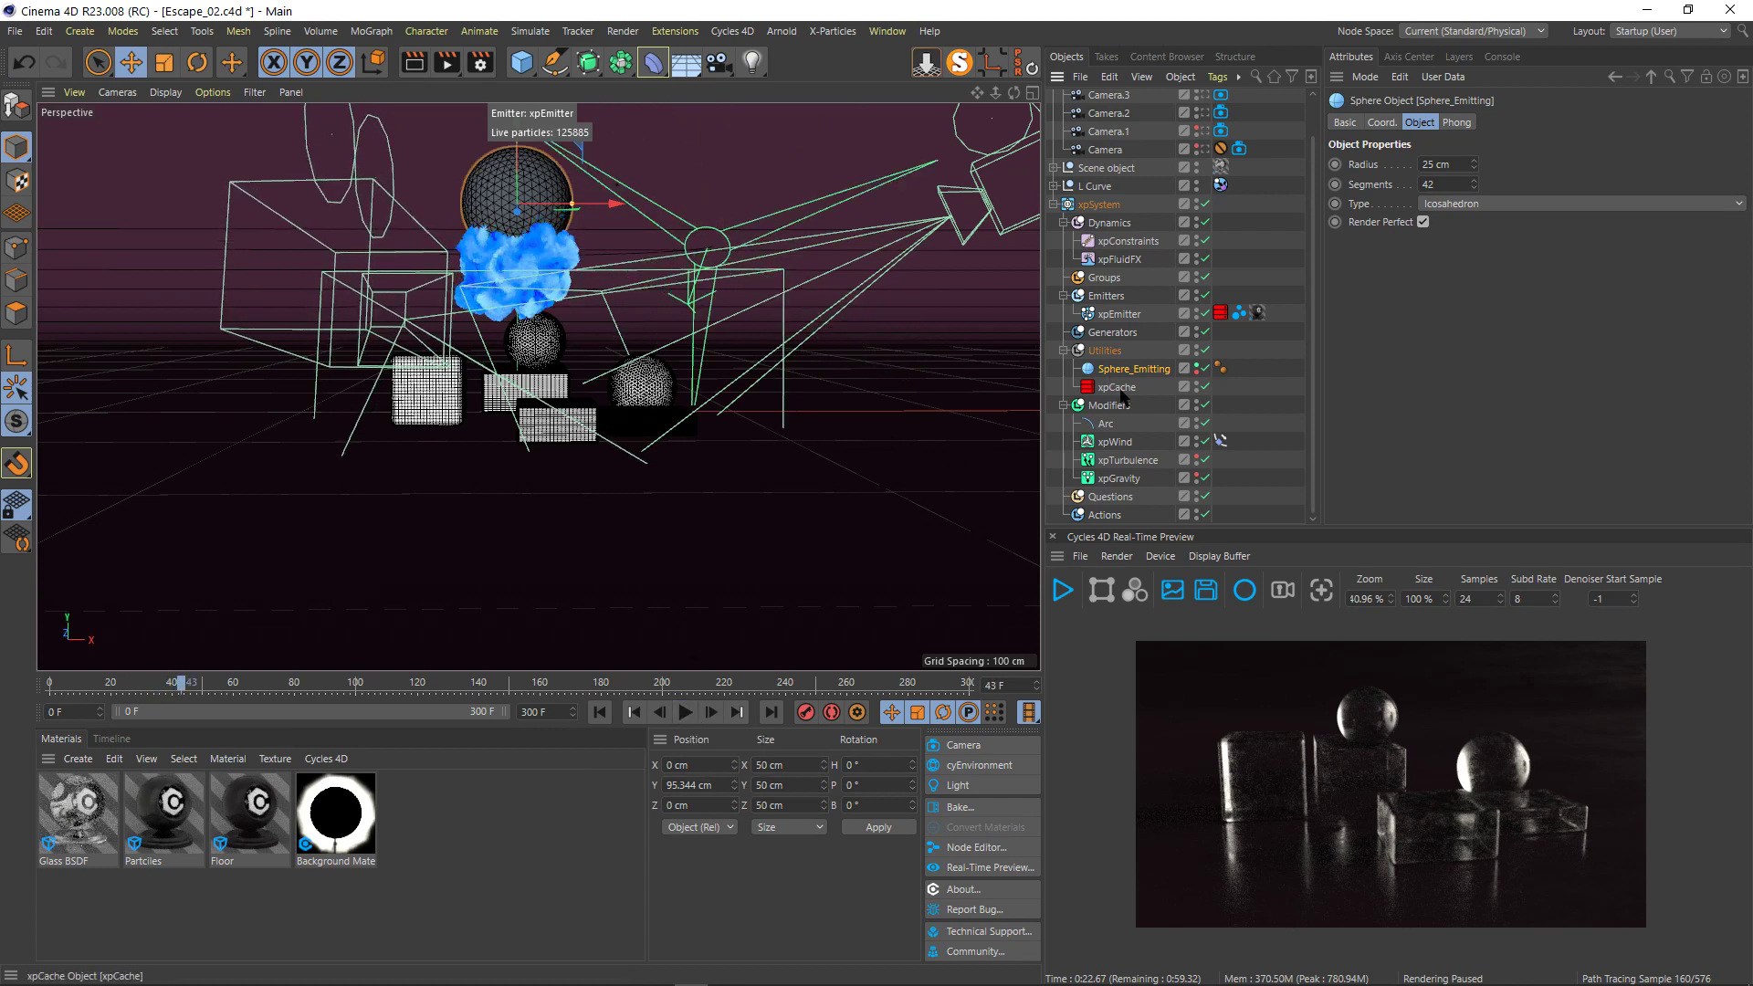
# - Examine the object properties of the xpTurbulence and xpWind modifiers against the particles in the viewport
pyautogui.click(1128, 460)
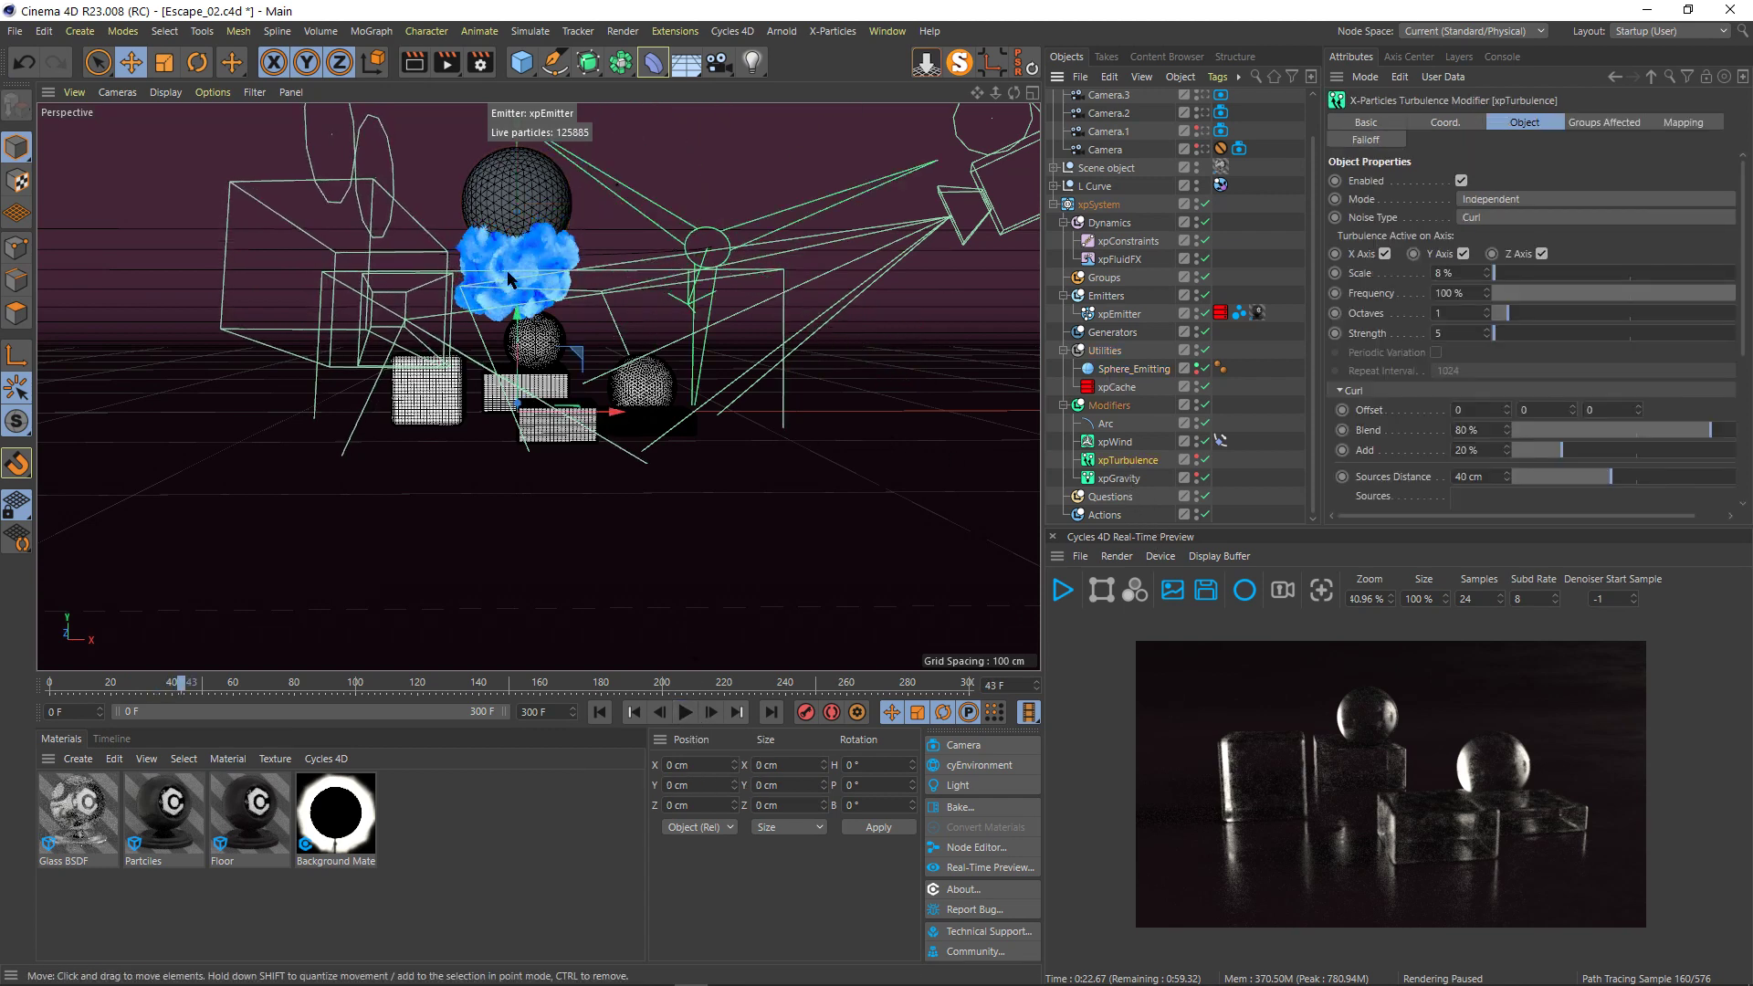
pyautogui.click(1116, 442)
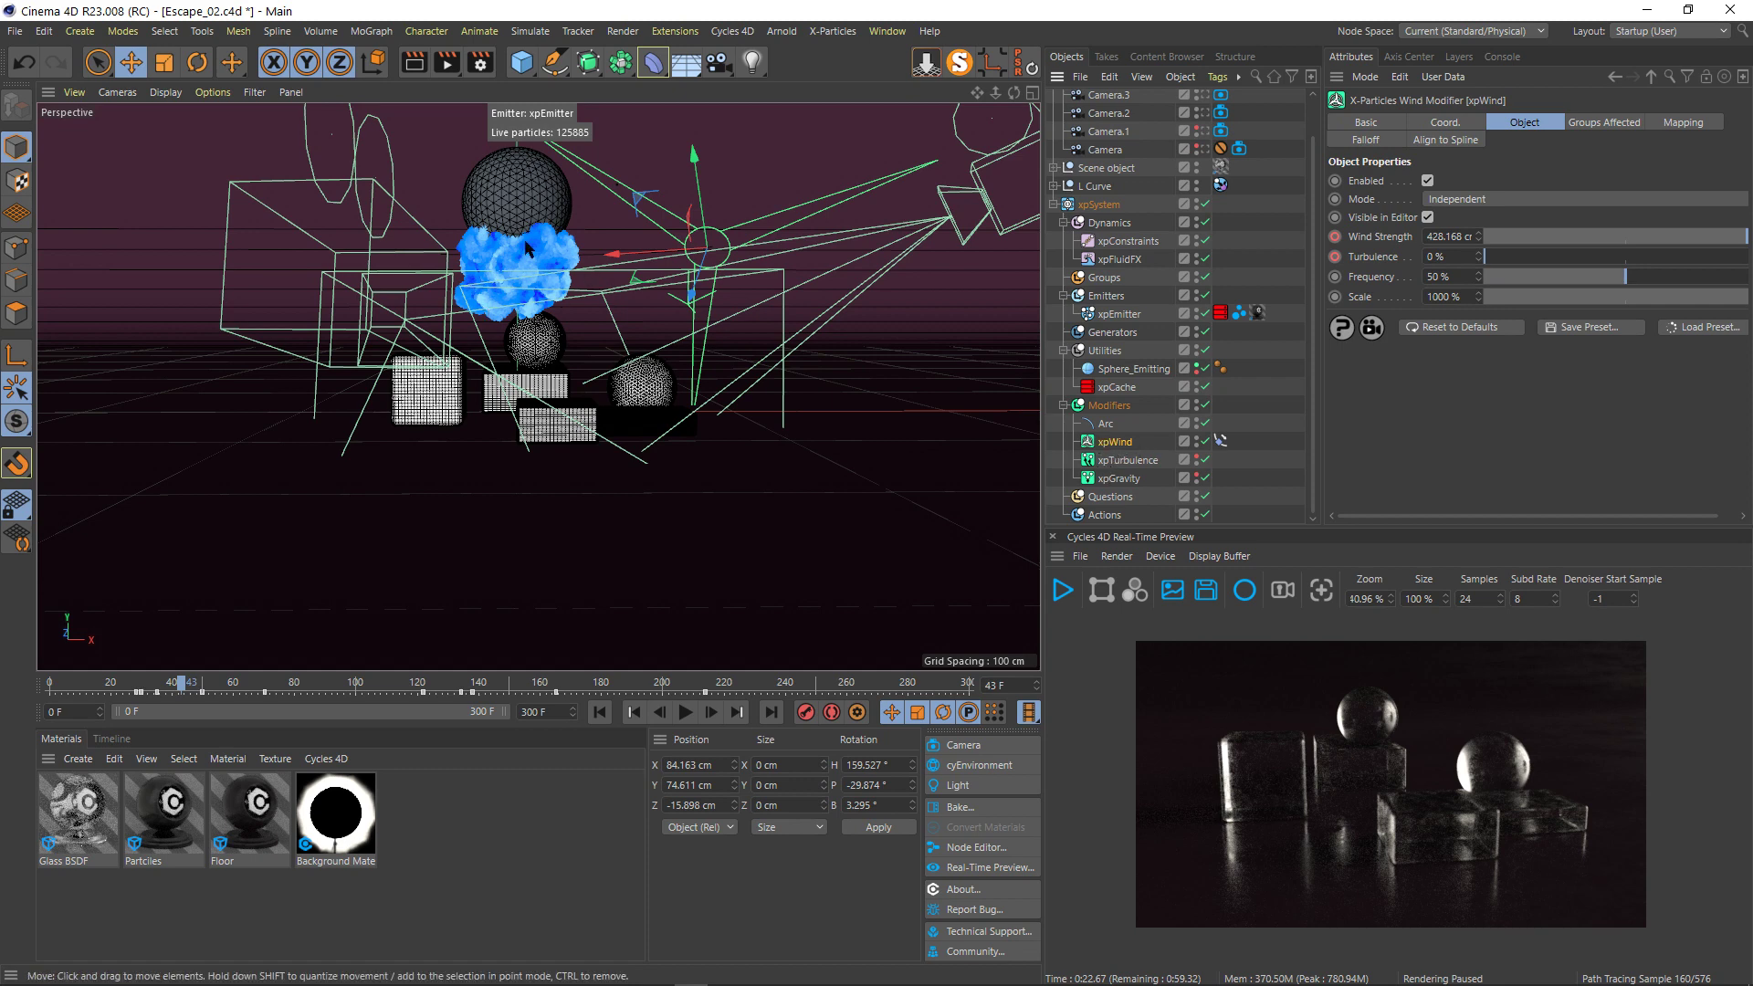
pyautogui.scroll(3, 529, 256)
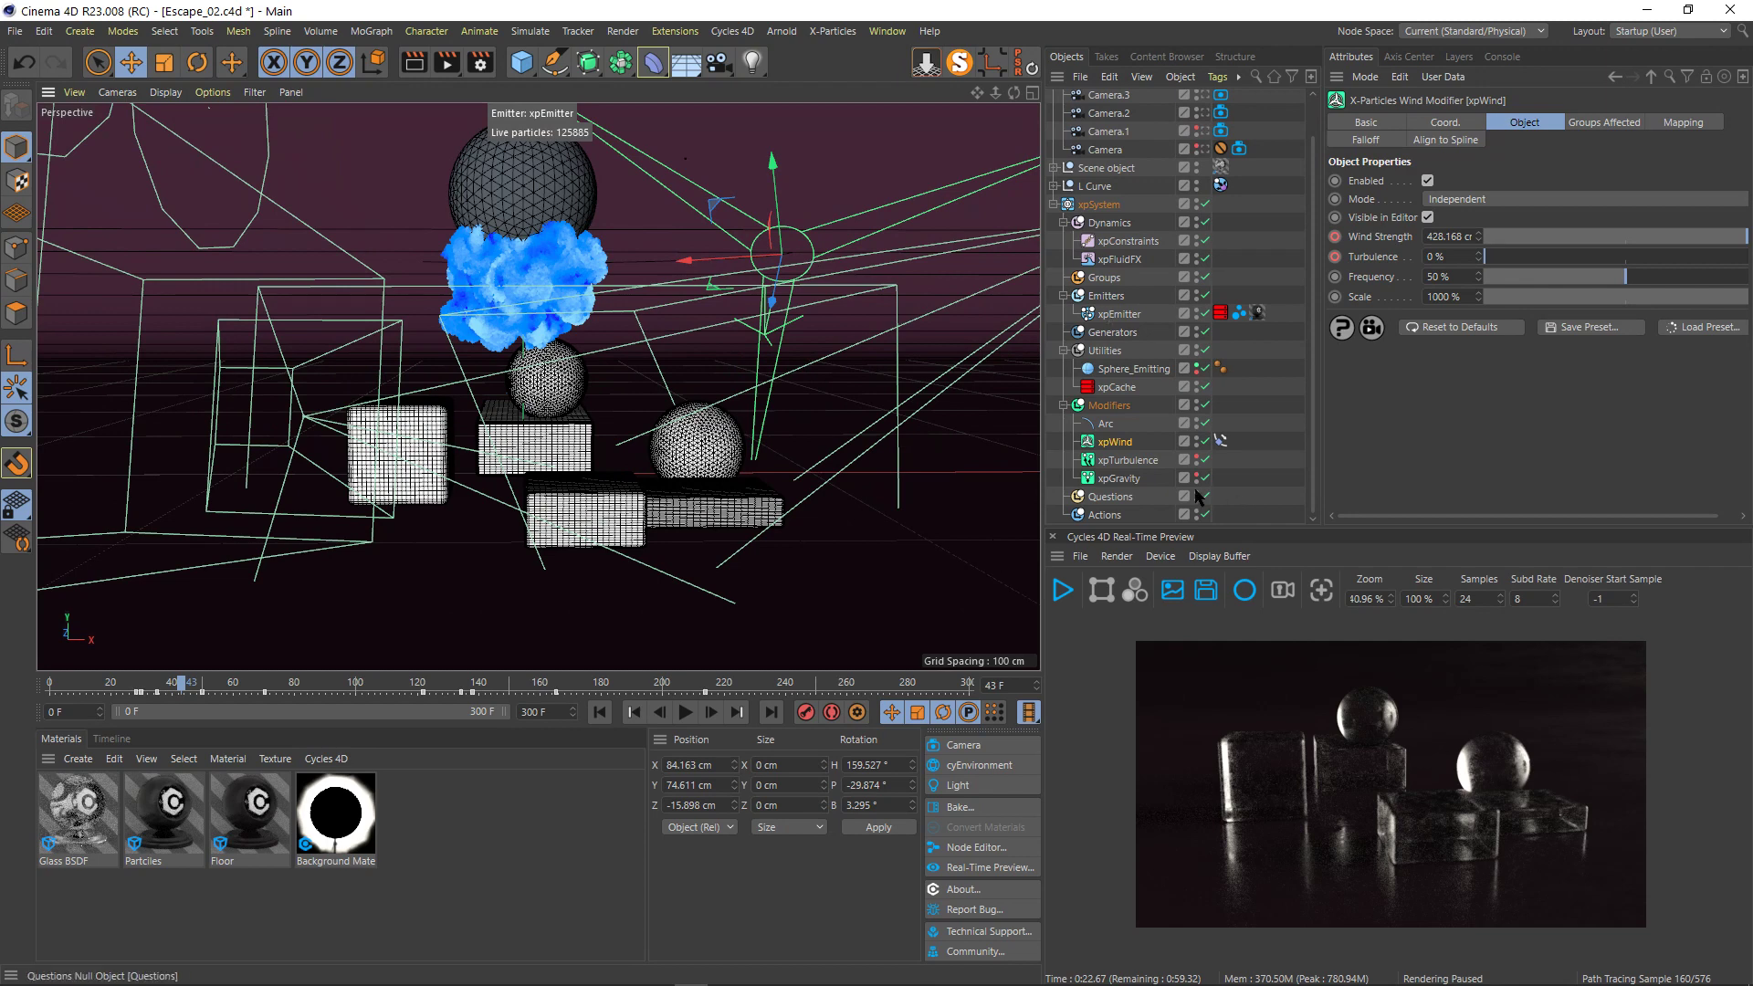
# - Examine xpWind's Align to Spline tag while scrubbing to frame 88 with xpEmitter disabled, and hide Sphere_Emitting in the viewport
pyautogui.click(1221, 441)
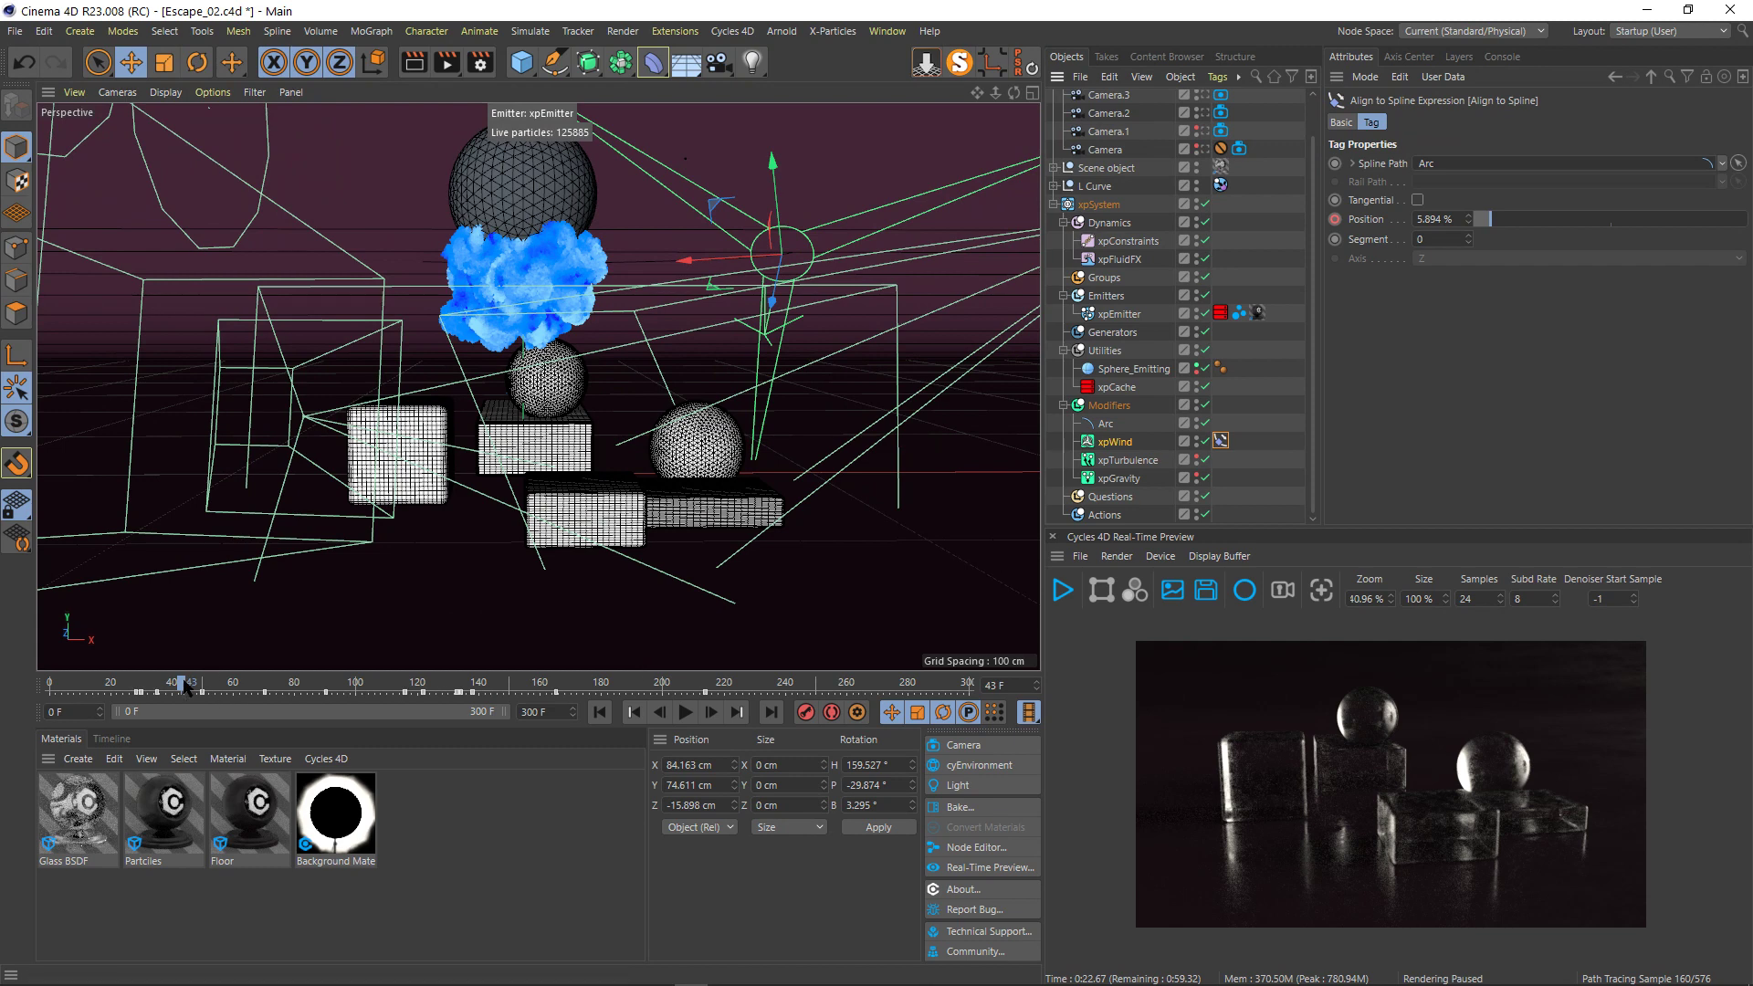
pyautogui.click(1204, 313)
pyautogui.moveTo(191, 691); pyautogui.dragTo(320, 692)
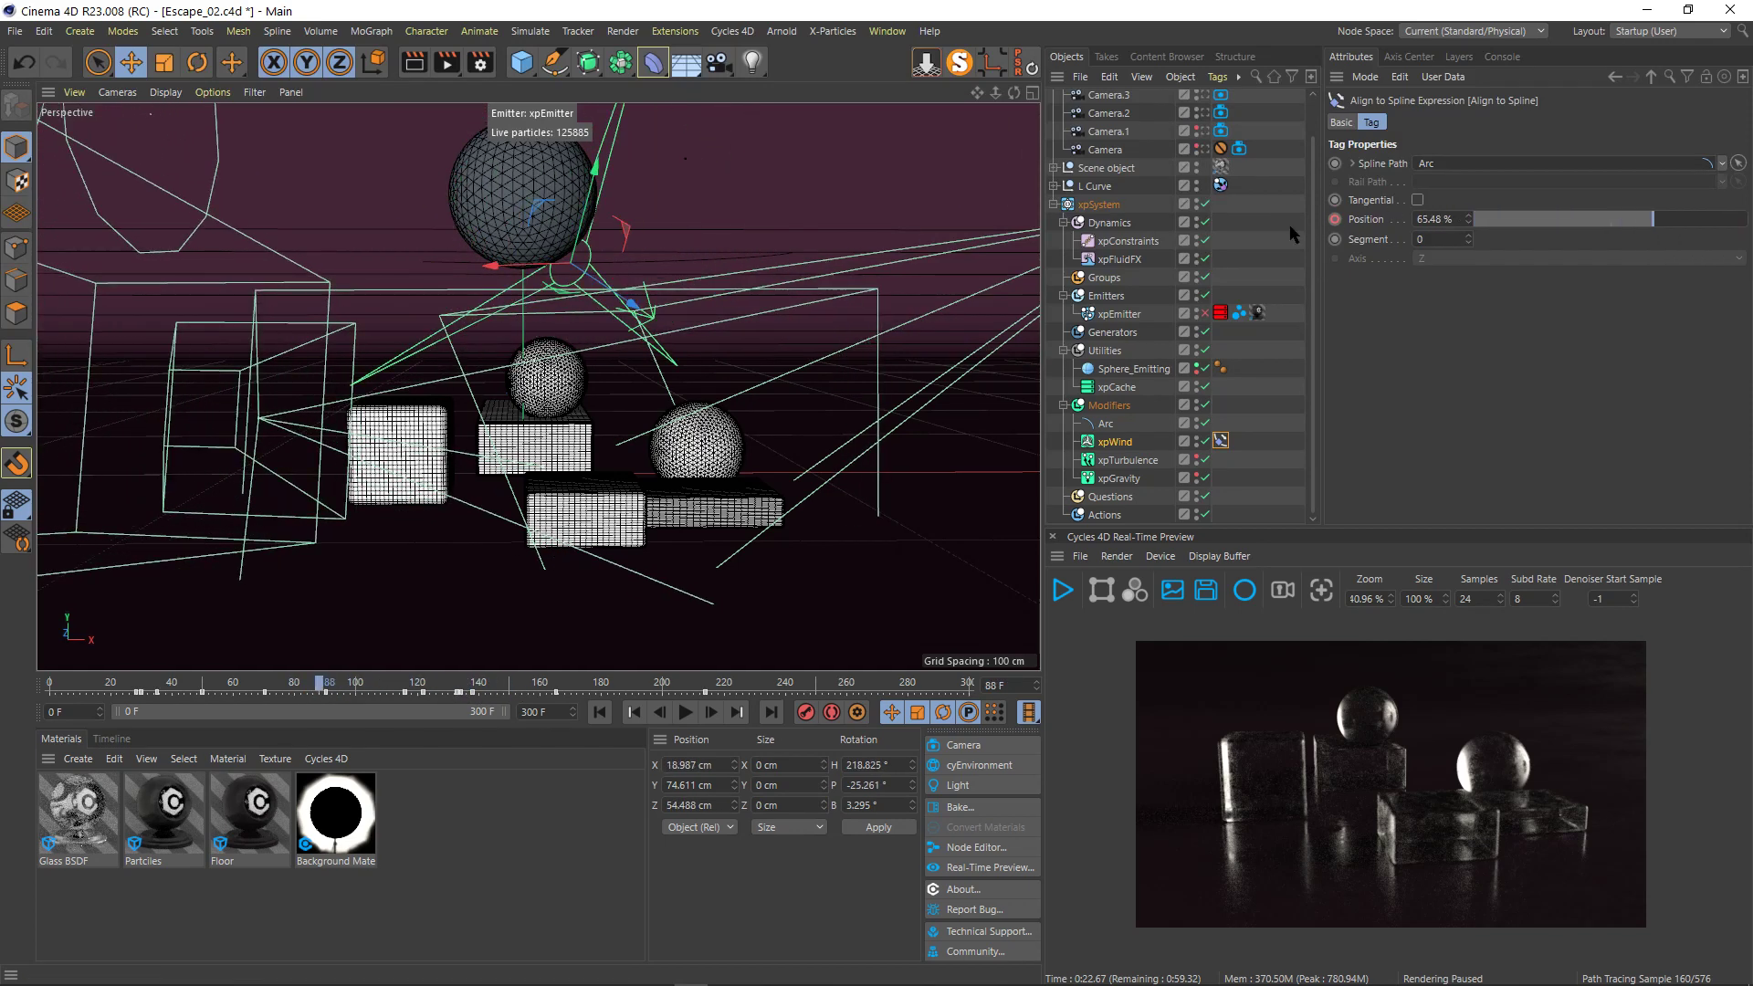
pyautogui.click(1196, 365)
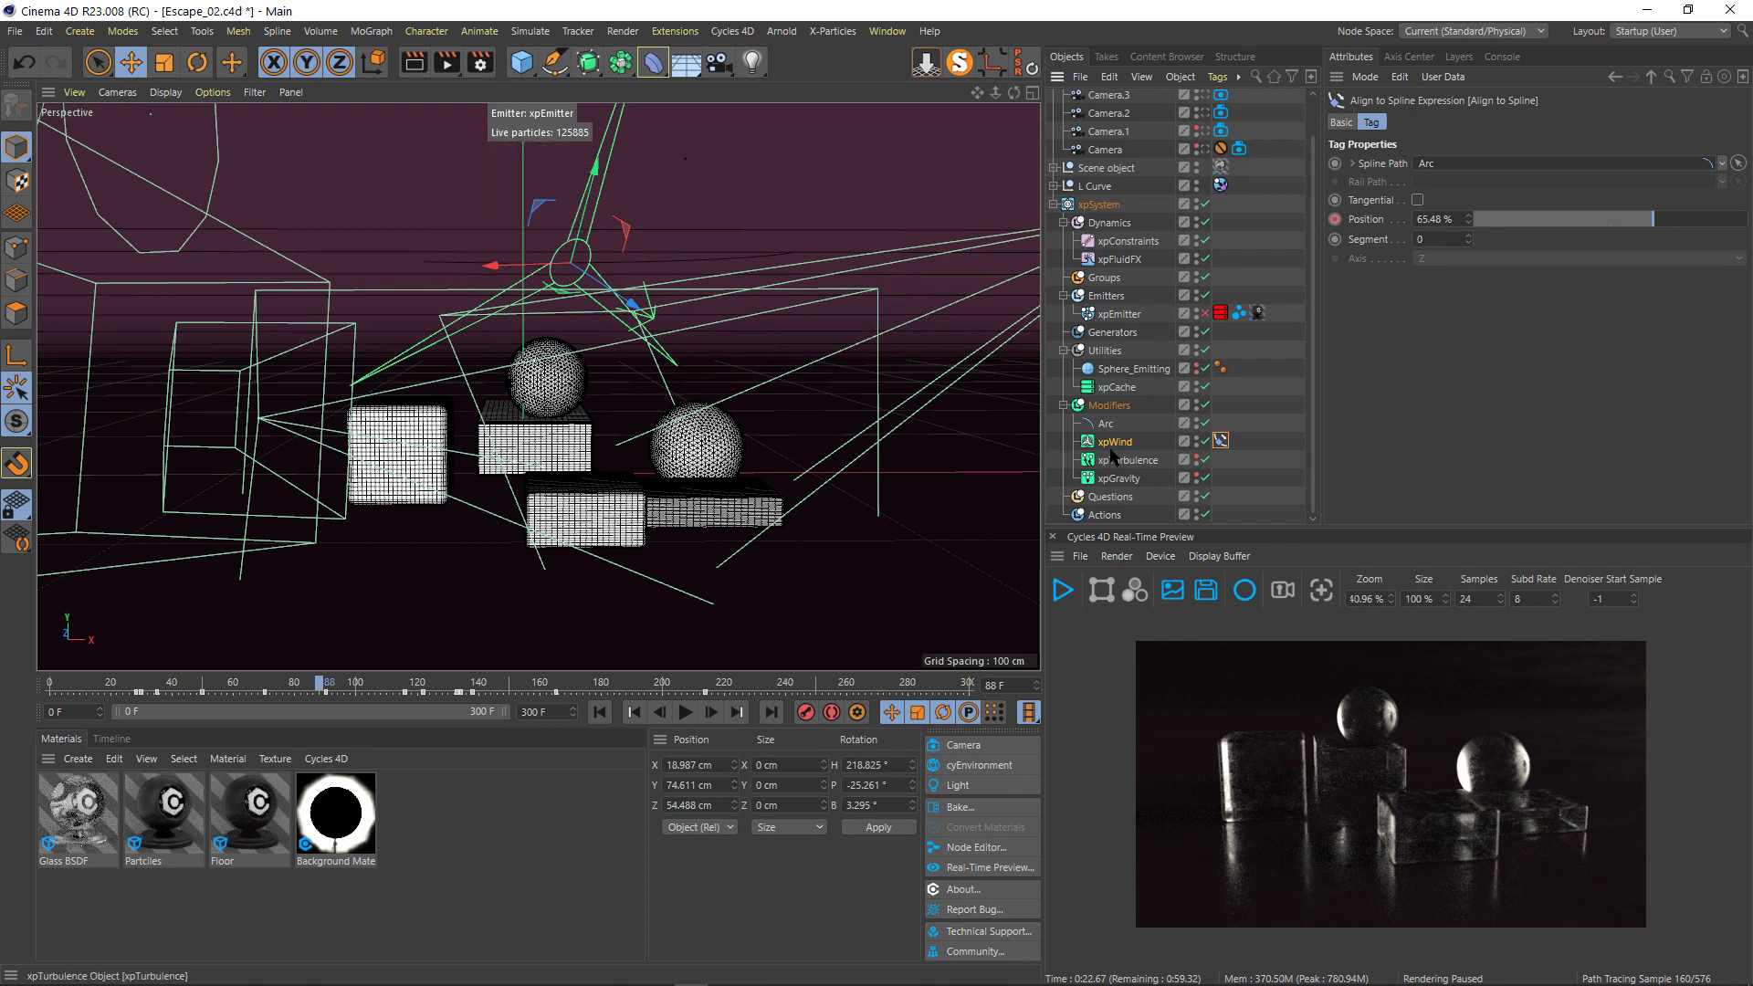
# - Examine the emission settings of xpEmitter, comparing them with its emitter shape and source object properties
pyautogui.click(1117, 317)
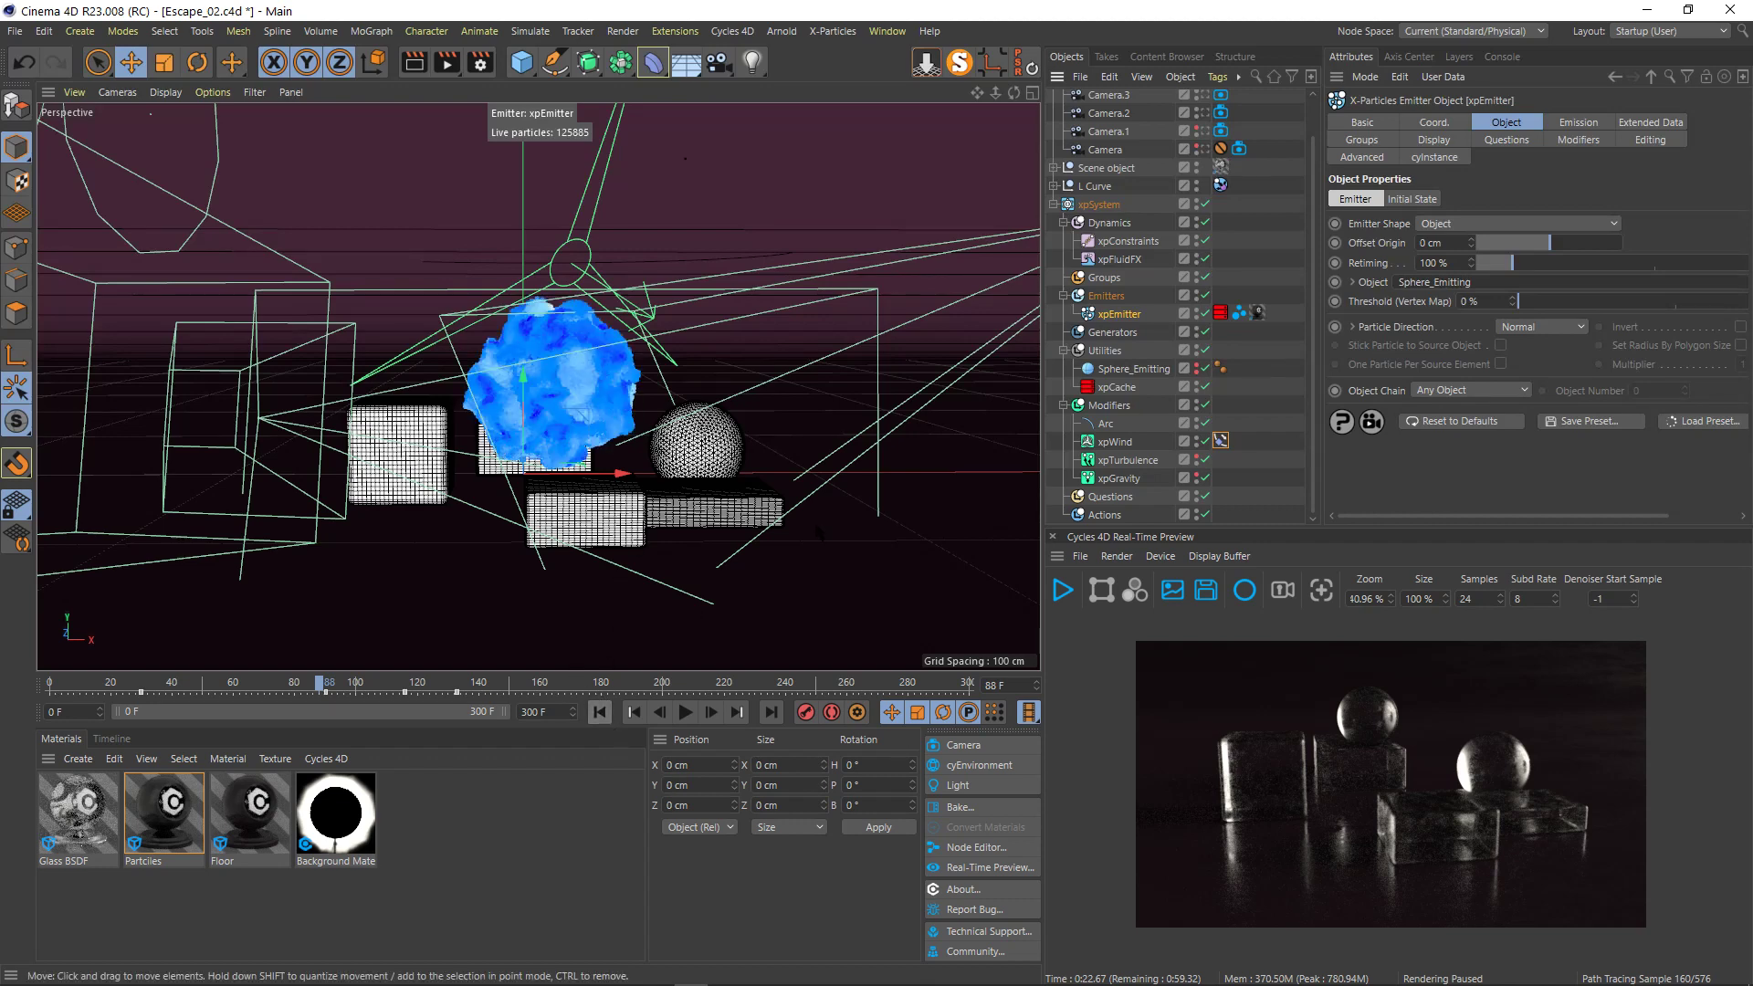
pyautogui.click(1570, 124)
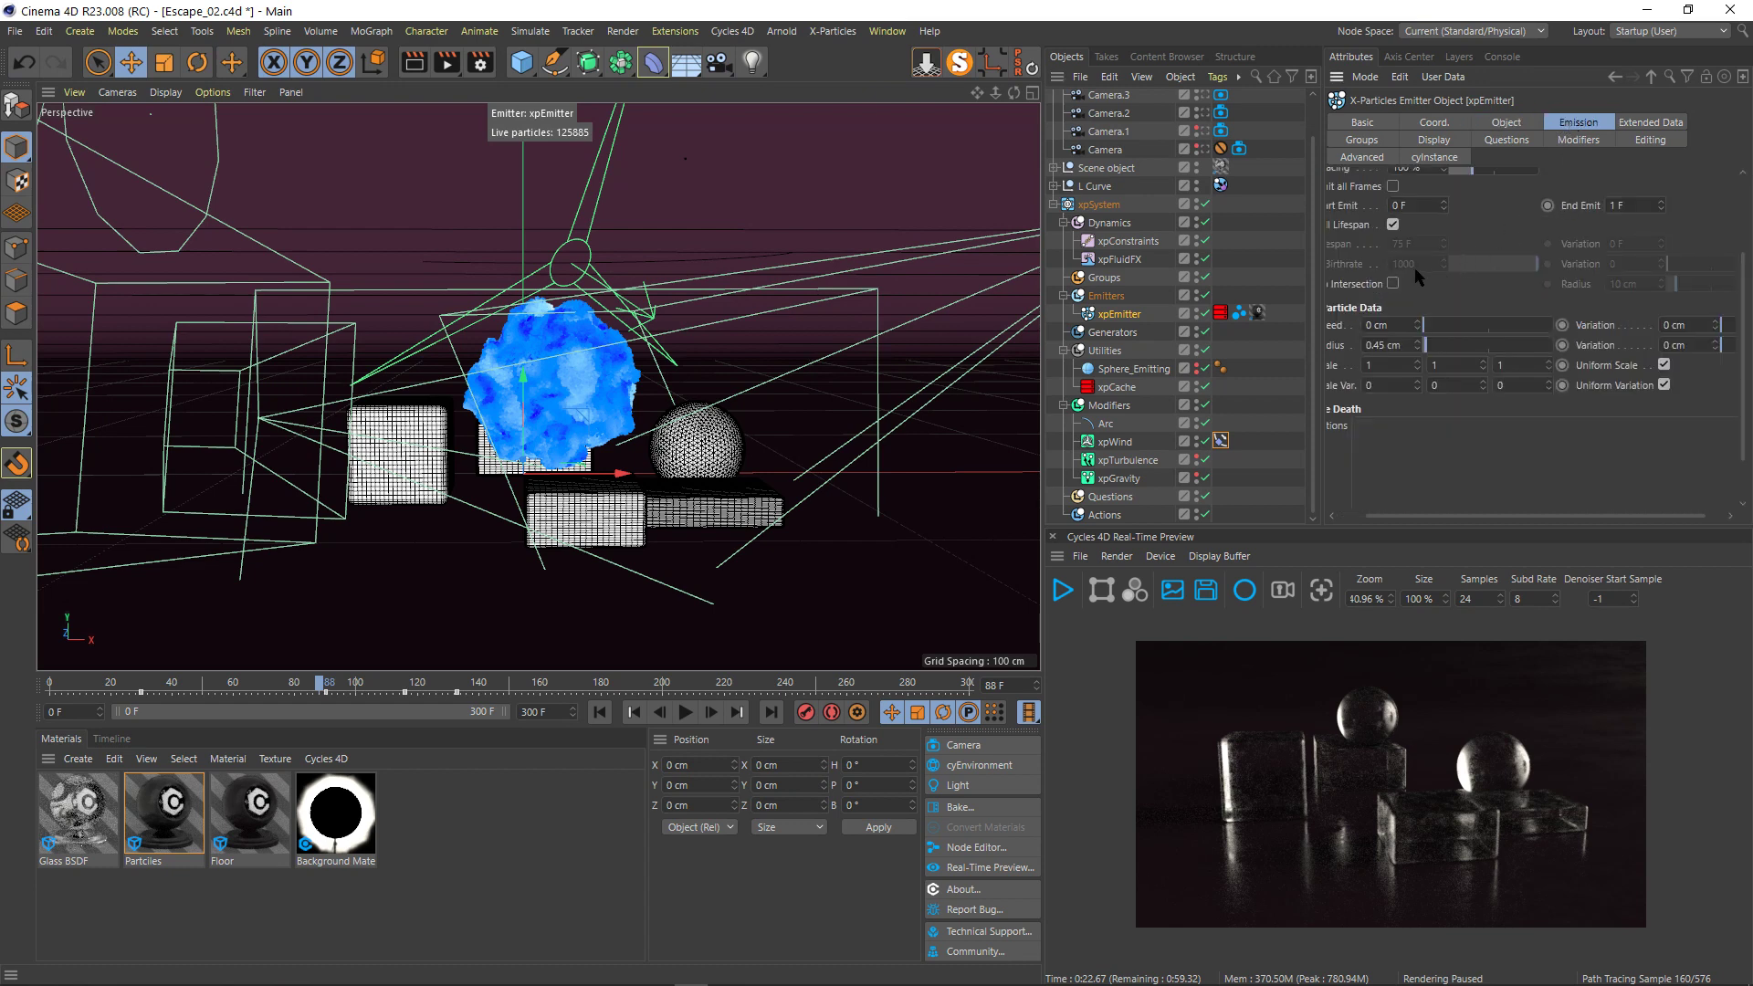
pyautogui.scroll(5, 1415, 269)
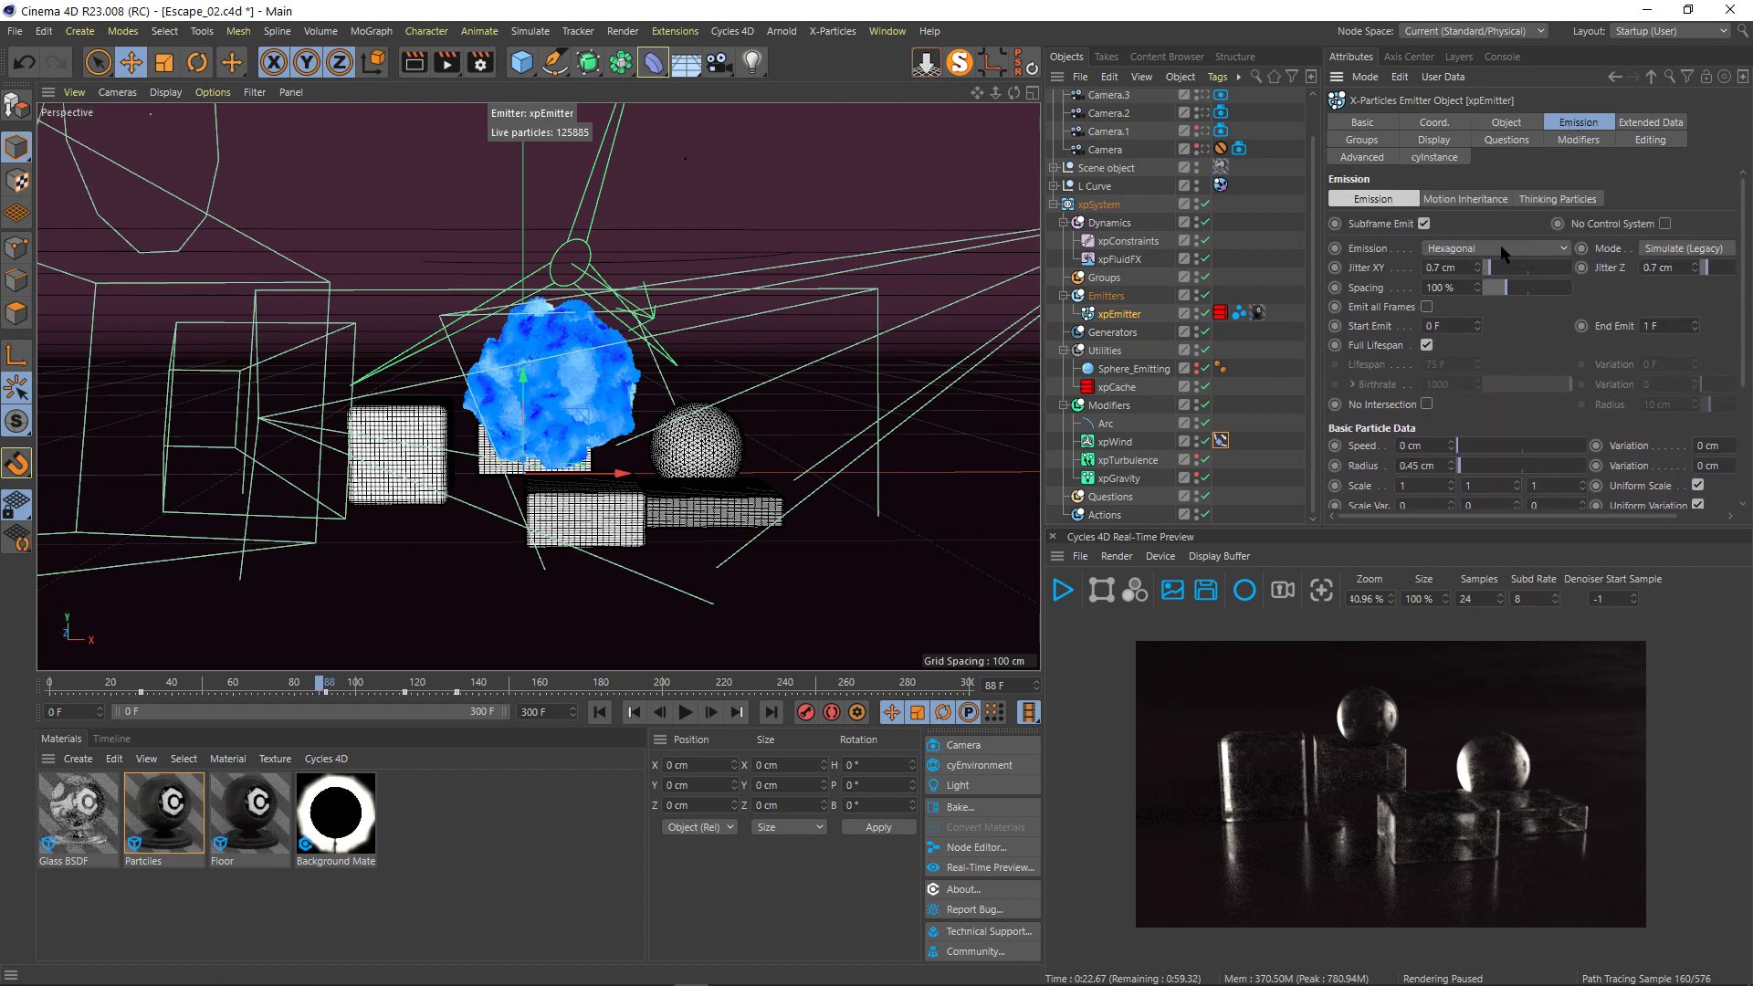
pyautogui.click(1518, 124)
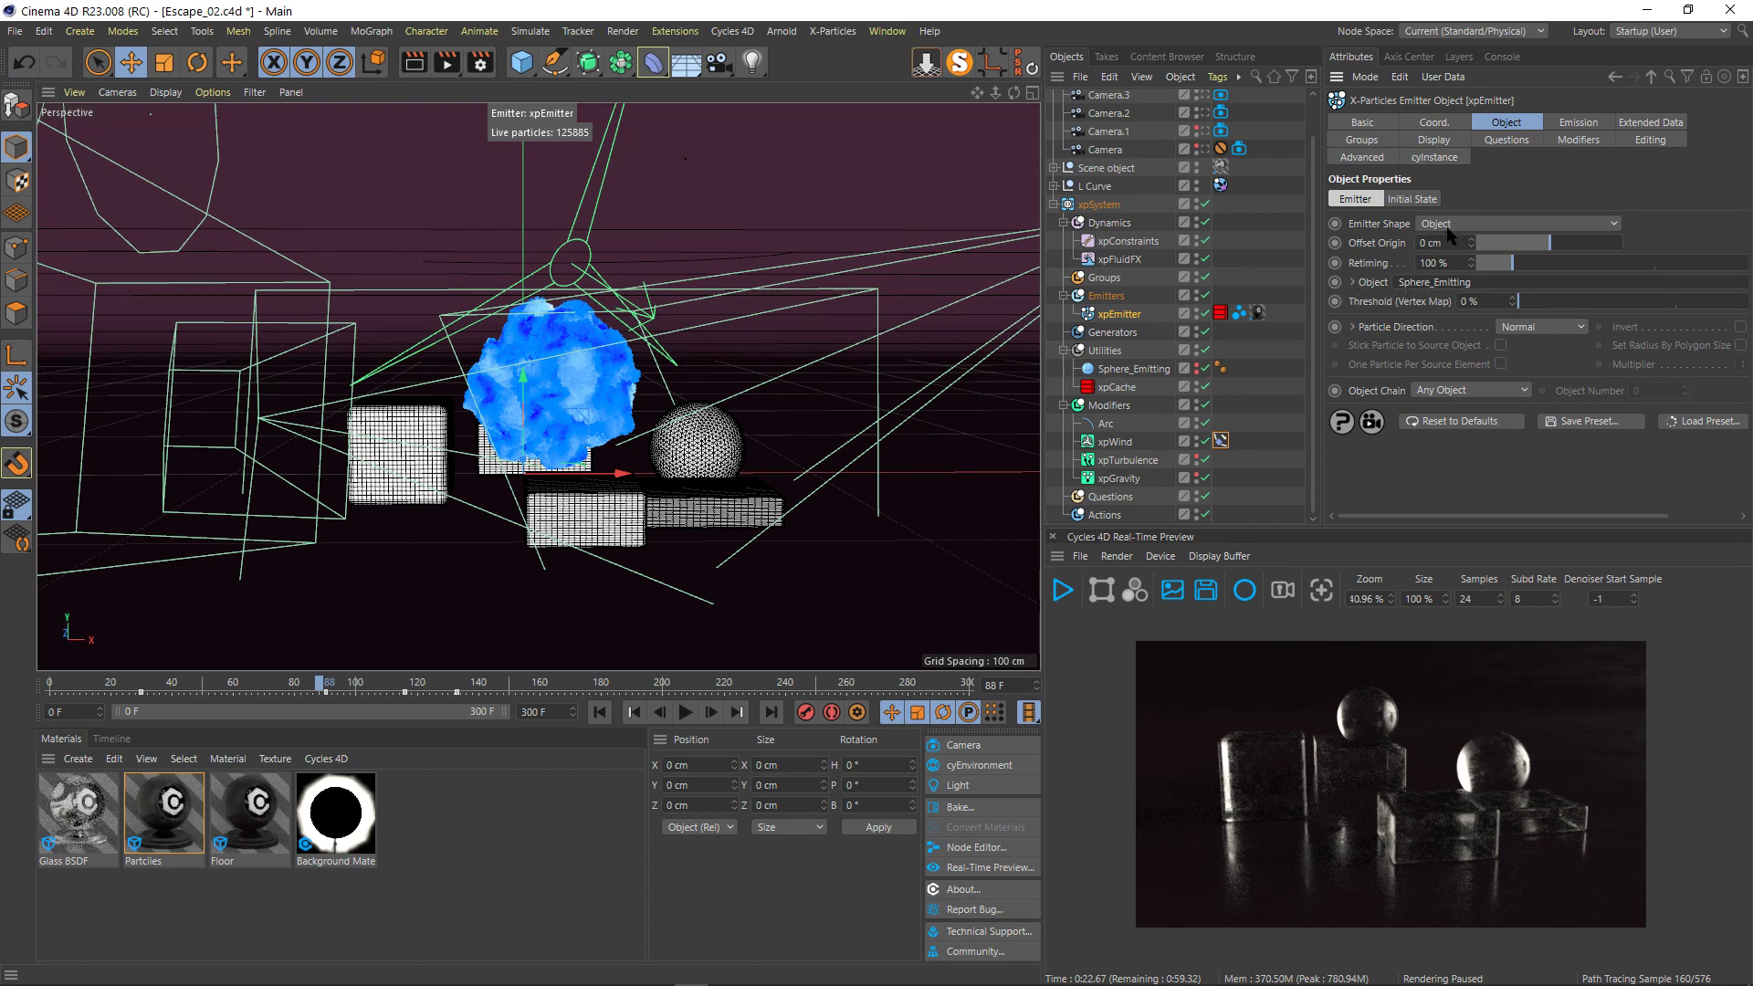
pyautogui.click(1578, 123)
pyautogui.scroll(3, 1557, 382)
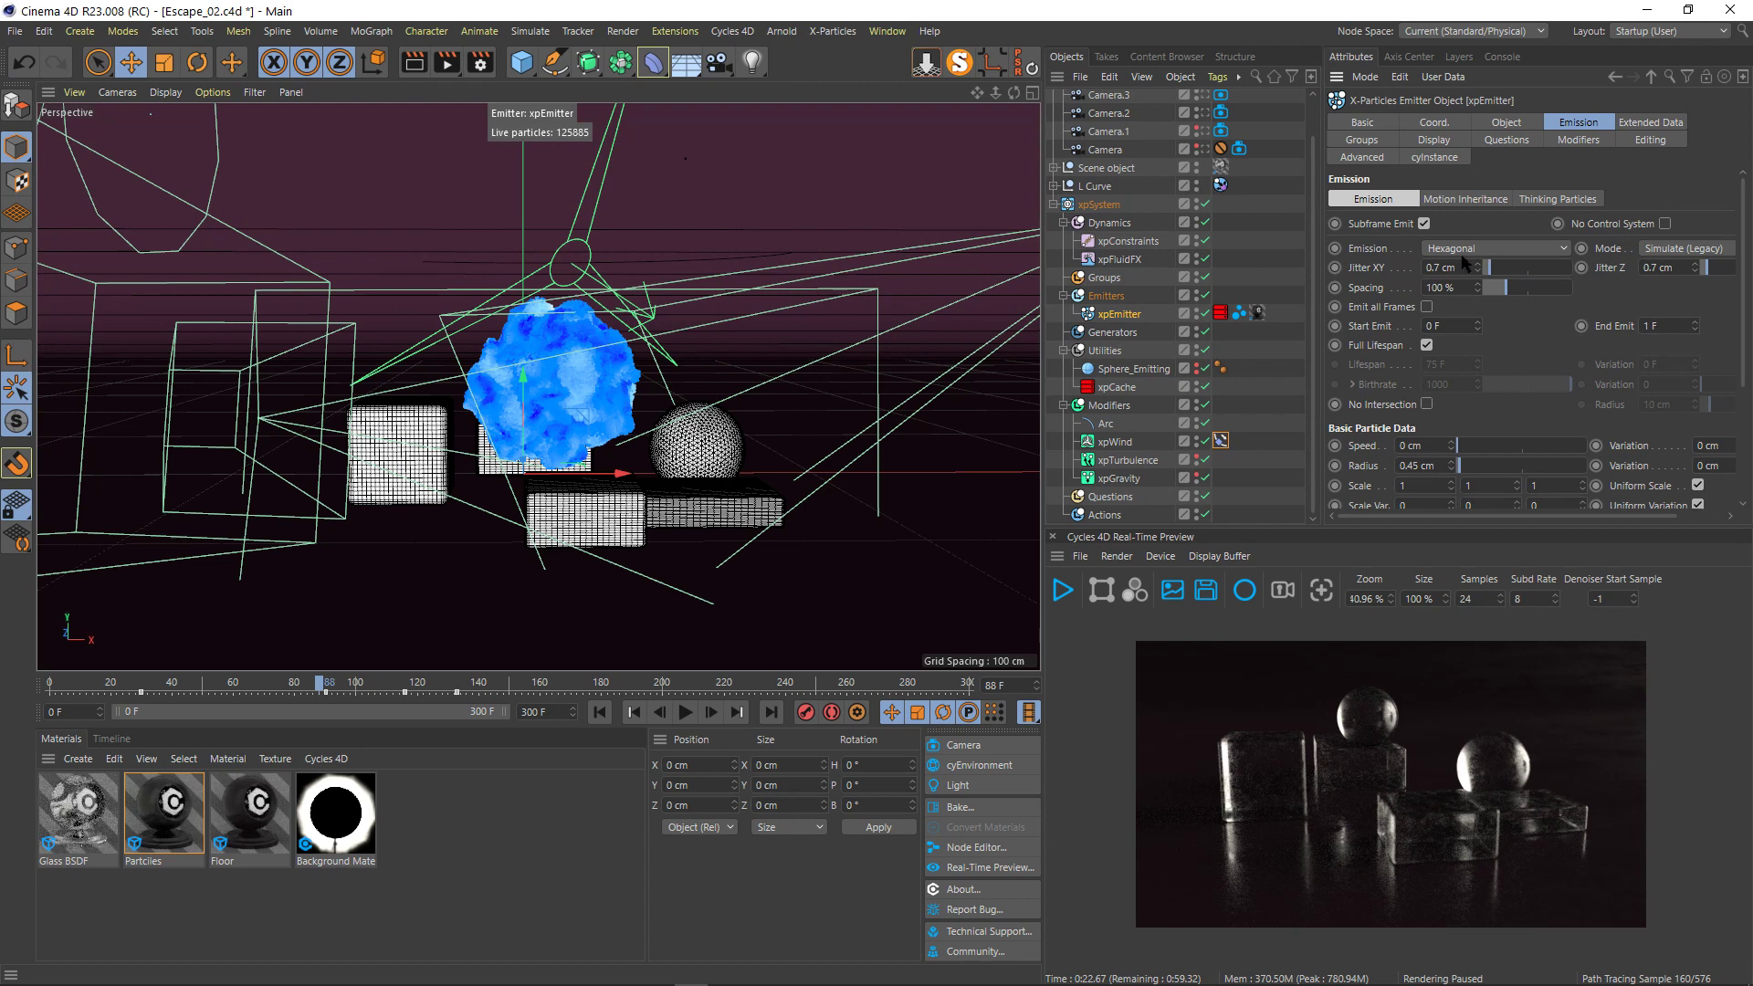
# - Return to the start of the animation, advance to frame 1 and inspect the emitted particles up close
pyautogui.click(601, 713)
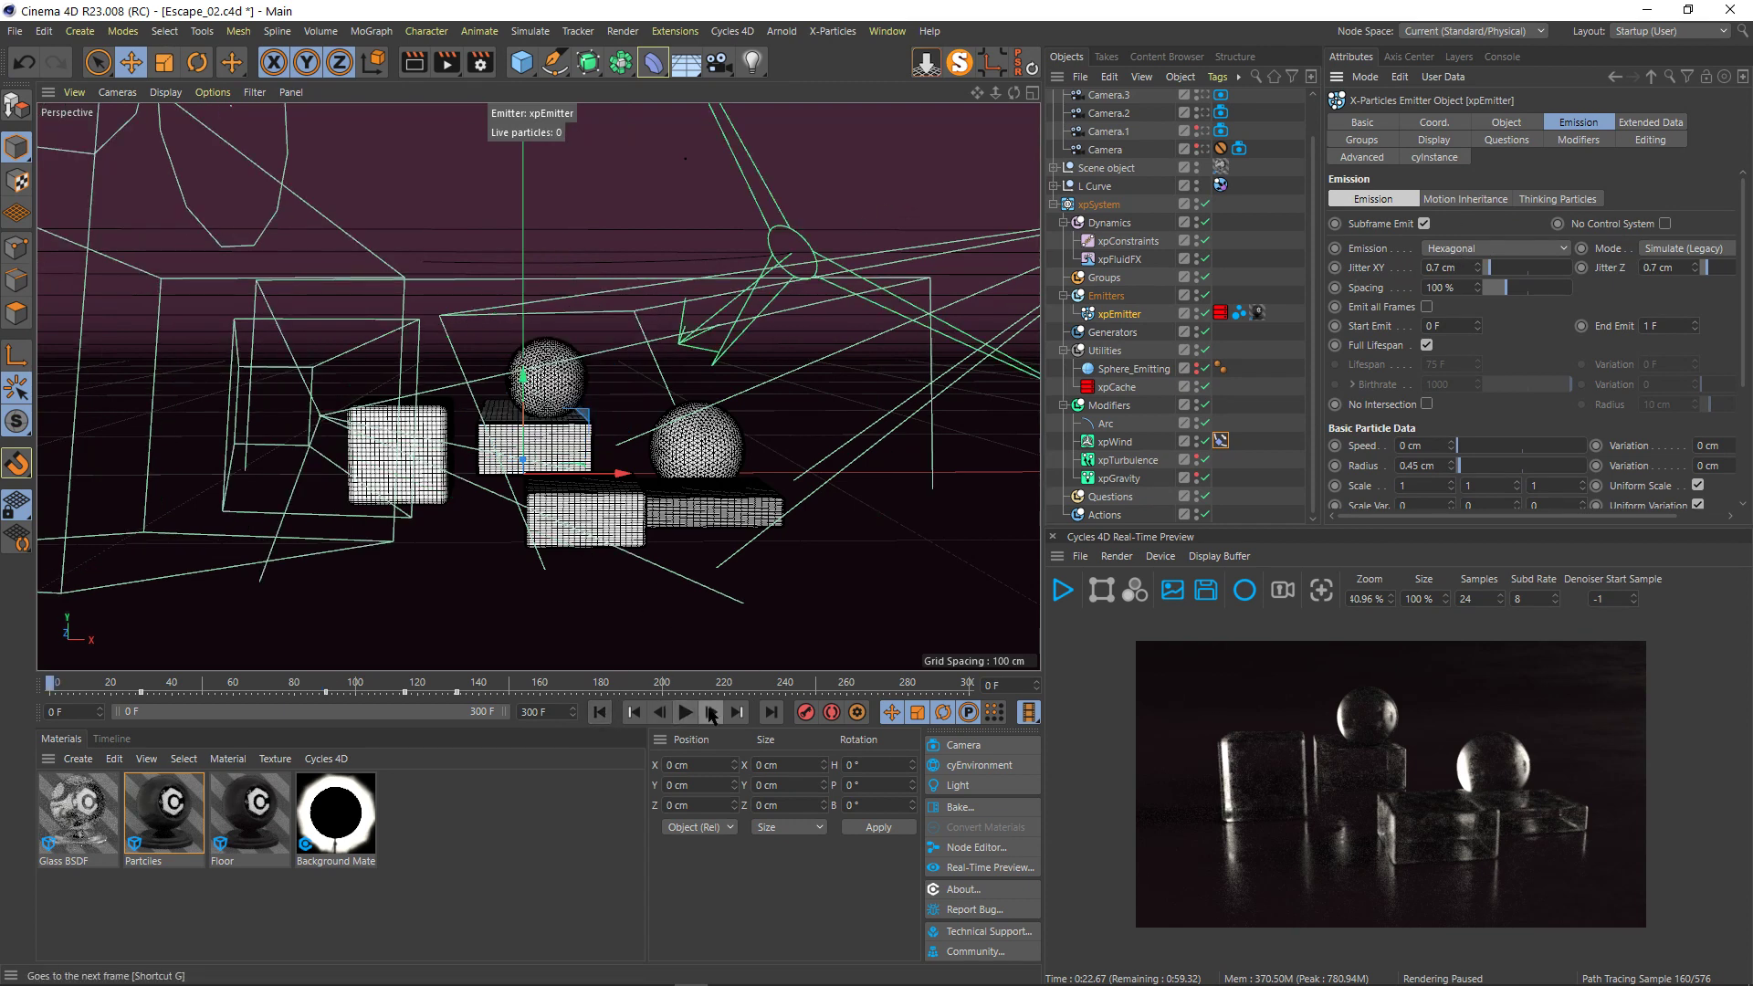
pyautogui.click(711, 713)
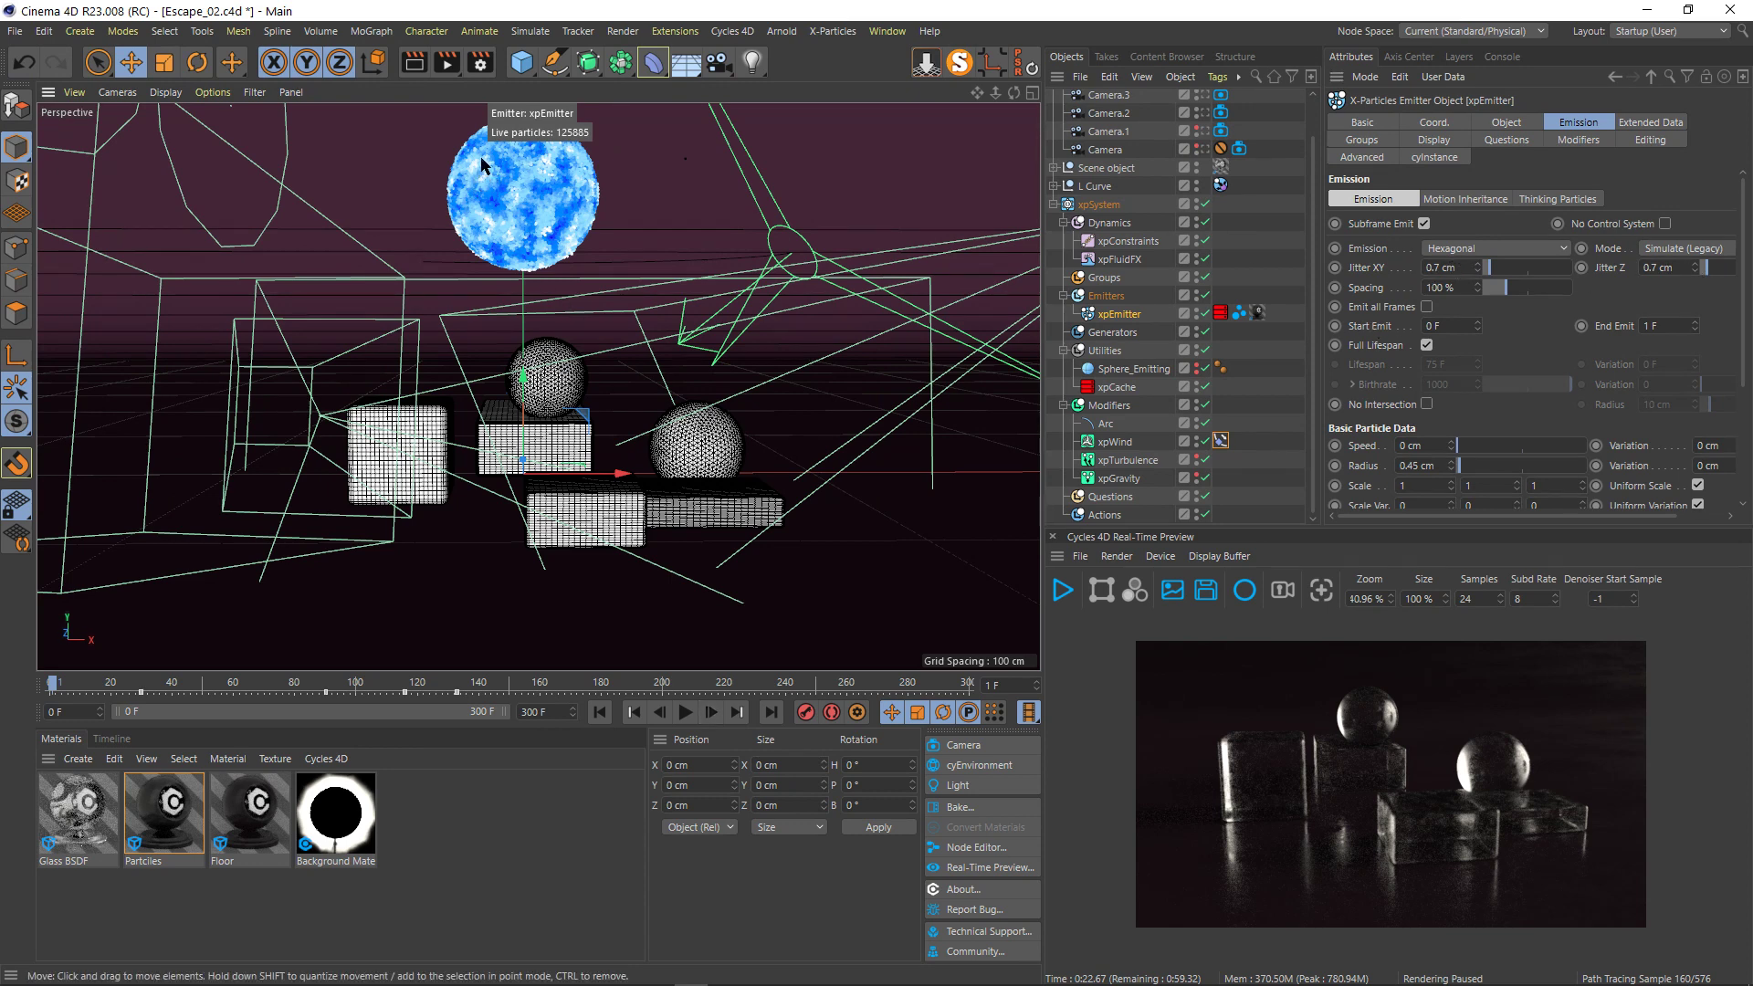
pyautogui.scroll(10, 488, 172)
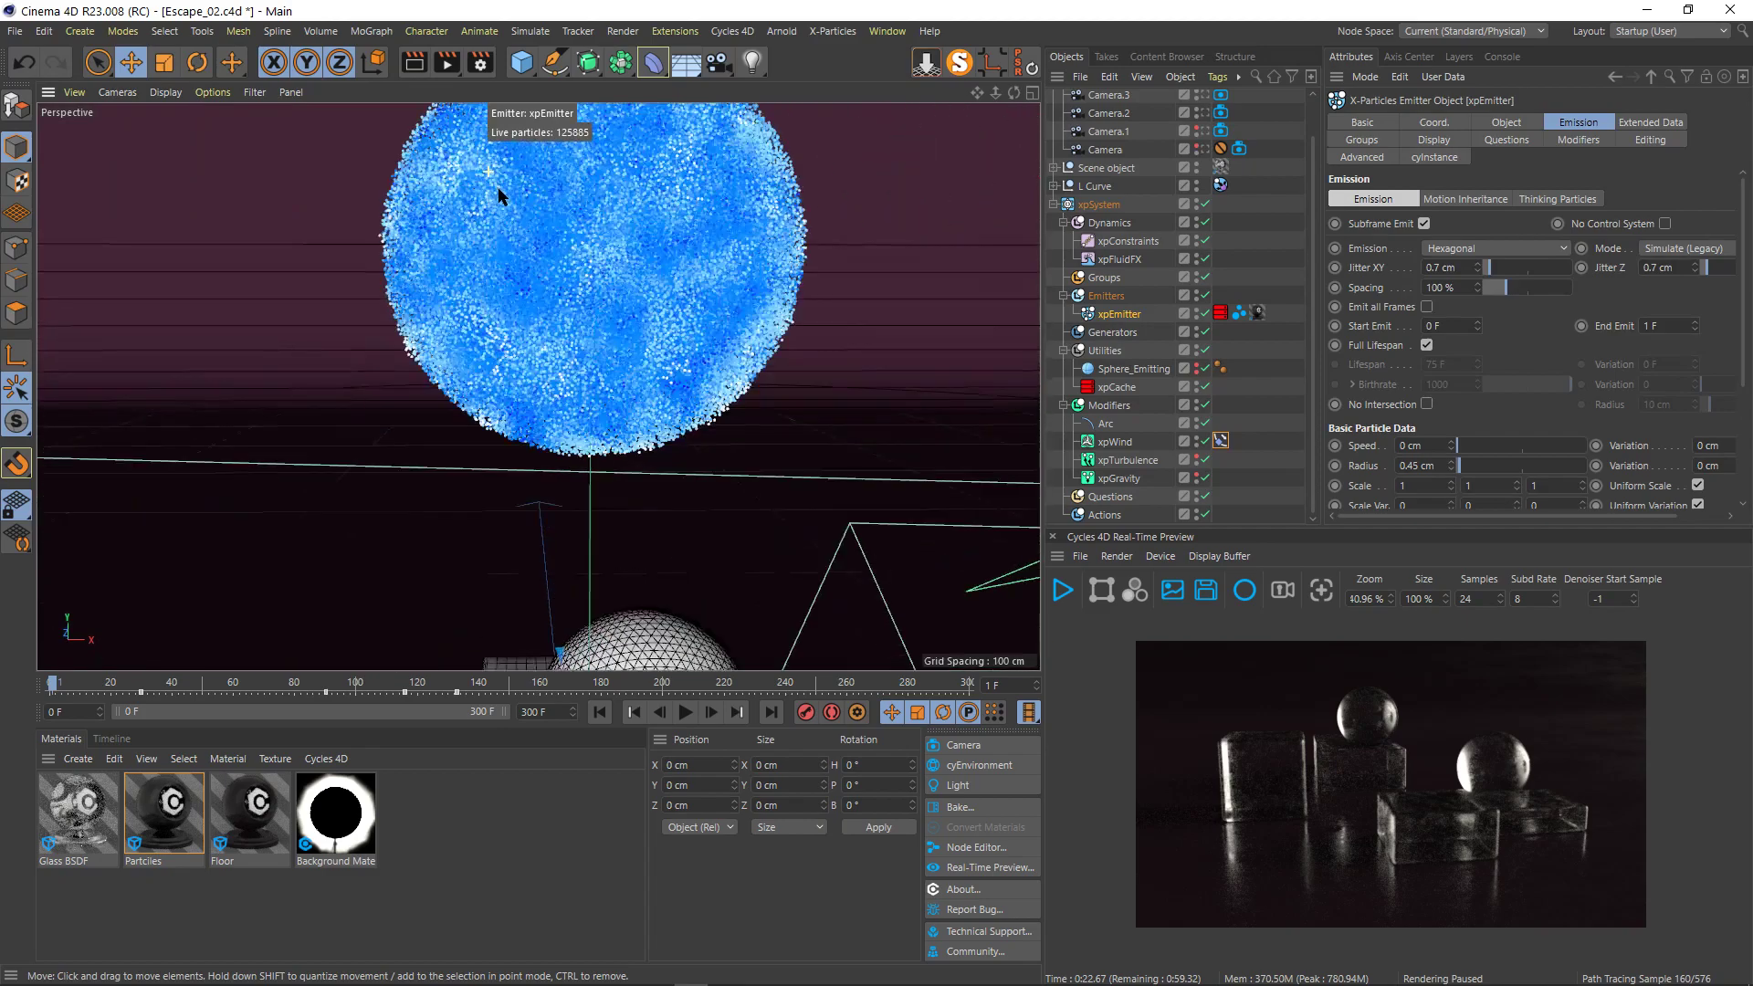
pyautogui.scroll(10, 593, 255)
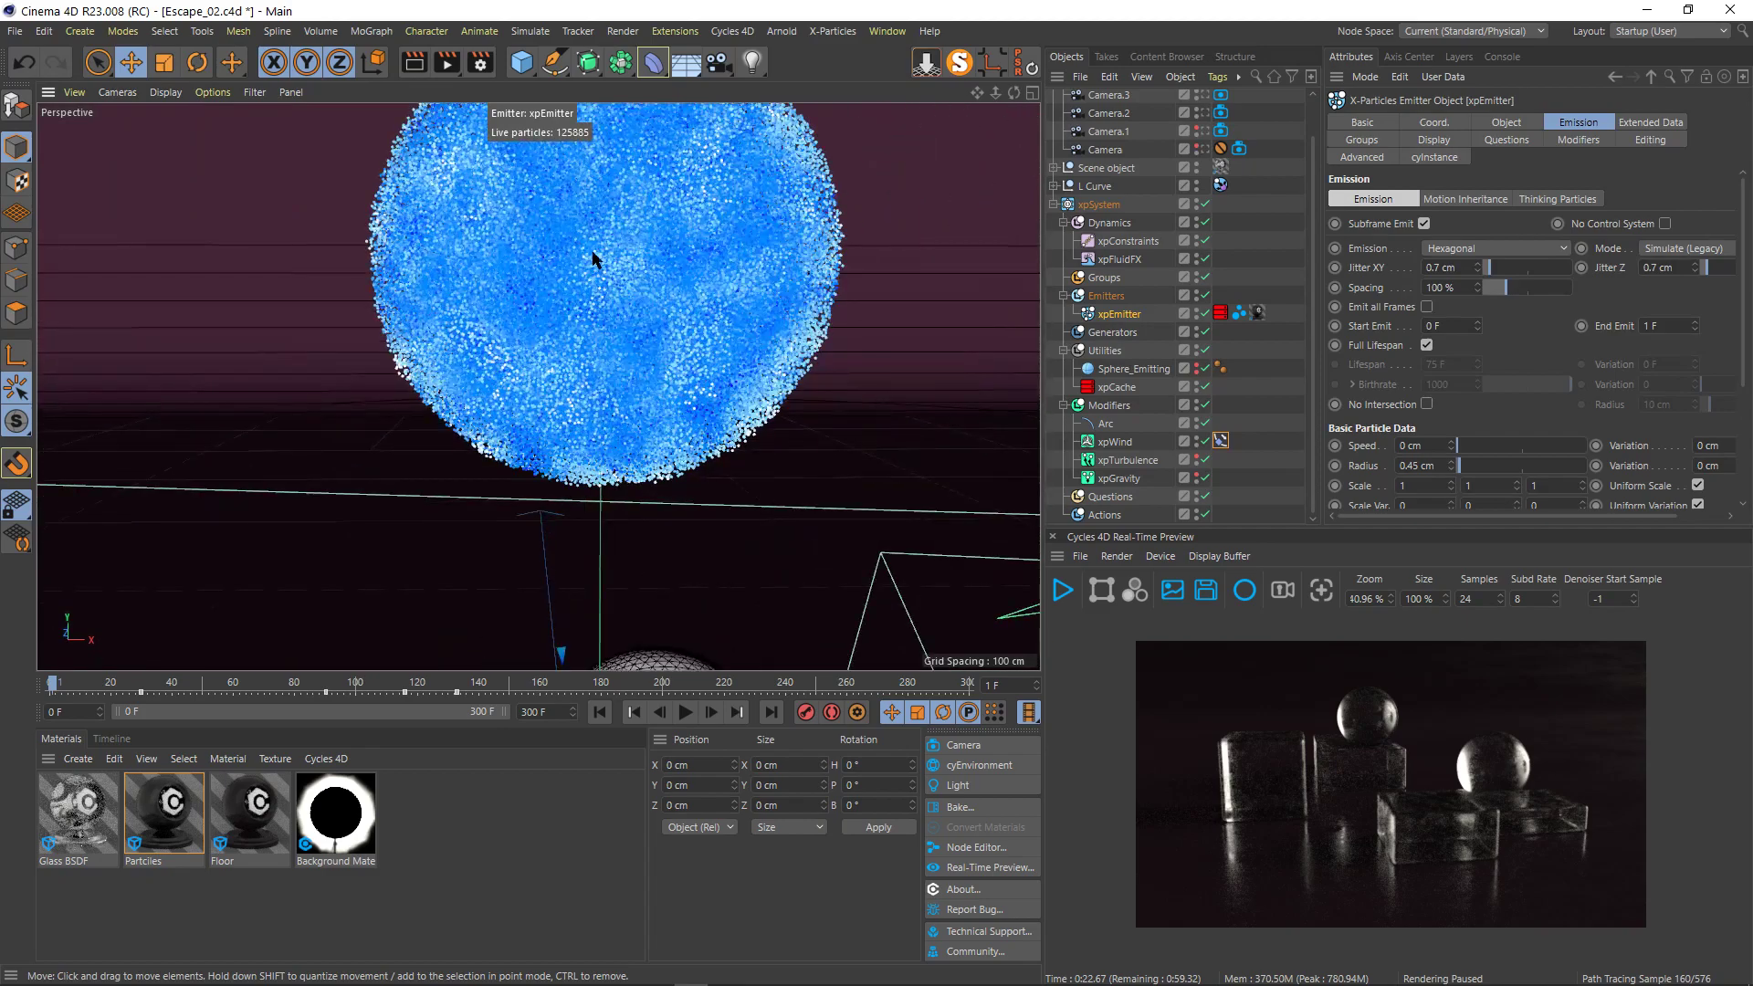
pyautogui.scroll(10, 594, 255)
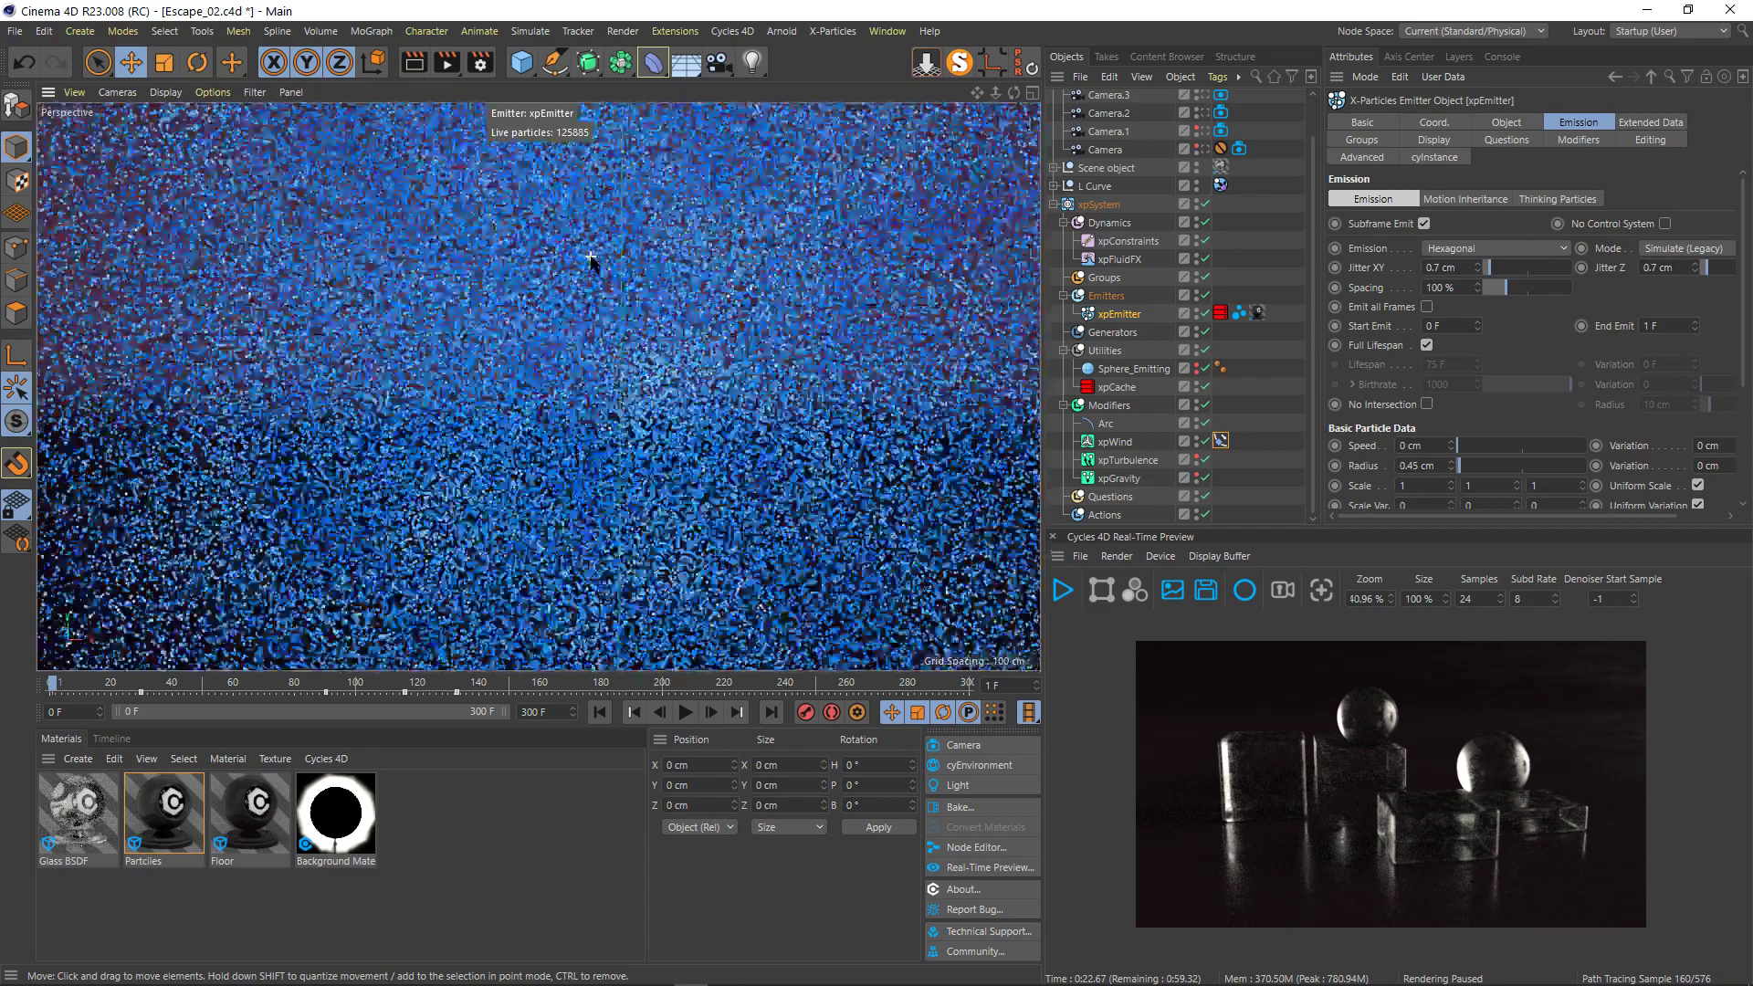
pyautogui.scroll(-10, 588, 260)
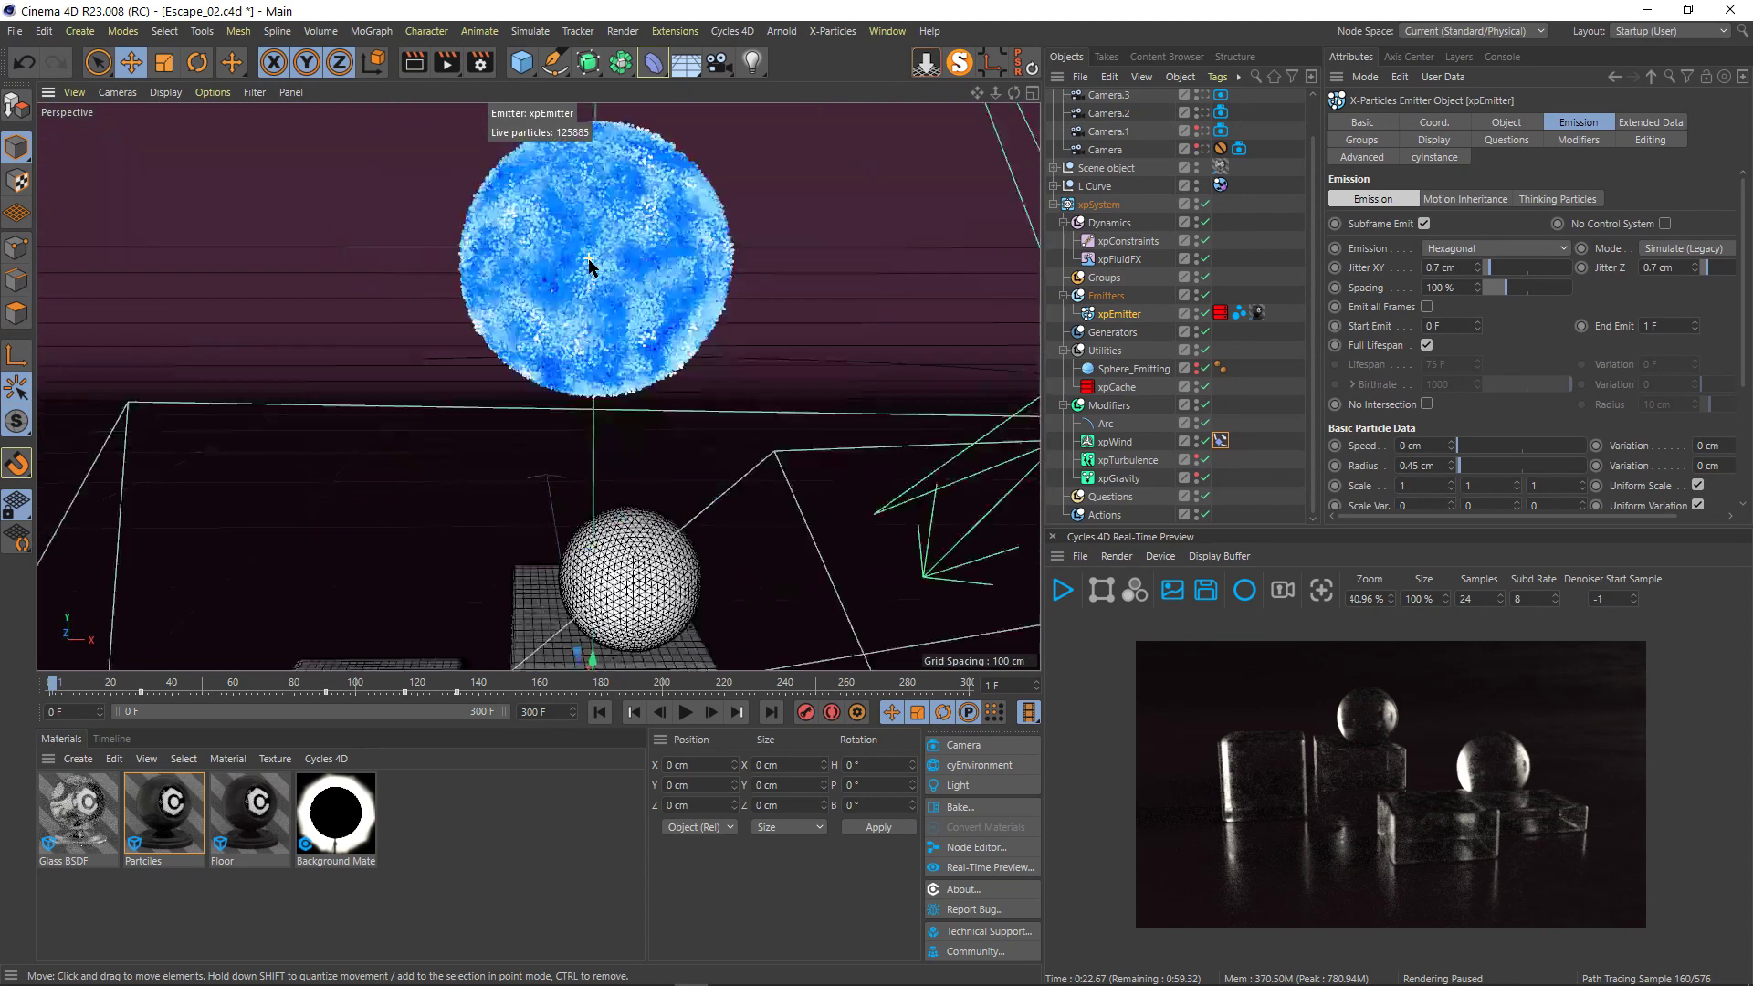
pyautogui.scroll(-10, 589, 267)
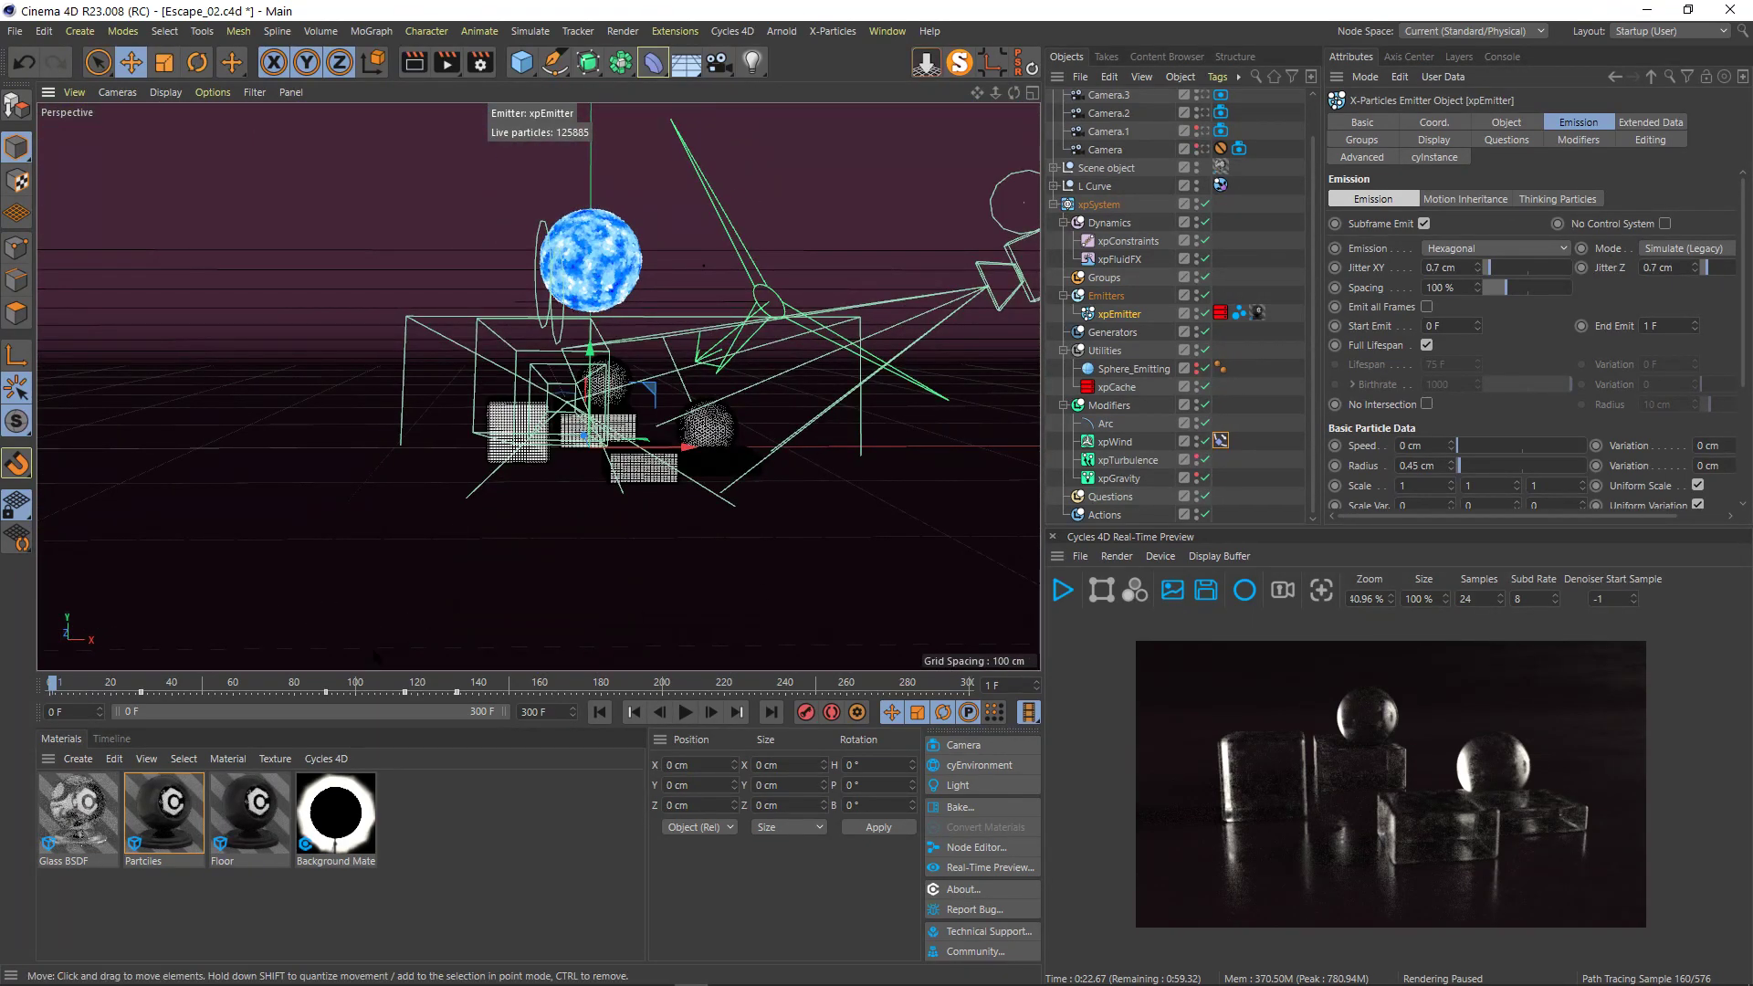
# - Play the cached simulation briefly and scrub back to frame 6
pyautogui.click(686, 713)
pyautogui.click(688, 713)
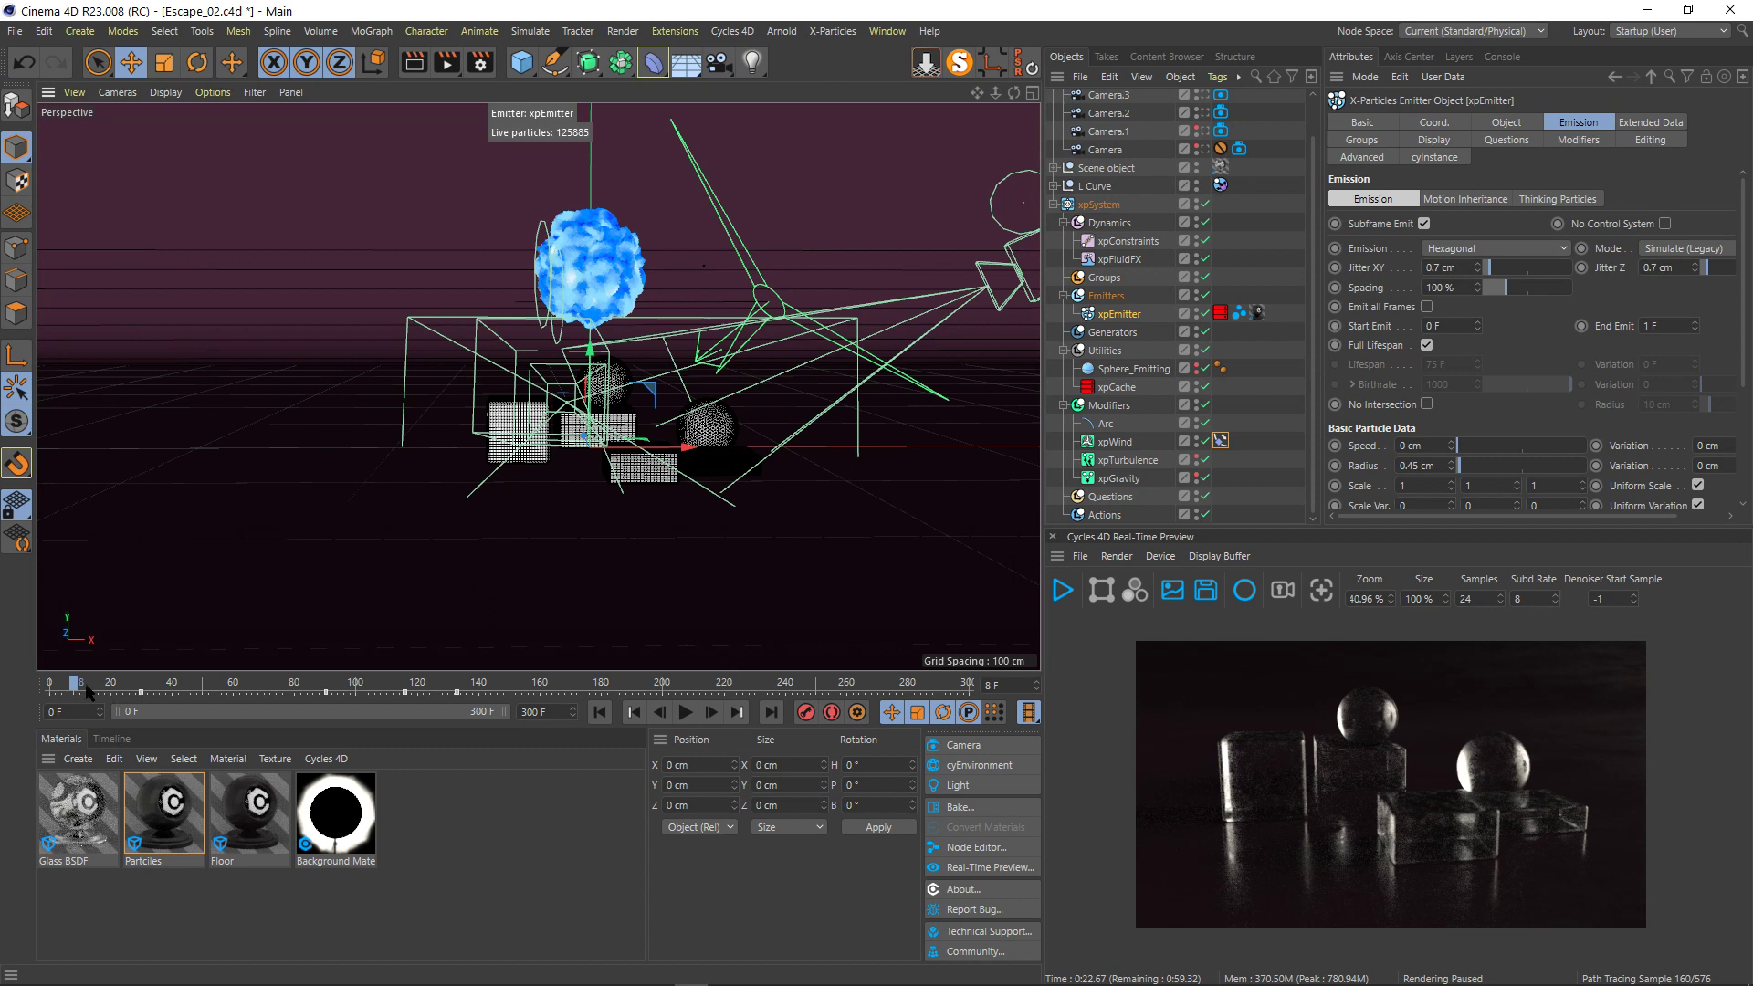
pyautogui.moveTo(81, 681)
pyautogui.mouseDown()
pyautogui.moveTo(101, 679)
pyautogui.moveTo(68, 686)
pyautogui.mouseUp()
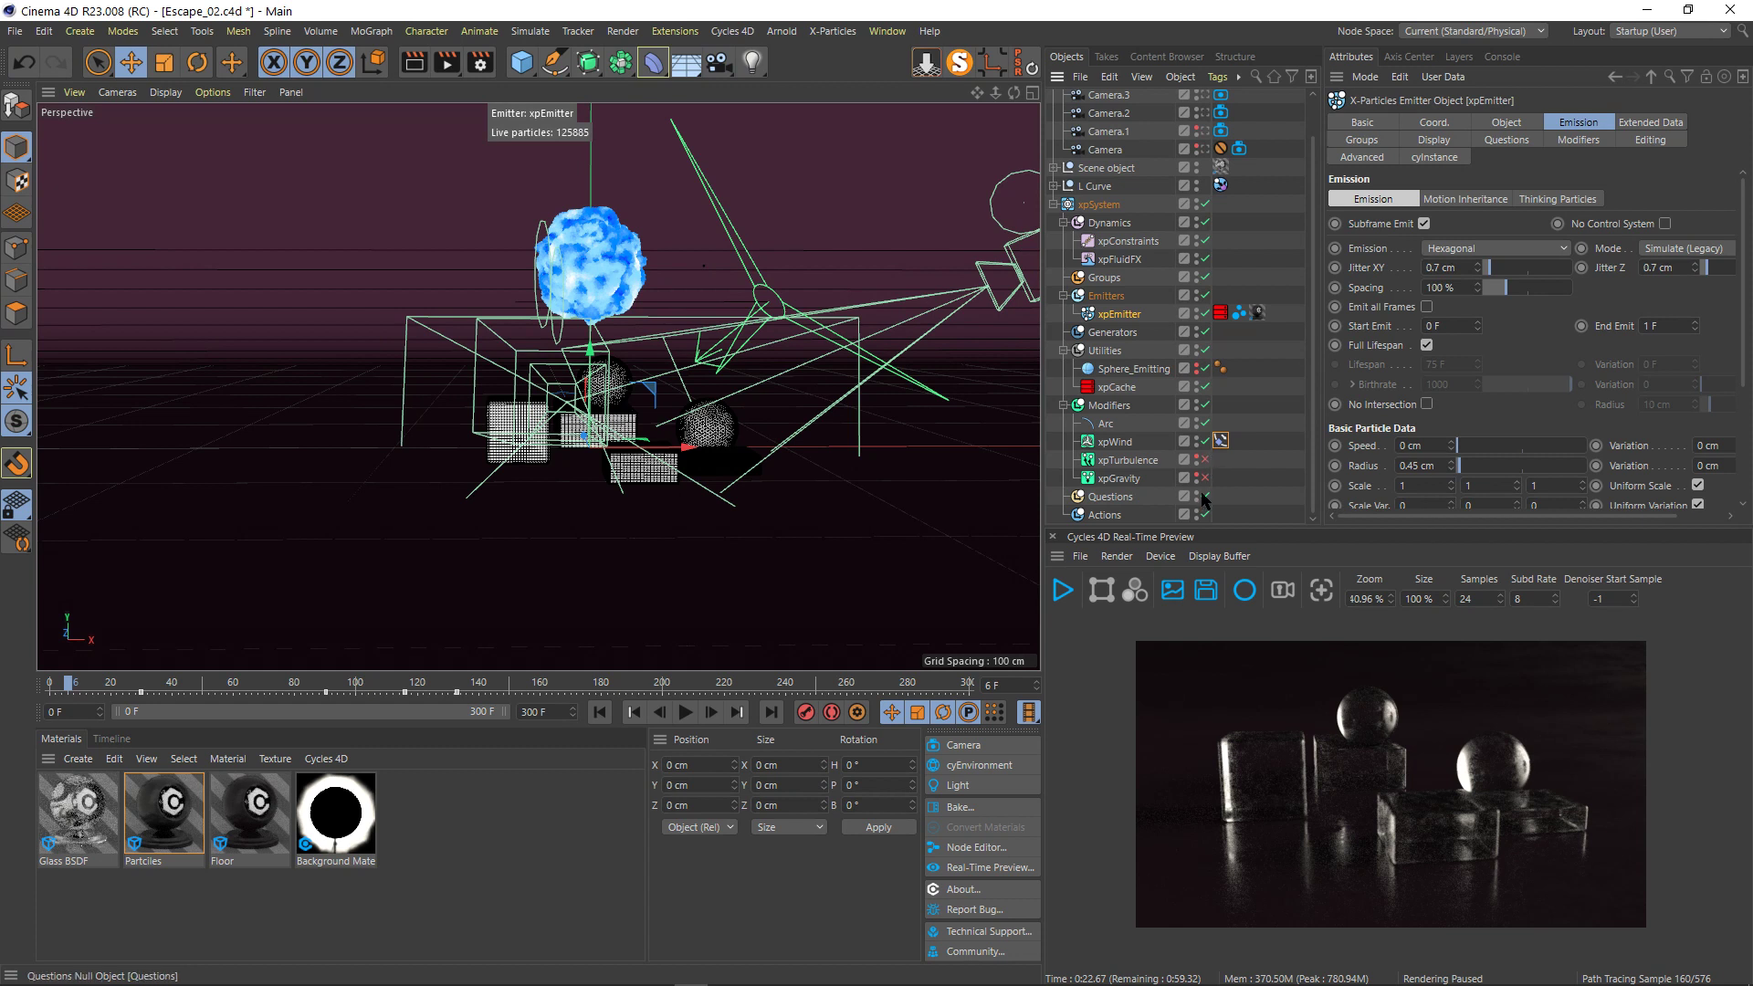
# - Disable the xpWind, xpTurbulence and xpGravity modifiers together with the xpCache object
pyautogui.click(1205, 442)
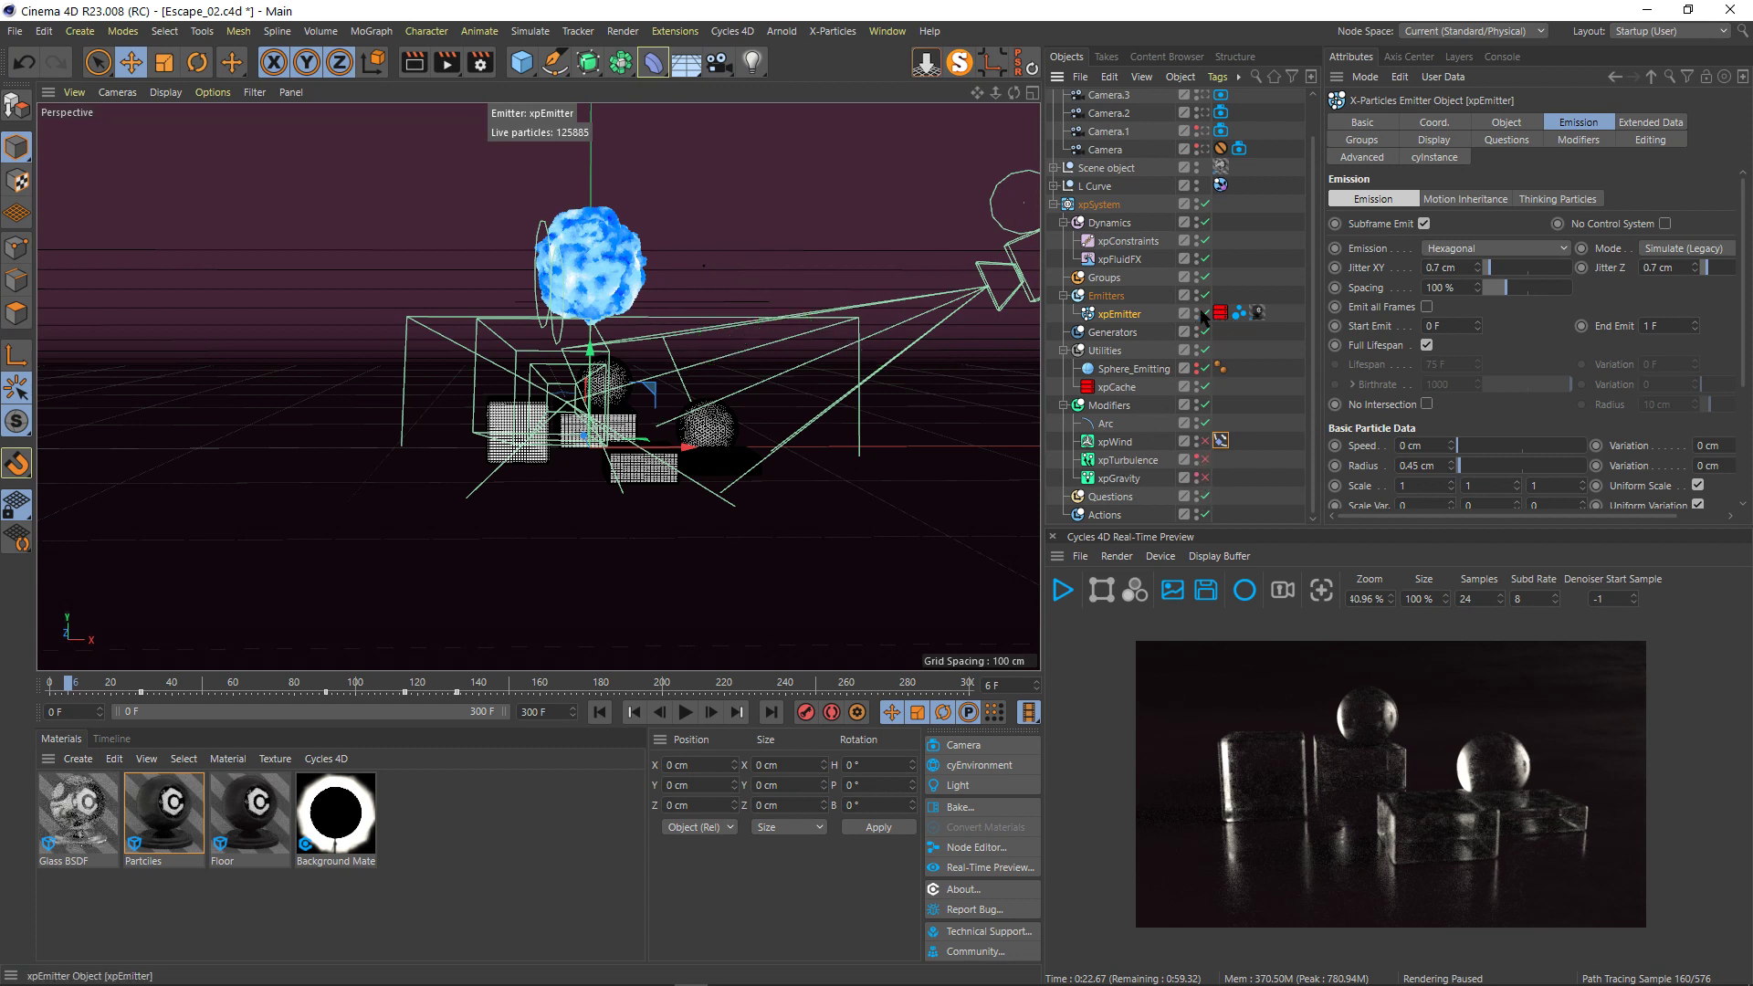
pyautogui.click(1112, 391)
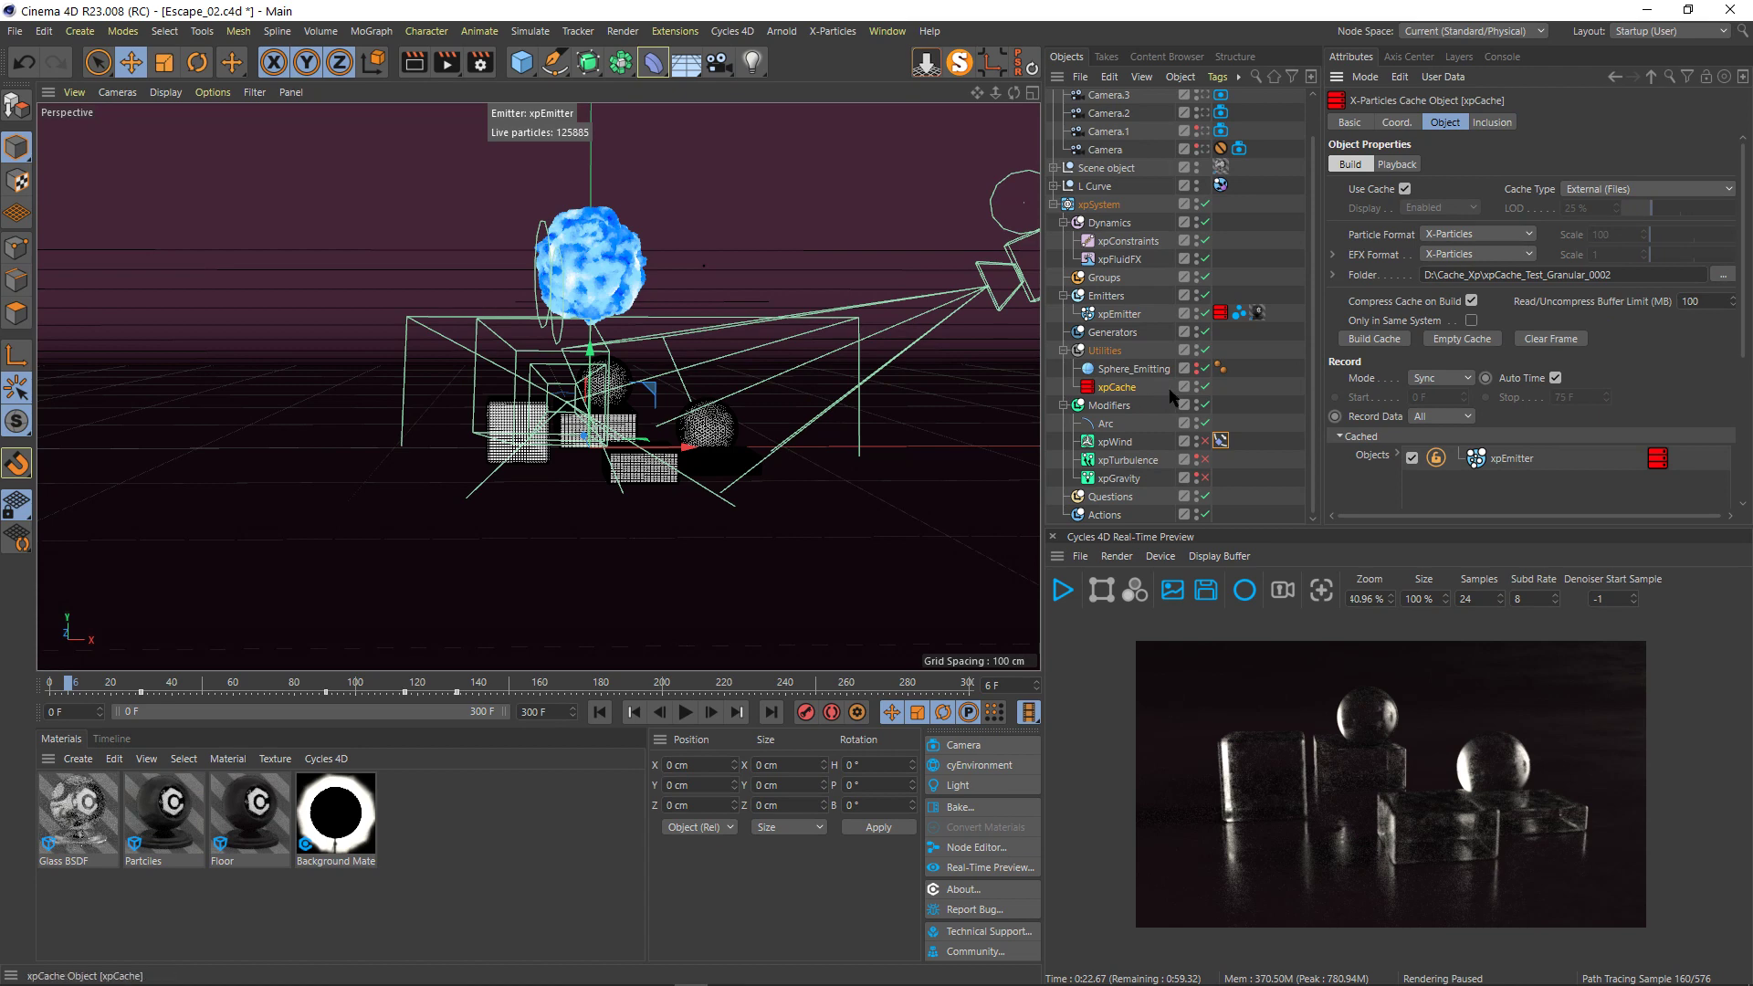
pyautogui.click(1205, 386)
# - Set the particle radius of xpEmitter to 1.5 cm in its emission settings
pyautogui.click(1172, 313)
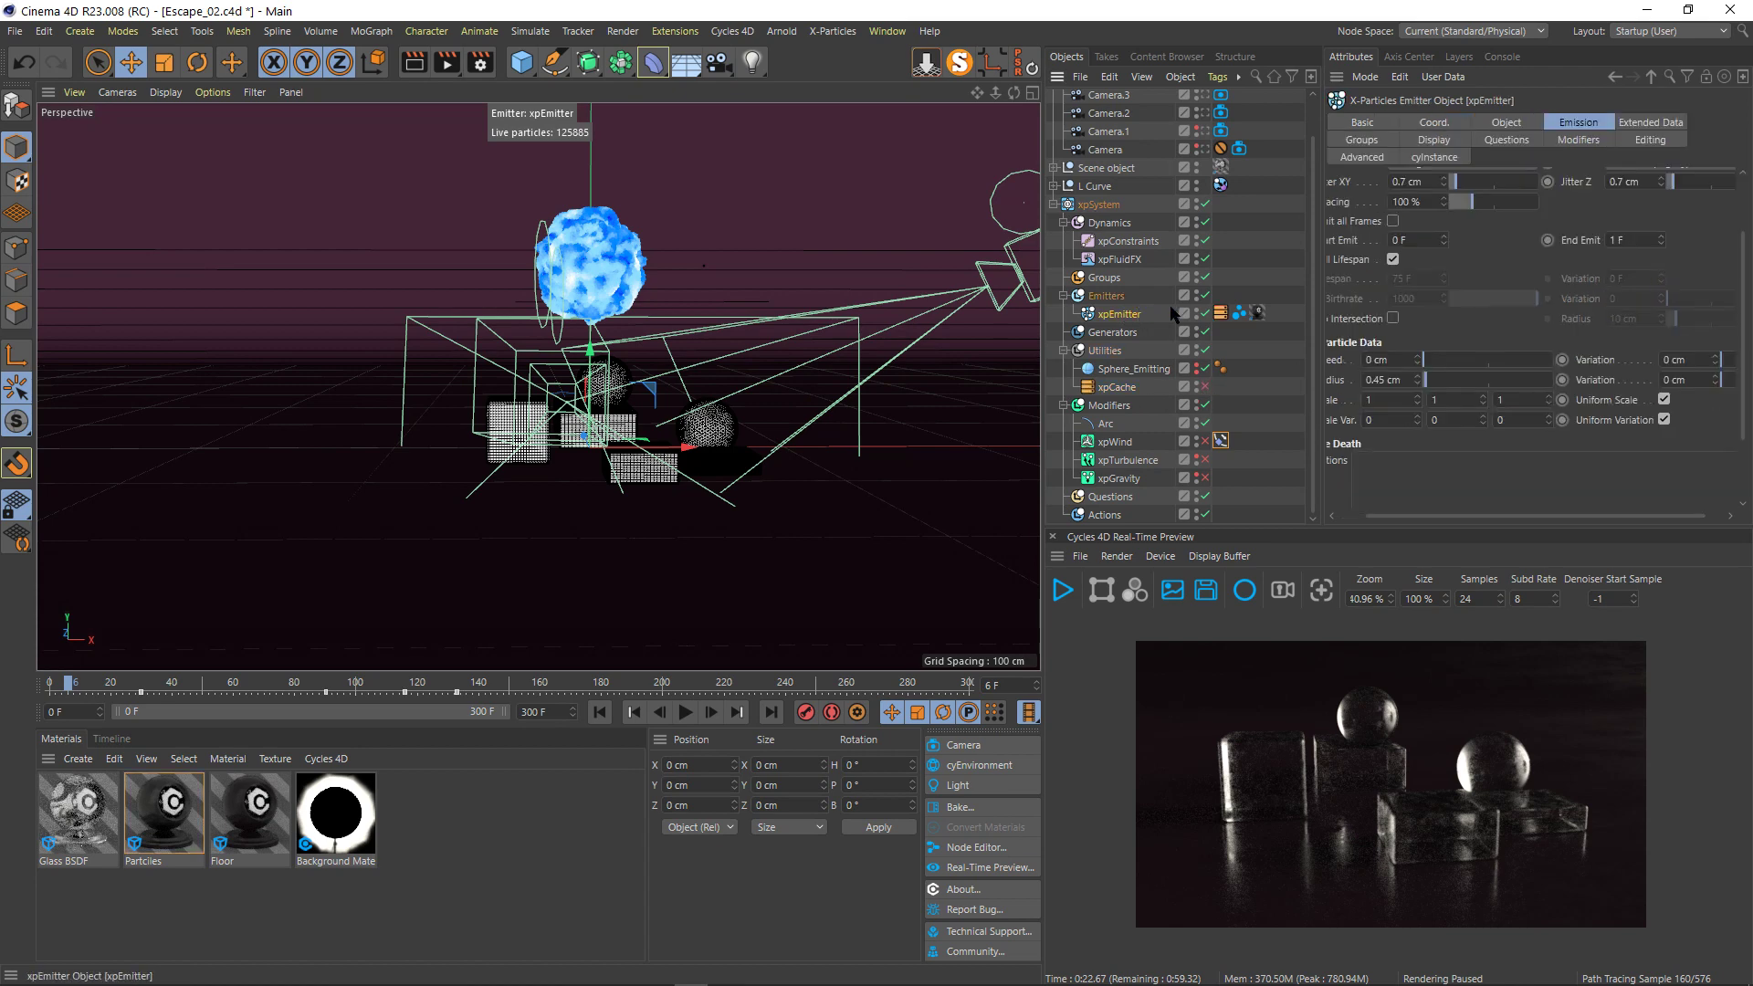
pyautogui.click(1406, 379)
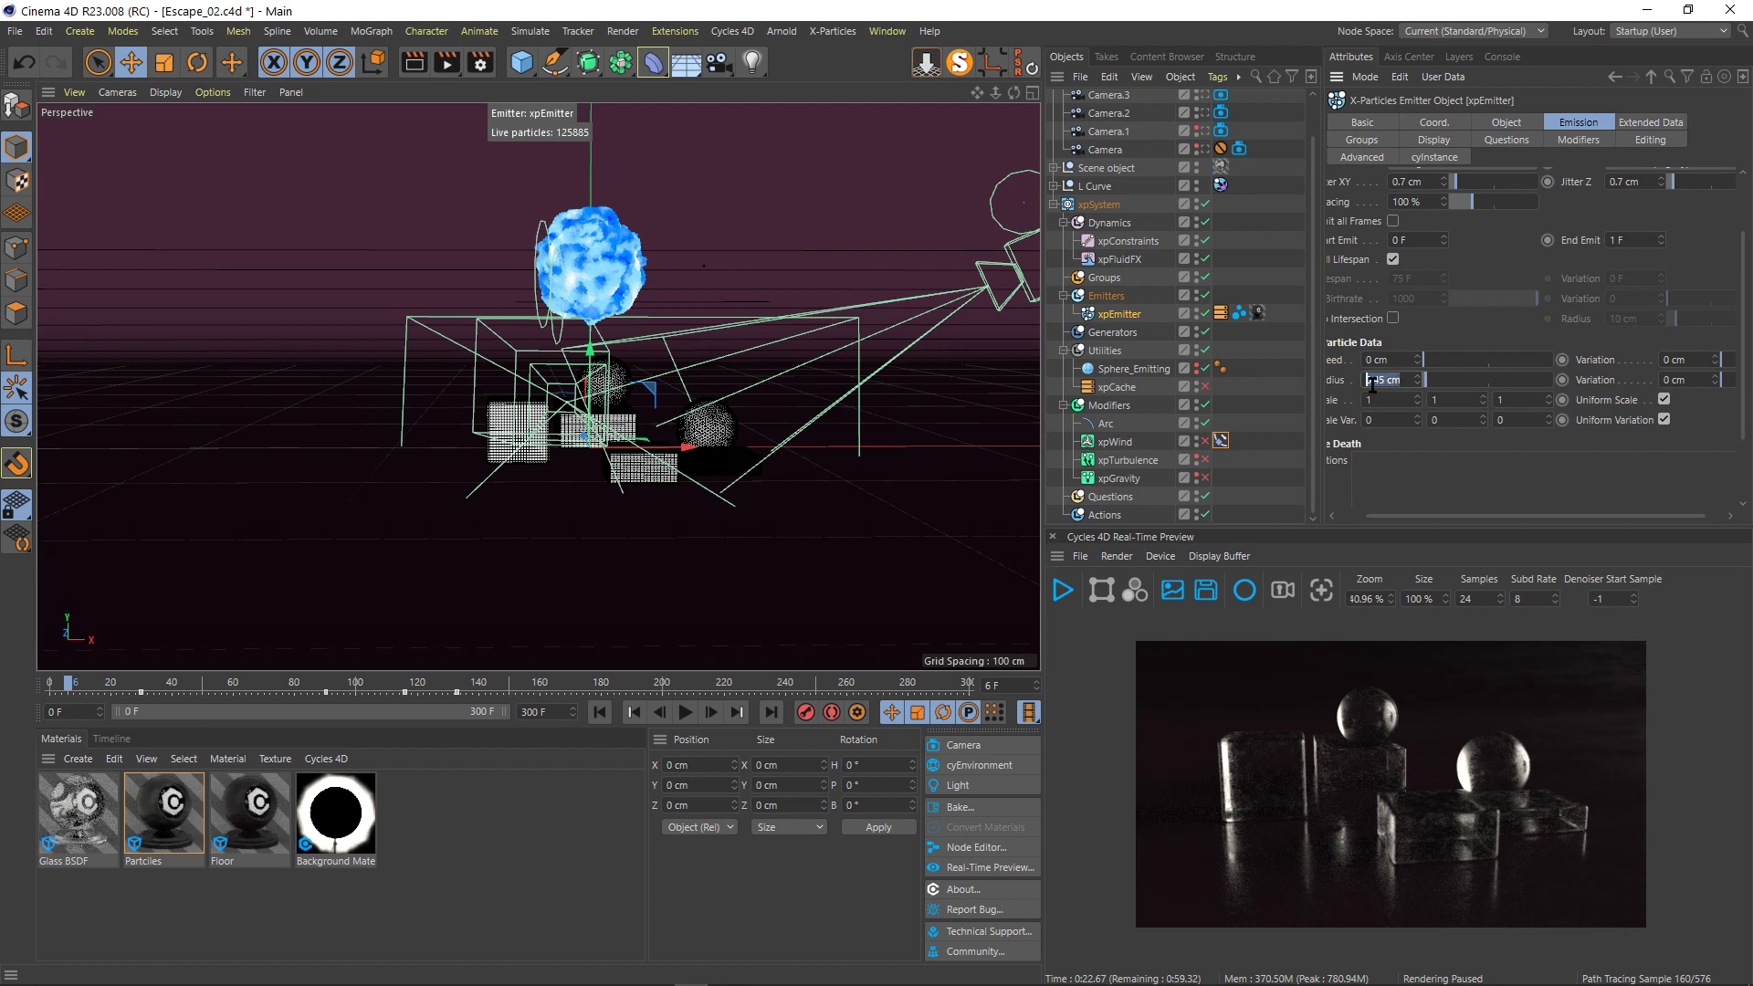
pyautogui.moveTo(1449, 336); pyautogui.dragTo(1566, 382, button='middle')
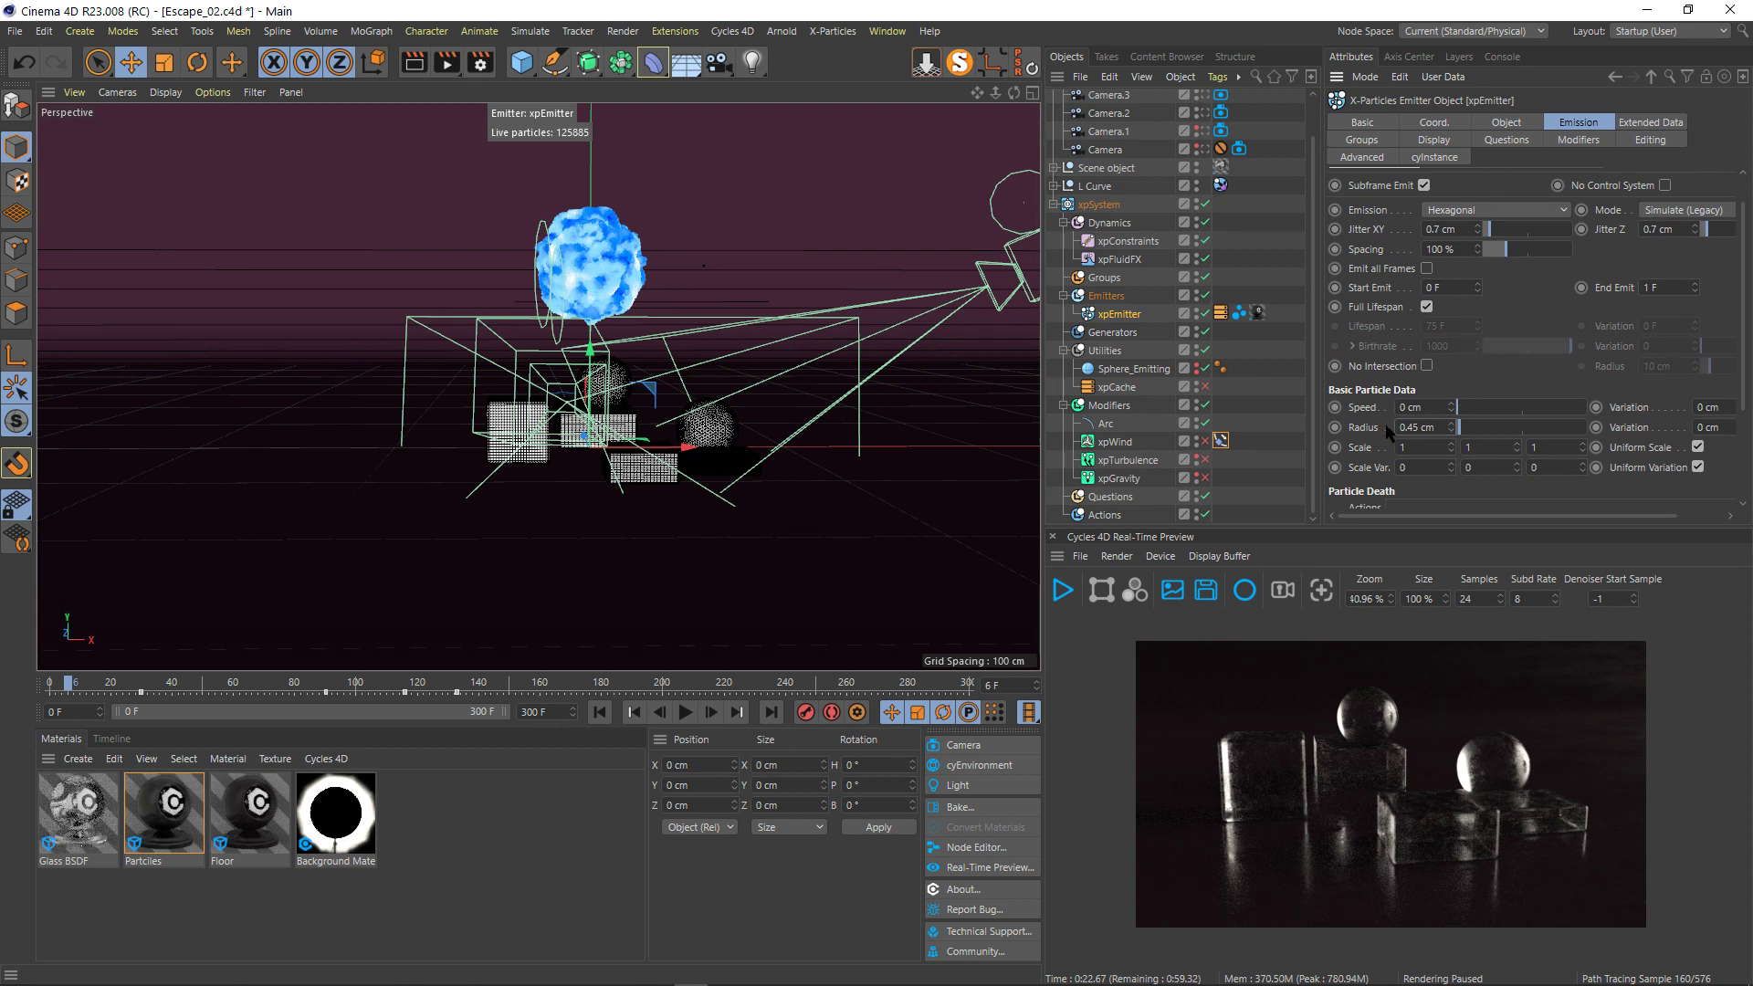
pyautogui.moveTo(1497, 382); pyautogui.dragTo(1525, 386, button='middle')
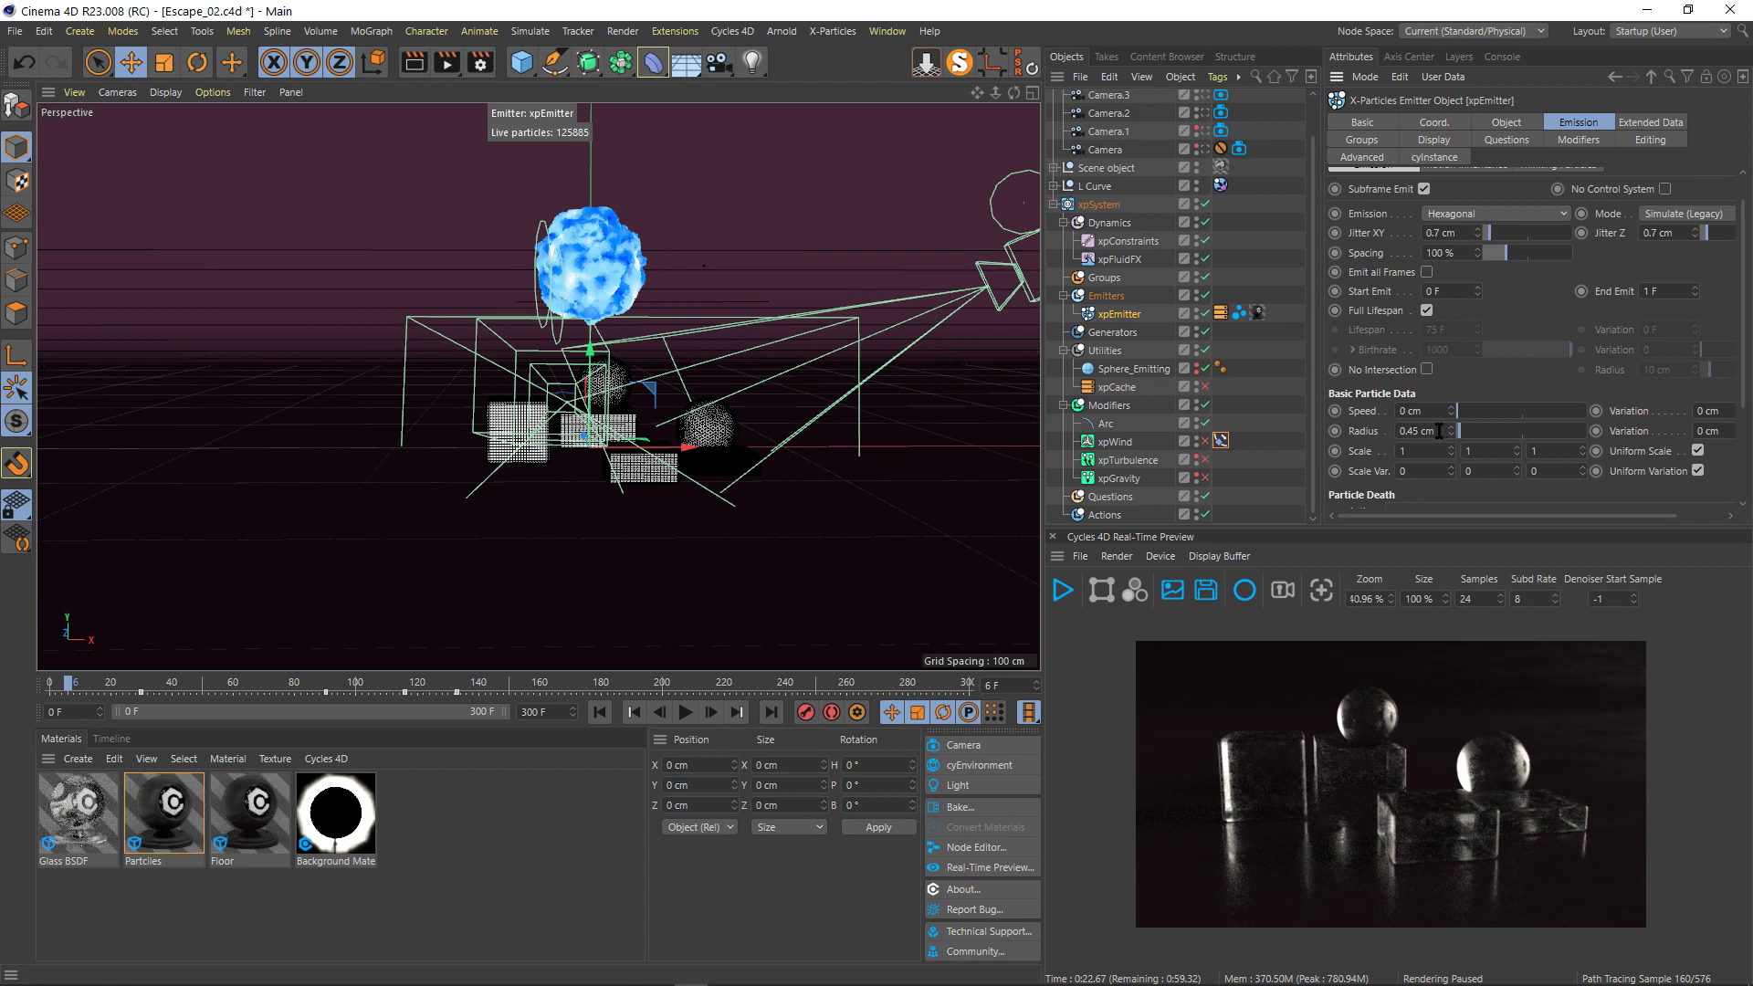
pyautogui.moveTo(1439, 431); pyautogui.dragTo(1387, 443)
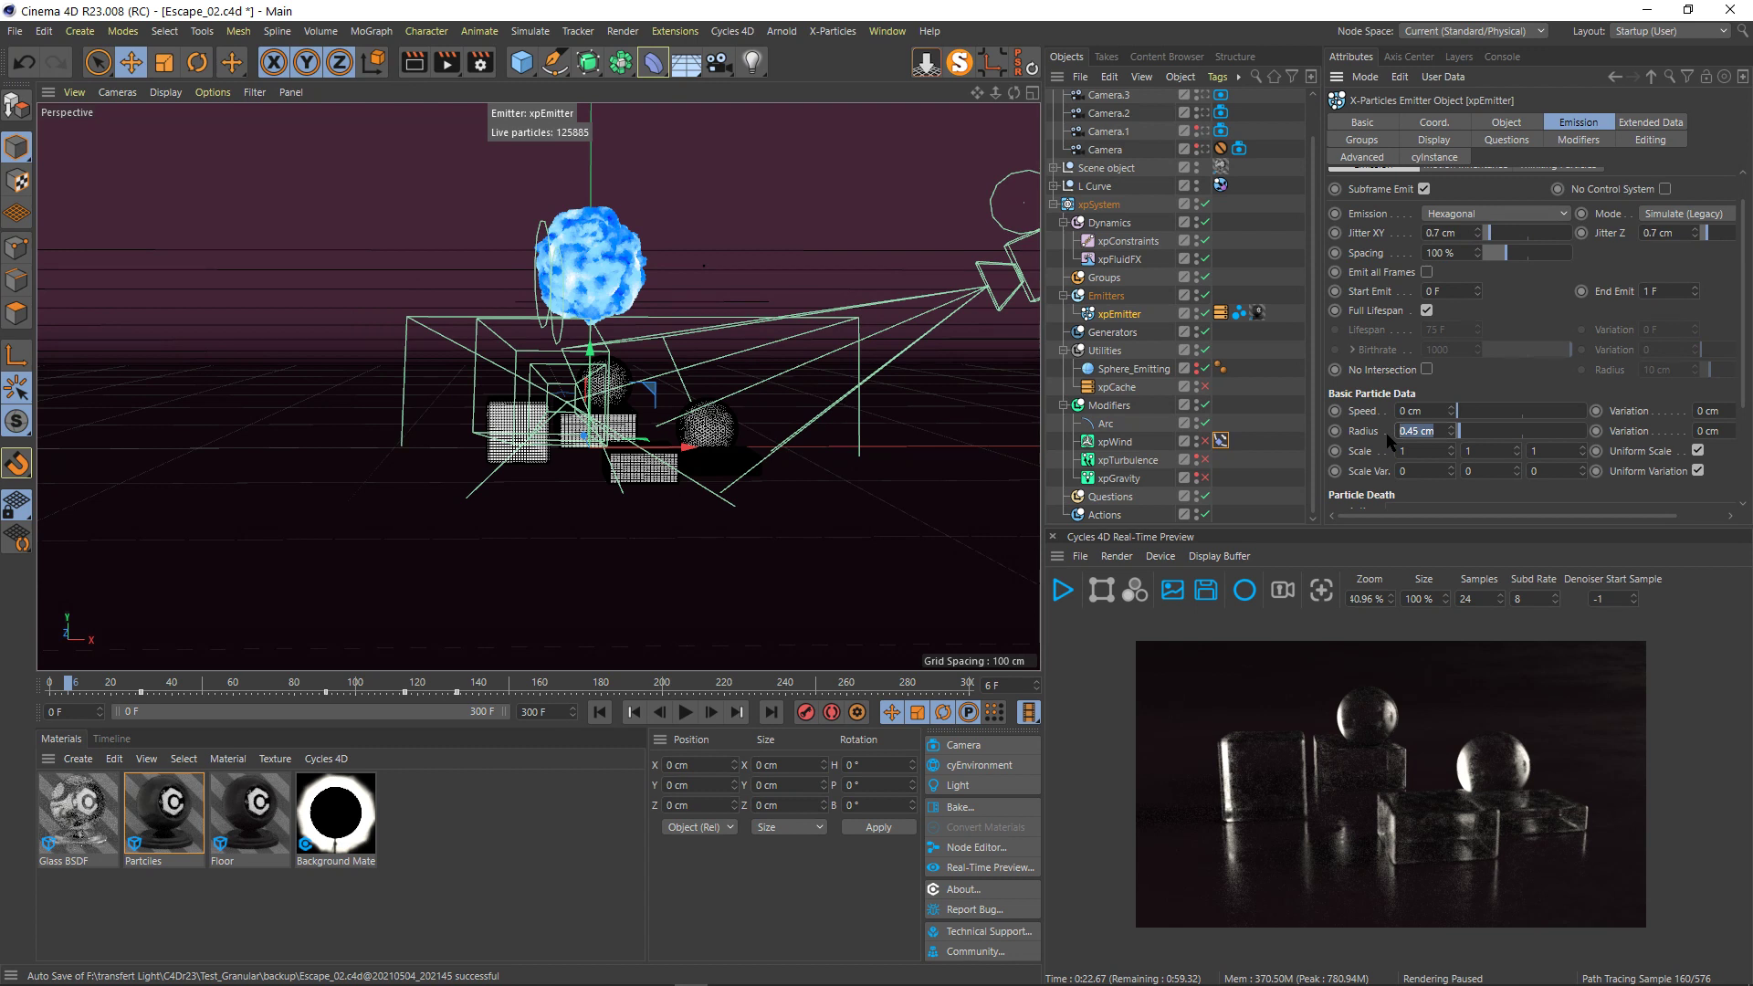
pyautogui.write('1.5')
# - Restart the animation, advance to frame 1 and inspect the larger, sparser particles in the viewport
pyautogui.click(600, 712)
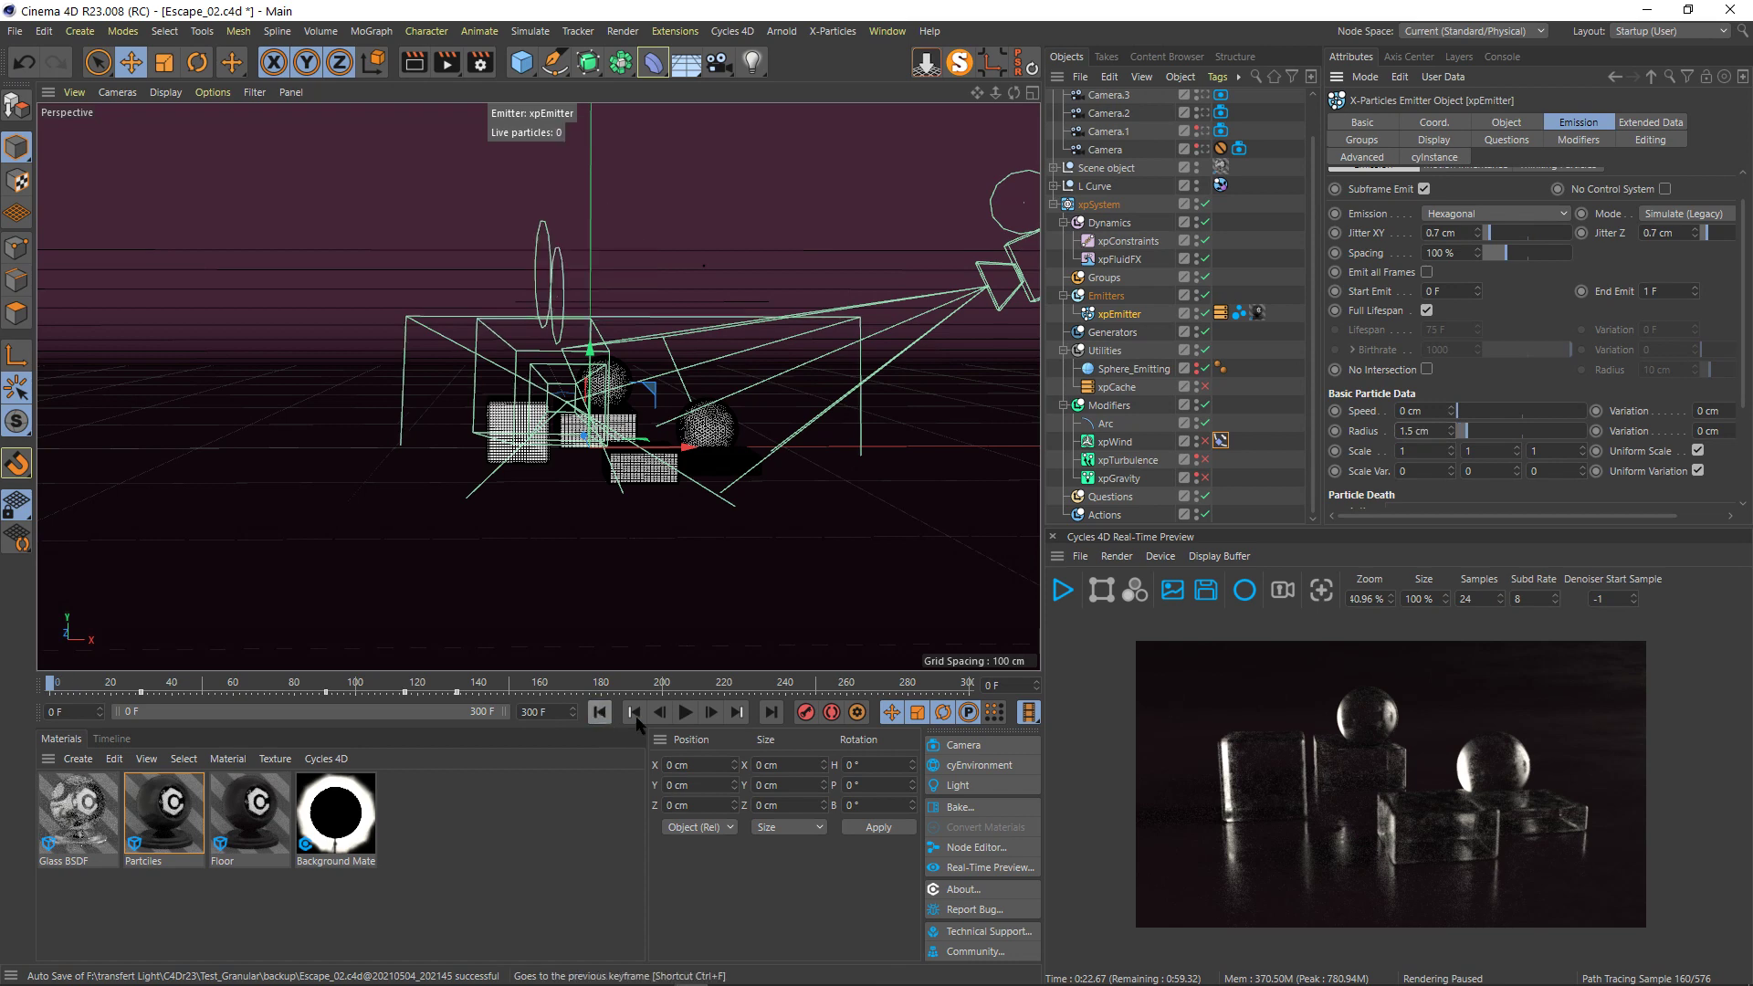
pyautogui.click(713, 713)
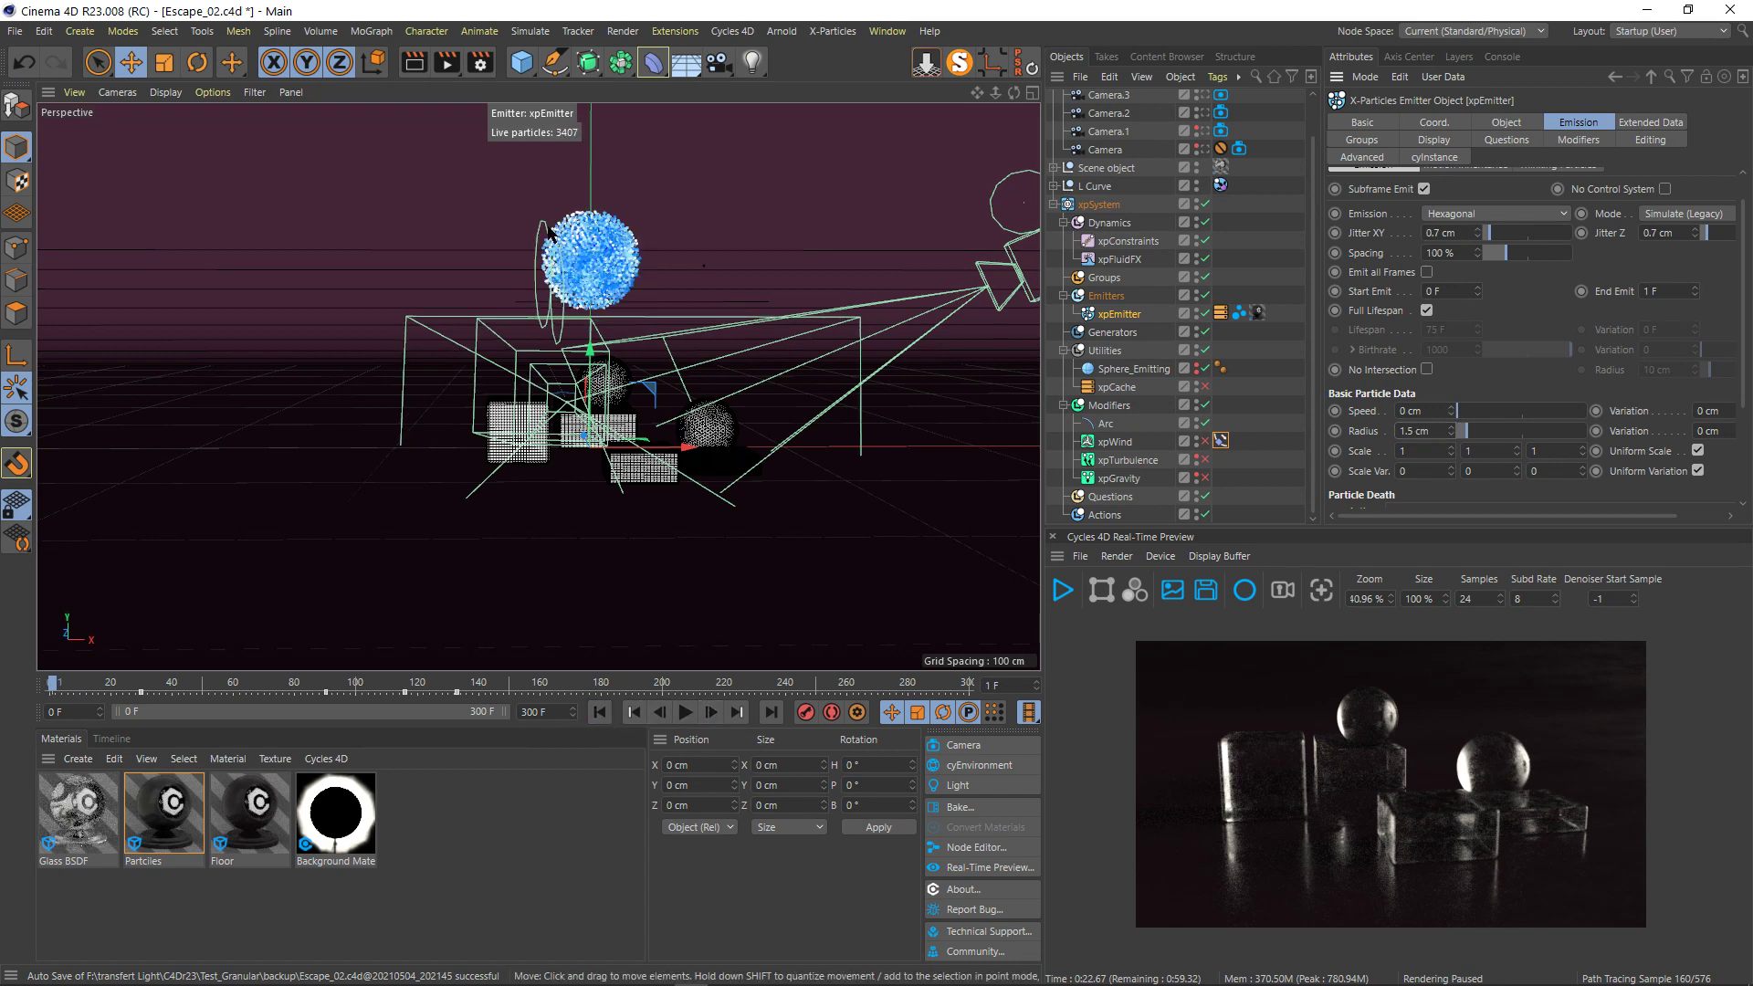
pyautogui.scroll(3, 598, 225)
pyautogui.scroll(4, 610, 279)
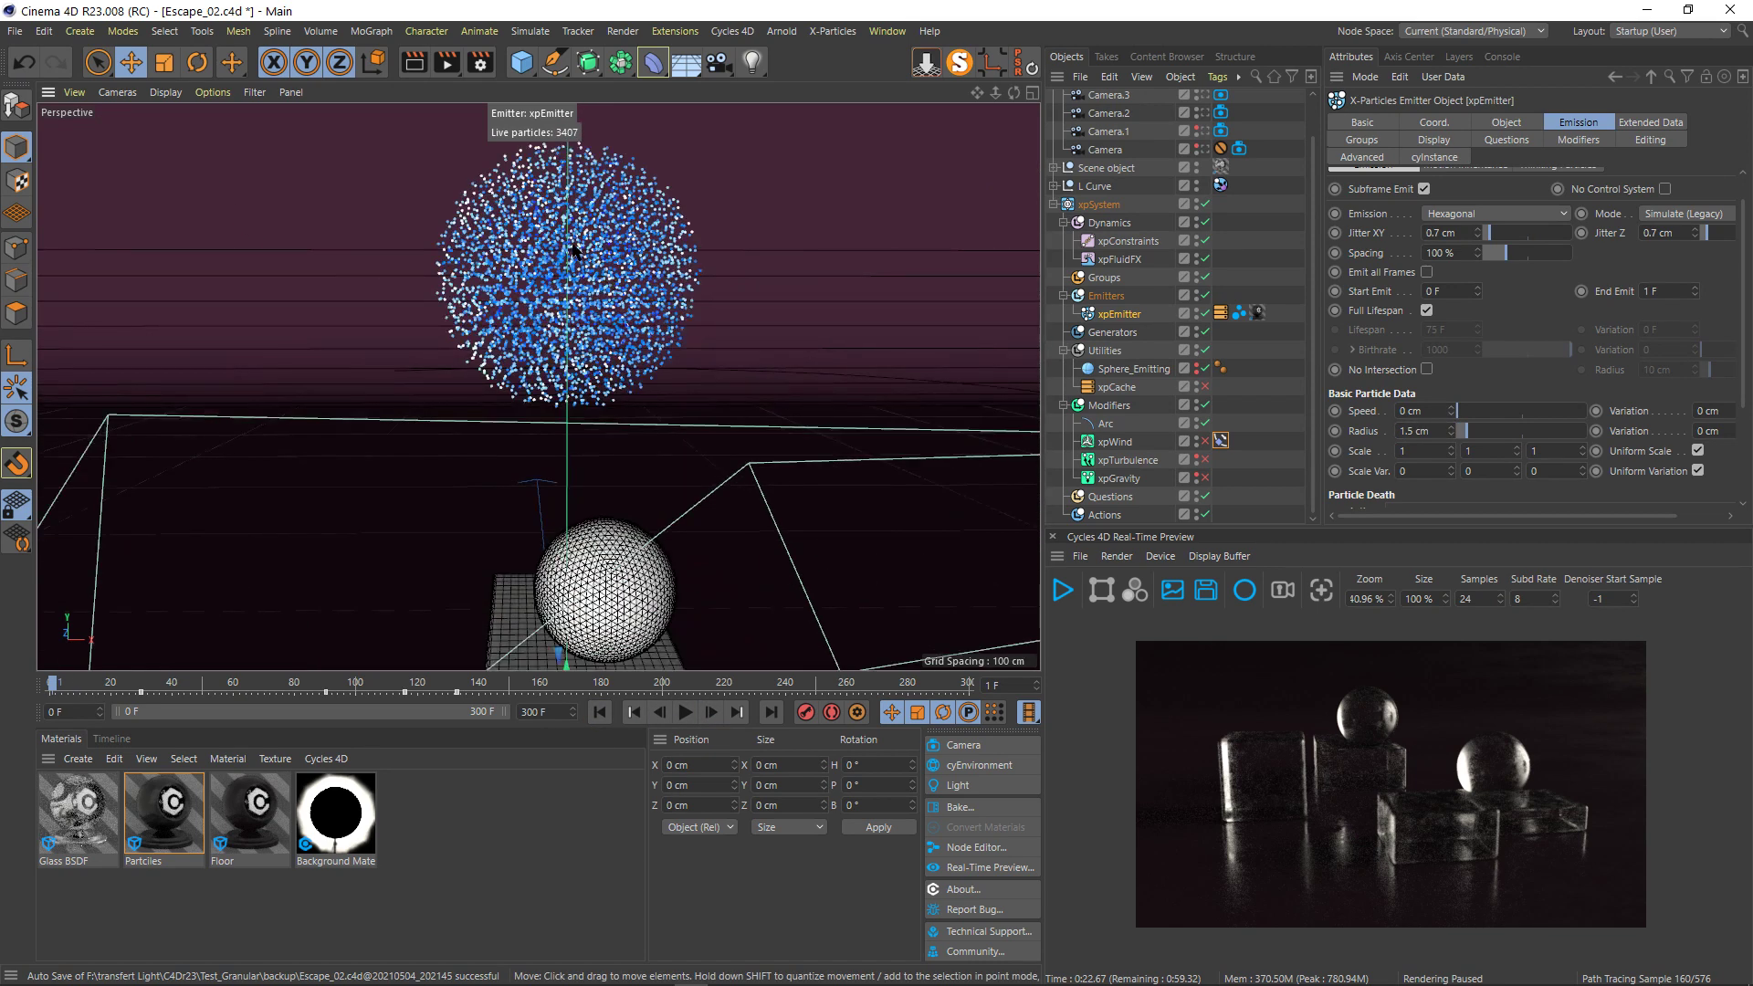
pyautogui.scroll(-4, 572, 249)
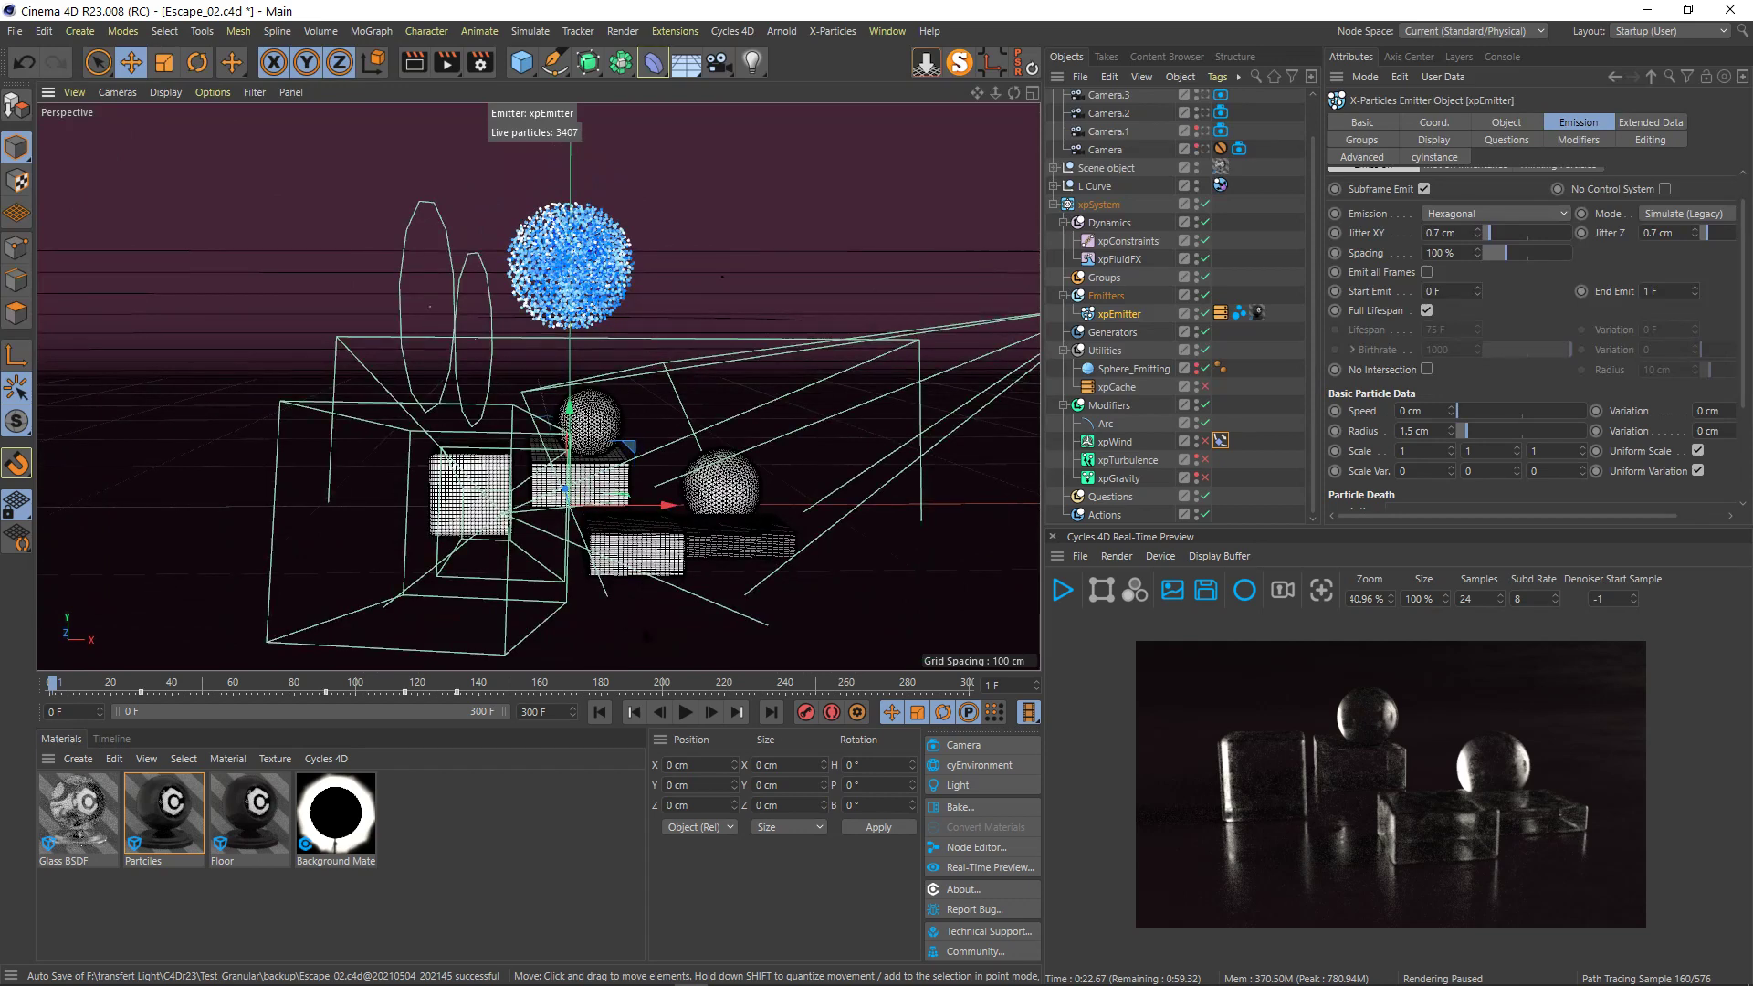
# - Play the uncached simulation in two stretches up to frame 43 with the modifiers disabled
pyautogui.click(686, 712)
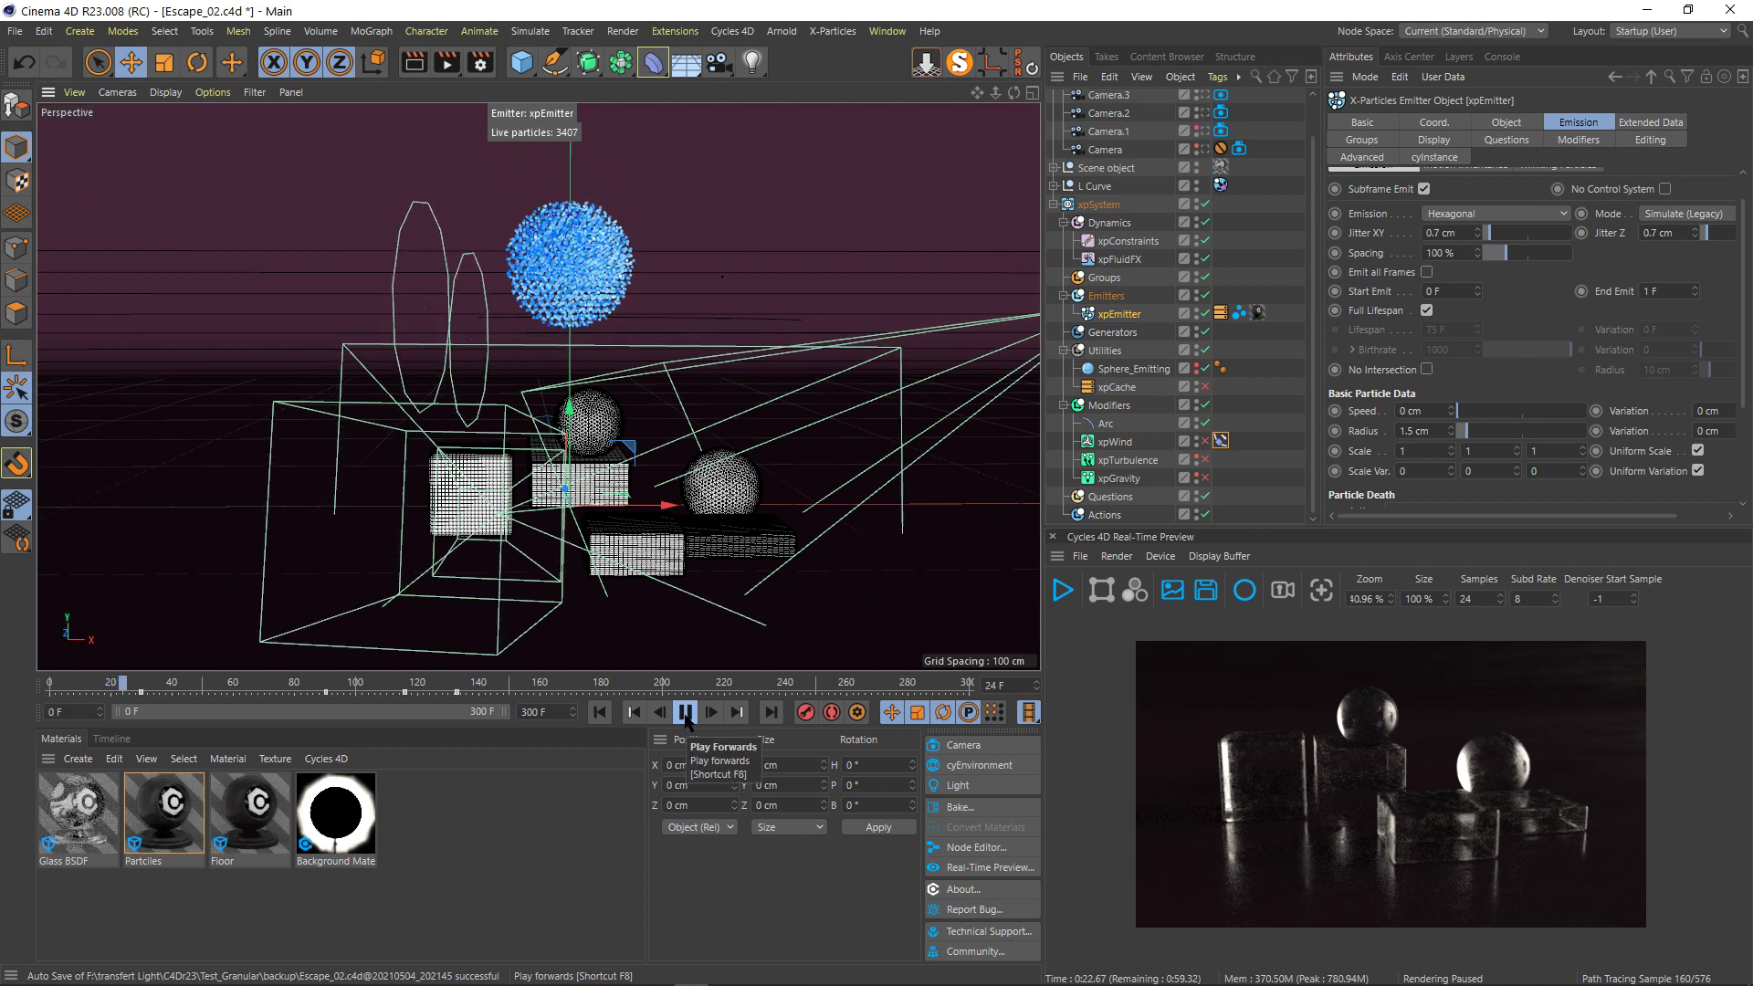
pyautogui.click(686, 712)
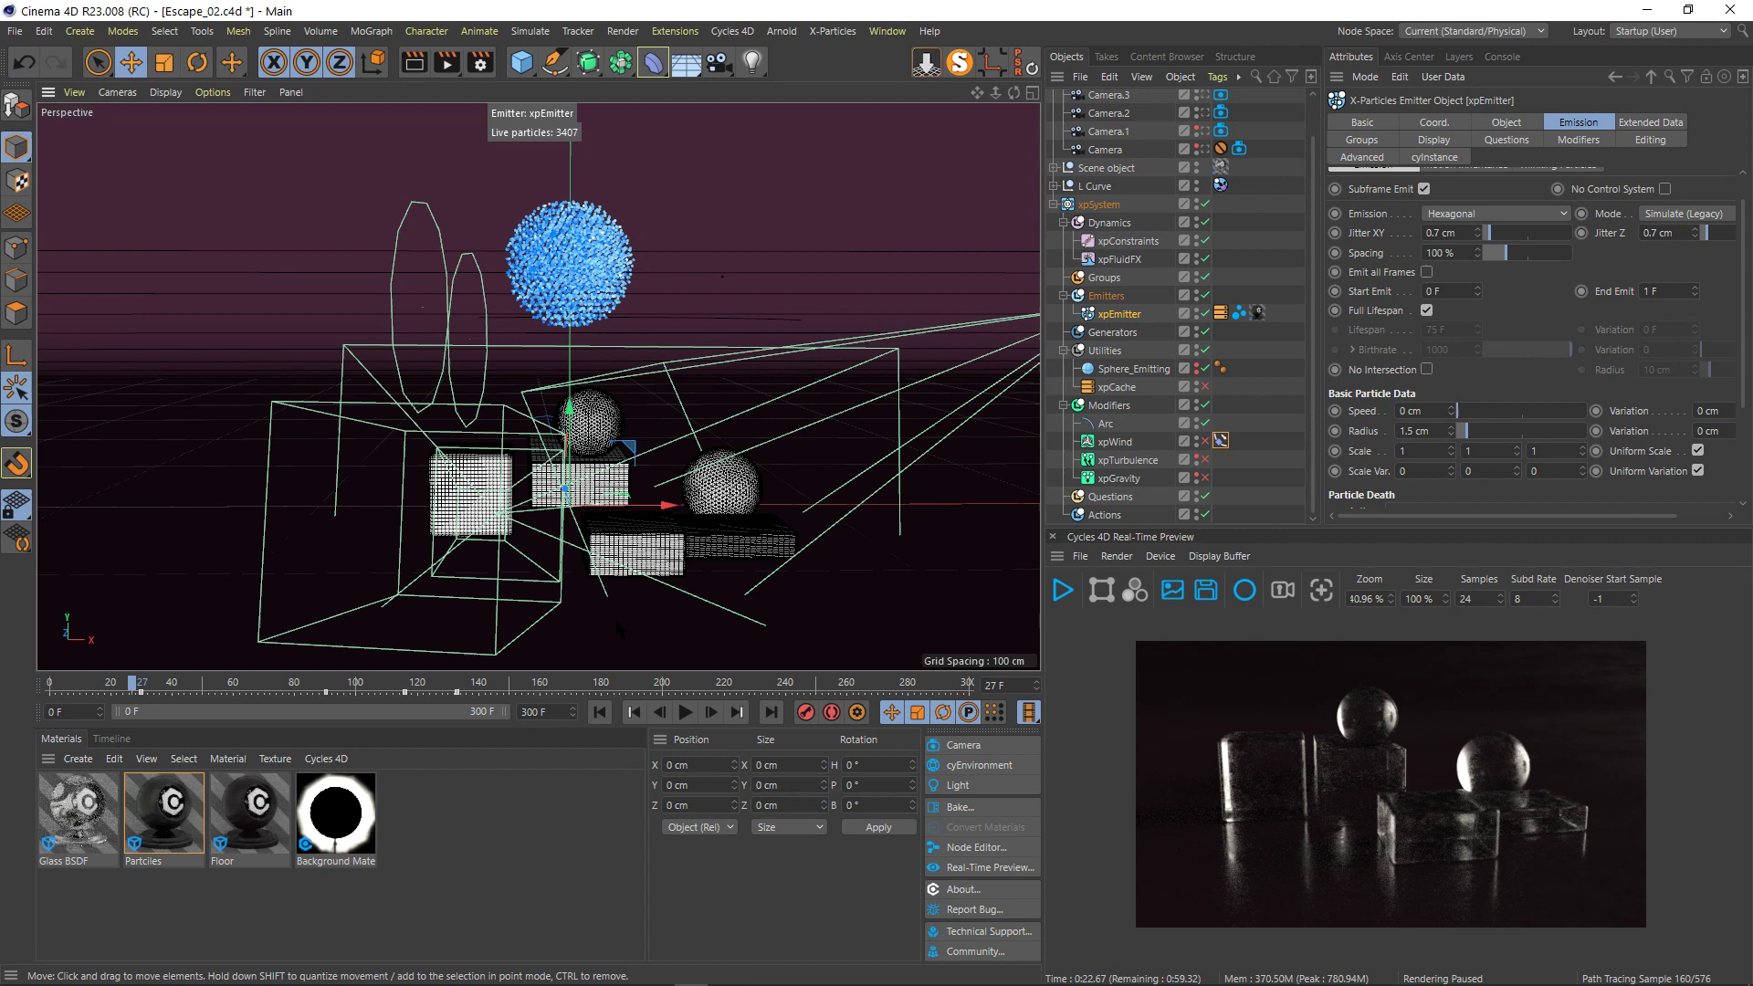
pyautogui.click(686, 712)
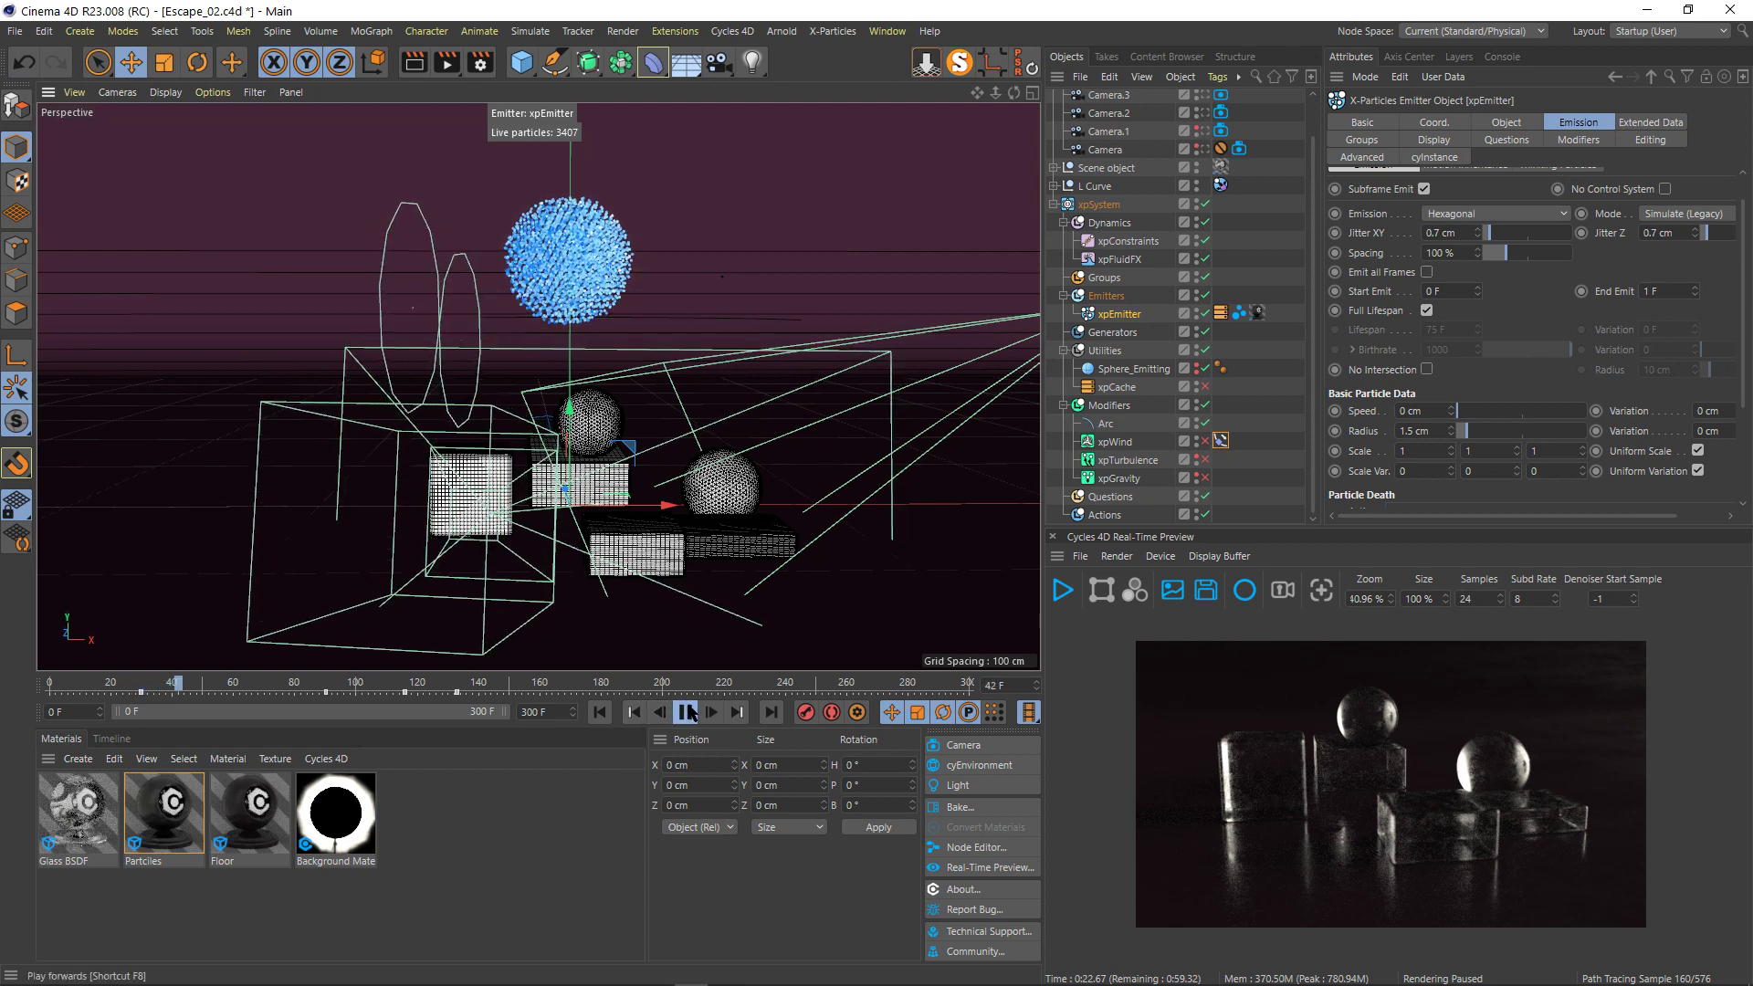
pyautogui.click(685, 712)
# - Disable the xpConstraints and xpFluidFX objects in the Dynamics group
pyautogui.scroll(1, 1139, 154)
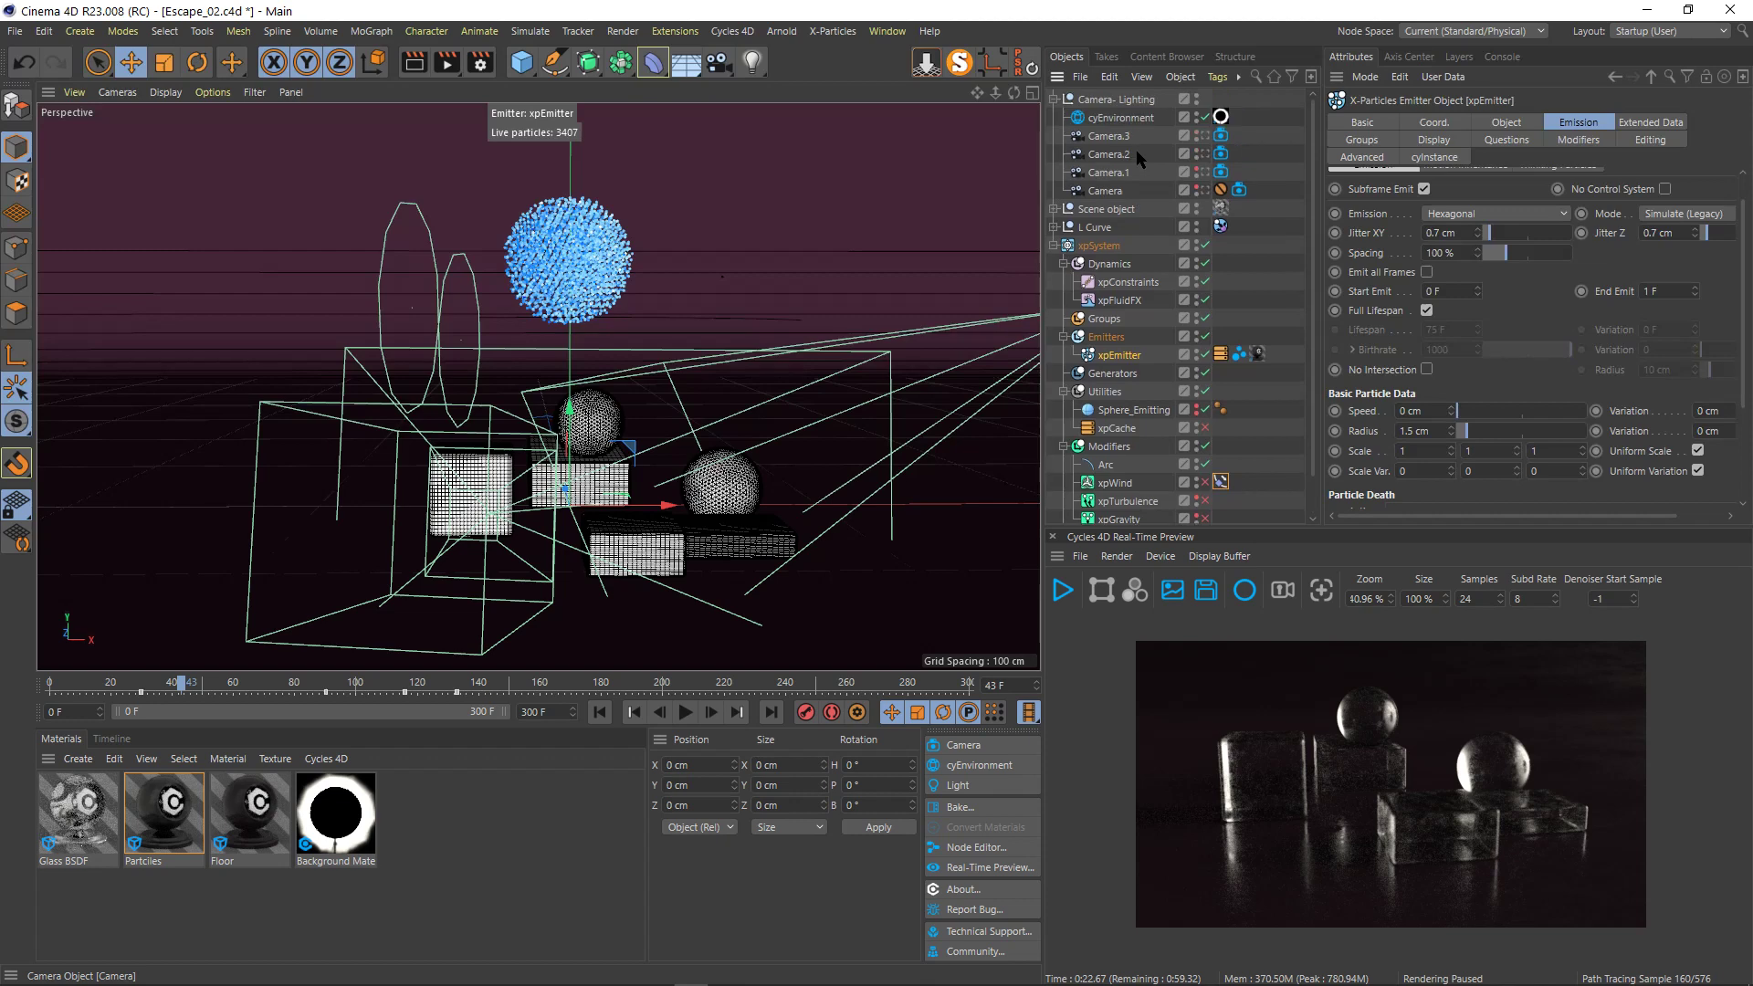
pyautogui.click(1205, 281)
pyautogui.click(1205, 299)
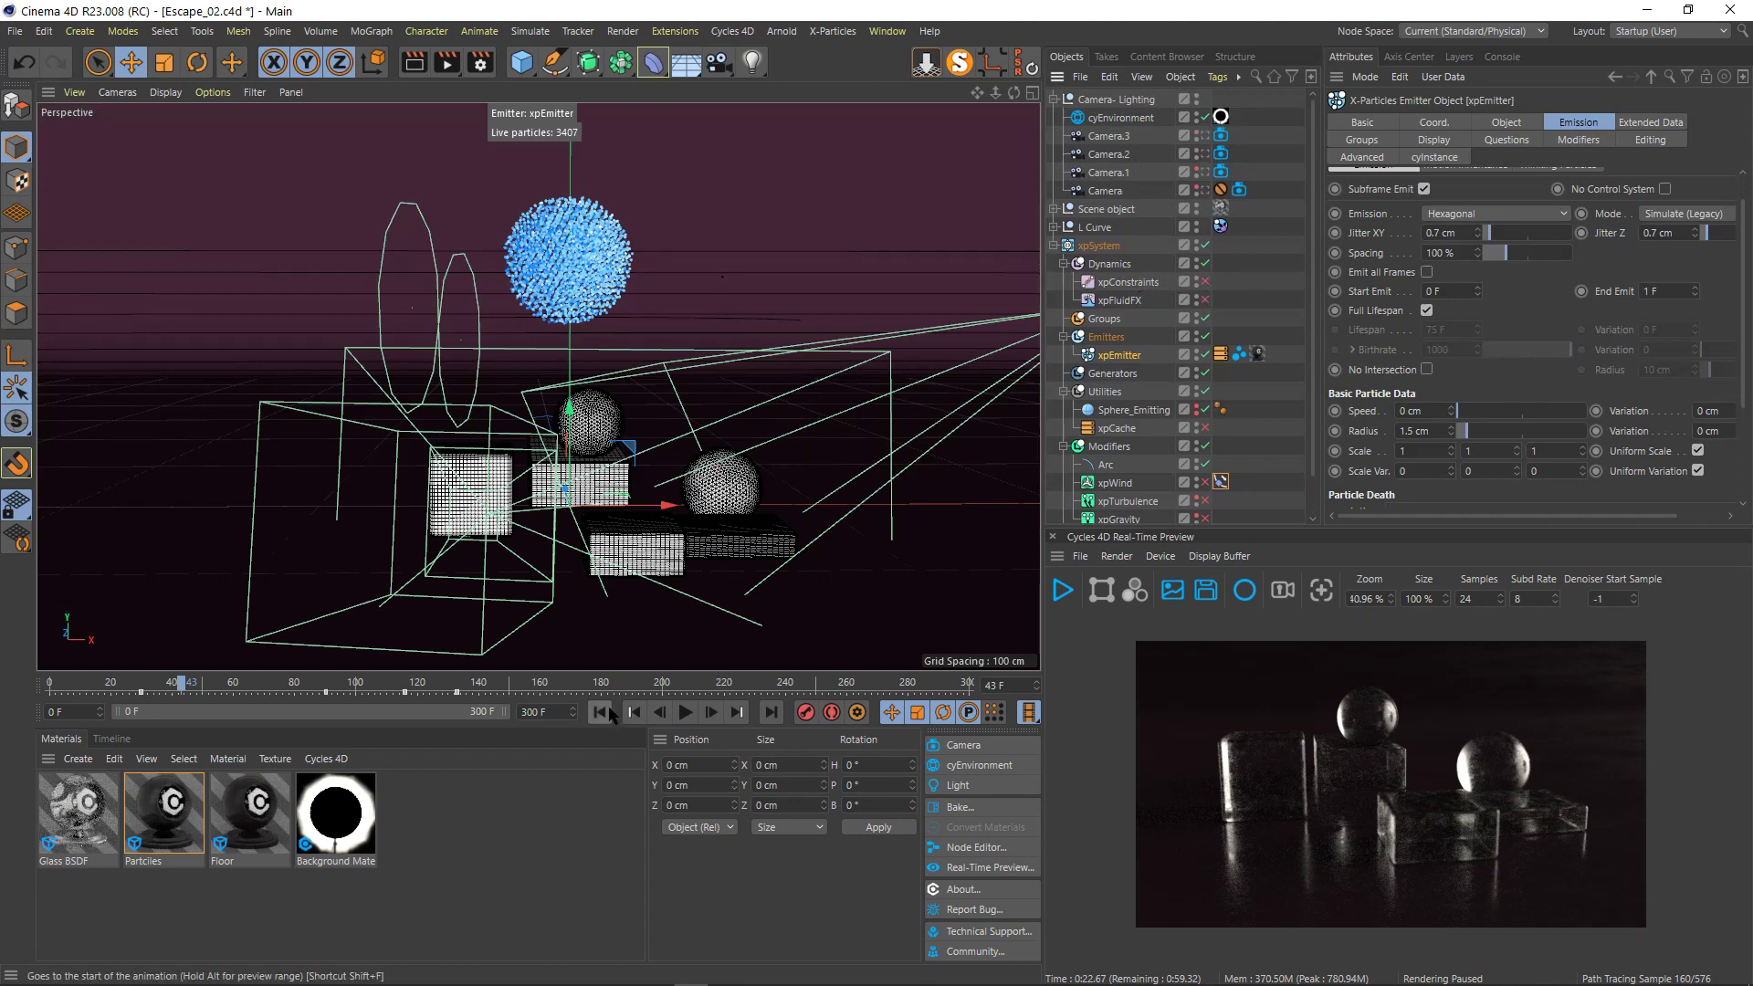
# - Replay the simulation from the first frame with dynamics disabled and examine the particle sphere up close
pyautogui.click(603, 712)
pyautogui.click(686, 712)
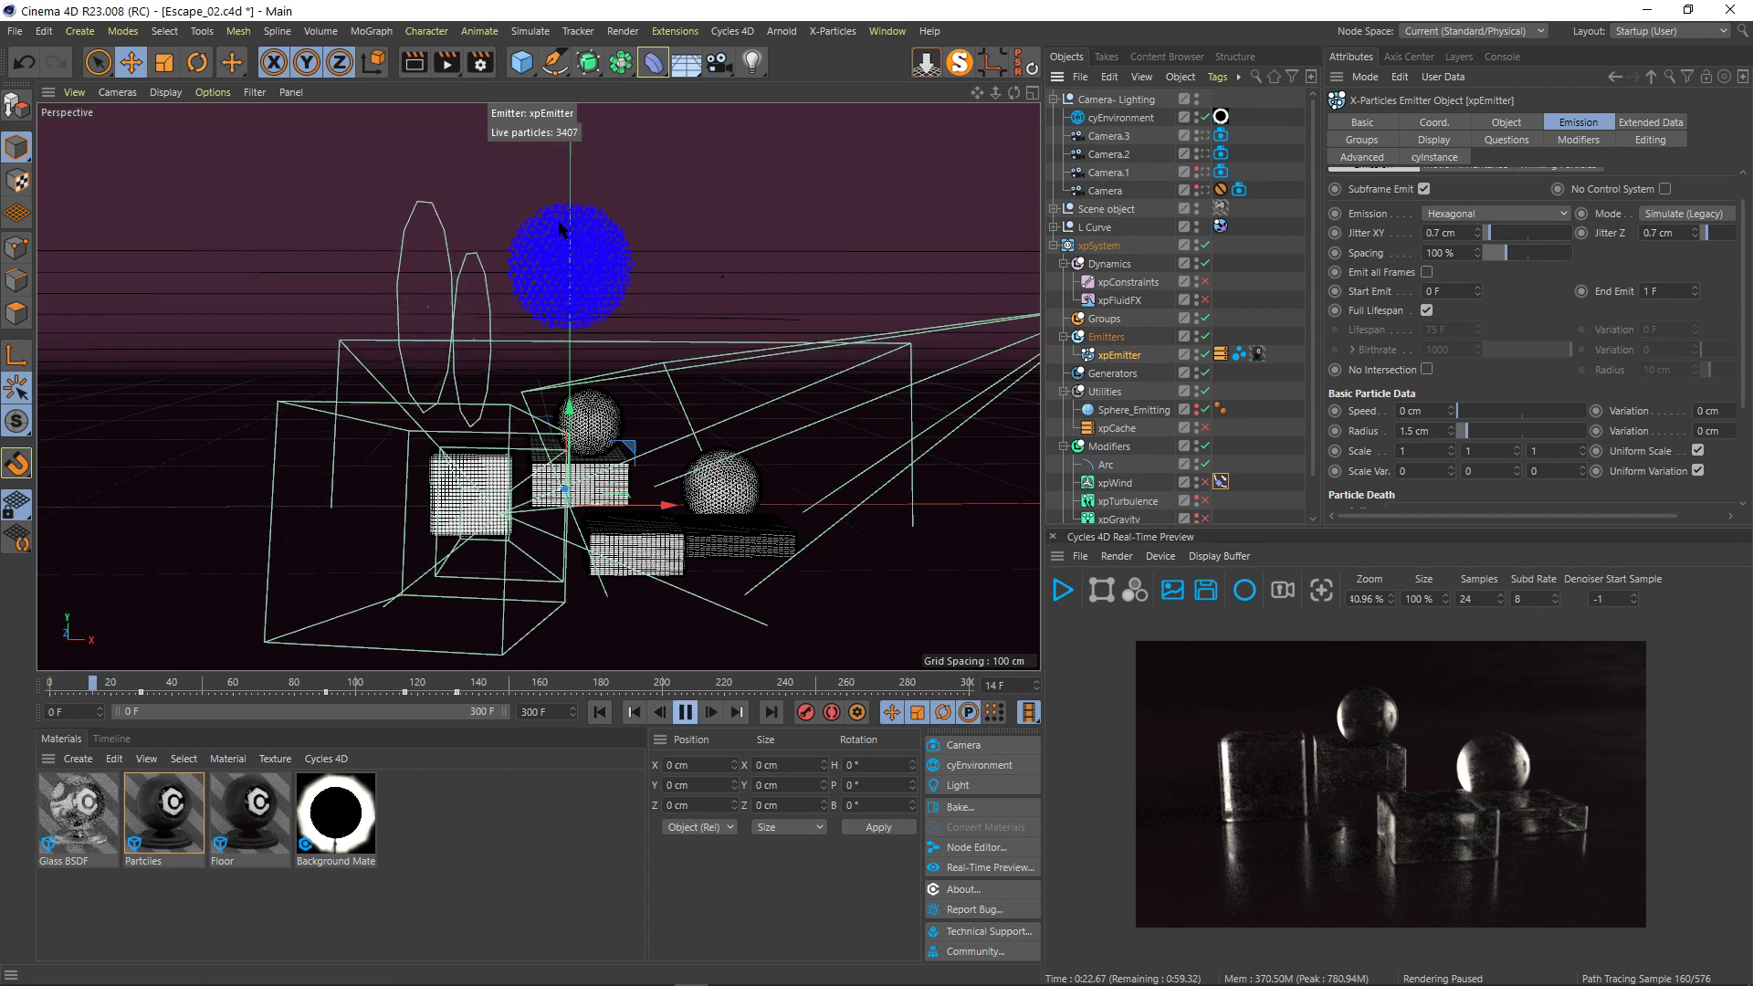
pyautogui.scroll(4, 577, 257)
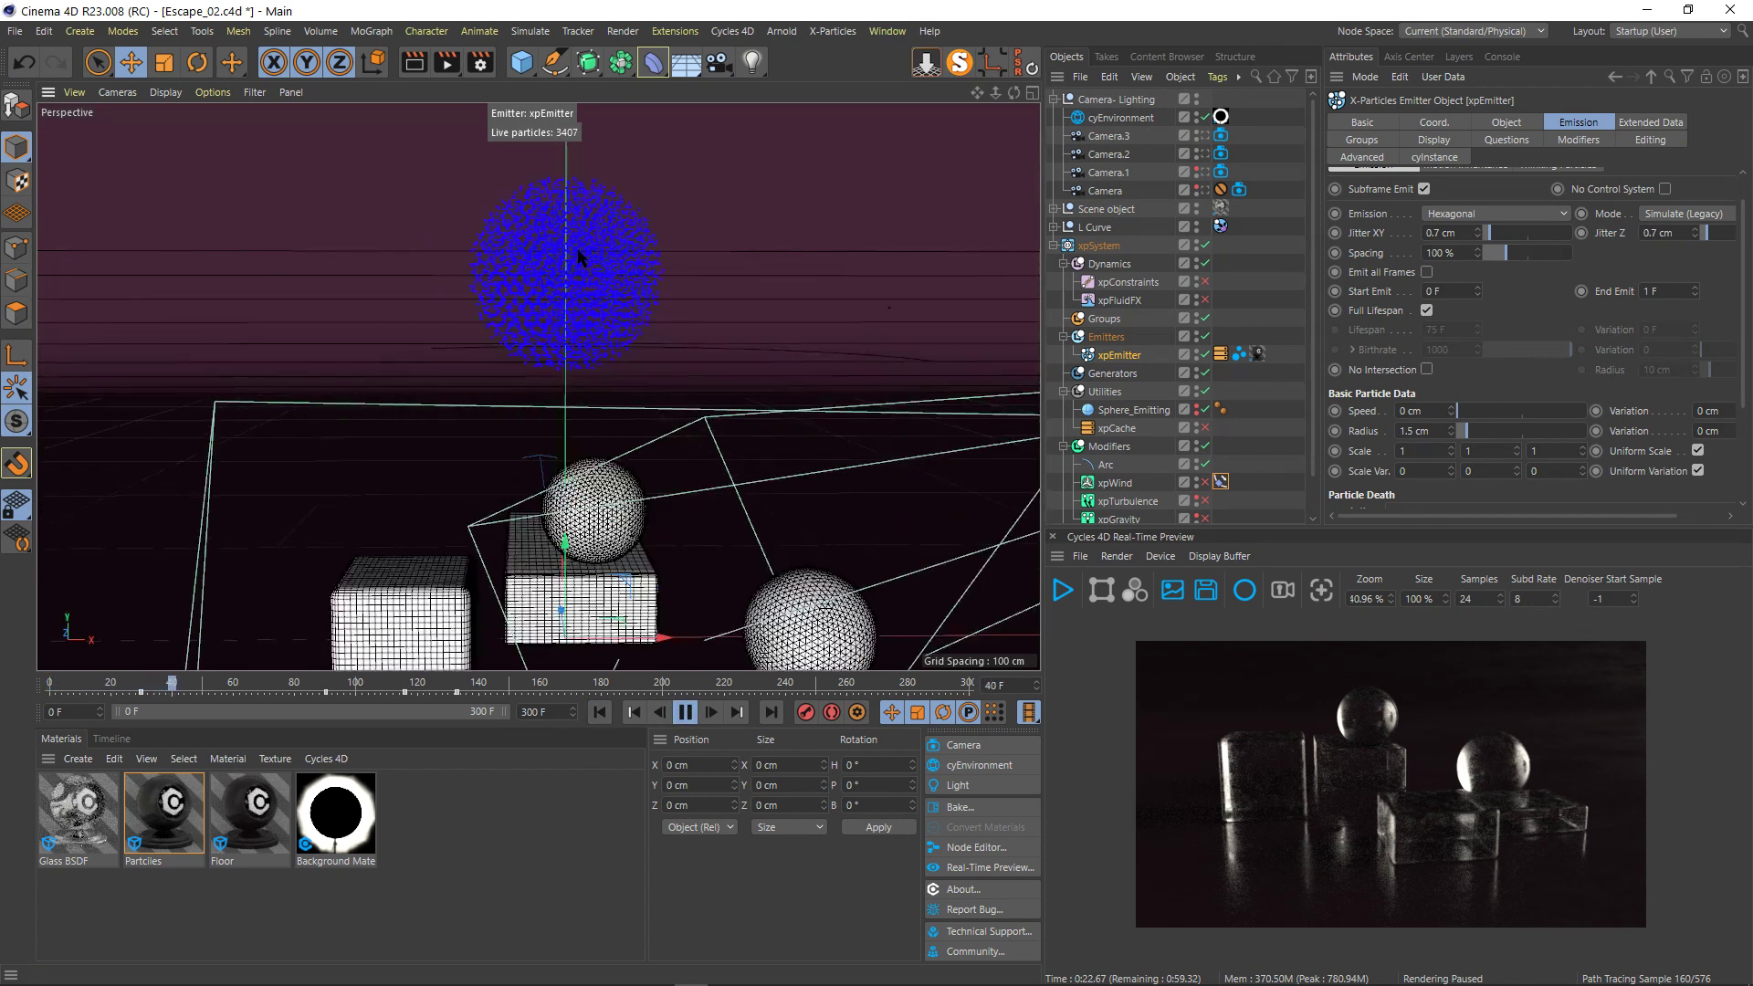
# - Re-enable the xpFluidFX object in the Dynamics group and resume the simulation from frame 60
pyautogui.scroll(-4, 577, 256)
pyautogui.click(691, 711)
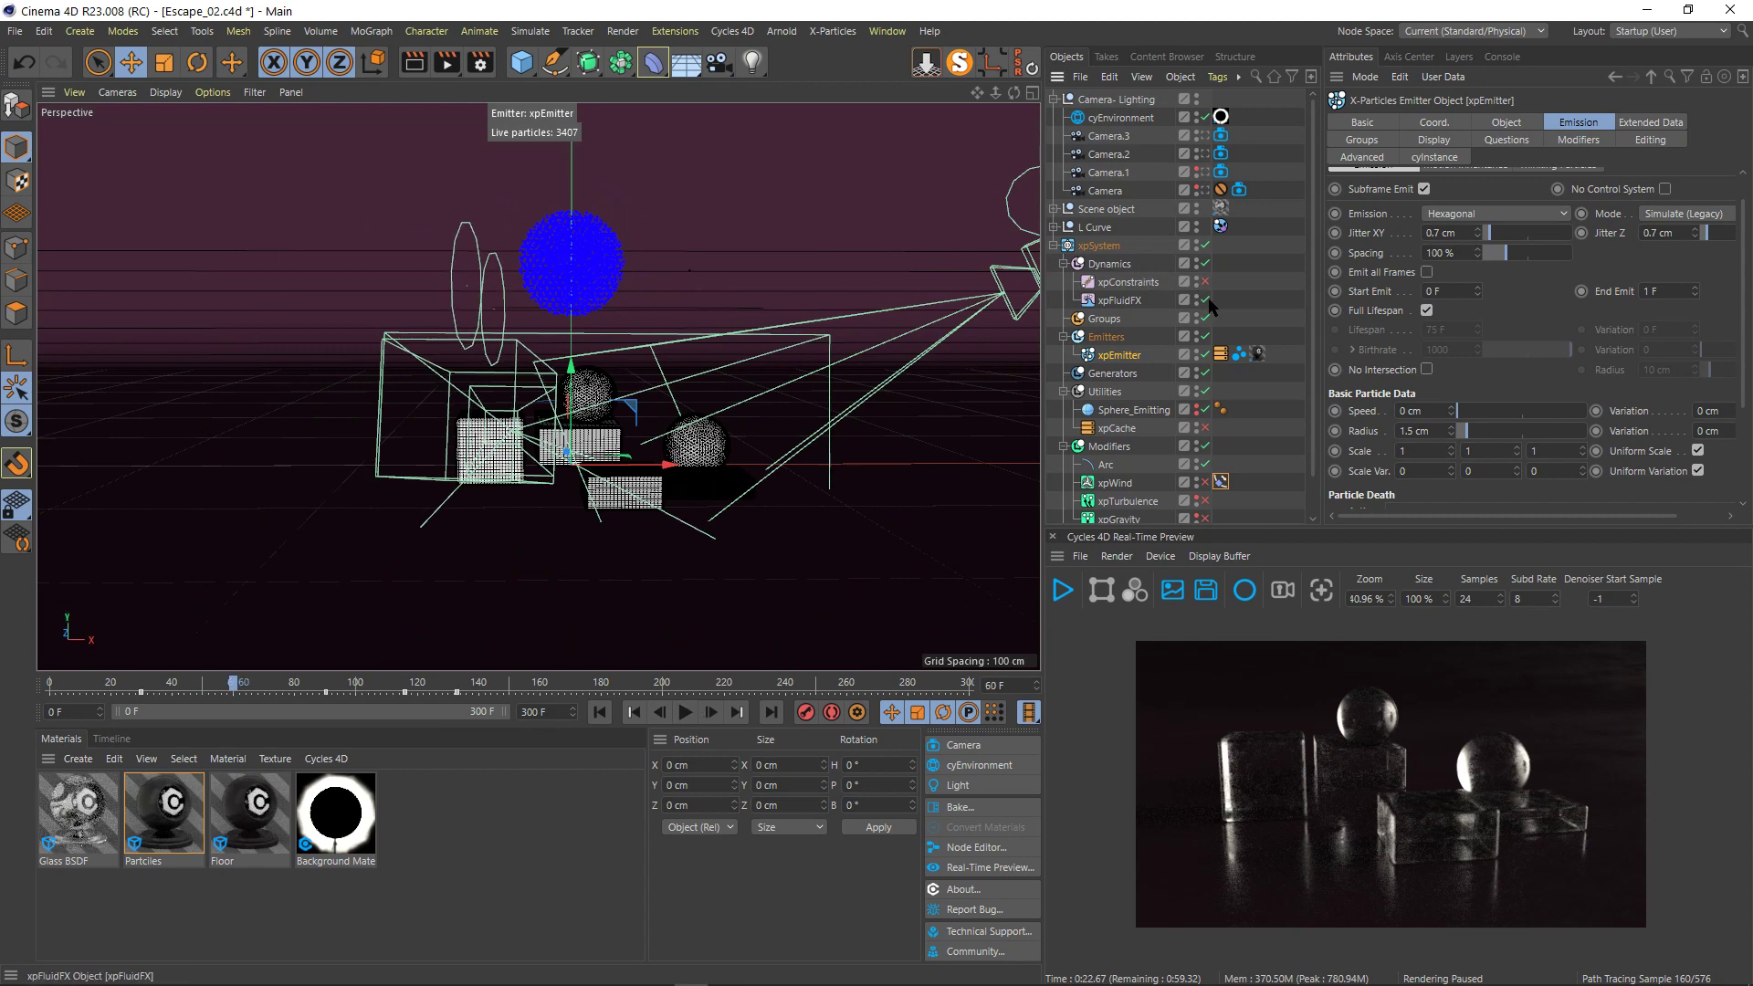
pyautogui.click(687, 713)
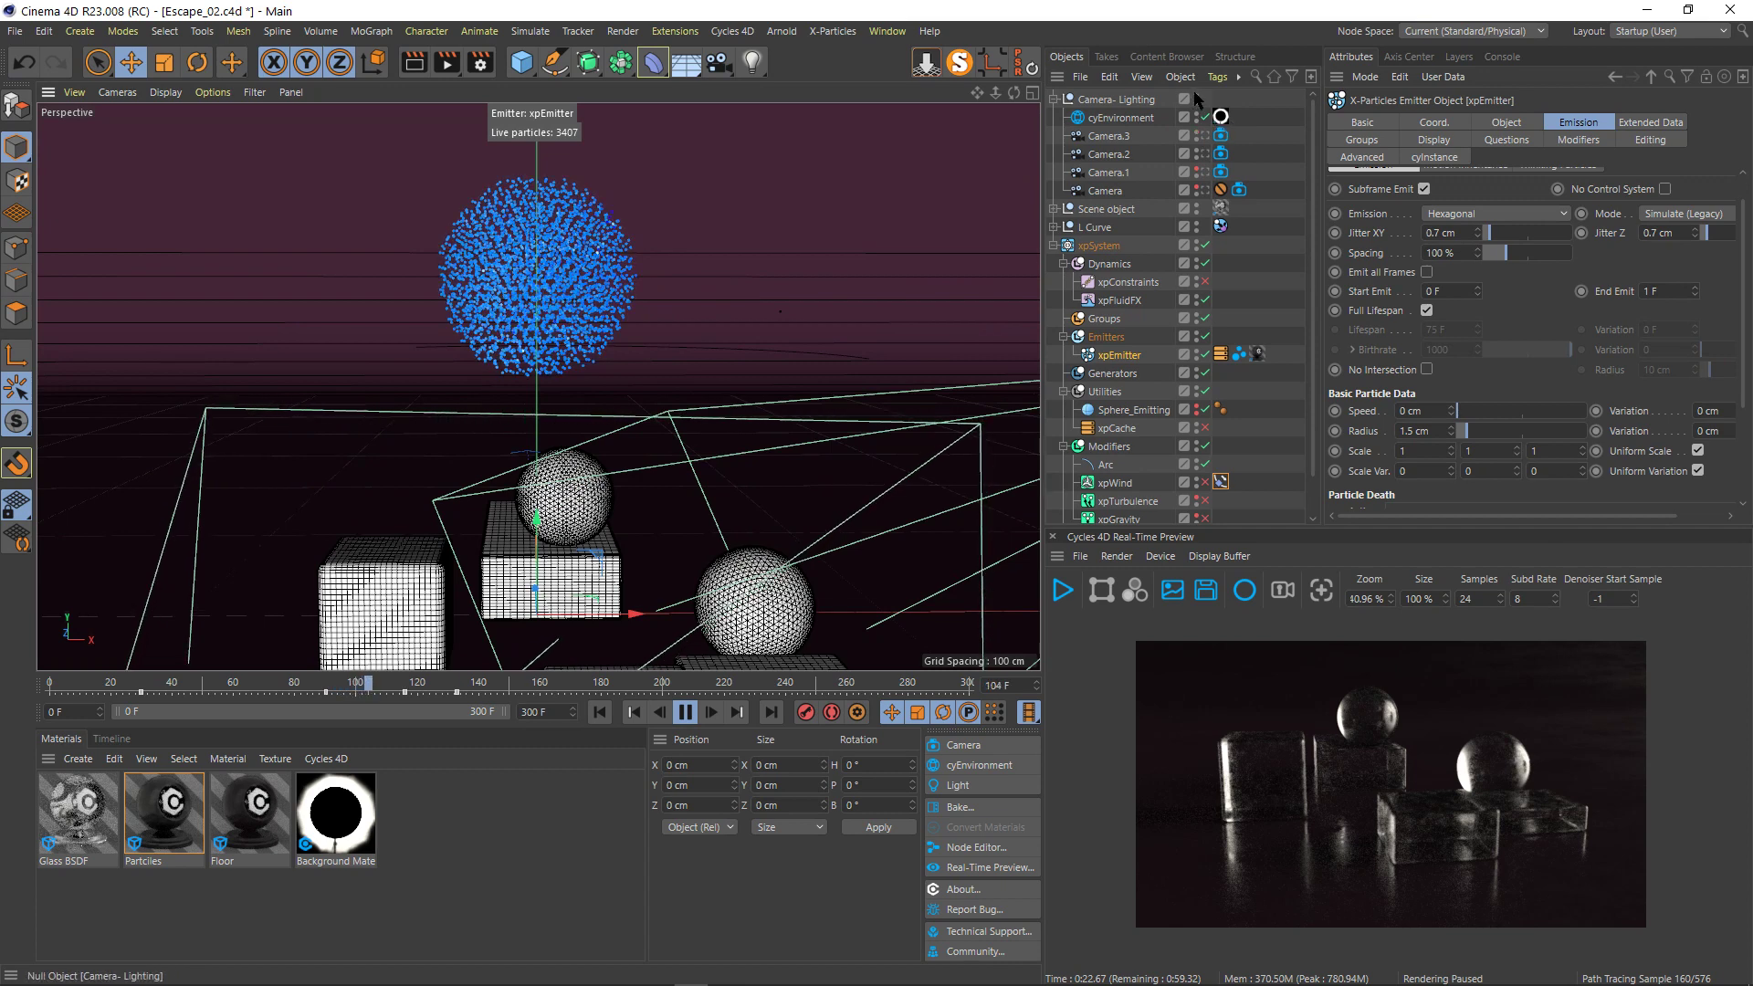
# - Hide the Camera- Lighting group in the viewport and collapse it, pausing the simulation at frame 132
pyautogui.keyDown('alt'); pyautogui.doubleClick(1196, 97); pyautogui.keyUp('alt')
pyautogui.click(1054, 99)
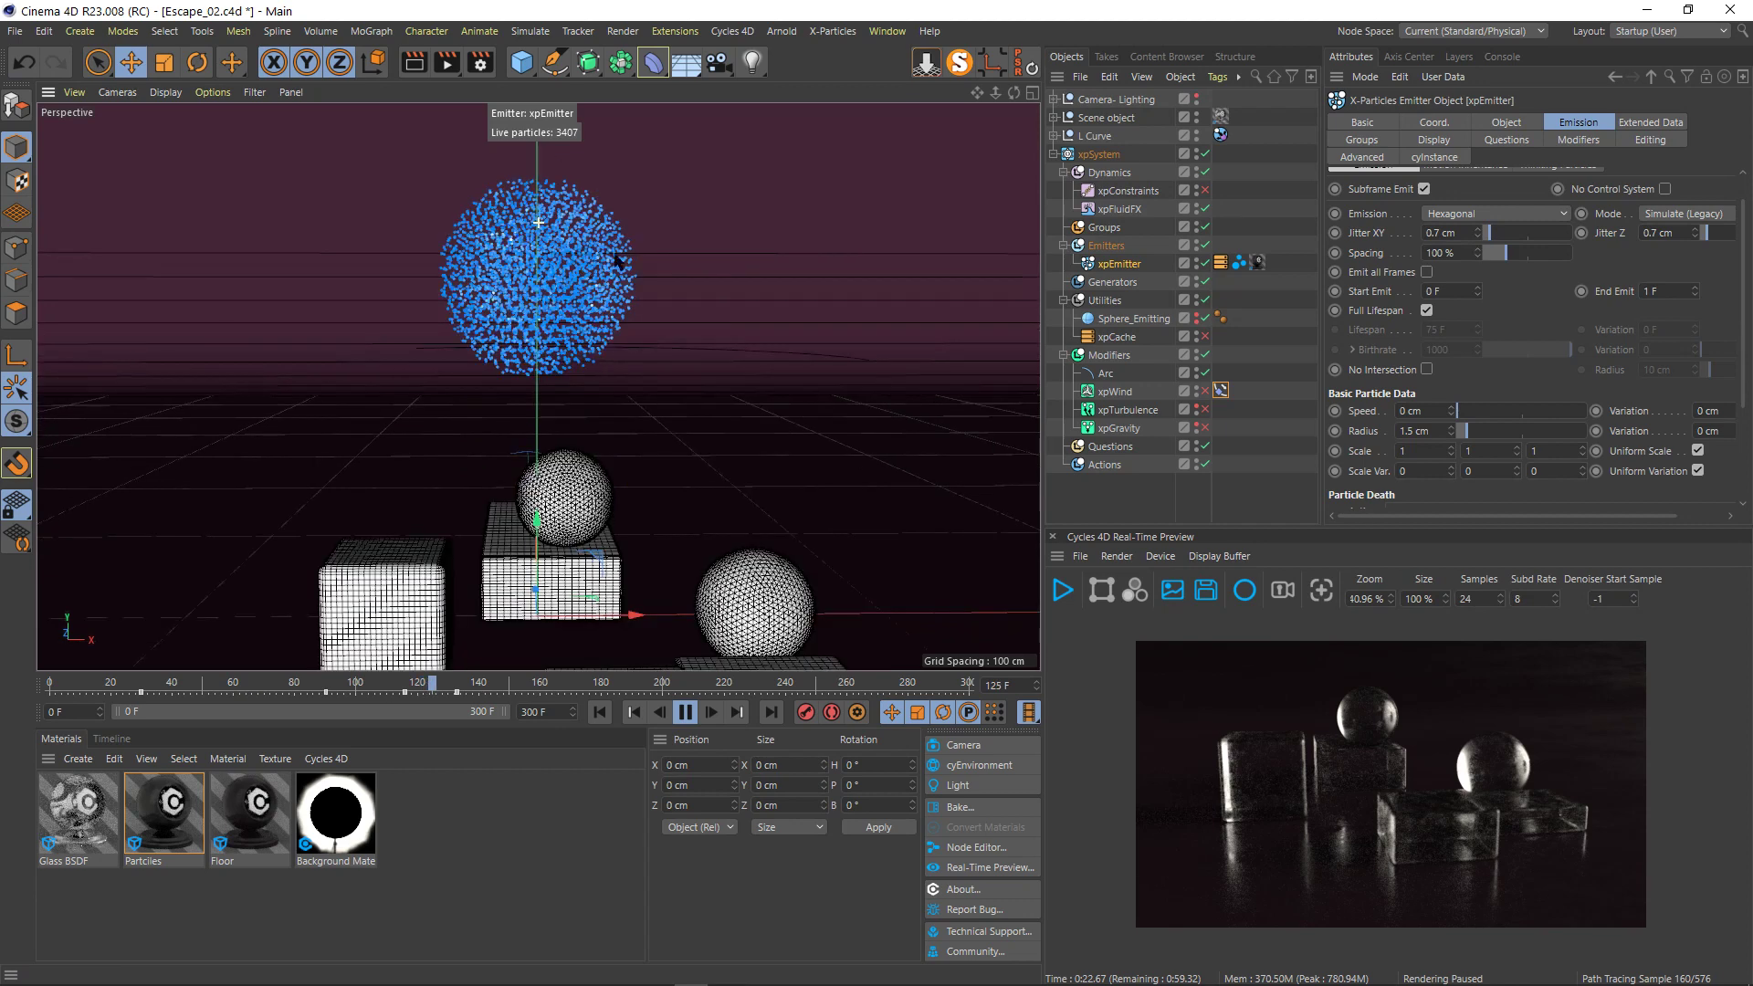
pyautogui.click(686, 713)
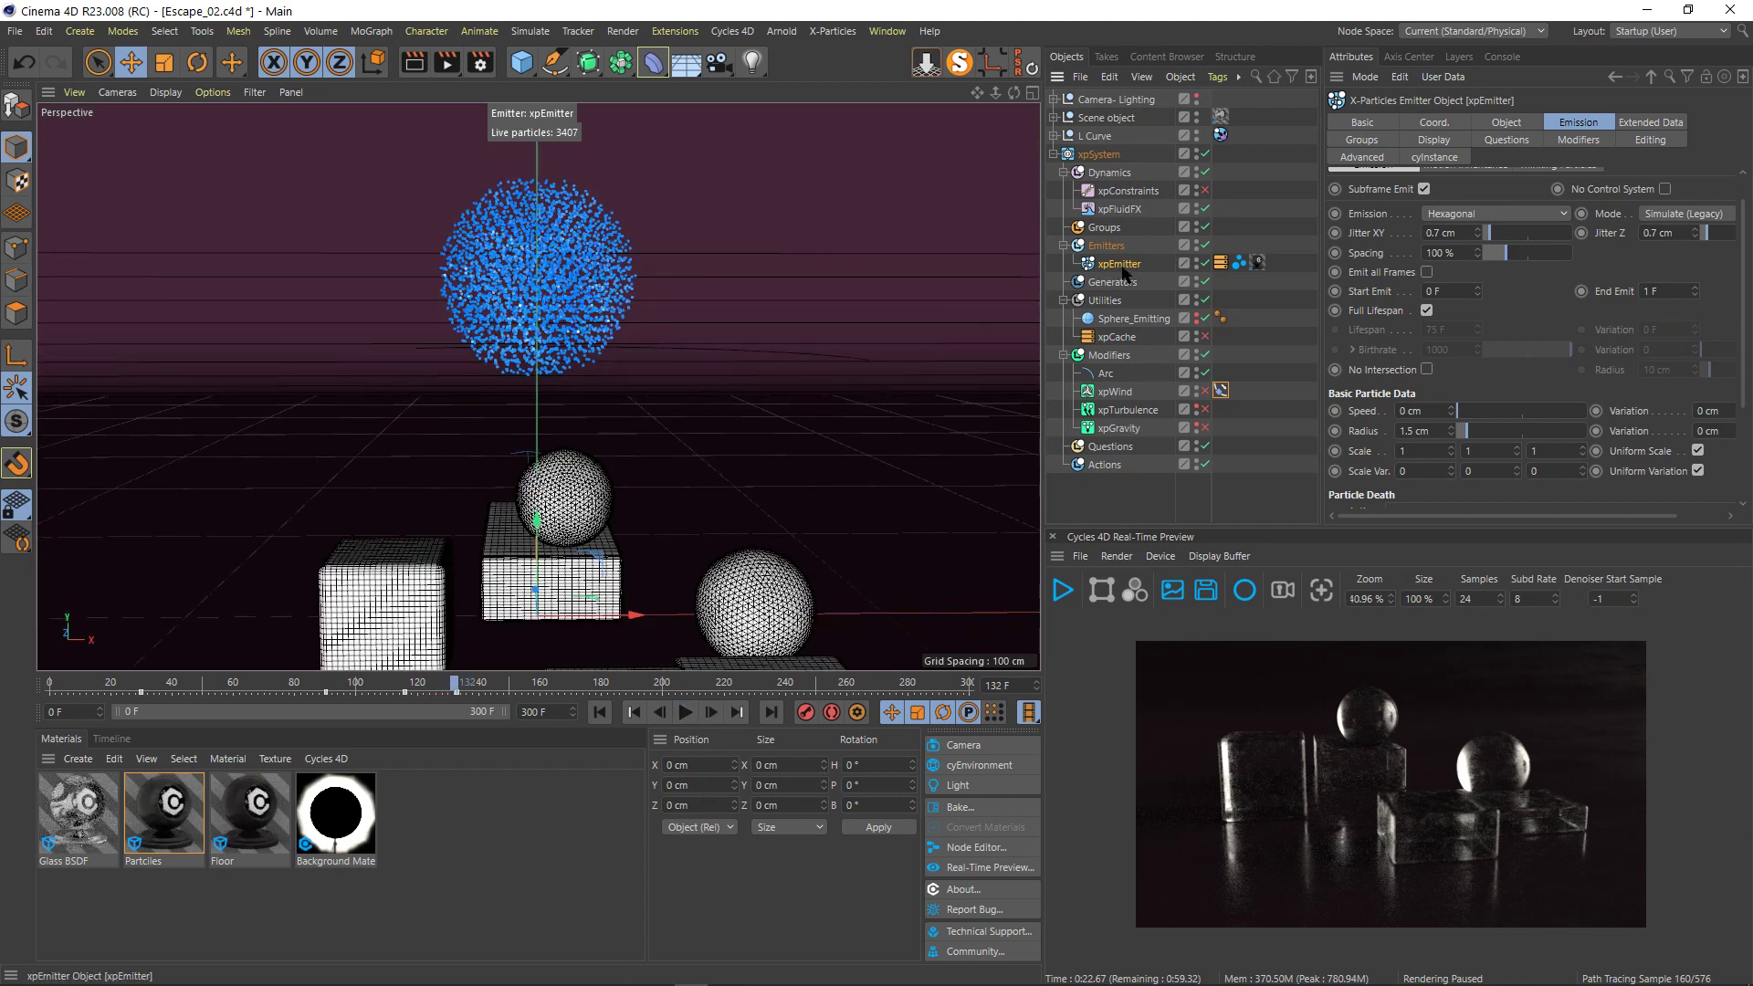
# - Examine the xpEmitter's Fluid Data settings and the xpConstraints connection settings, including the Break As choices
pyautogui.click(1648, 124)
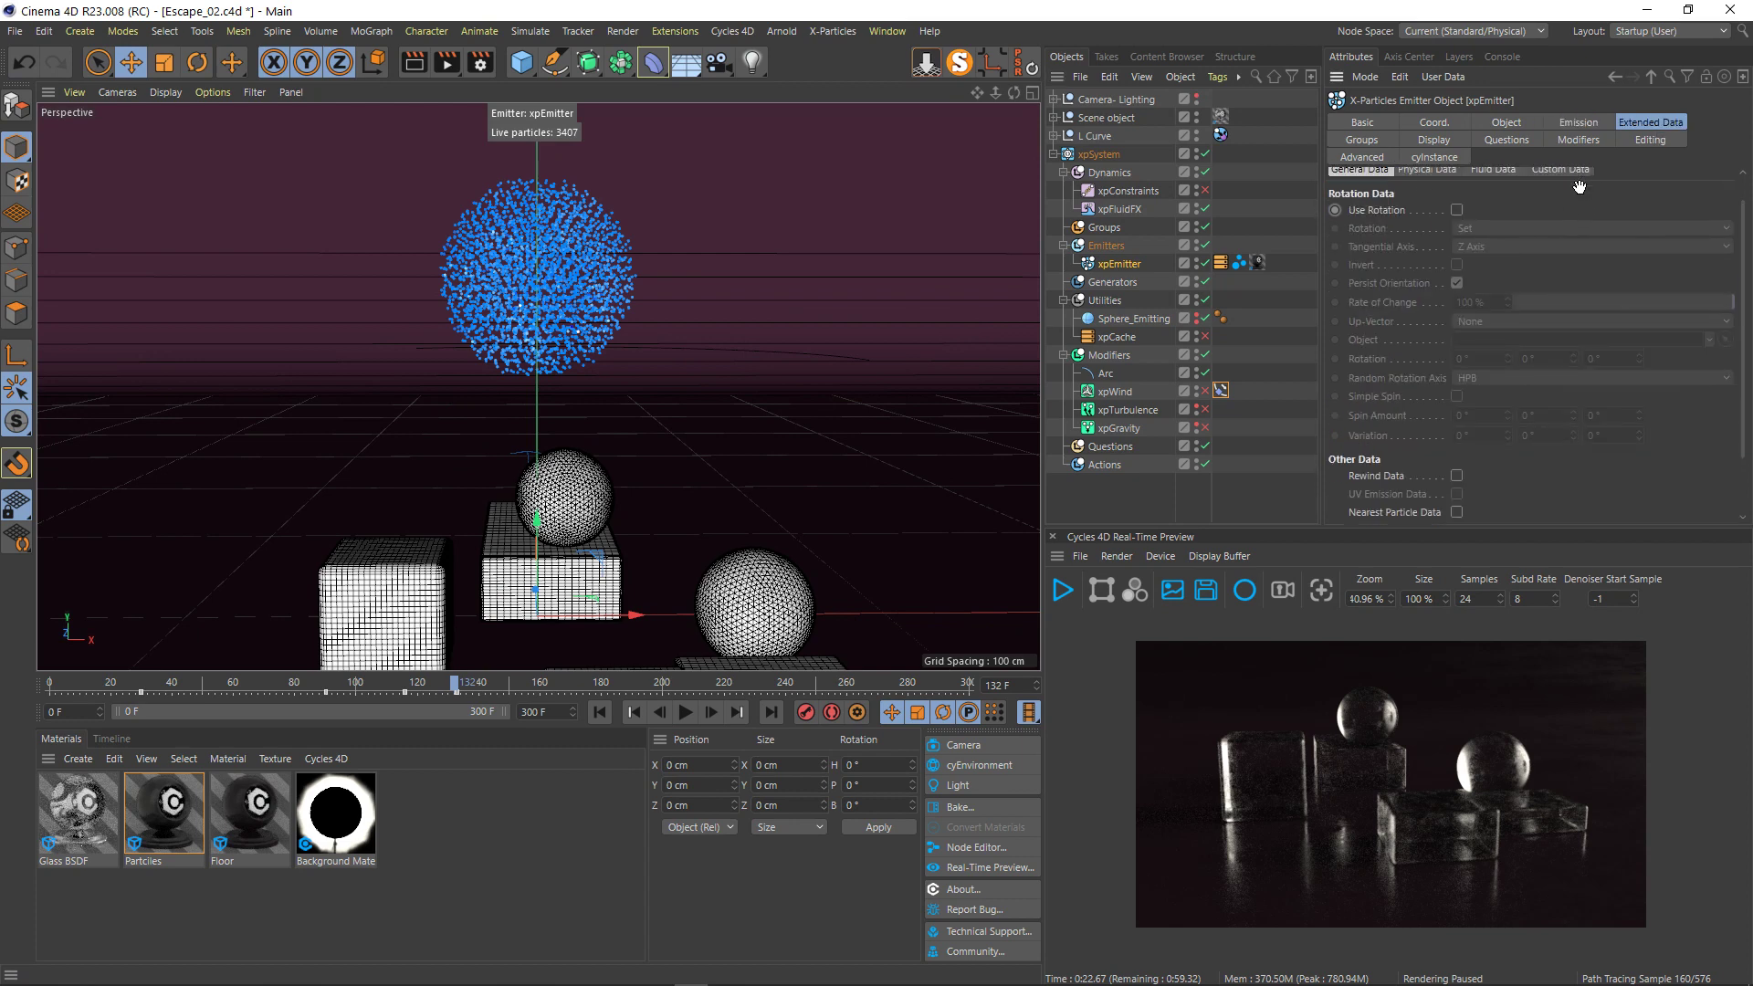
pyautogui.click(1493, 199)
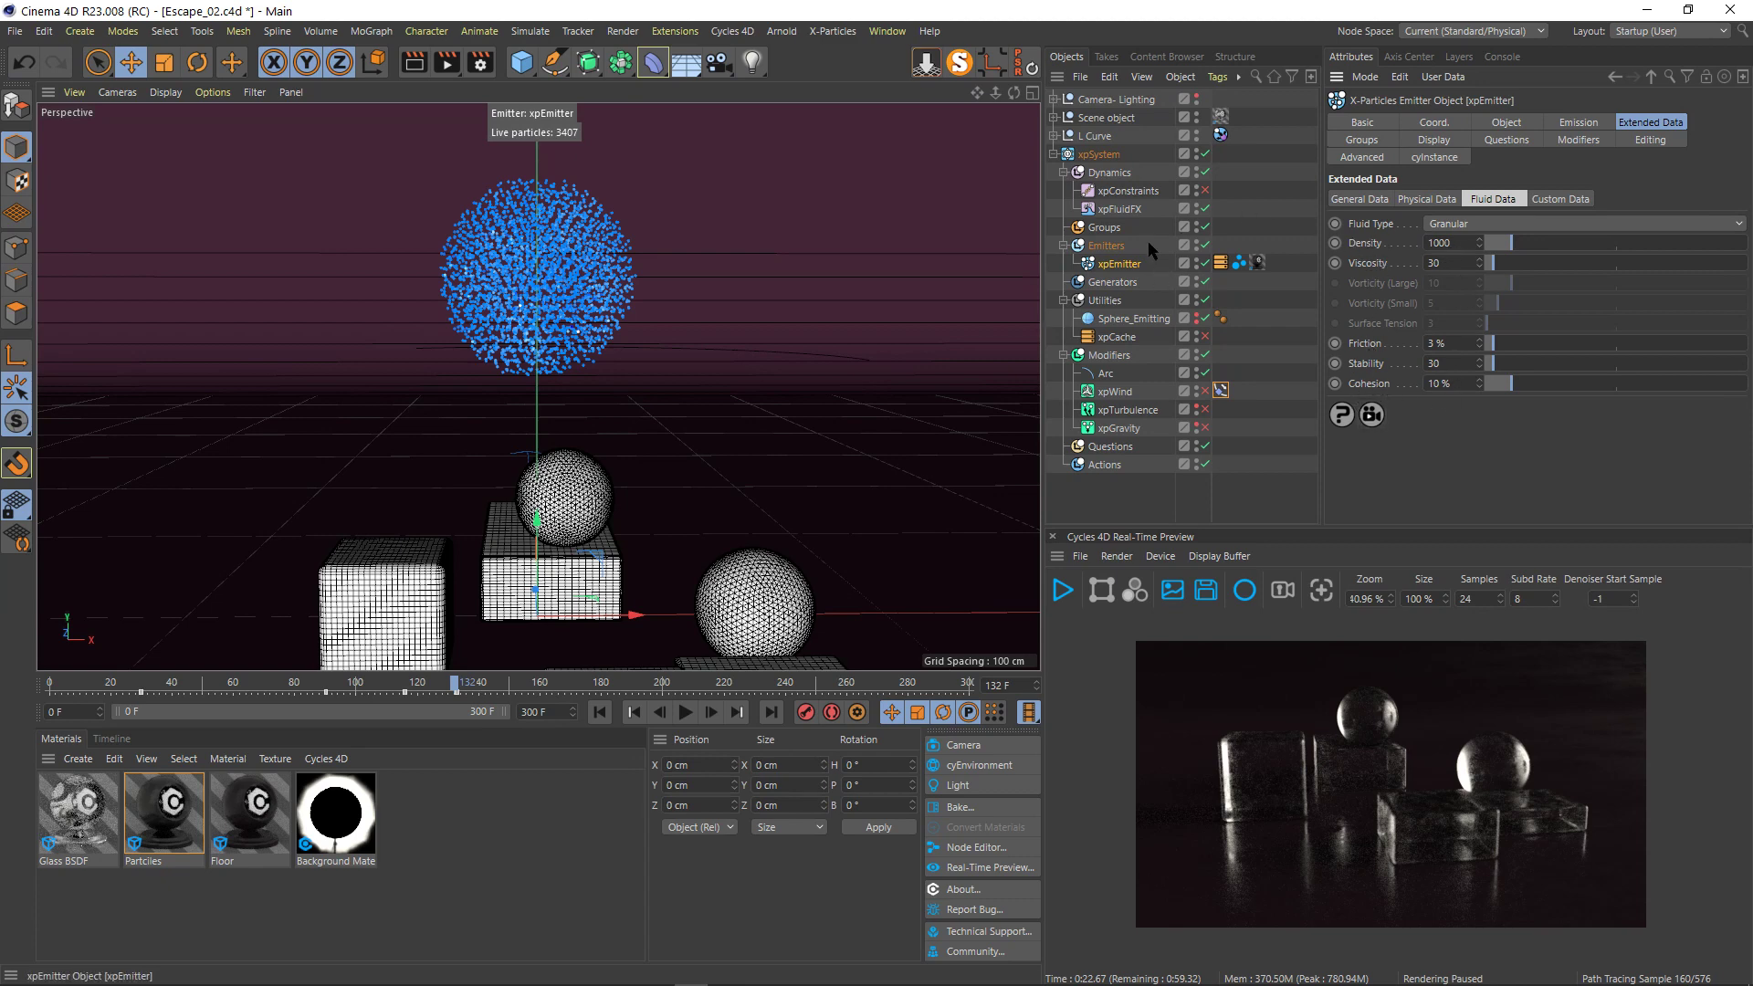
pyautogui.click(1128, 192)
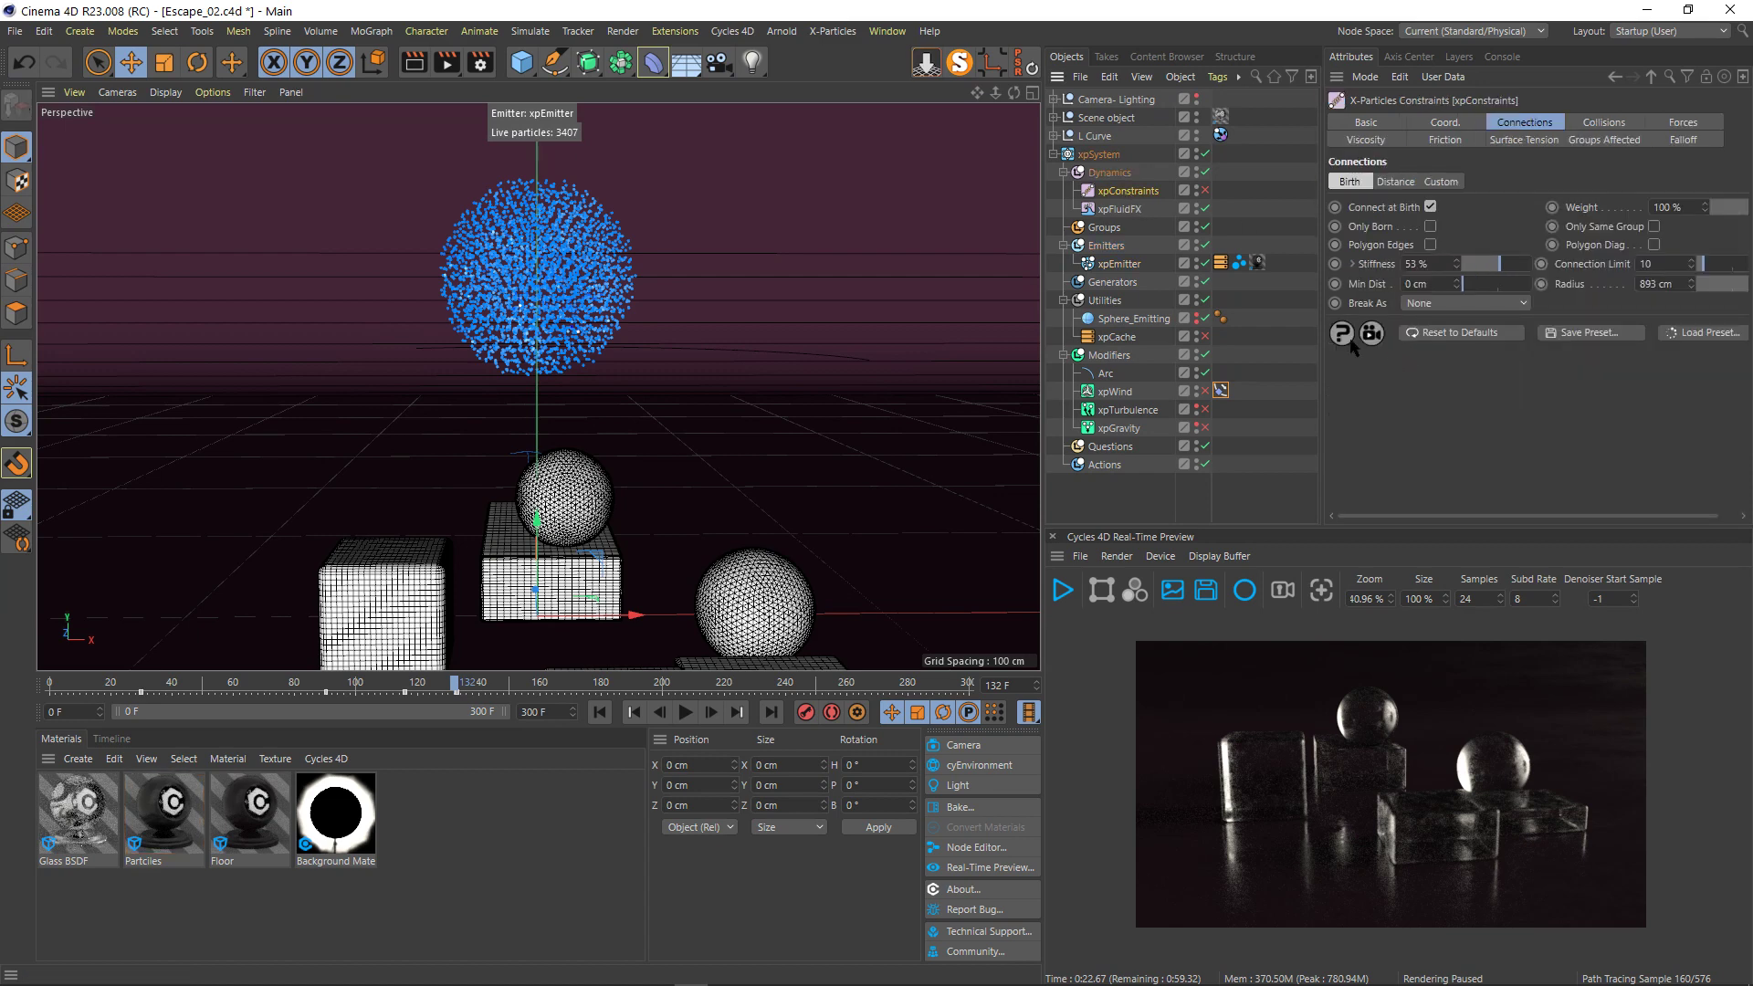
pyautogui.moveTo(1321, 361); pyautogui.dragTo(1256, 356)
pyautogui.press('F5')
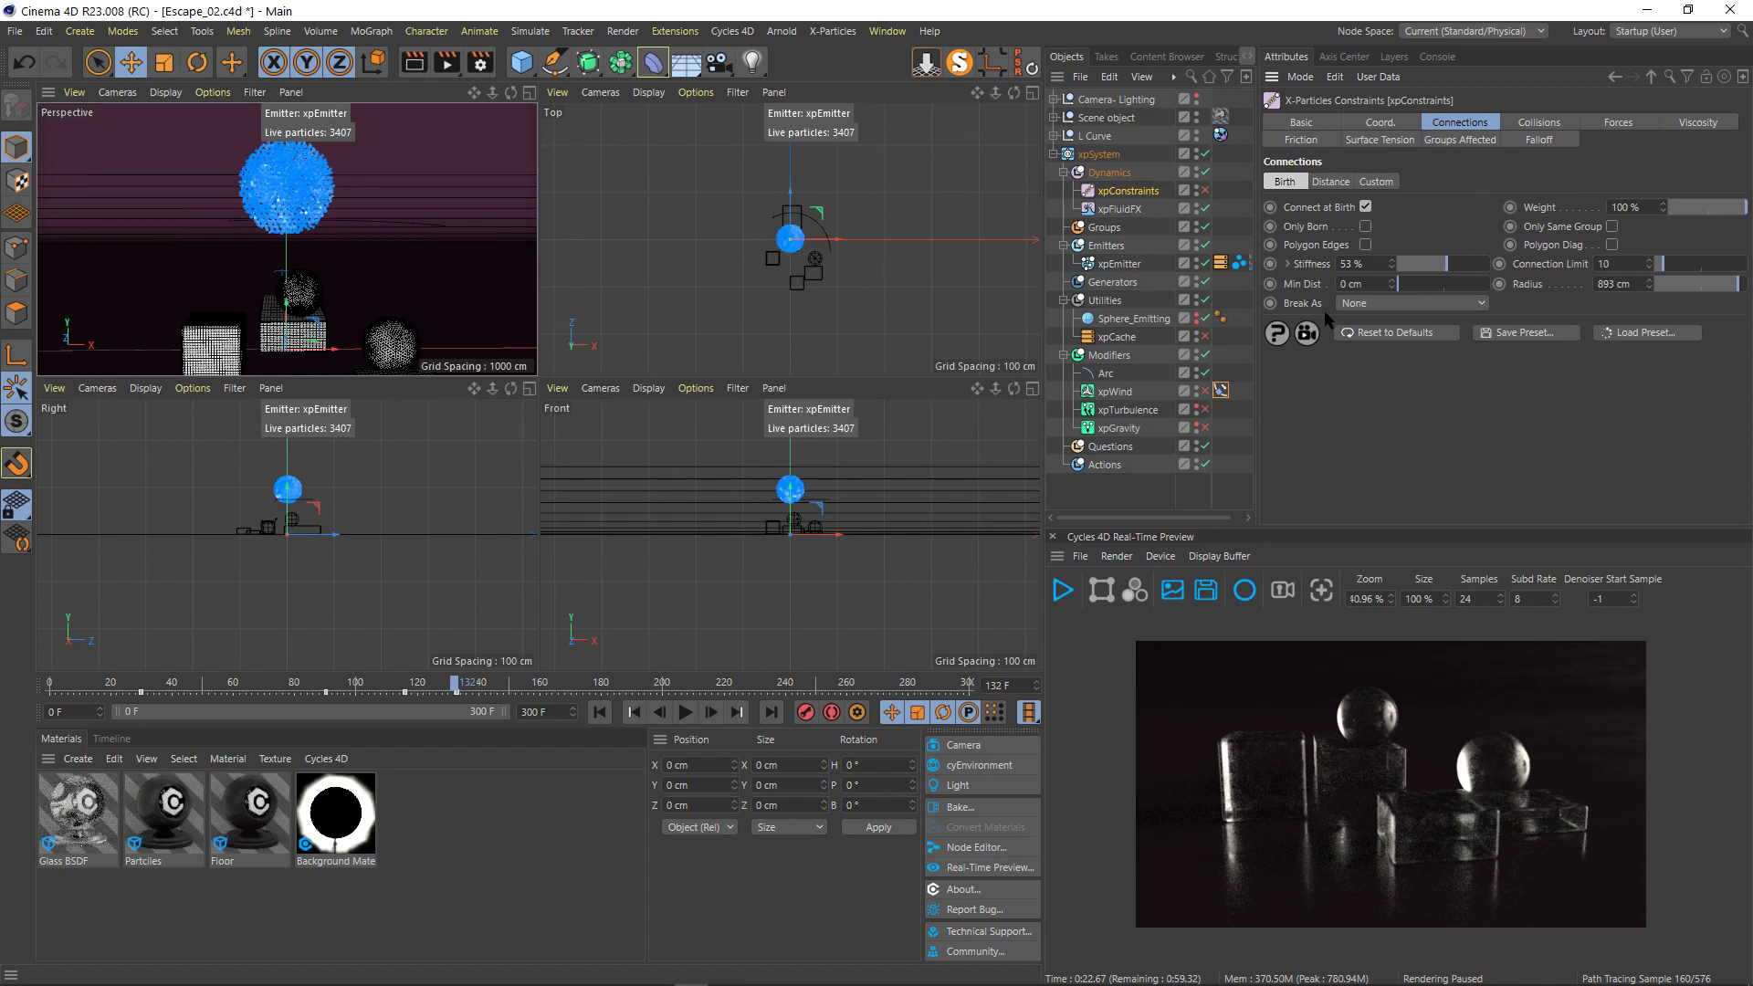
pyautogui.click(1401, 305)
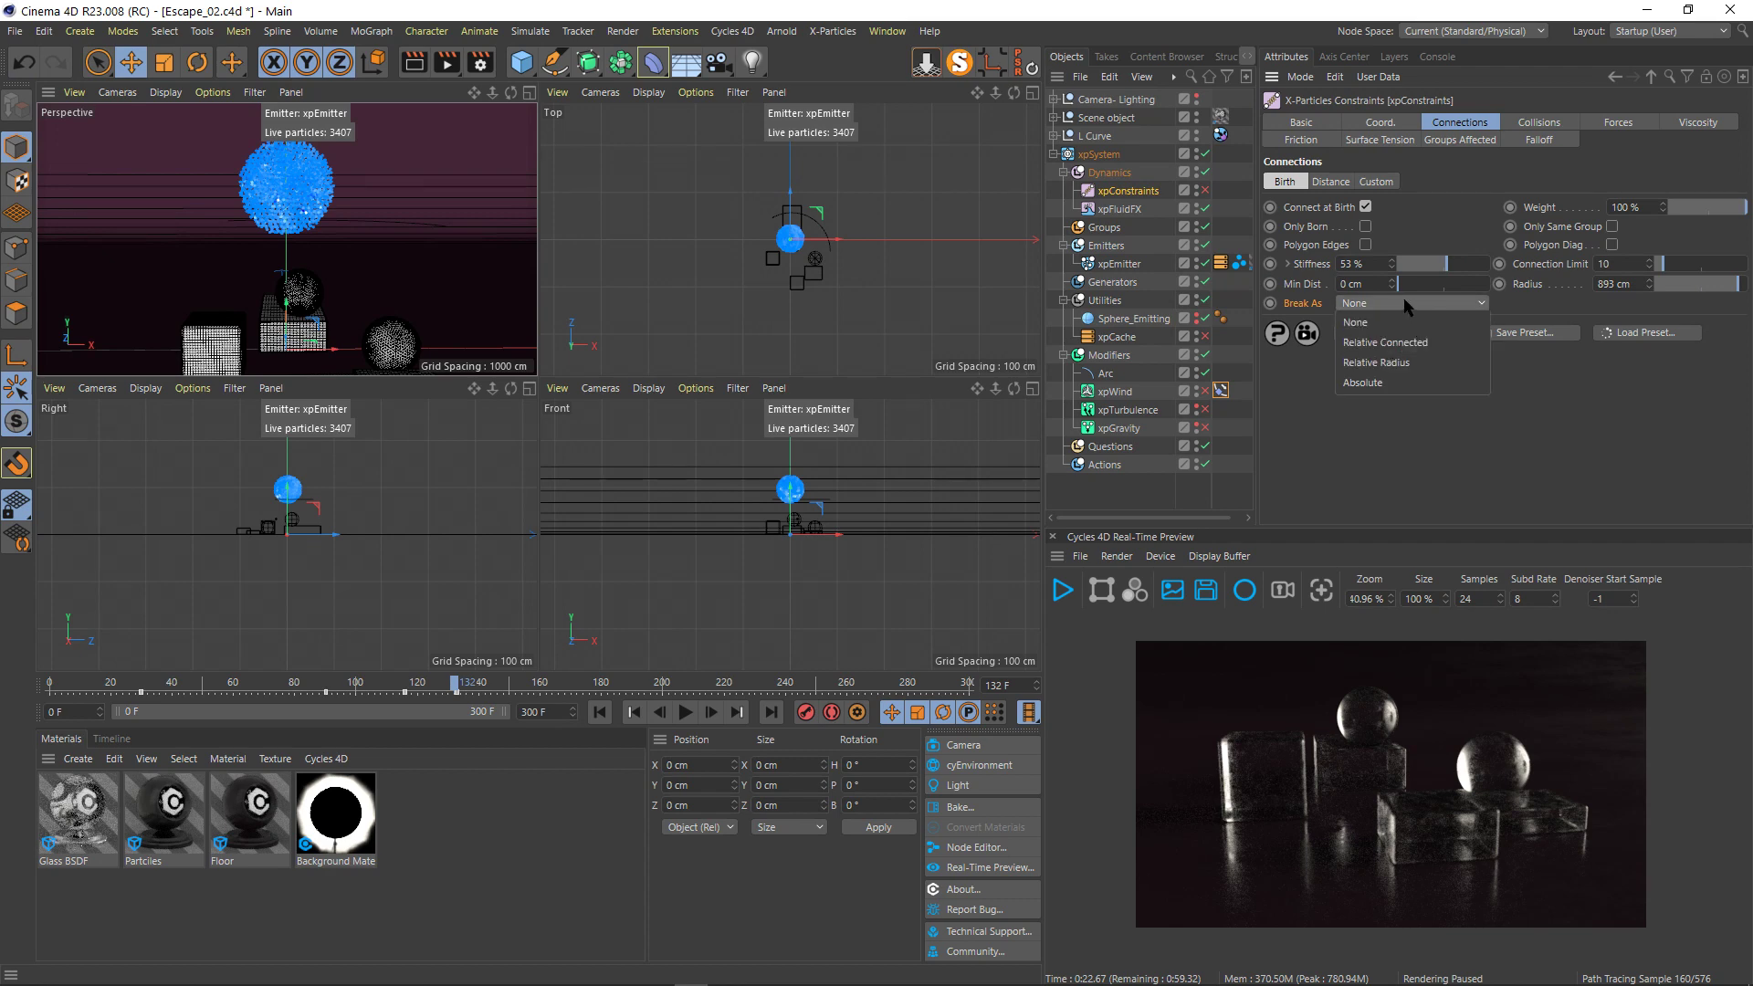
pyautogui.click(1406, 306)
pyautogui.middleClick(364, 256)
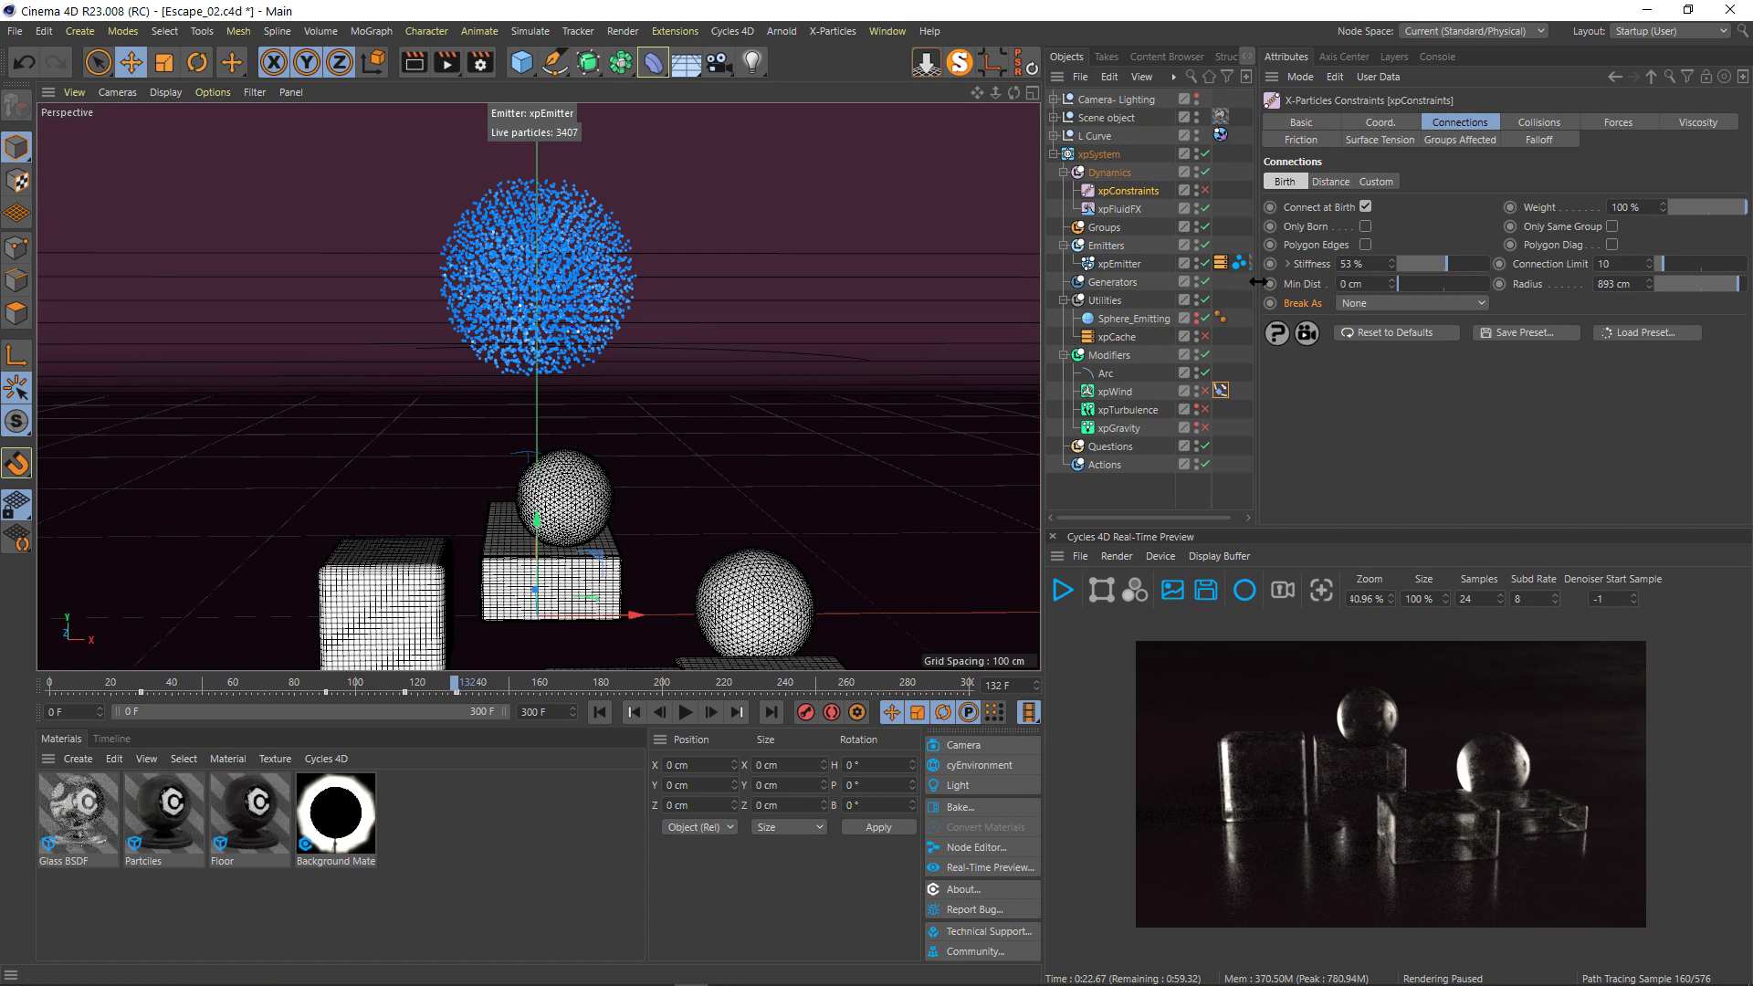
pyautogui.moveTo(1256, 276); pyautogui.dragTo(1297, 287)
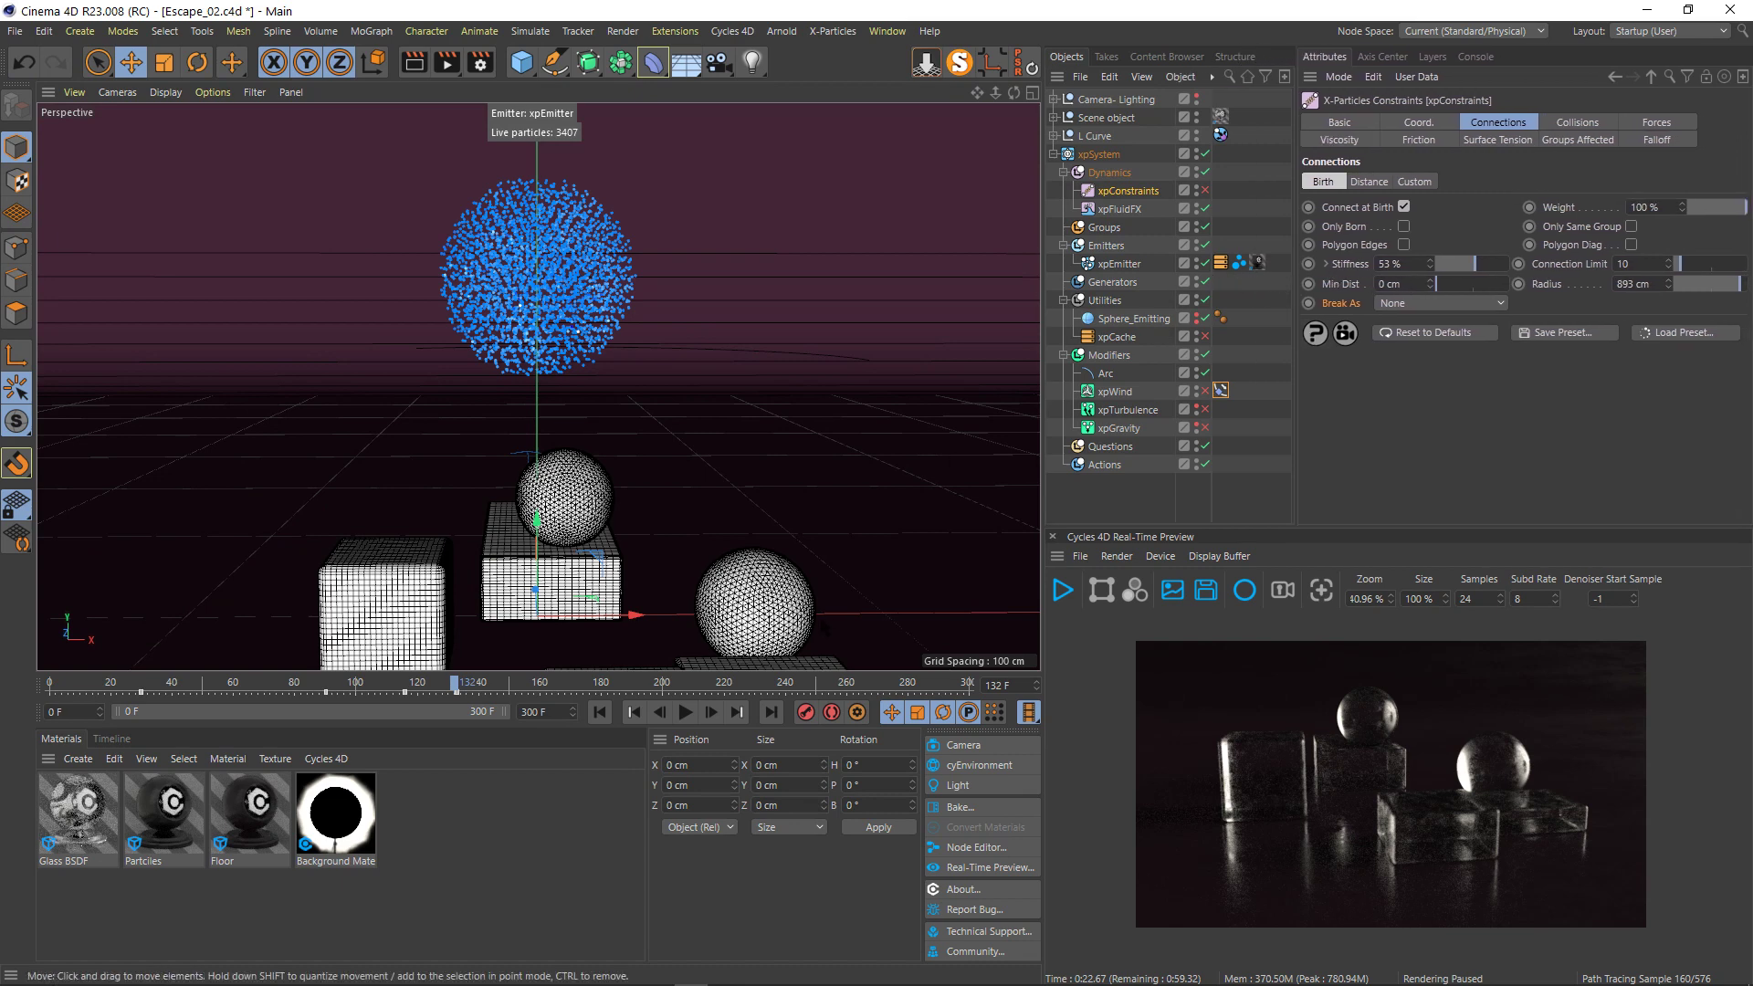
# - Play the simulation to frame 161, enable the xpGravity modifier and continue playback to frame 181
pyautogui.click(687, 712)
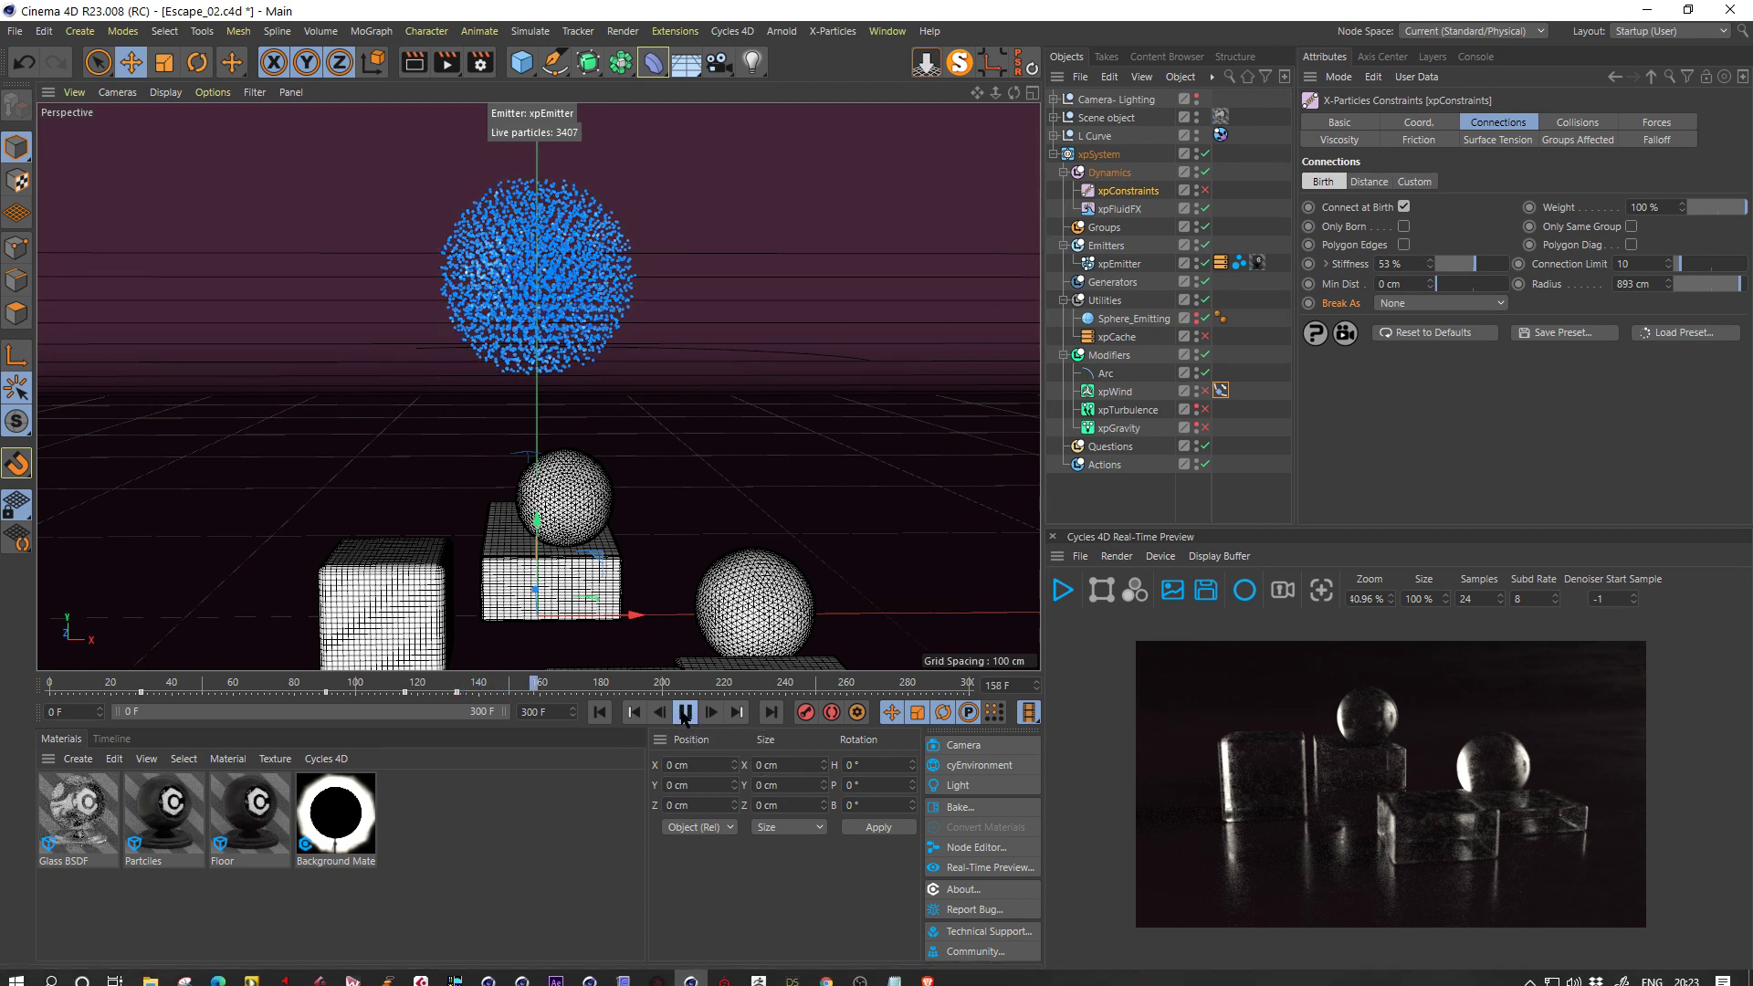
pyautogui.click(685, 714)
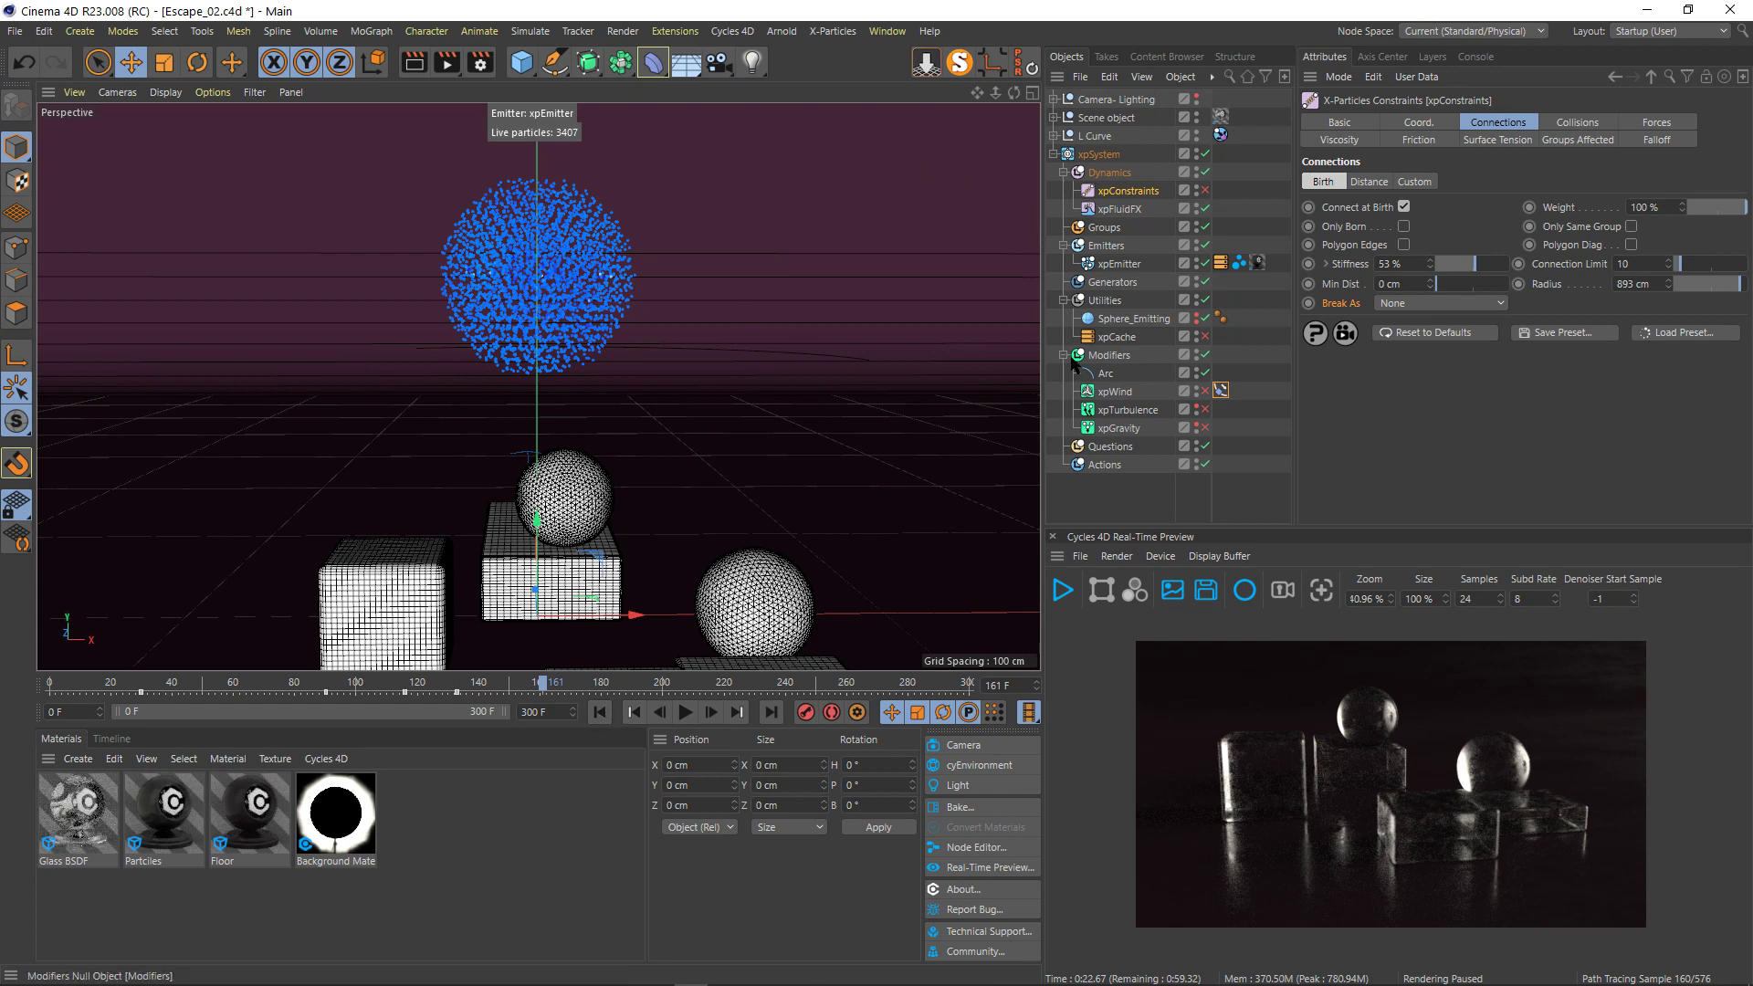
pyautogui.click(1134, 429)
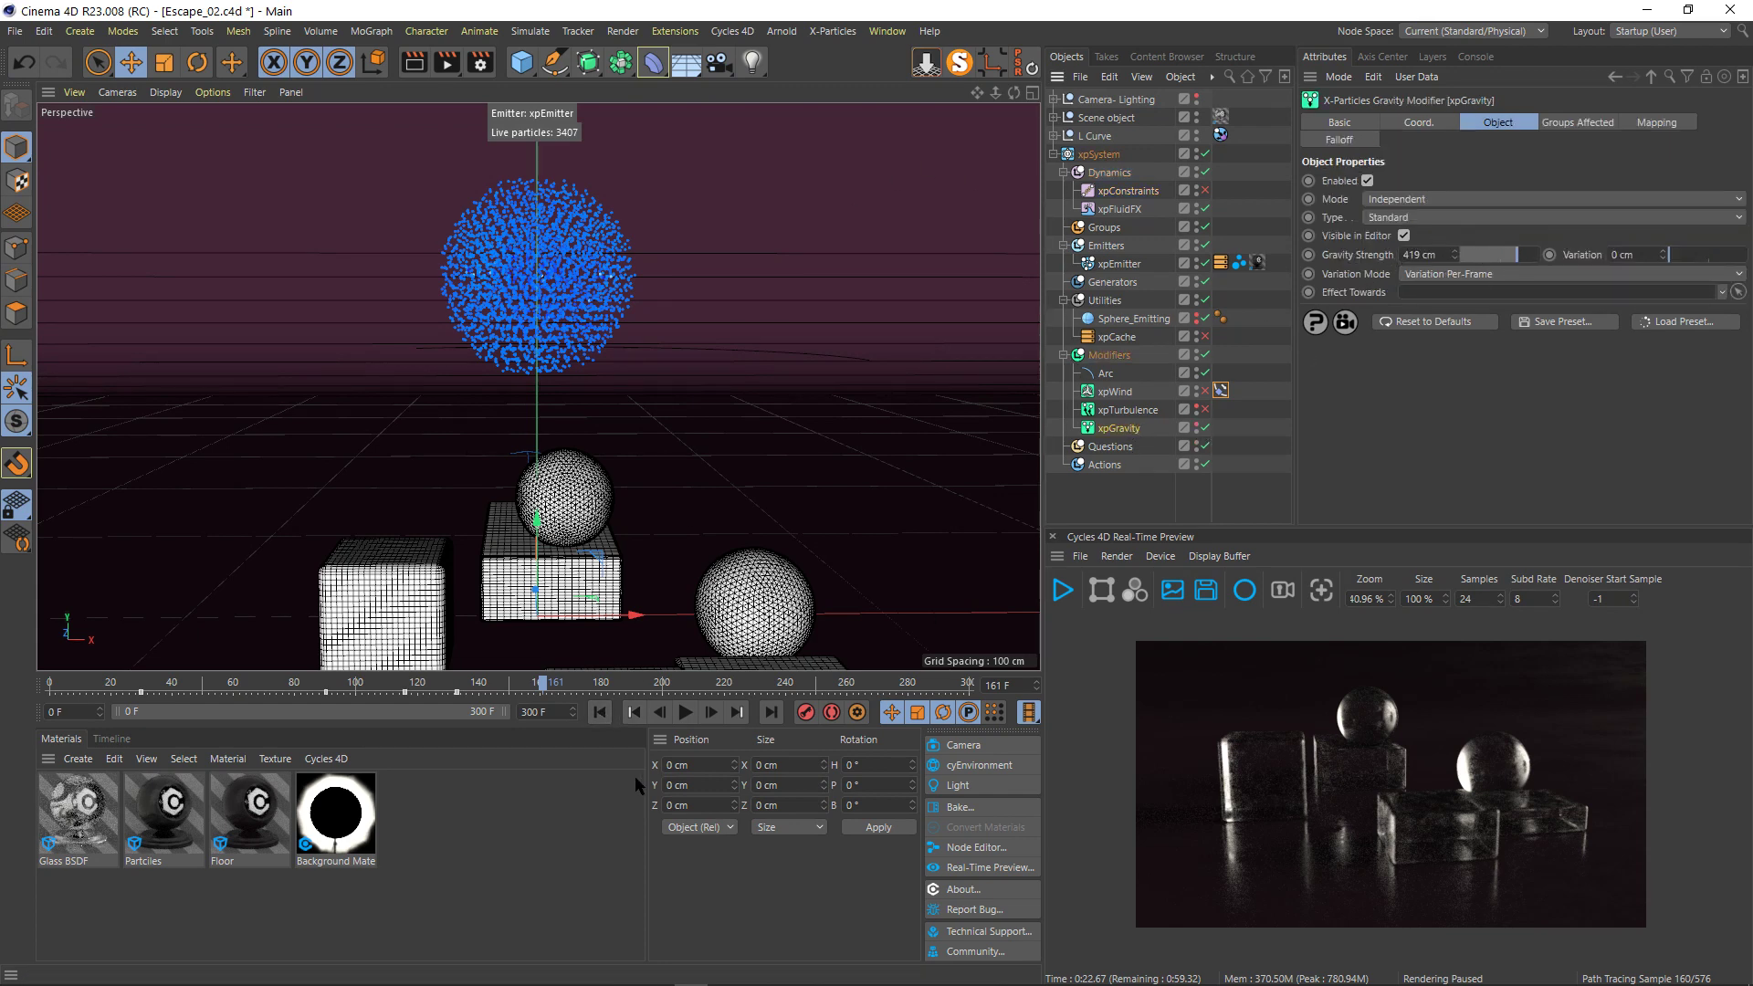
pyautogui.click(684, 712)
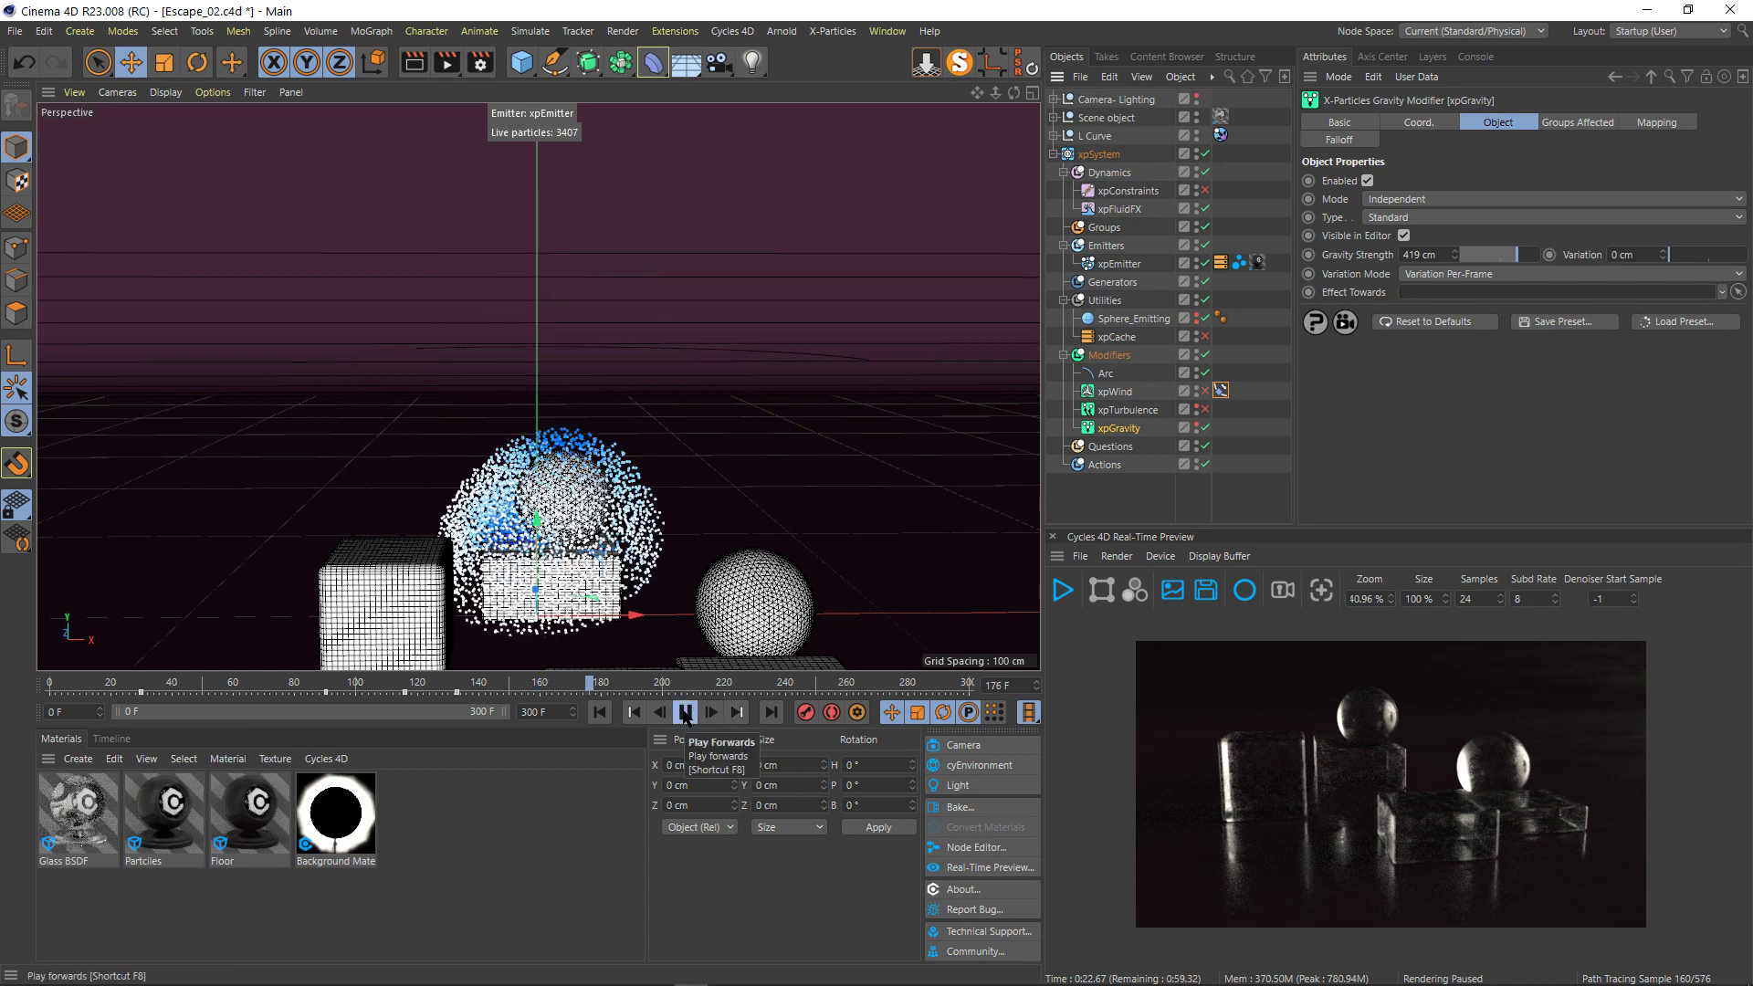
pyautogui.click(685, 712)
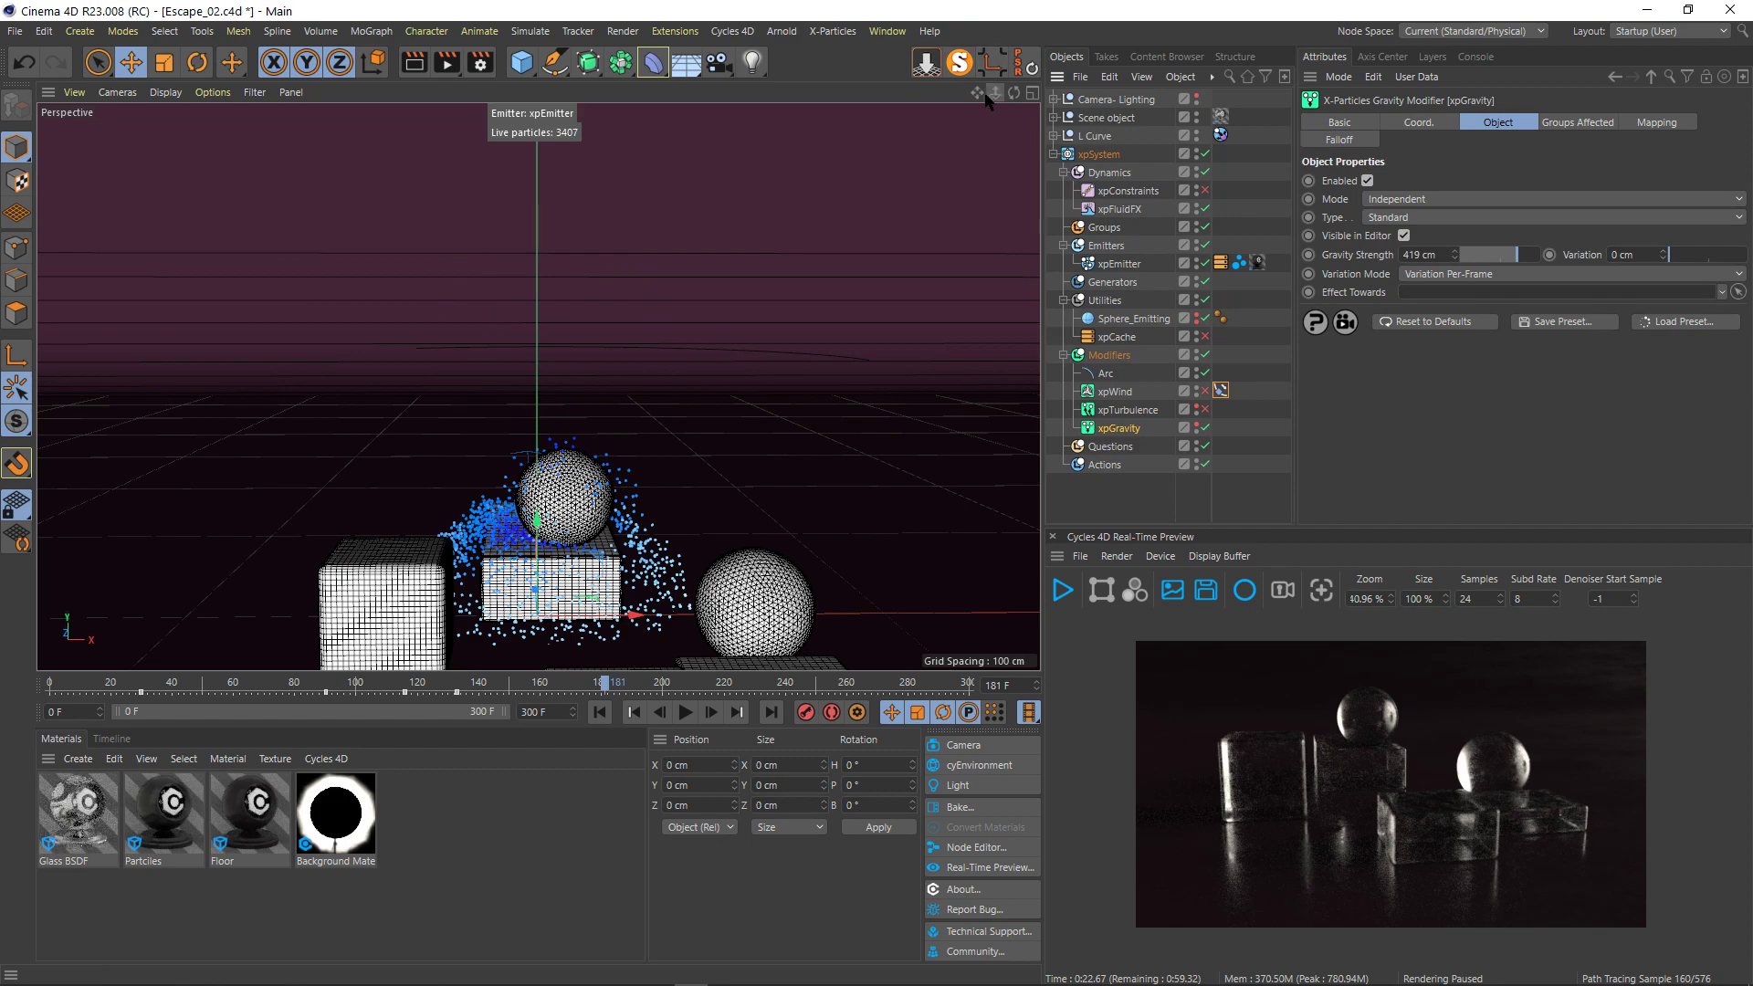
# - Play the simulation on to frame 198 and examine the falling particles around the objects from a raised angle
pyautogui.moveTo(977, 94); pyautogui.dragTo(970, 4)
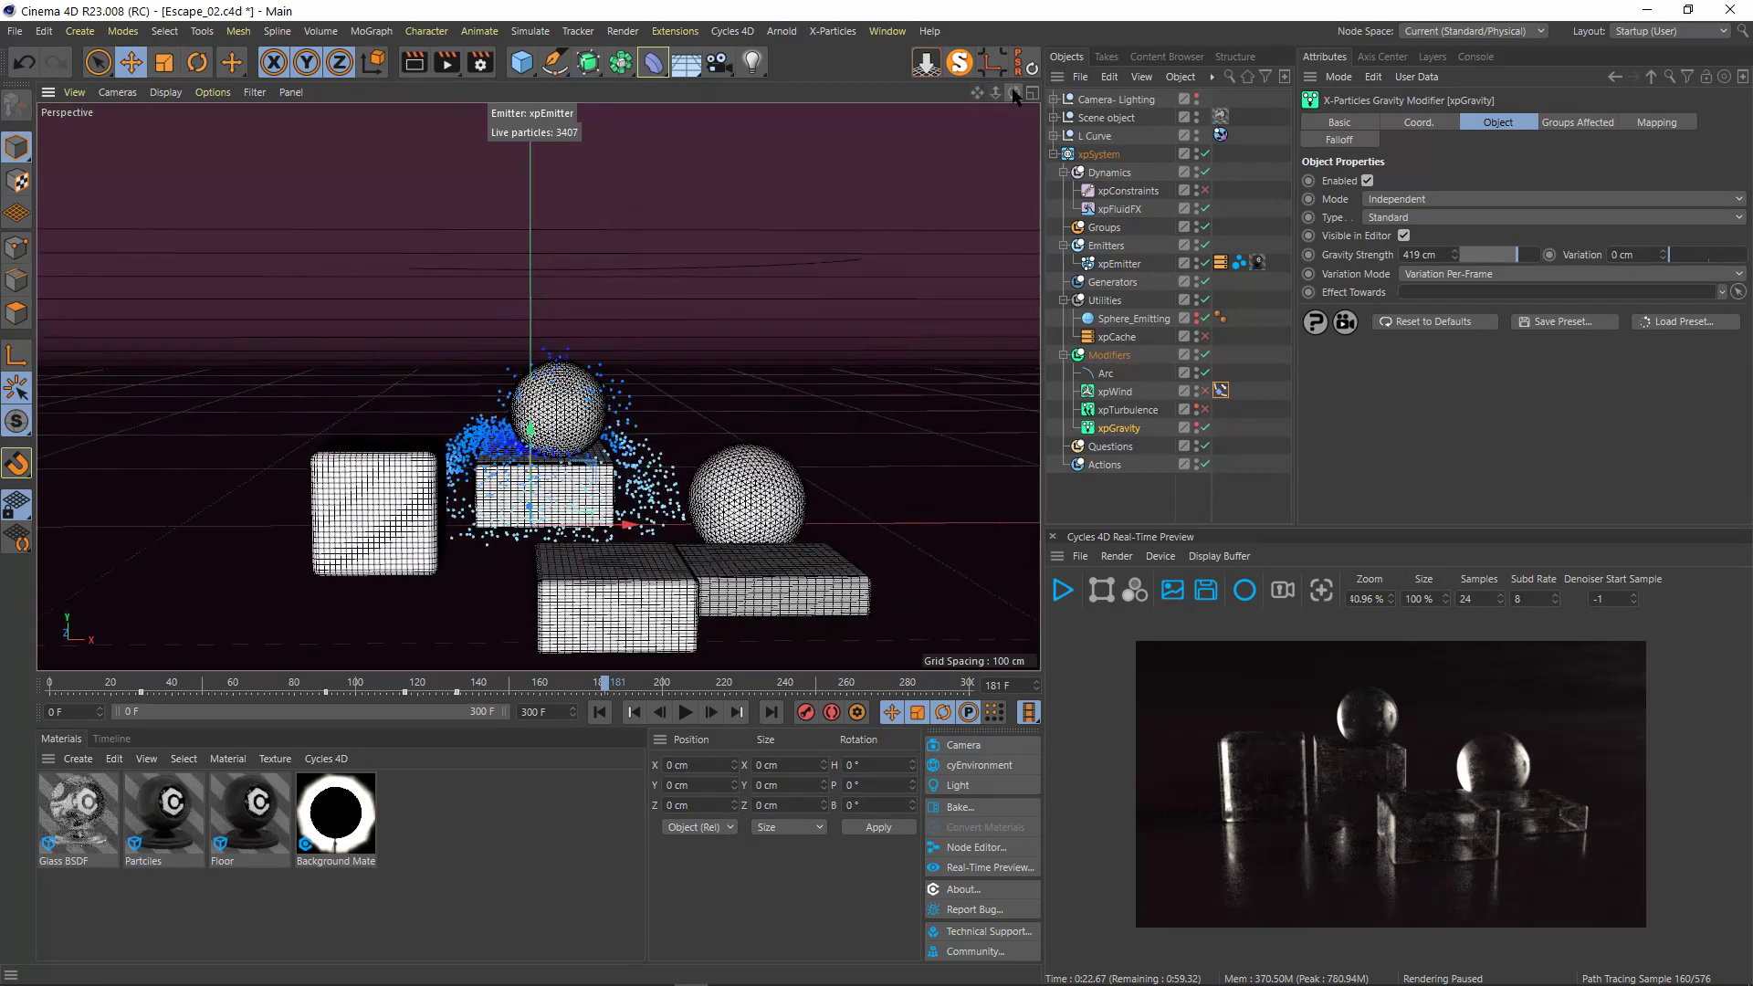
pyautogui.moveTo(1015, 93); pyautogui.dragTo(1072, 166)
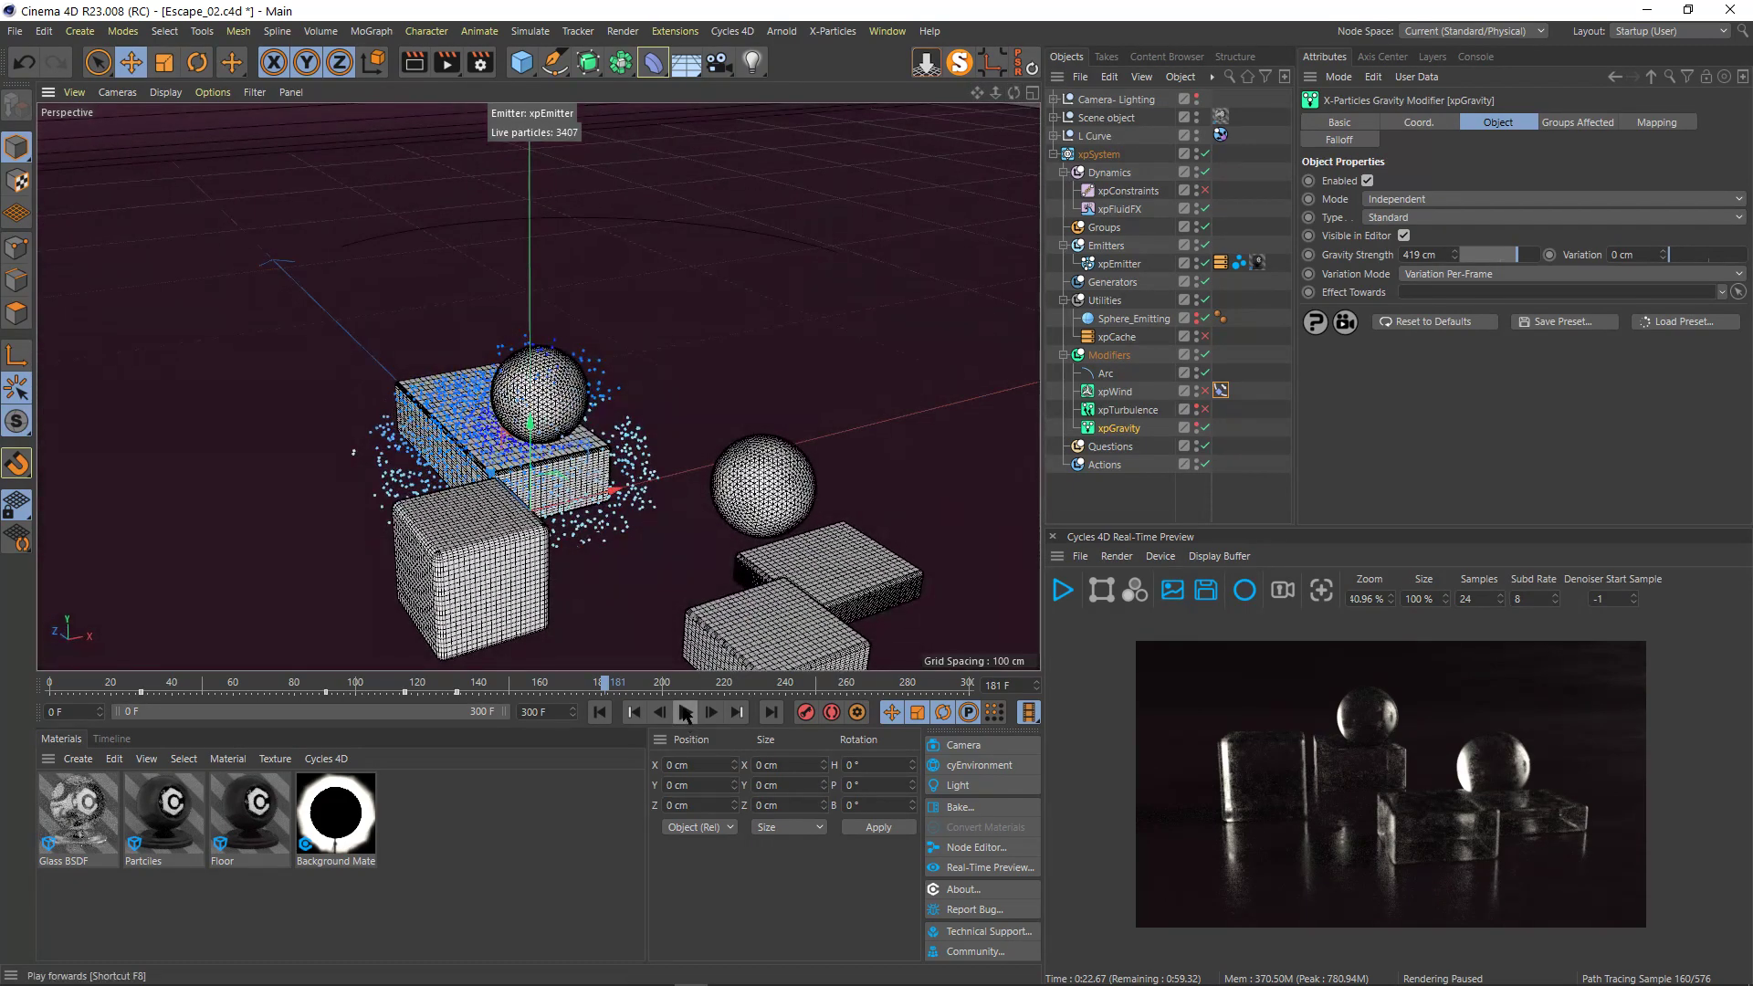
pyautogui.click(685, 712)
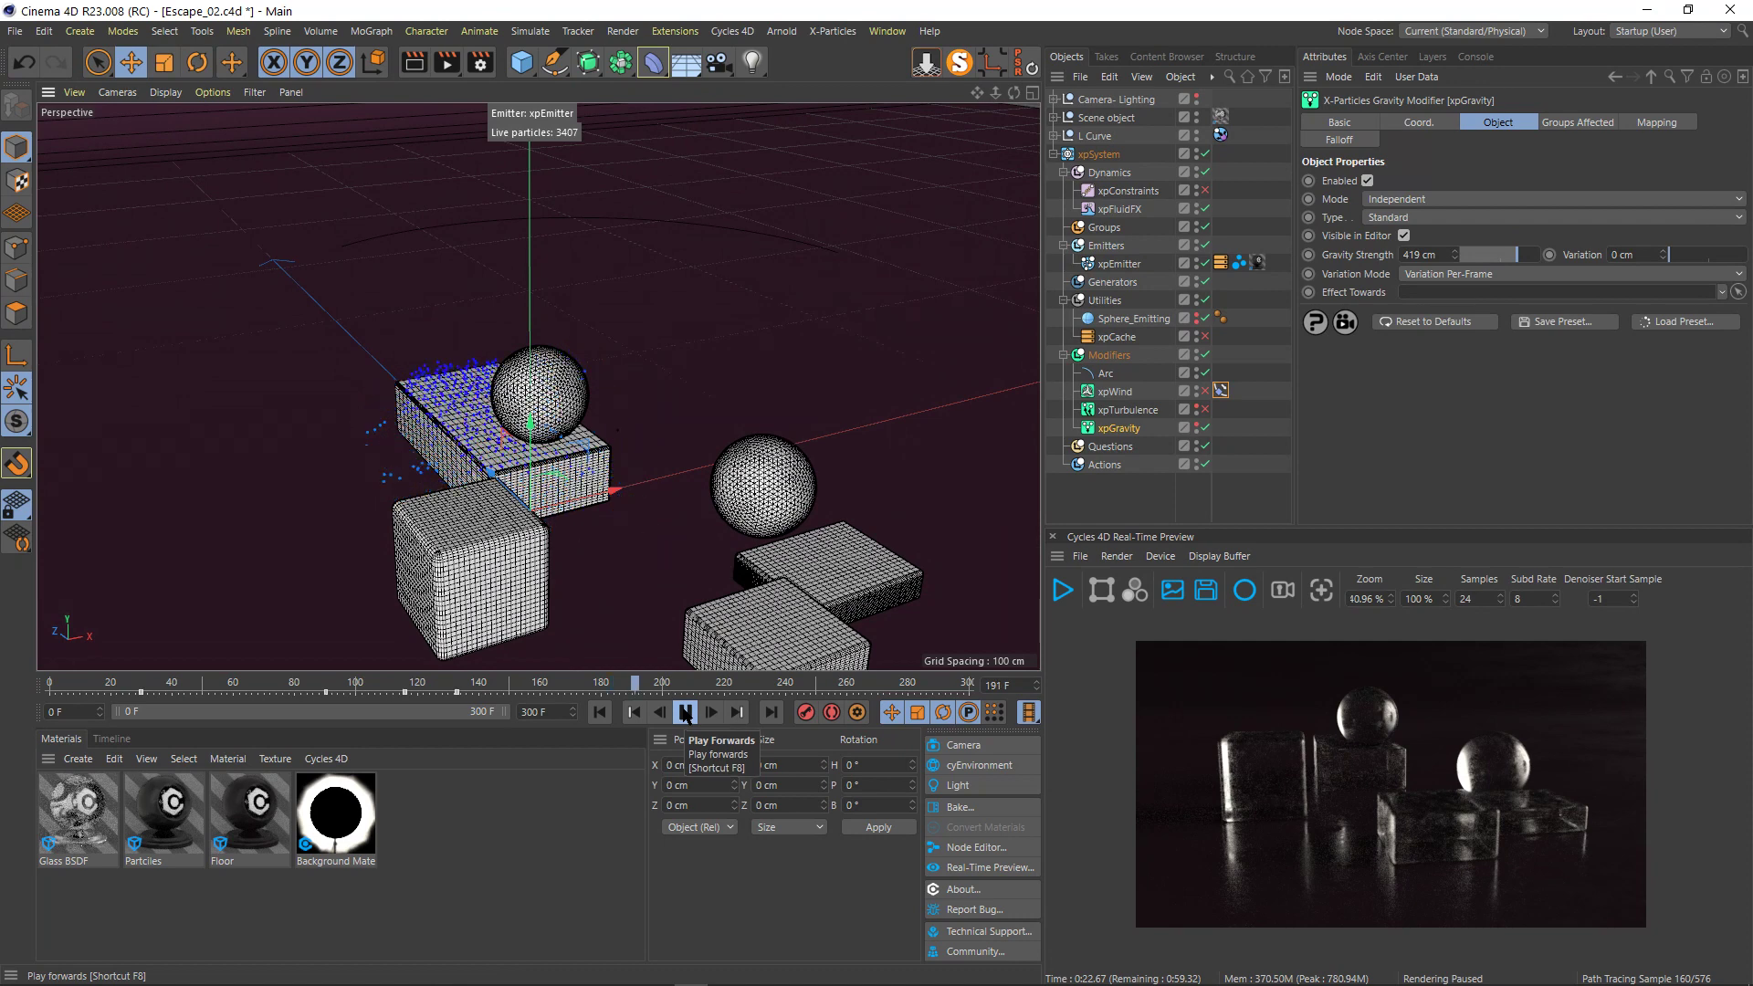
pyautogui.click(684, 712)
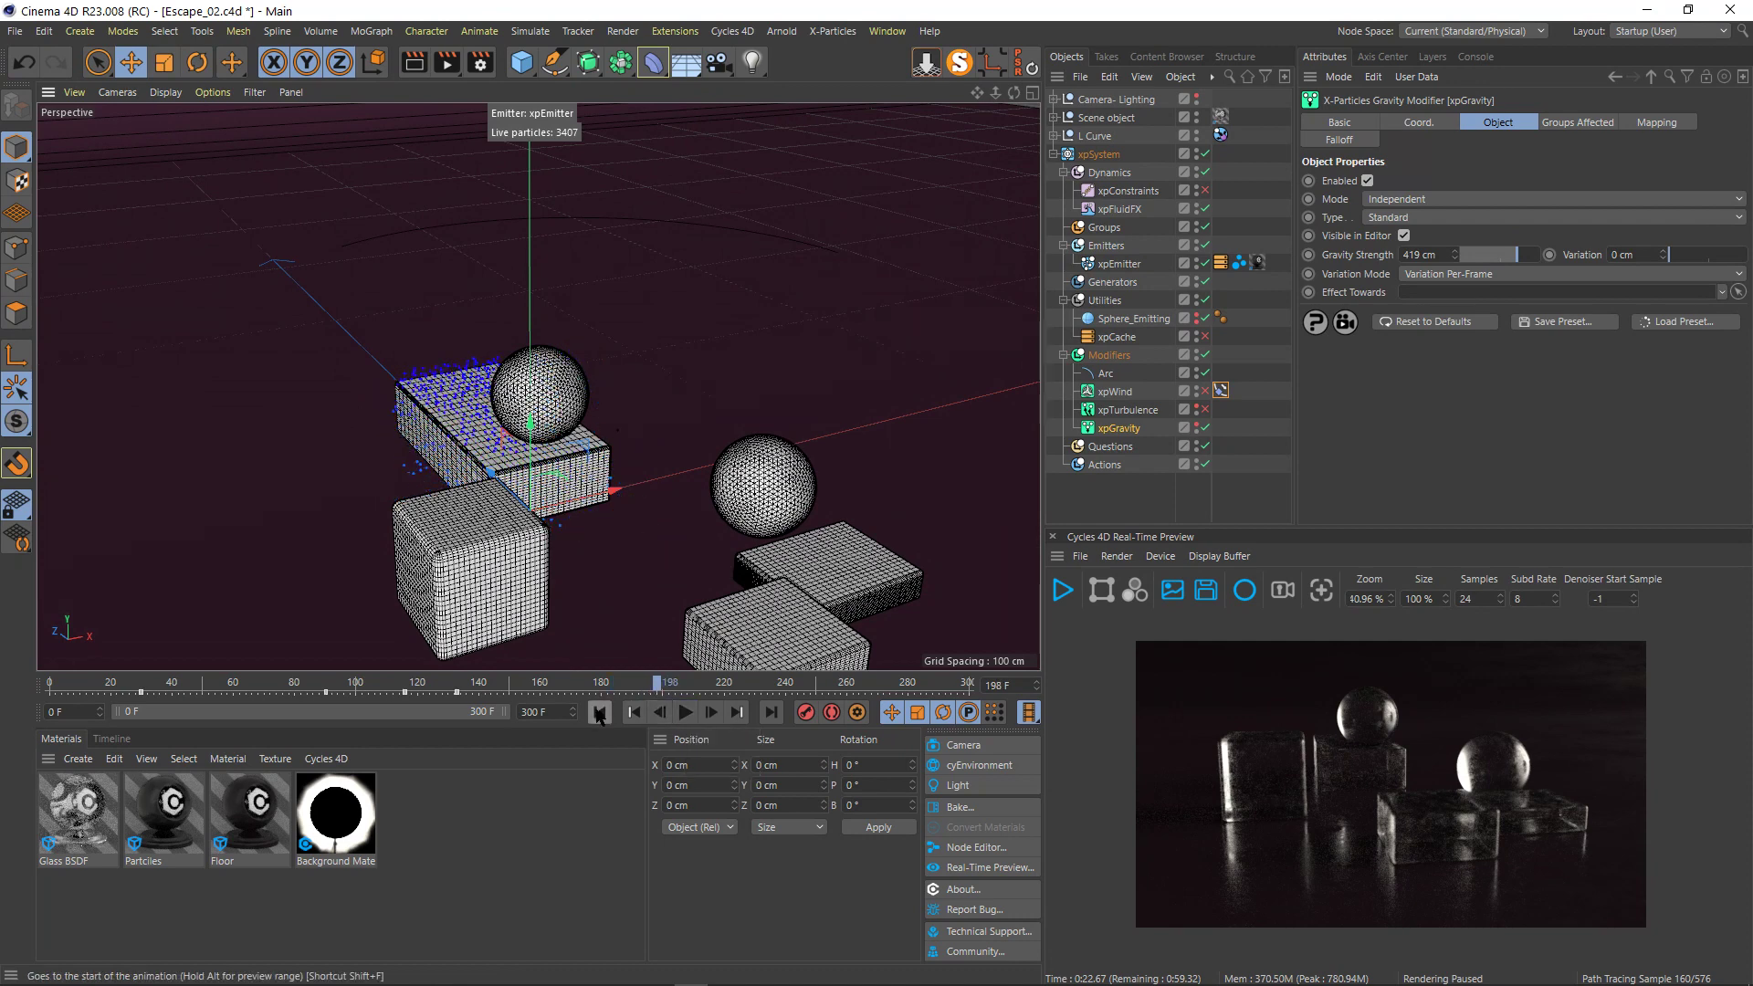
# - Move the xpCollider tag from the L Curve group to its Plane object and replay the simulation from the start to frame 48
pyautogui.click(1054, 137)
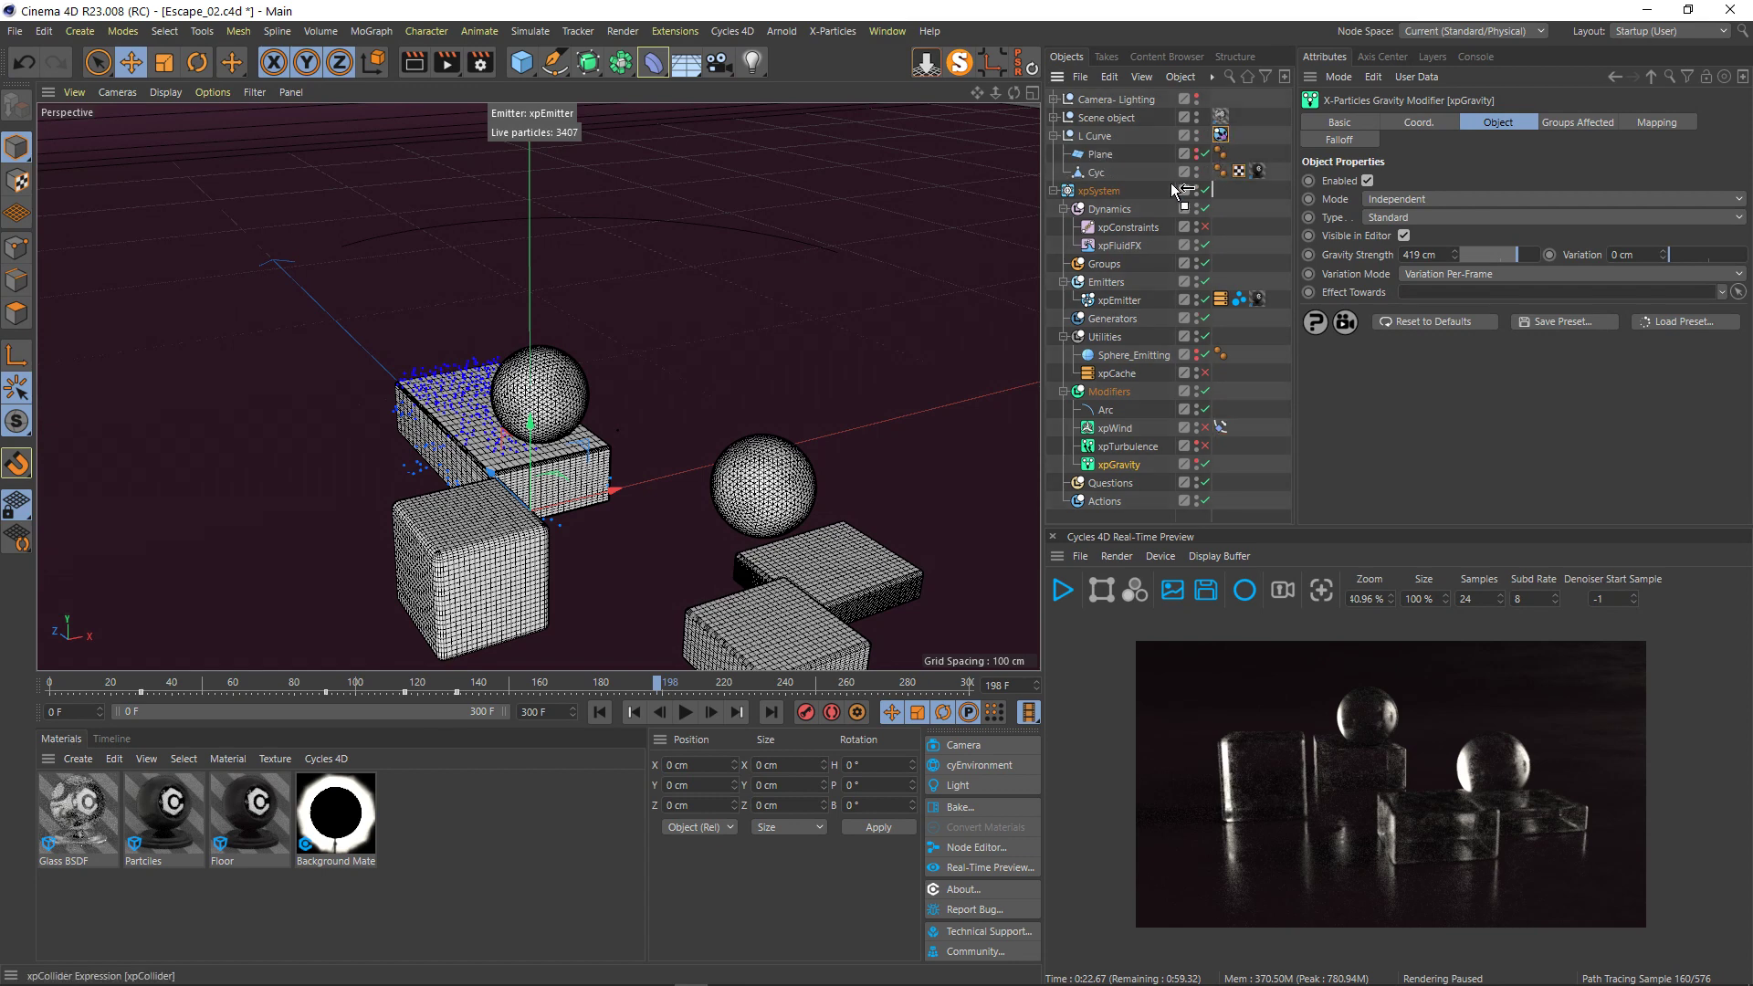
pyautogui.moveTo(1115, 160); pyautogui.dragTo(1116, 155)
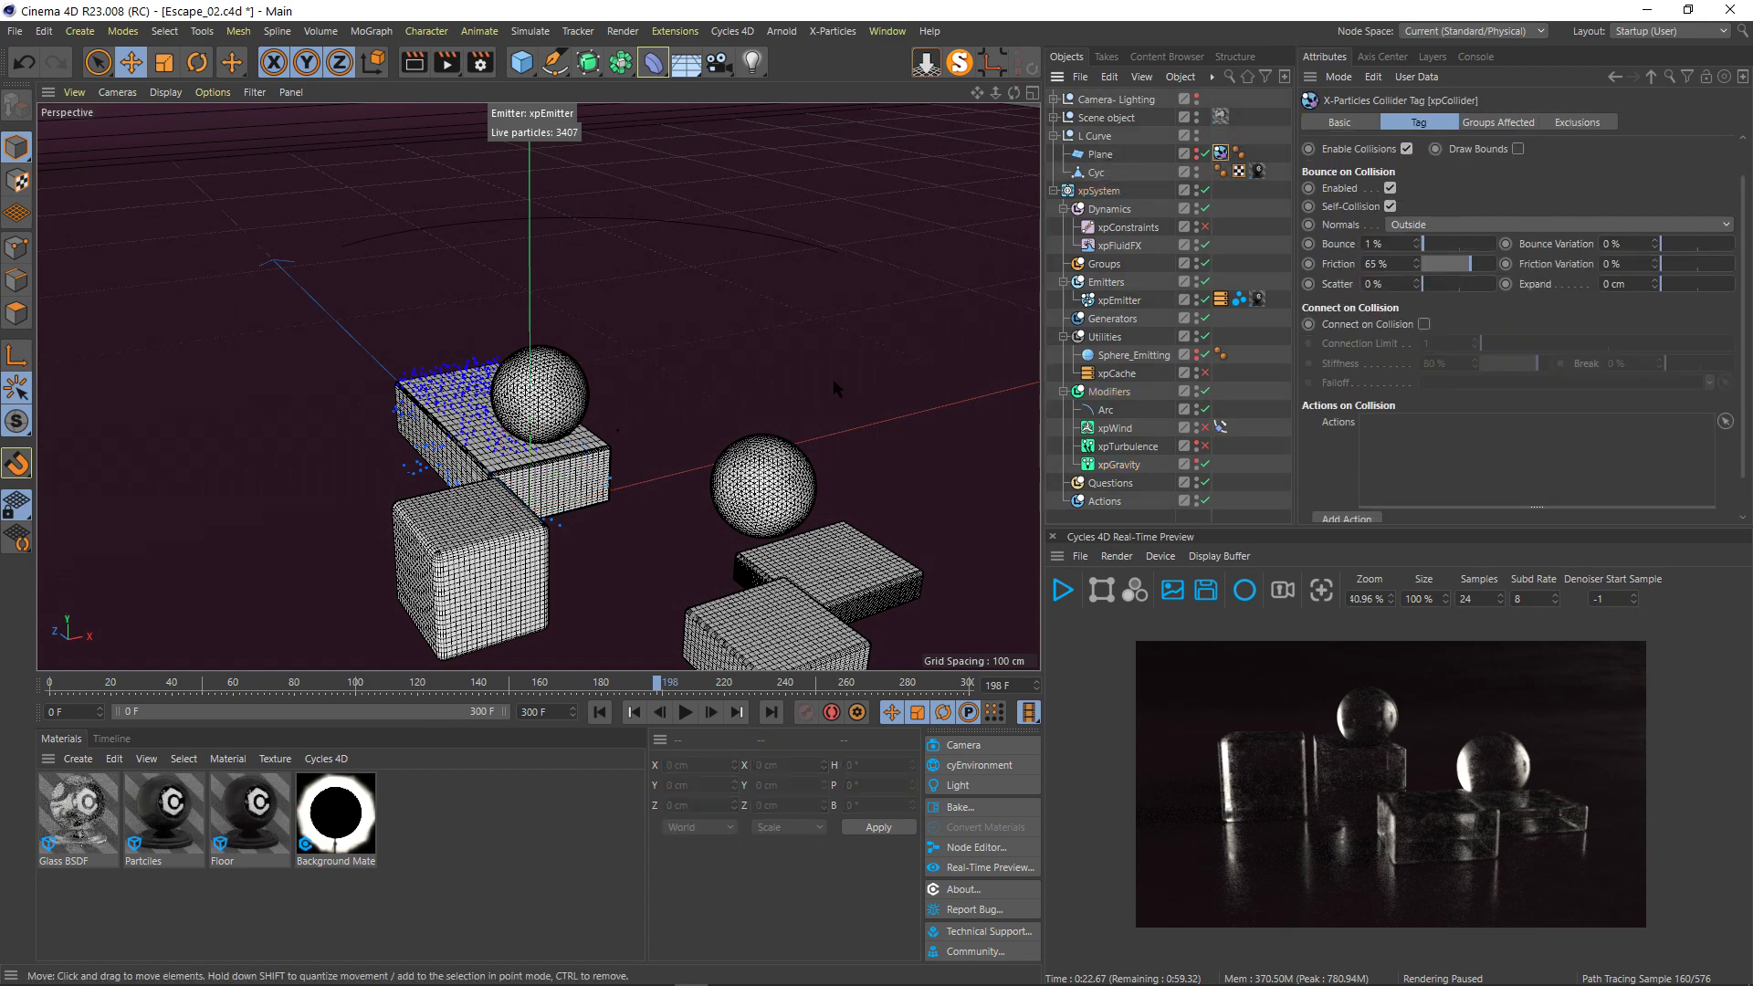
pyautogui.click(600, 712)
pyautogui.click(686, 712)
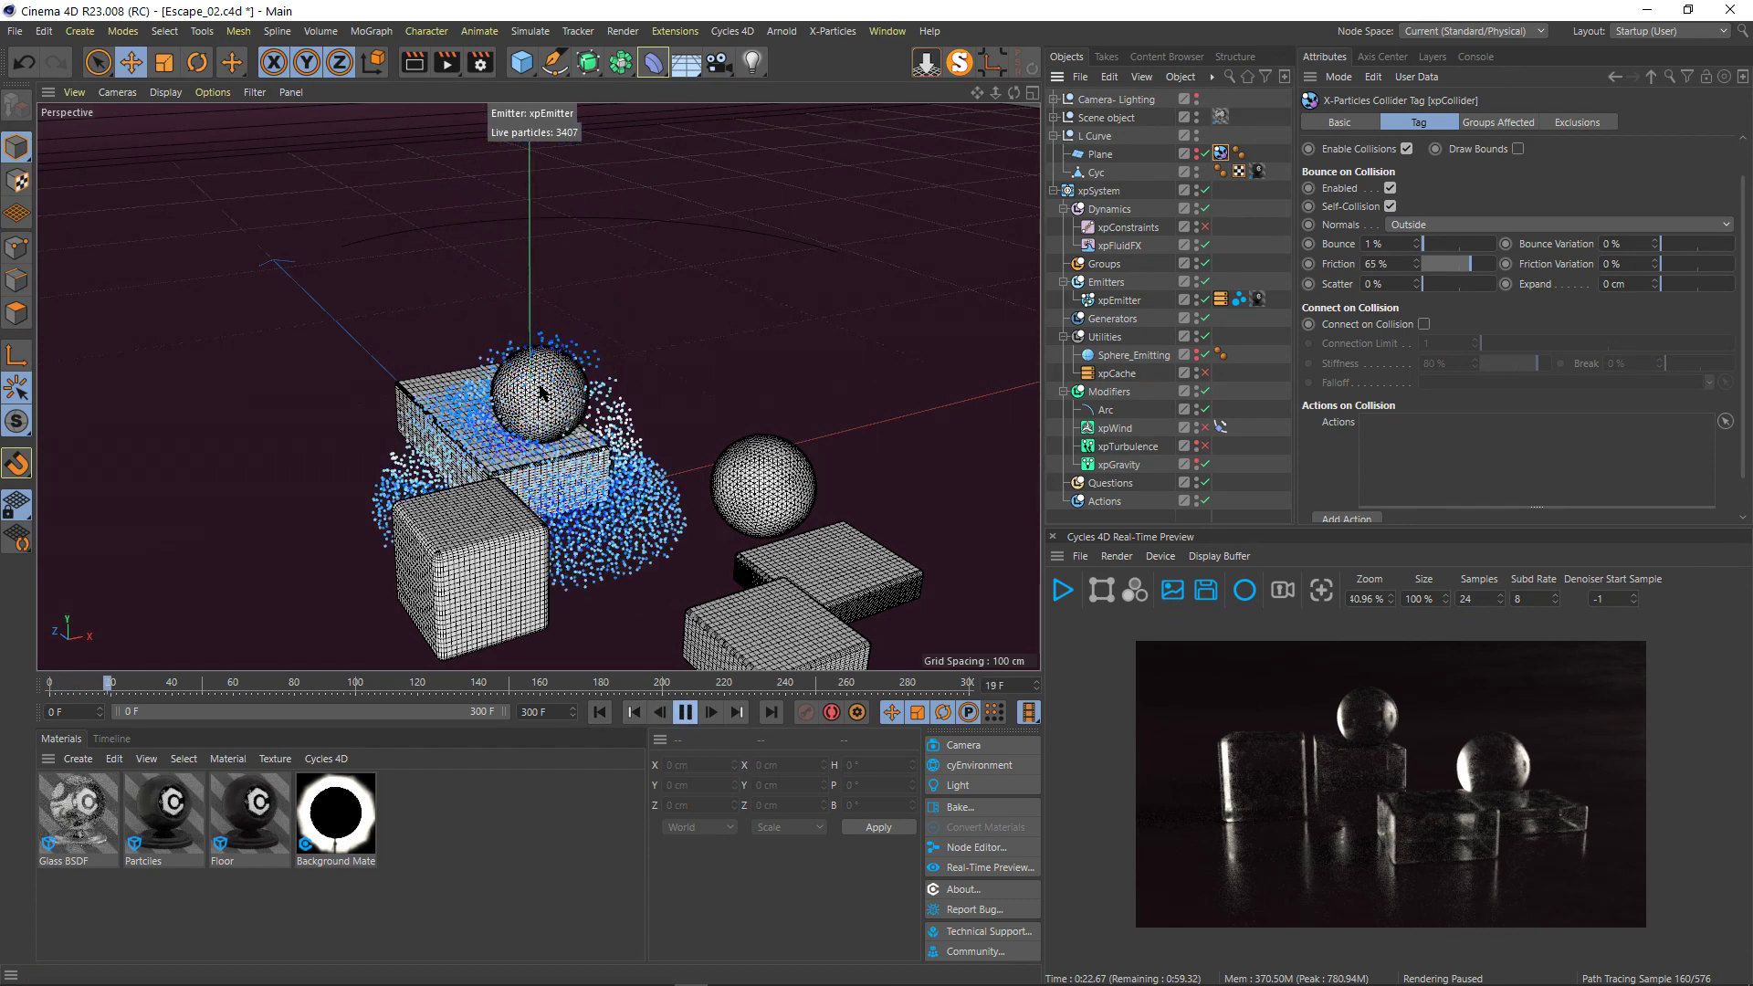
pyautogui.click(685, 713)
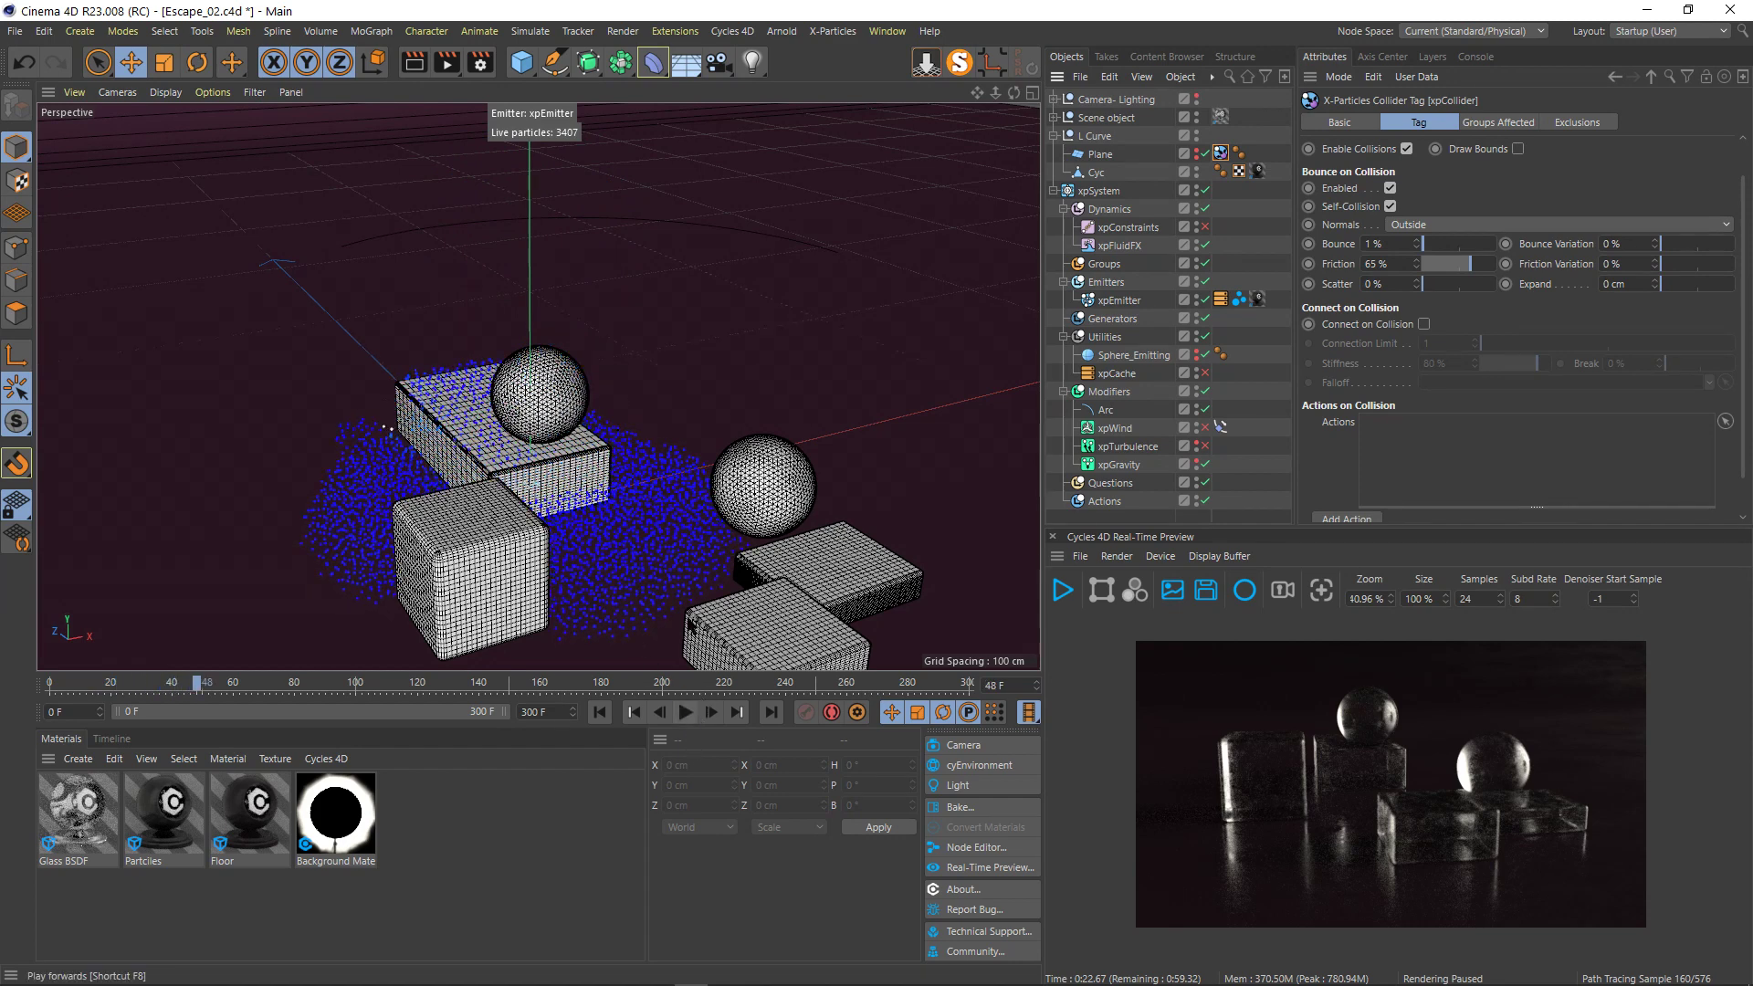
# - Continue the simulation to frame 77 and examine how the particles spread over the floor from a lower angle
pyautogui.click(685, 712)
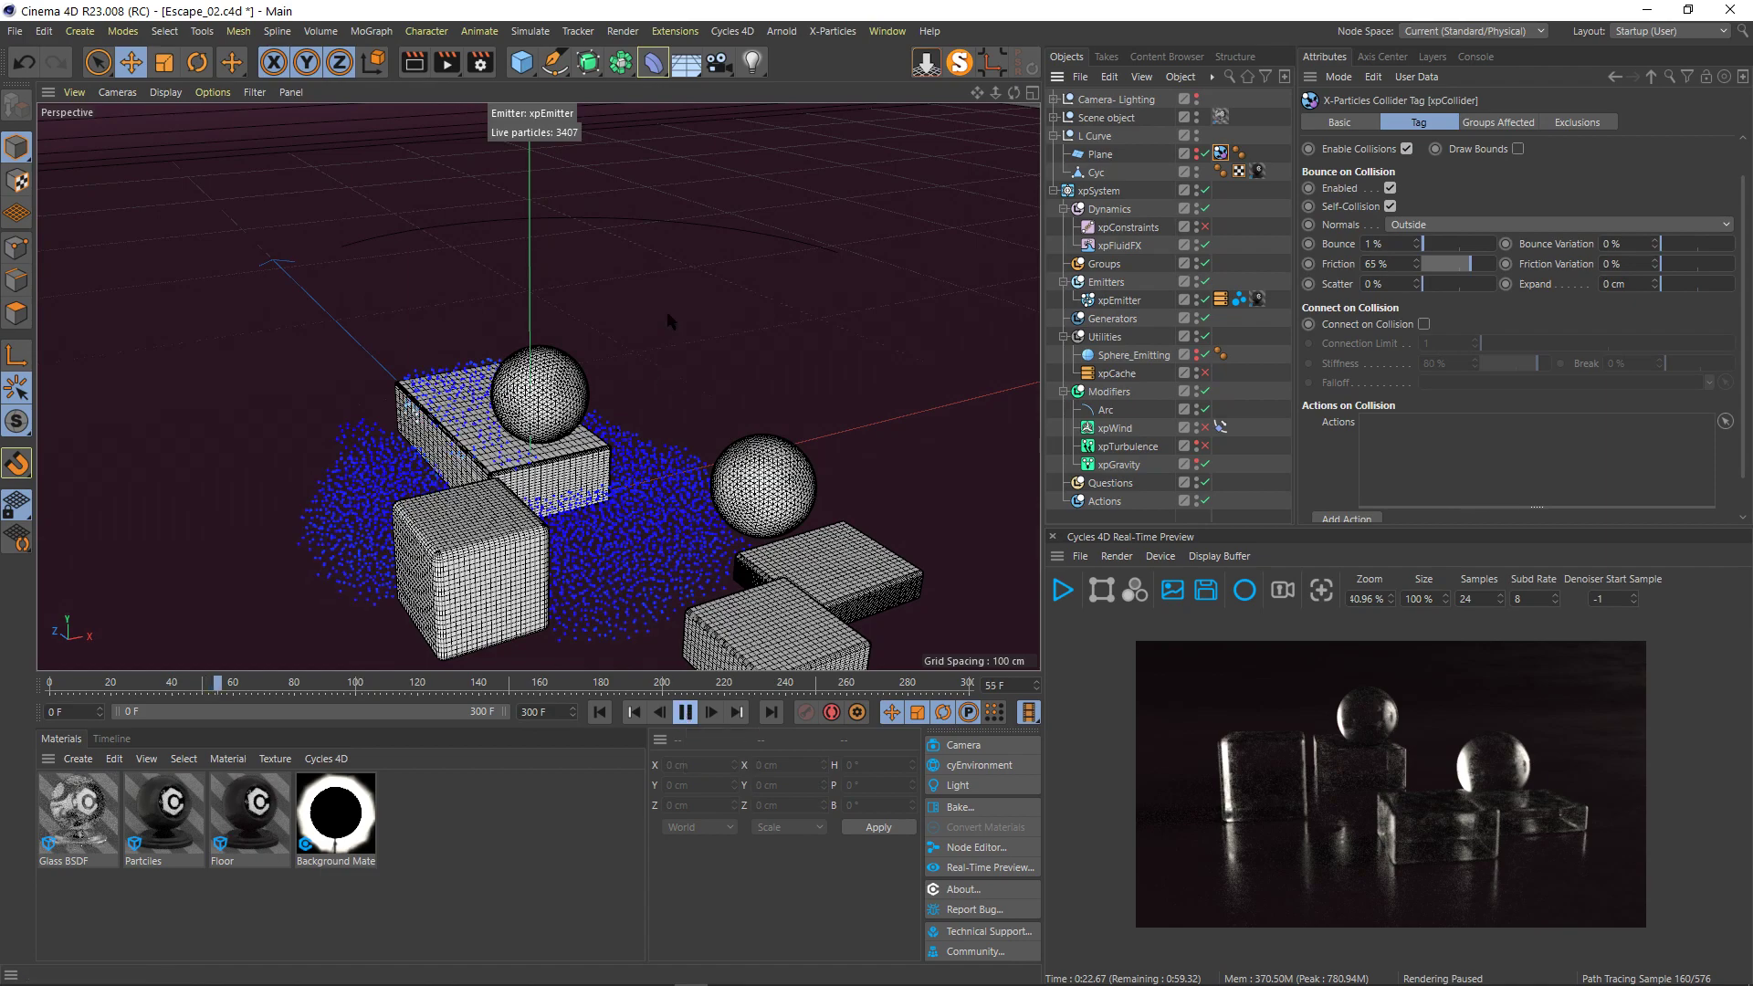
pyautogui.click(684, 712)
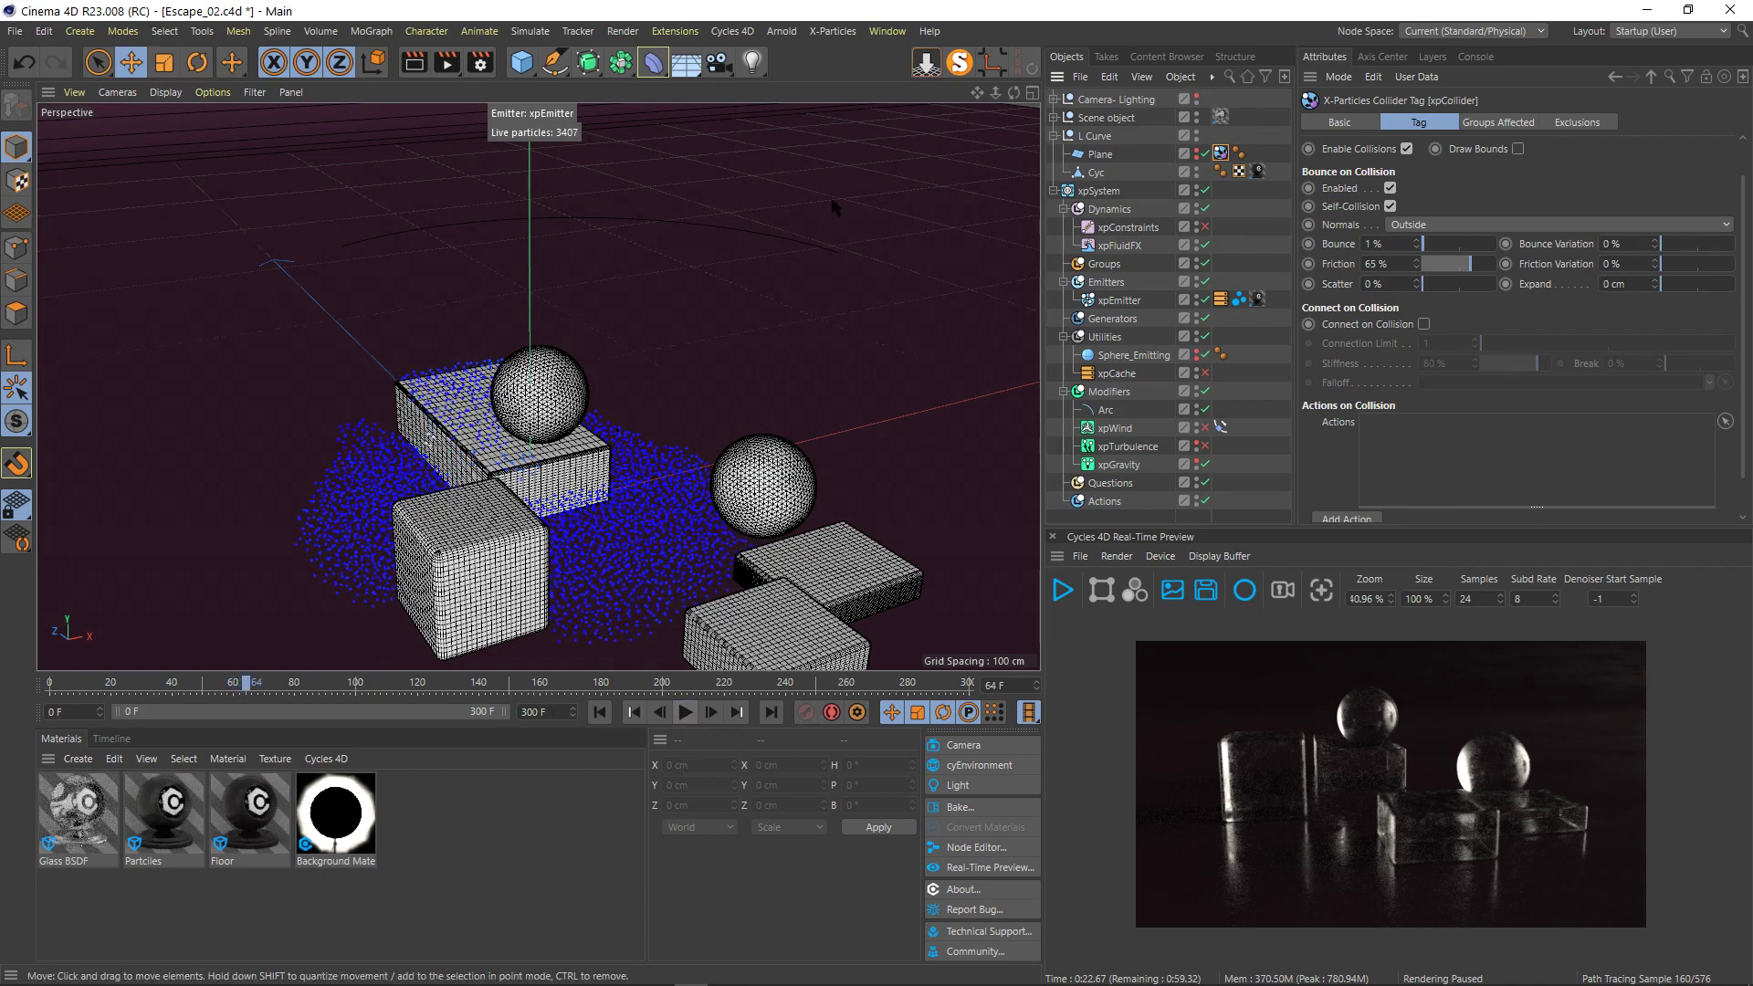
pyautogui.moveTo(1013, 92); pyautogui.dragTo(915, 90)
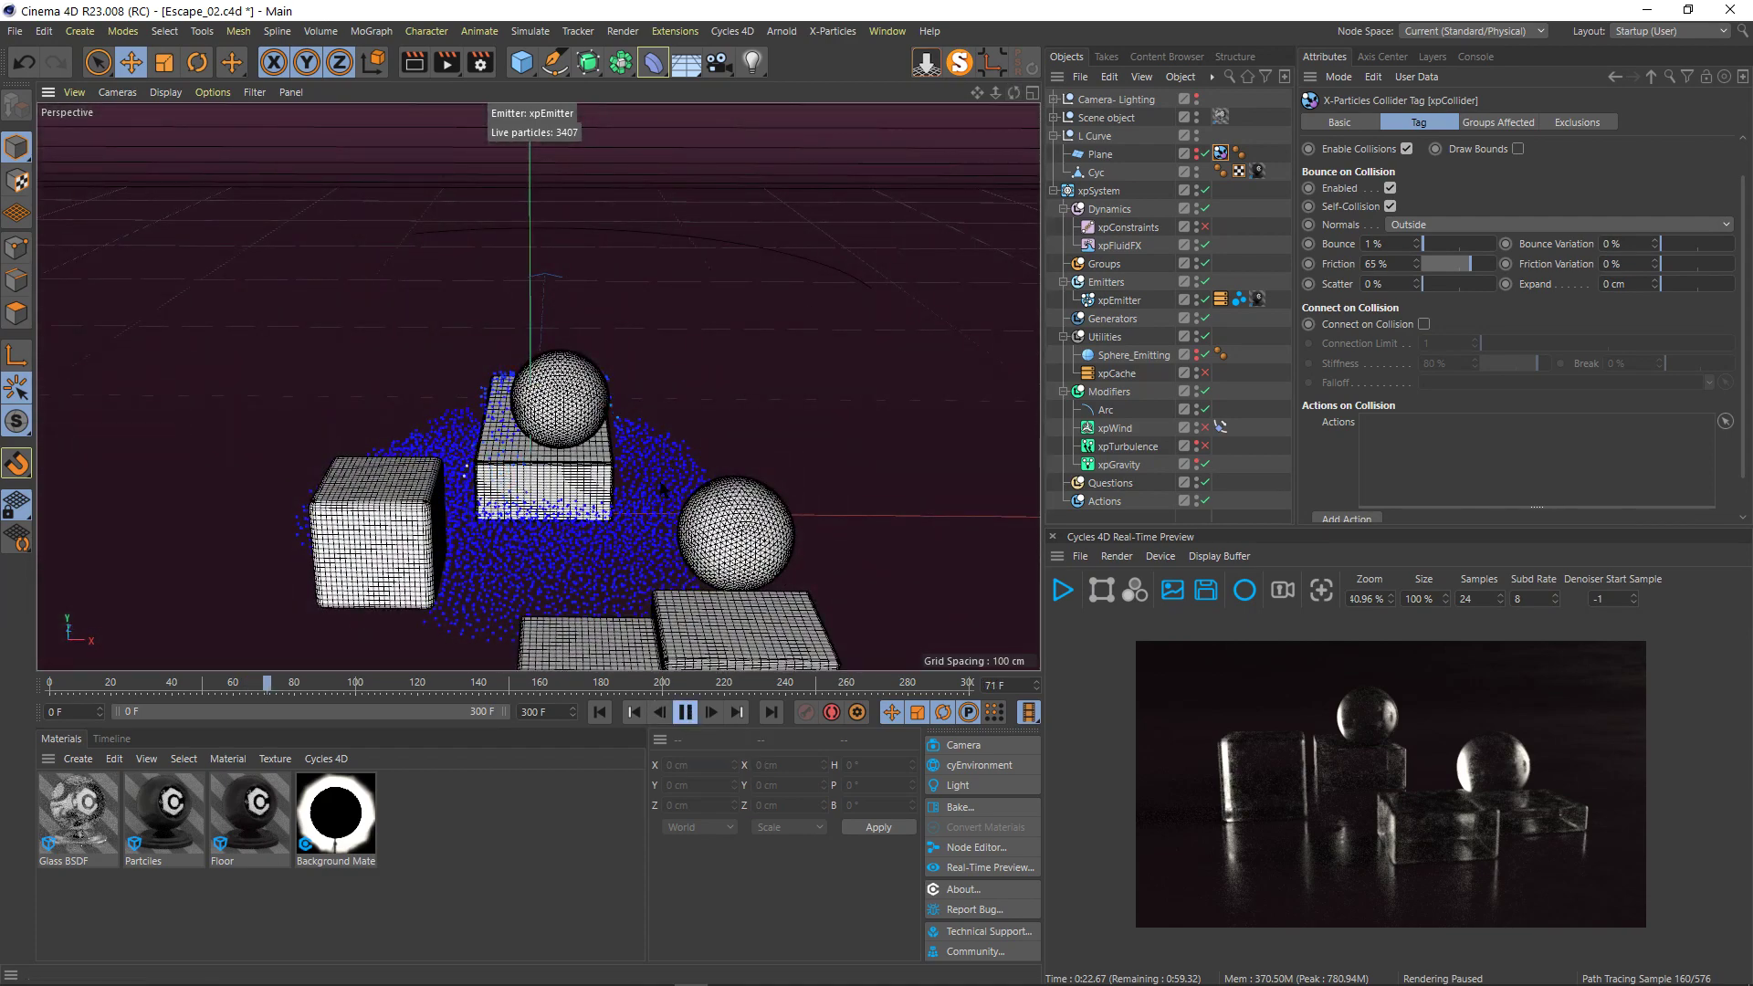
pyautogui.click(686, 712)
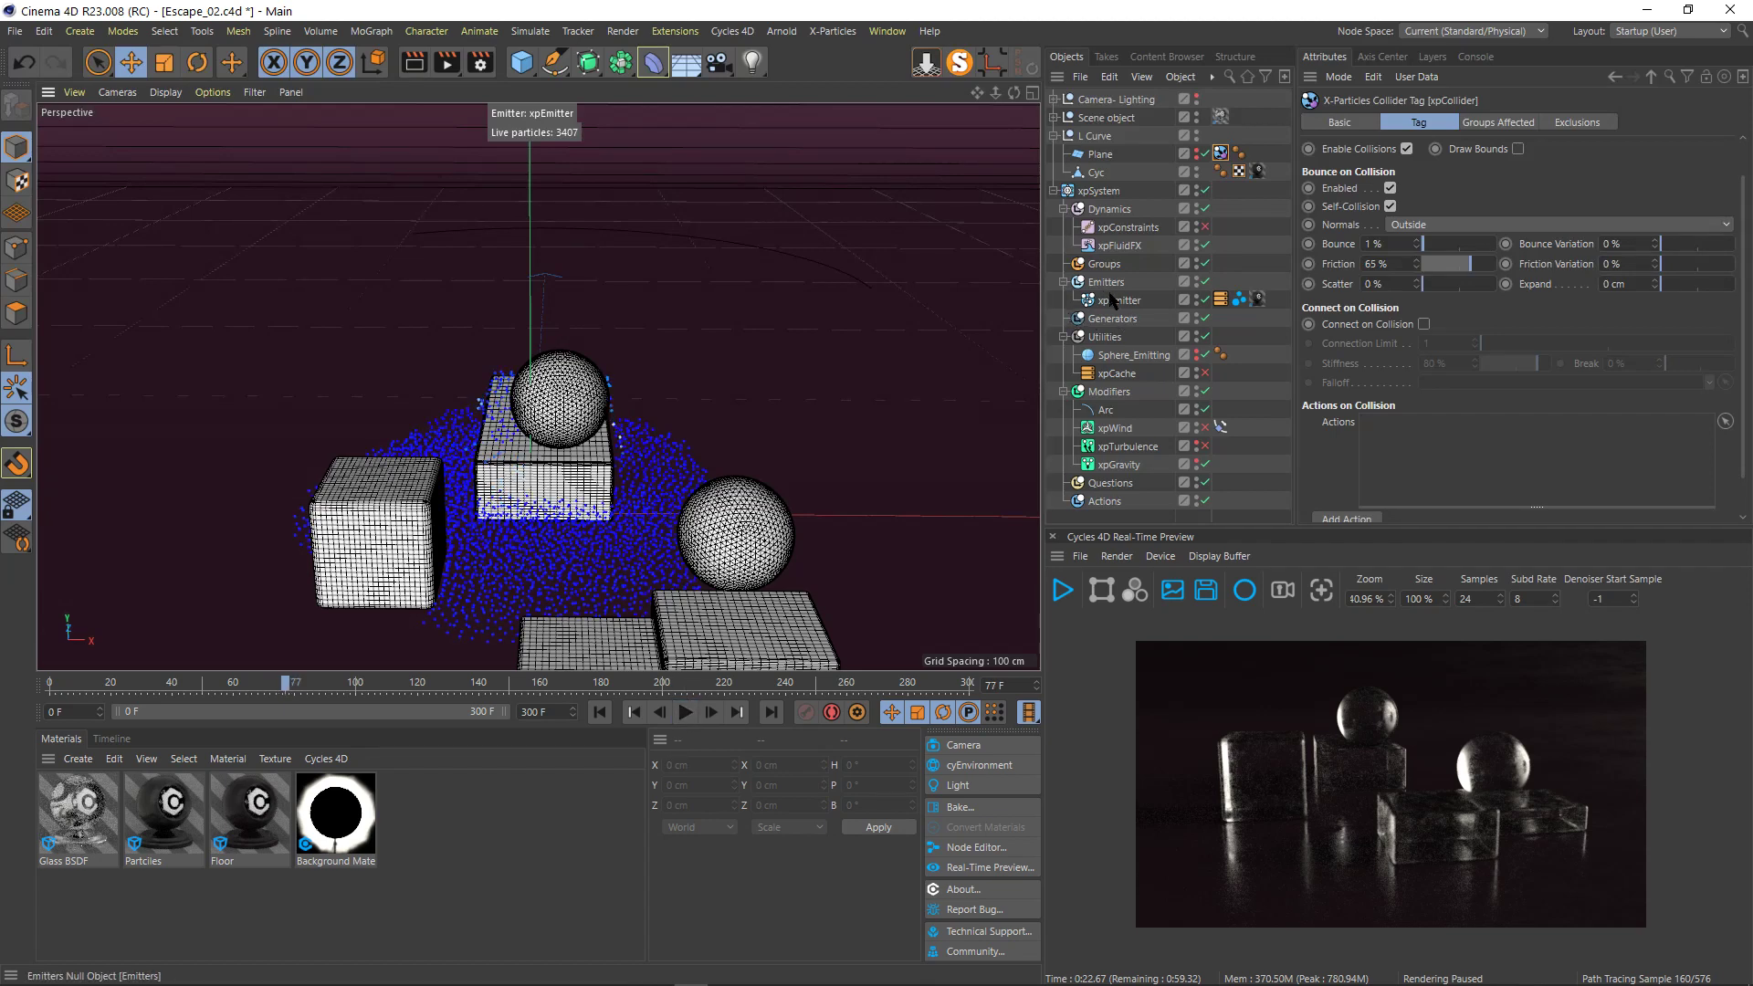
# - Review the xpEmitter's extended General Data and Physical Data settings, including friction and bounce
pyautogui.click(1119, 301)
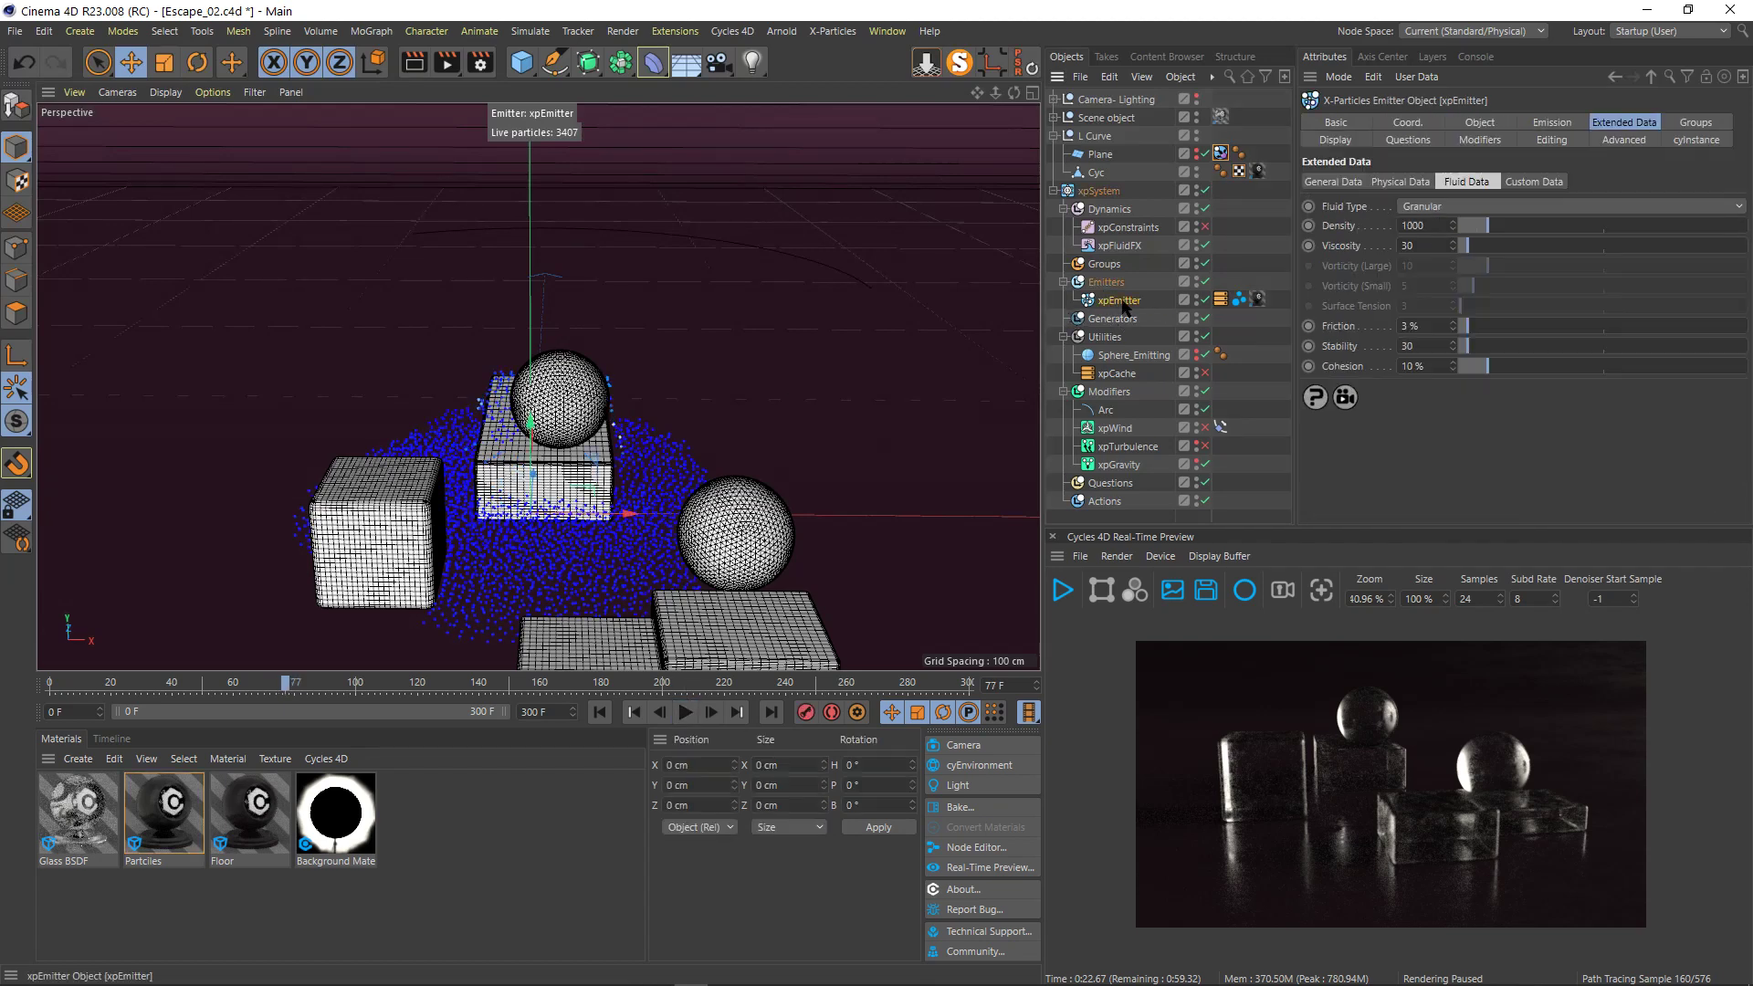
pyautogui.click(1344, 185)
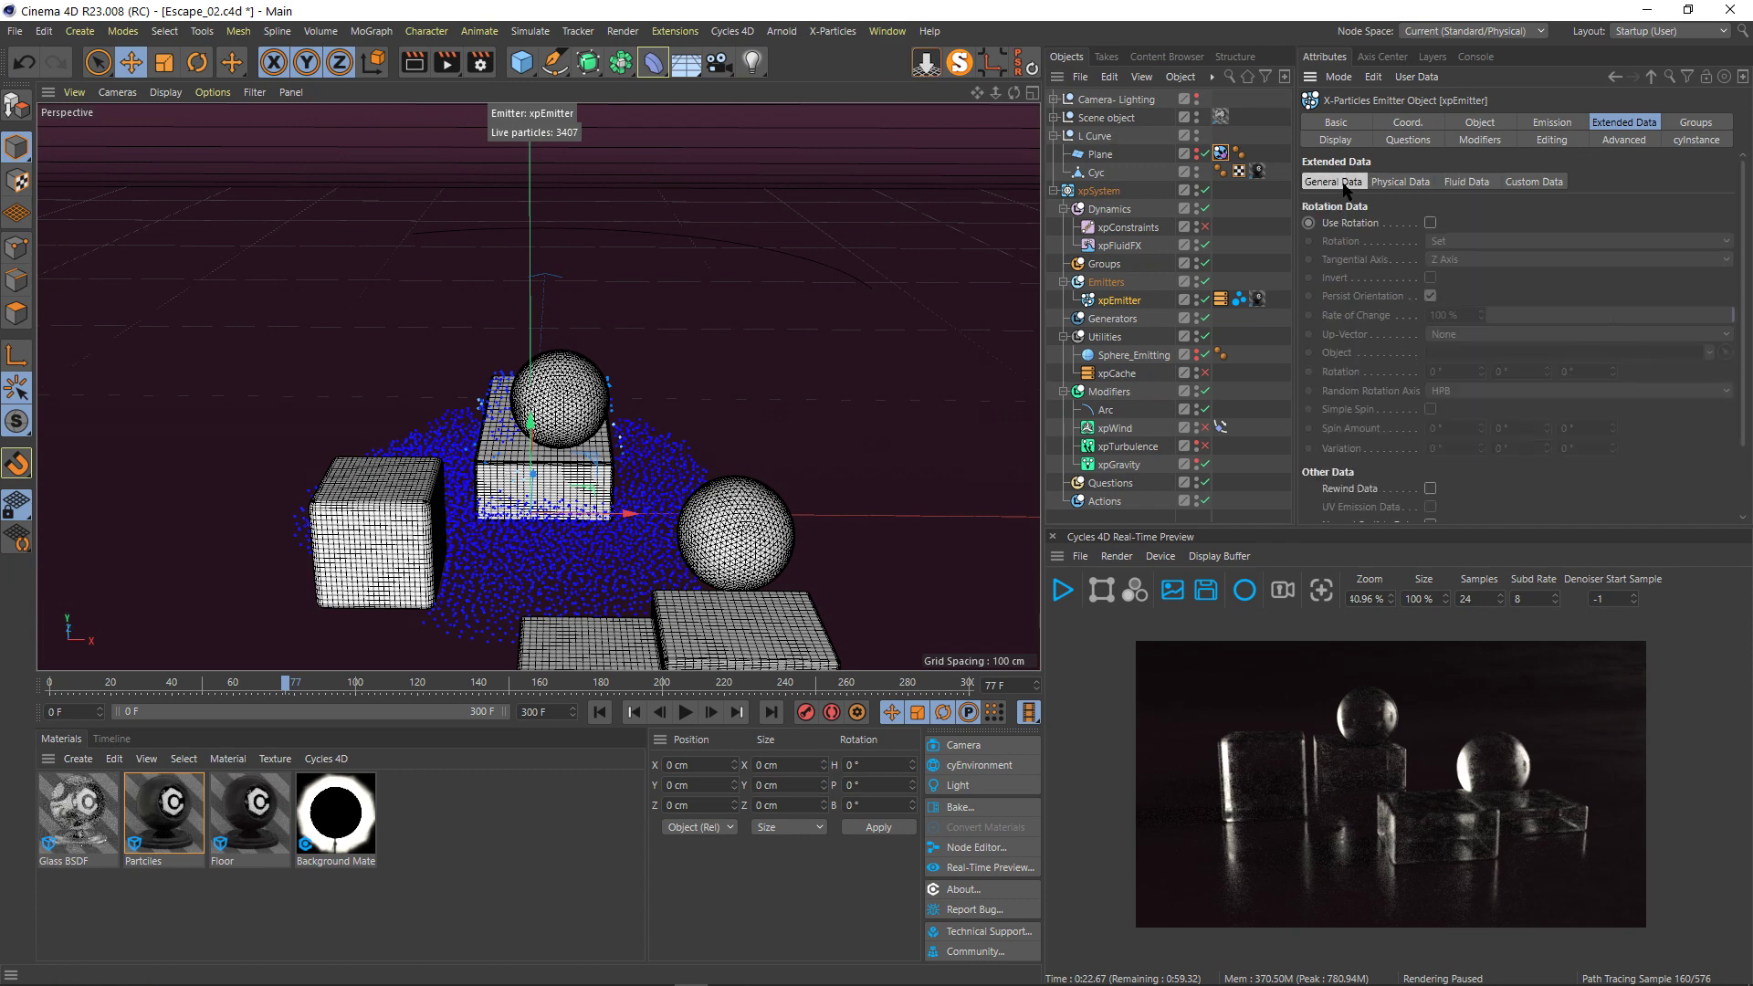
pyautogui.click(1406, 184)
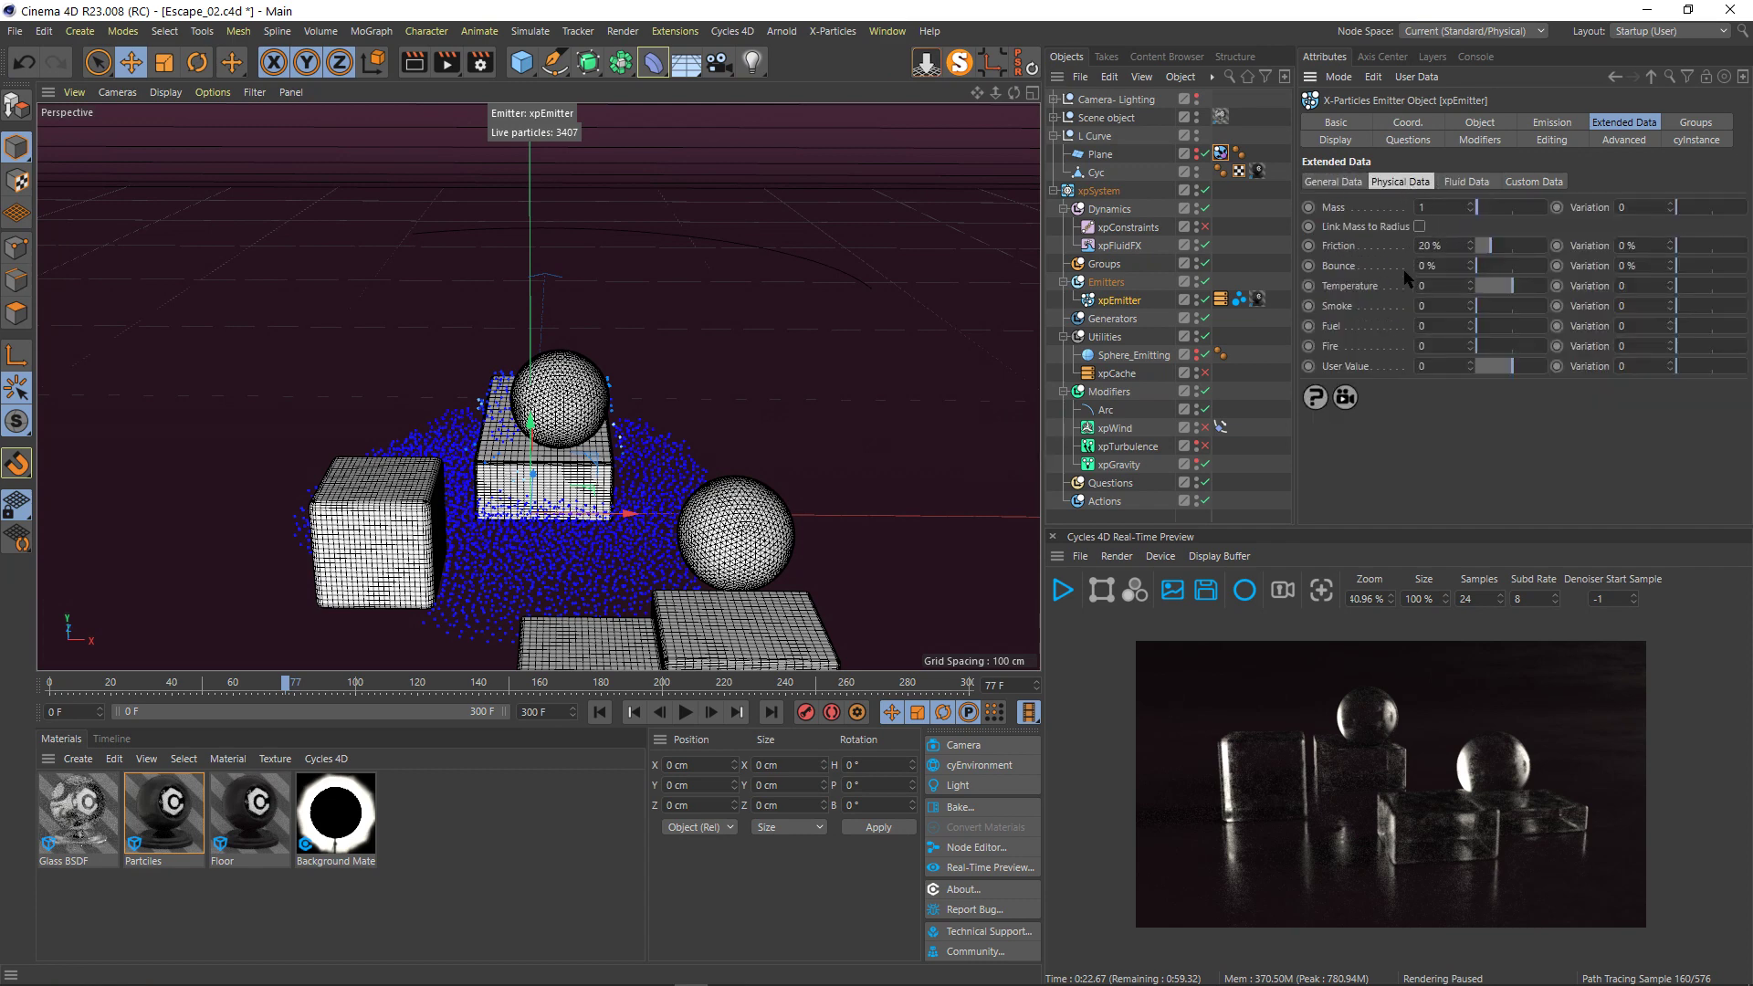
pyautogui.press('F5')
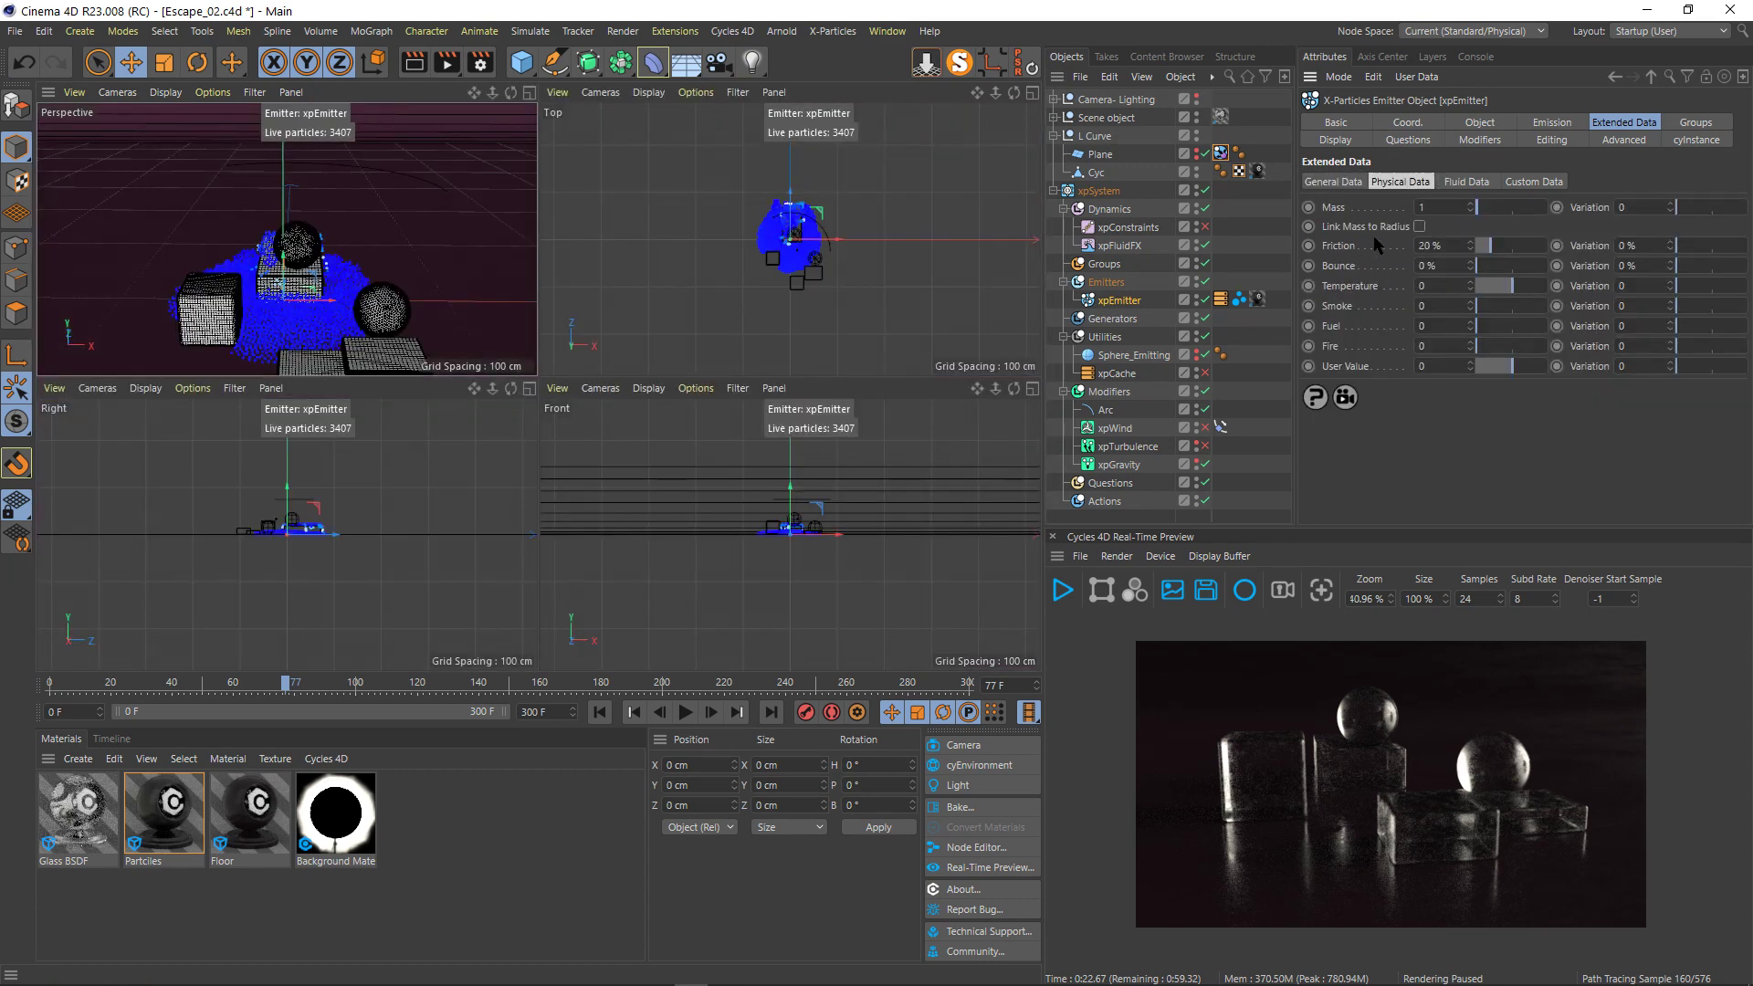
pyautogui.middleClick(464, 272)
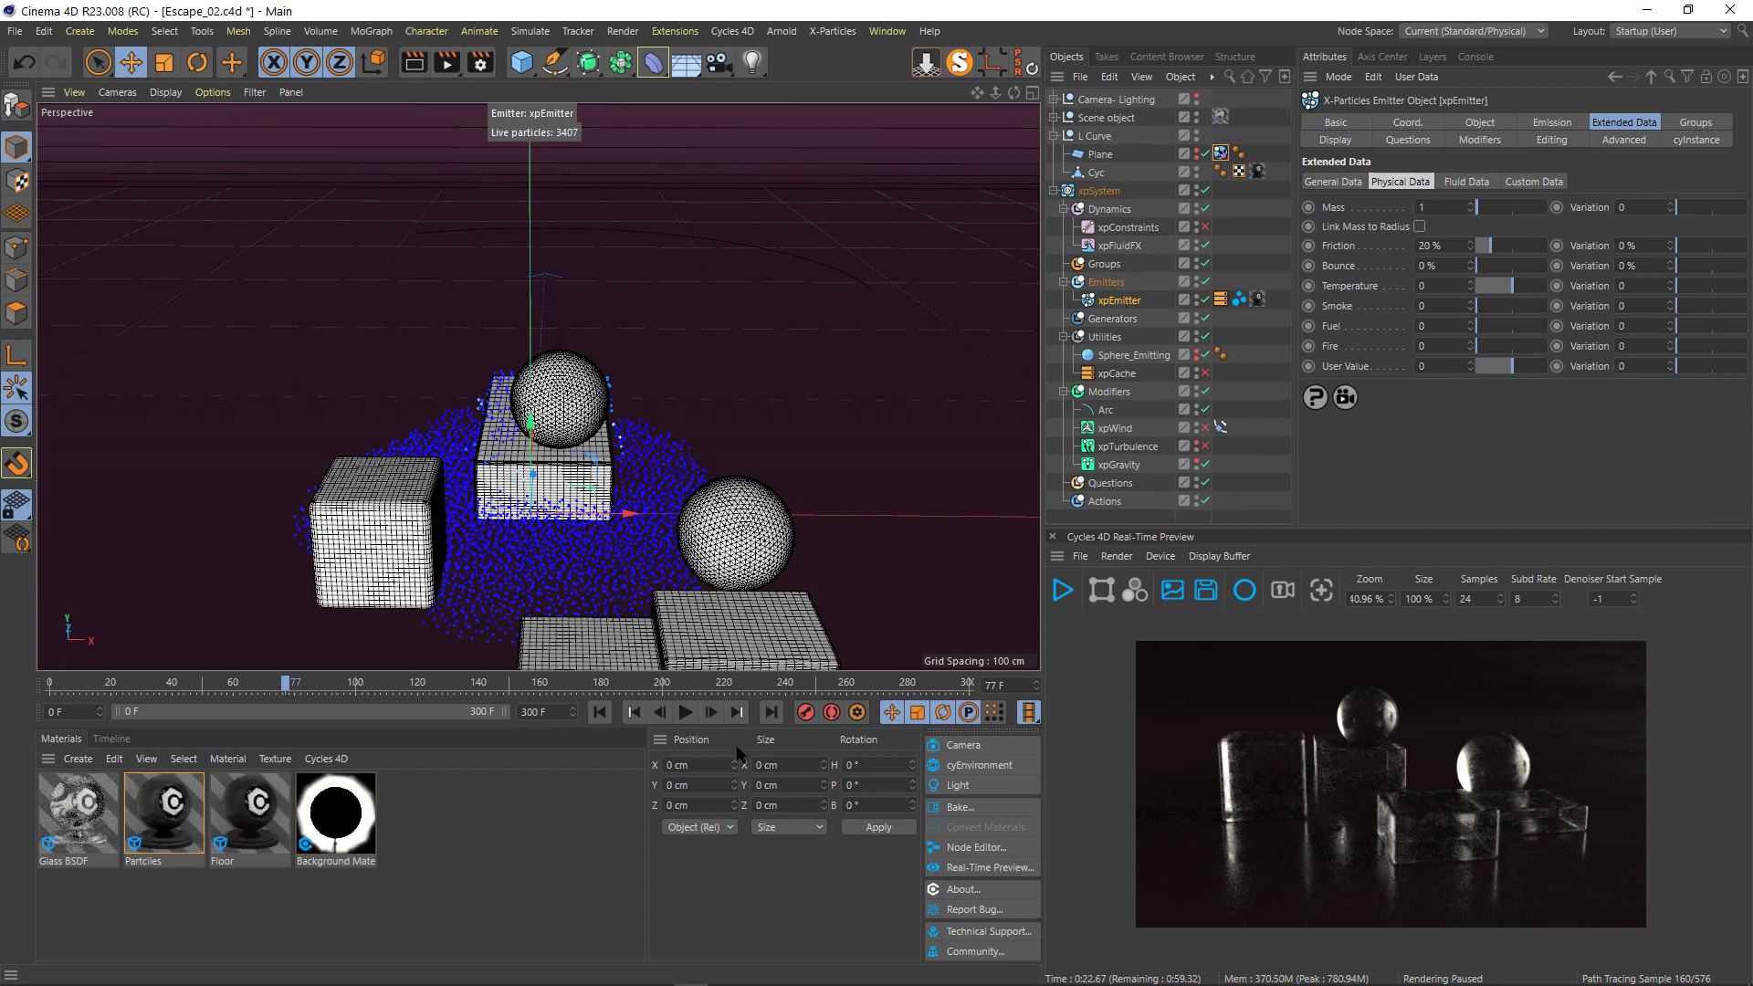
# - Rewind the animation to frame 0 and reframe the perspective view around the whole scene
pyautogui.click(600, 712)
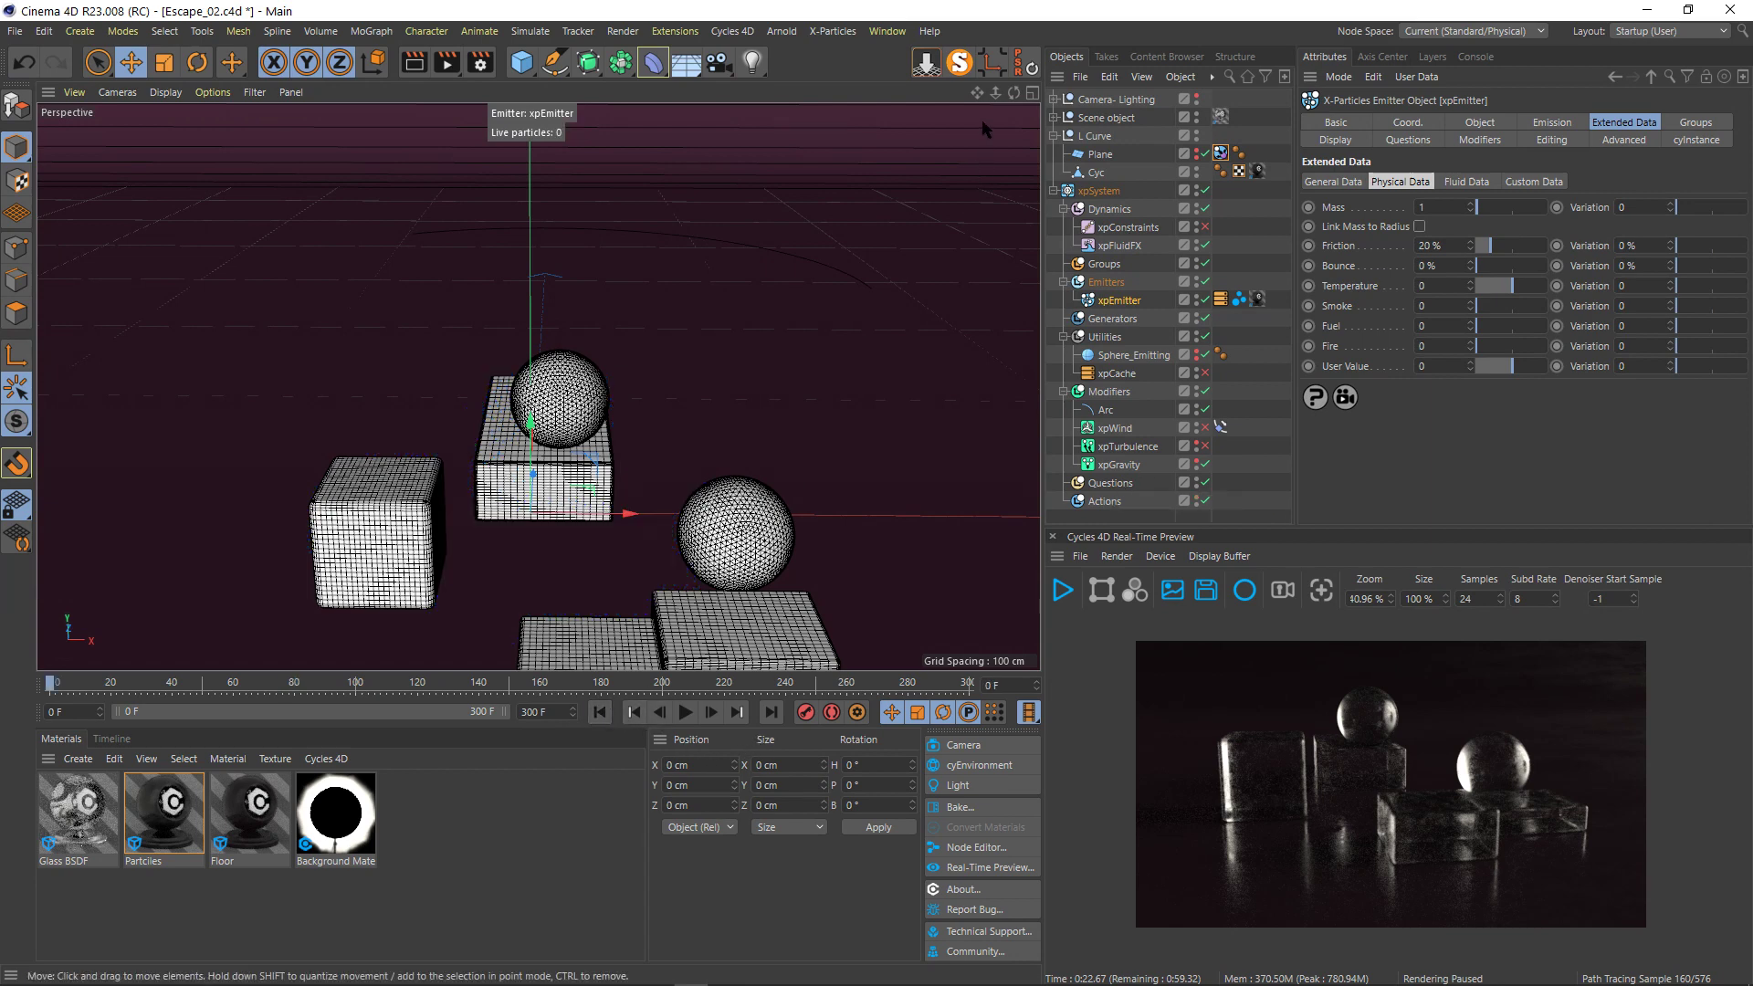
pyautogui.moveTo(995, 94); pyautogui.dragTo(975, 91)
pyautogui.scroll(3, 621, 251)
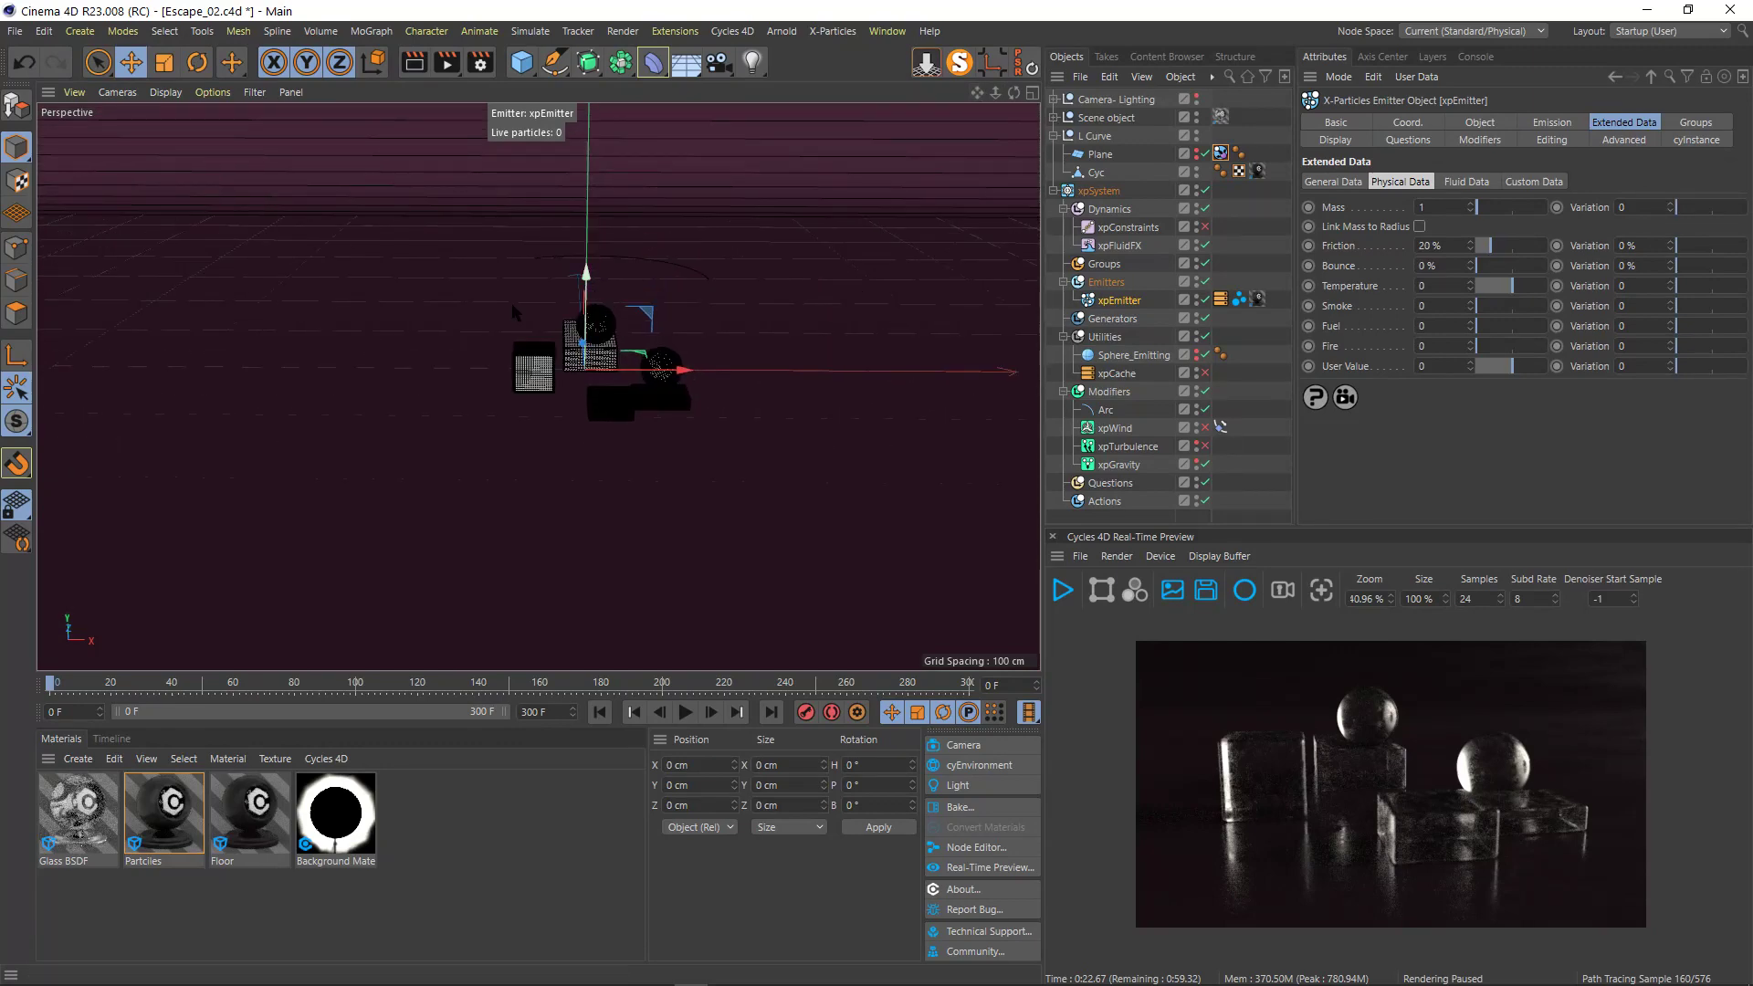
# - Play the simulation briefly, switch from the xpGravity modifier to xpTurbulence, and rewind the animation to frame 0
pyautogui.scroll(5, 511, 303)
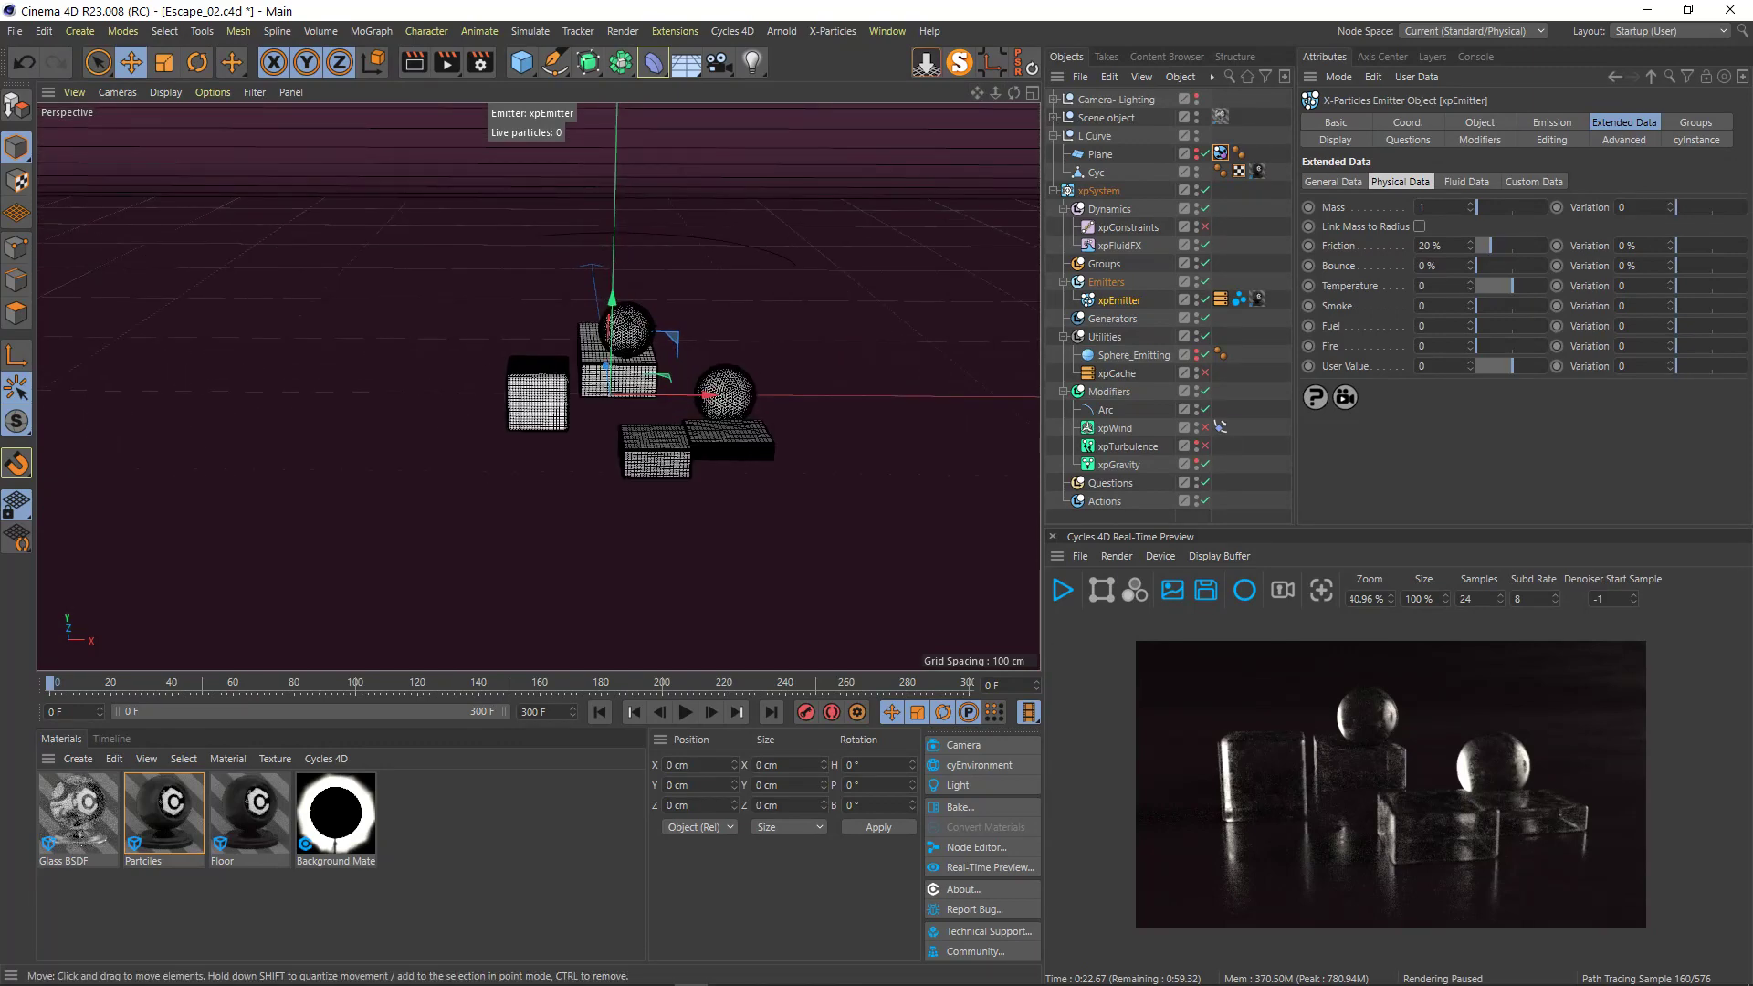
pyautogui.click(686, 712)
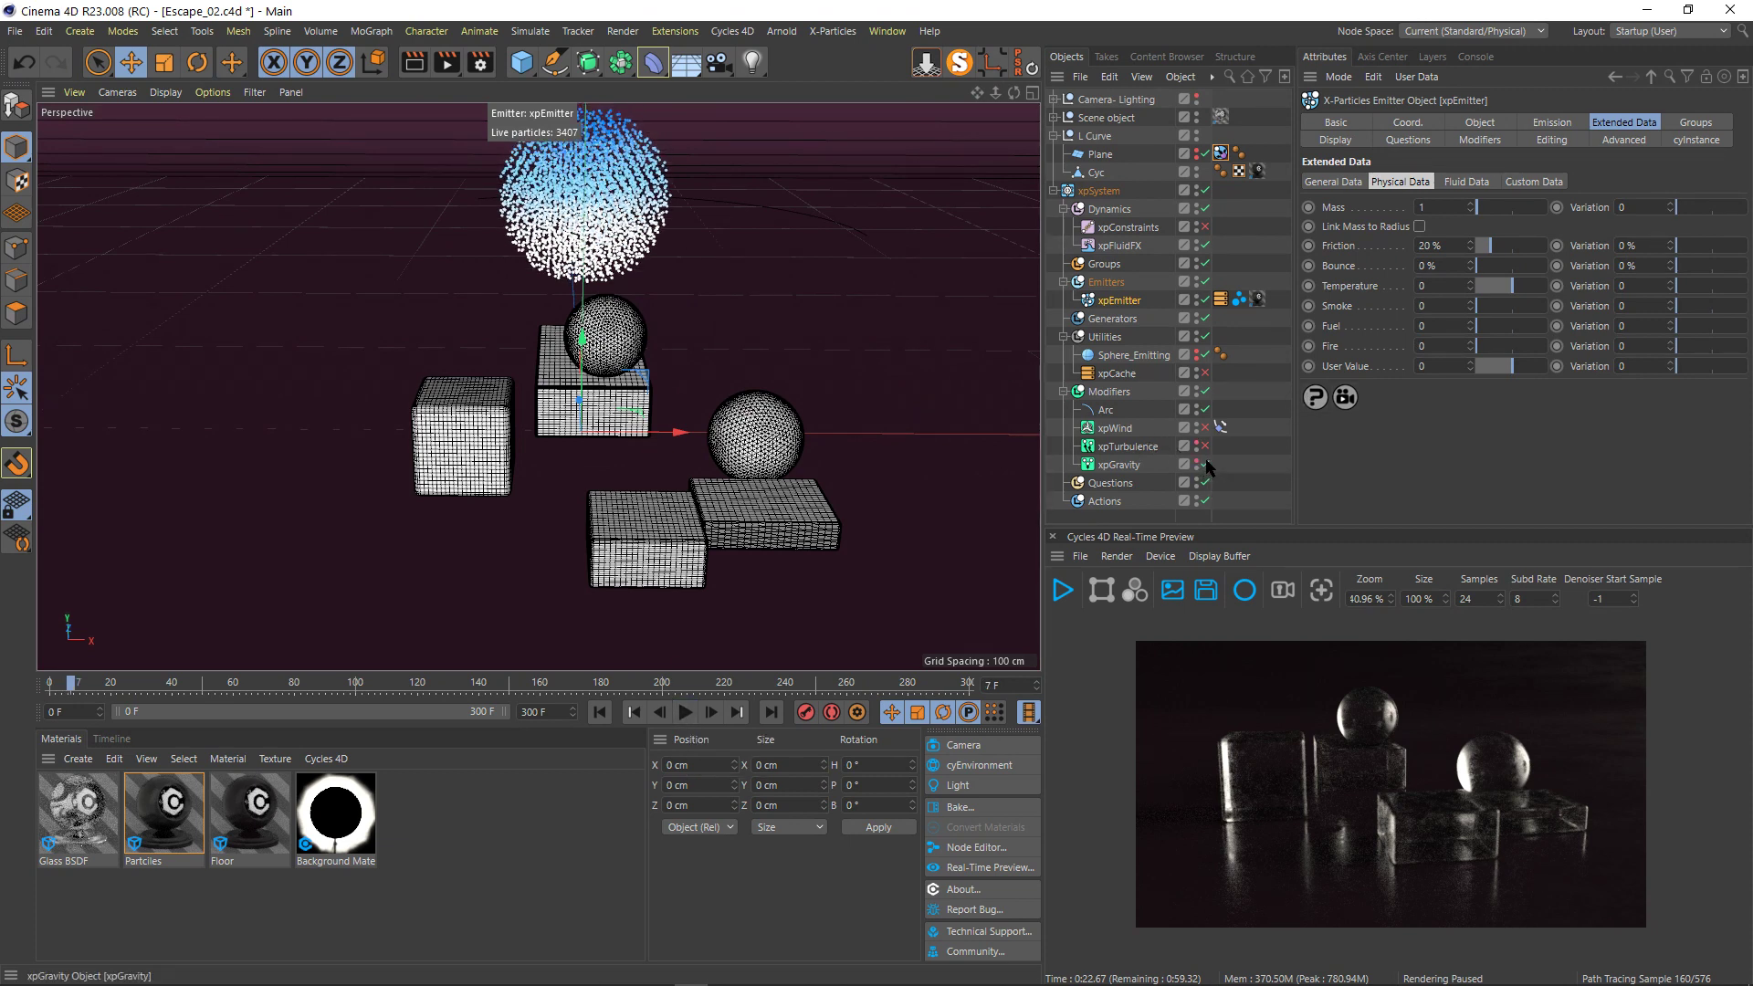
pyautogui.click(1129, 447)
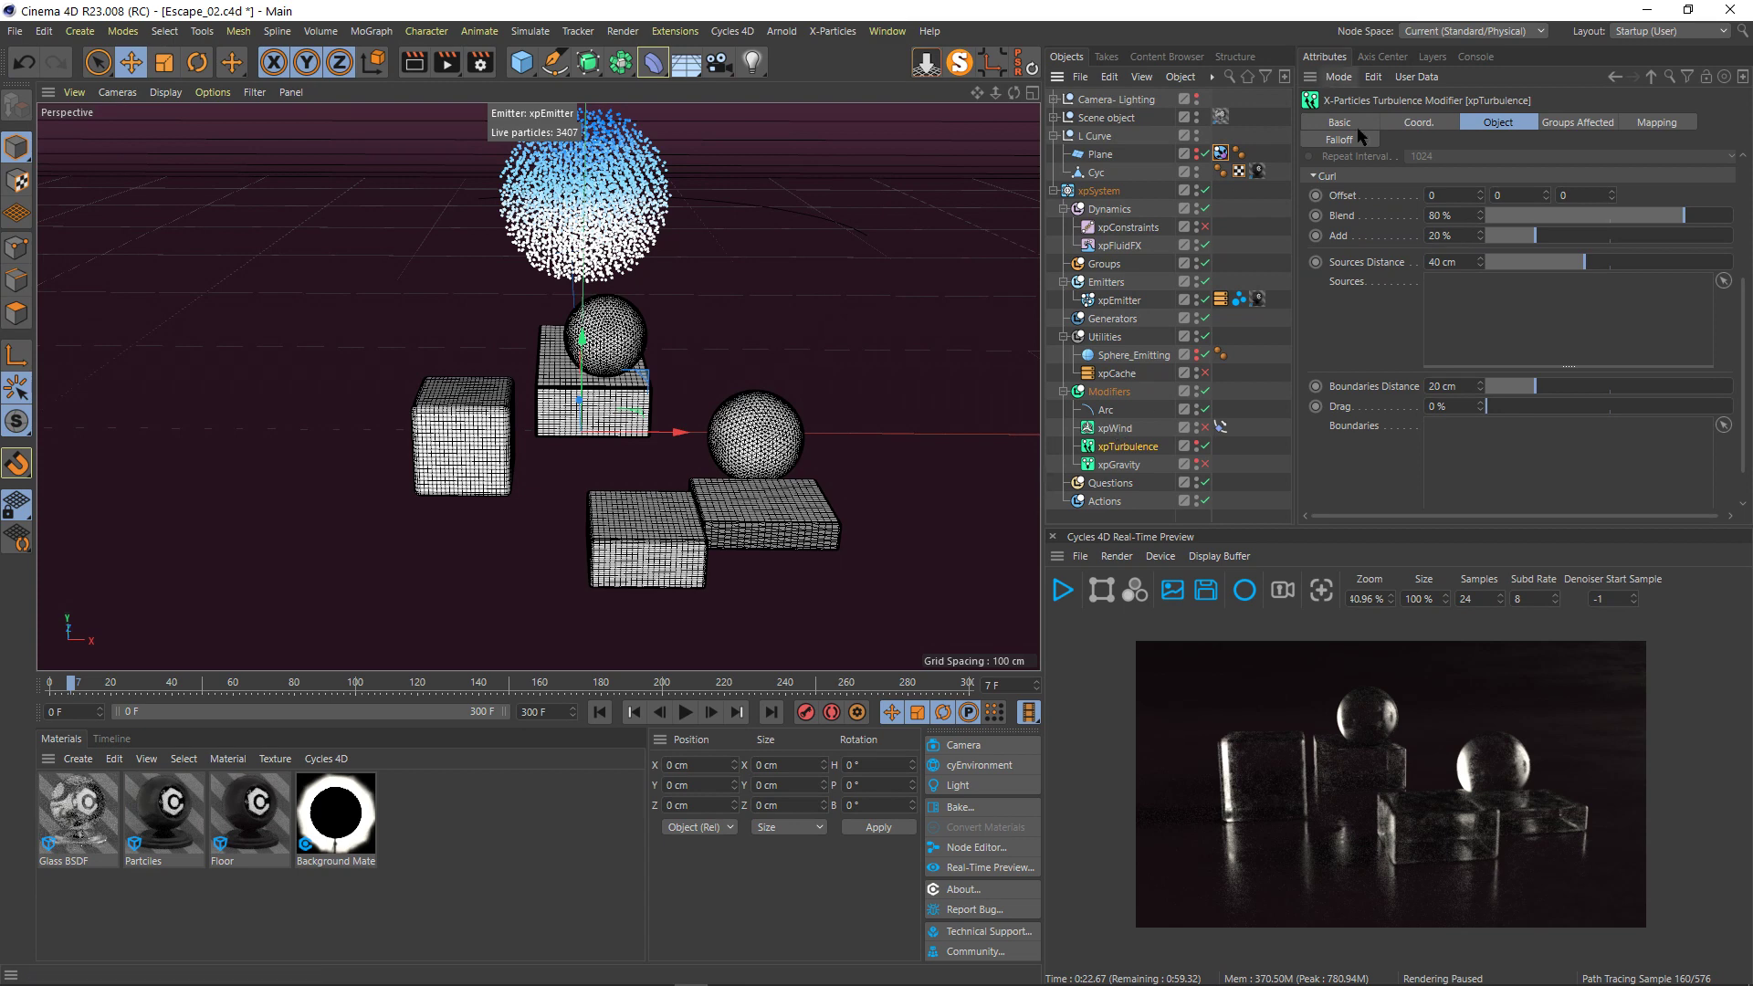
pyautogui.click(600, 712)
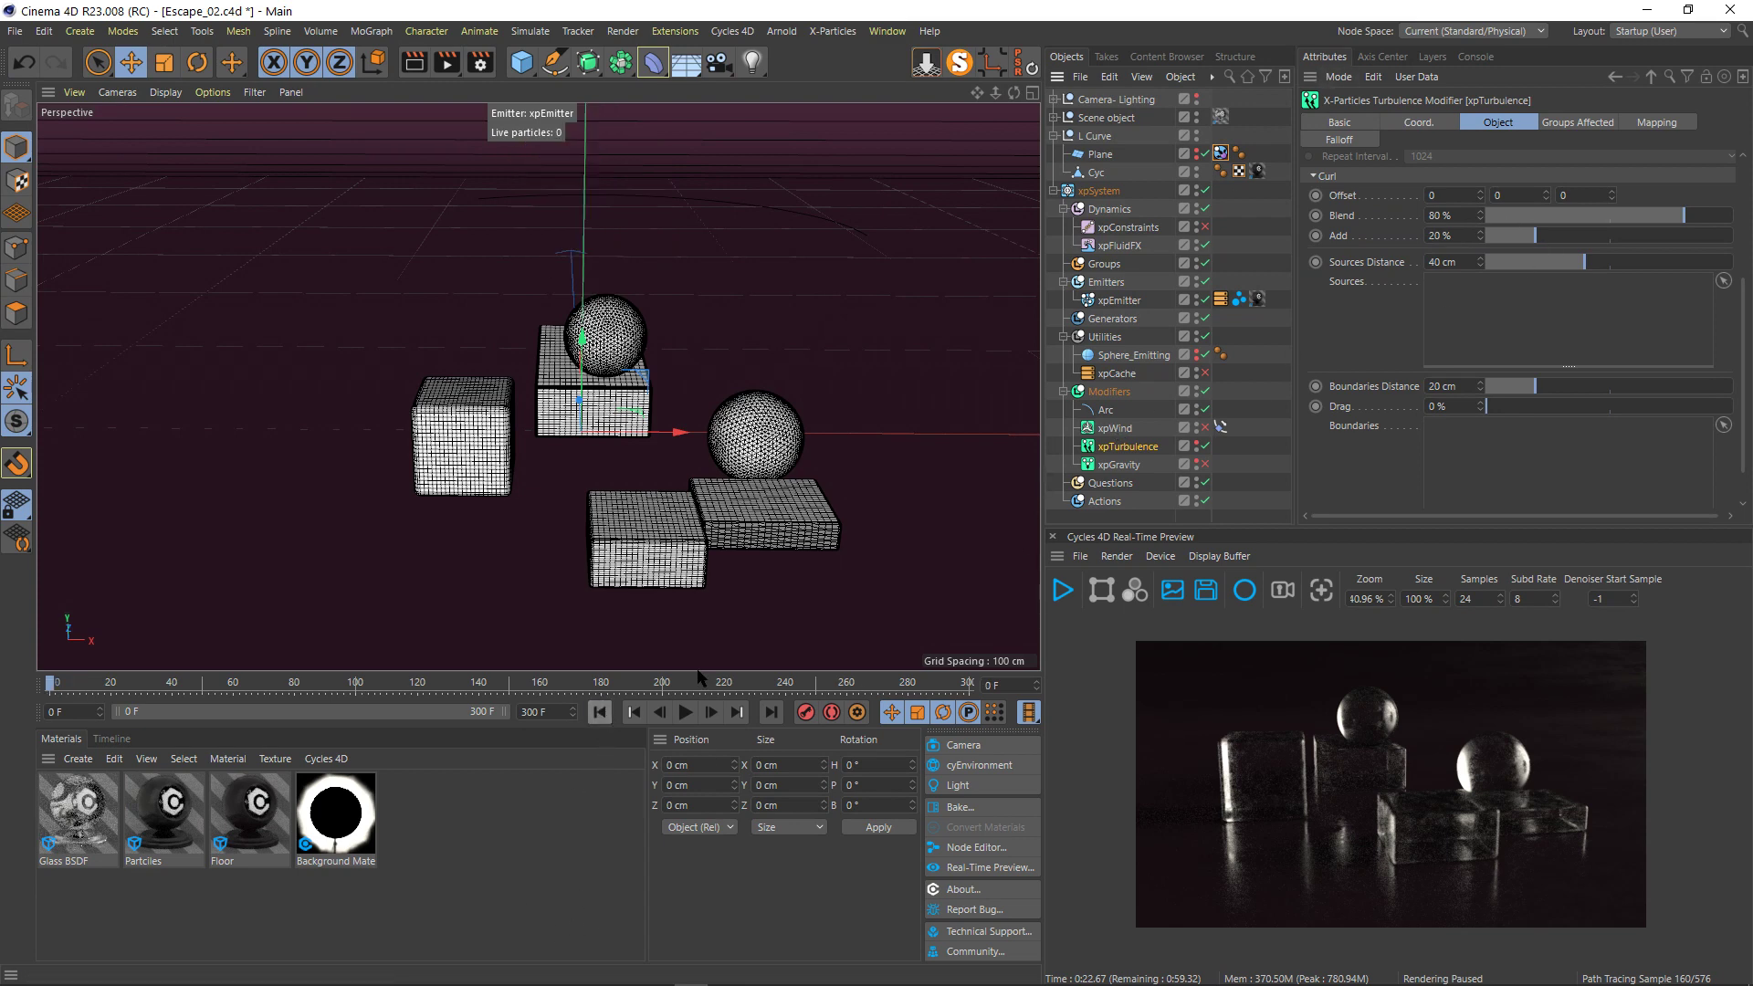
# - Play the simulation with turbulence alone to frame 73 and review the xpTurbulence object properties
pyautogui.moveTo(977, 93); pyautogui.dragTo(531, 448)
pyautogui.click(687, 713)
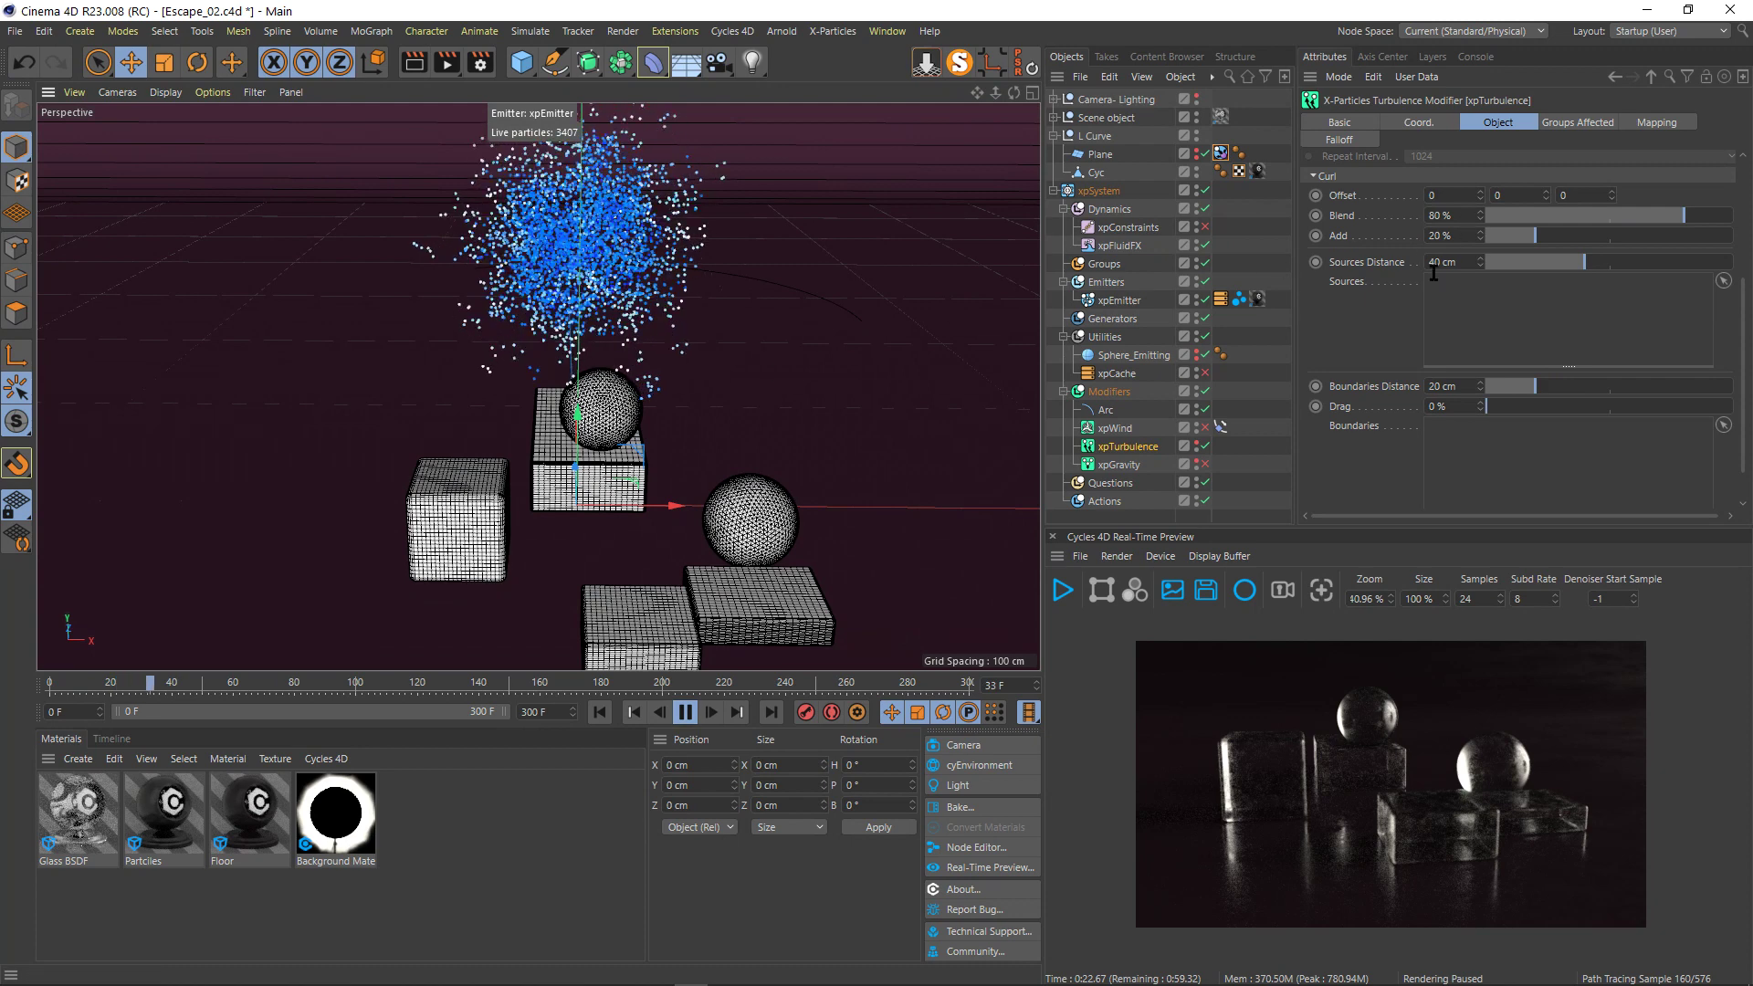
pyautogui.scroll(4, 1364, 299)
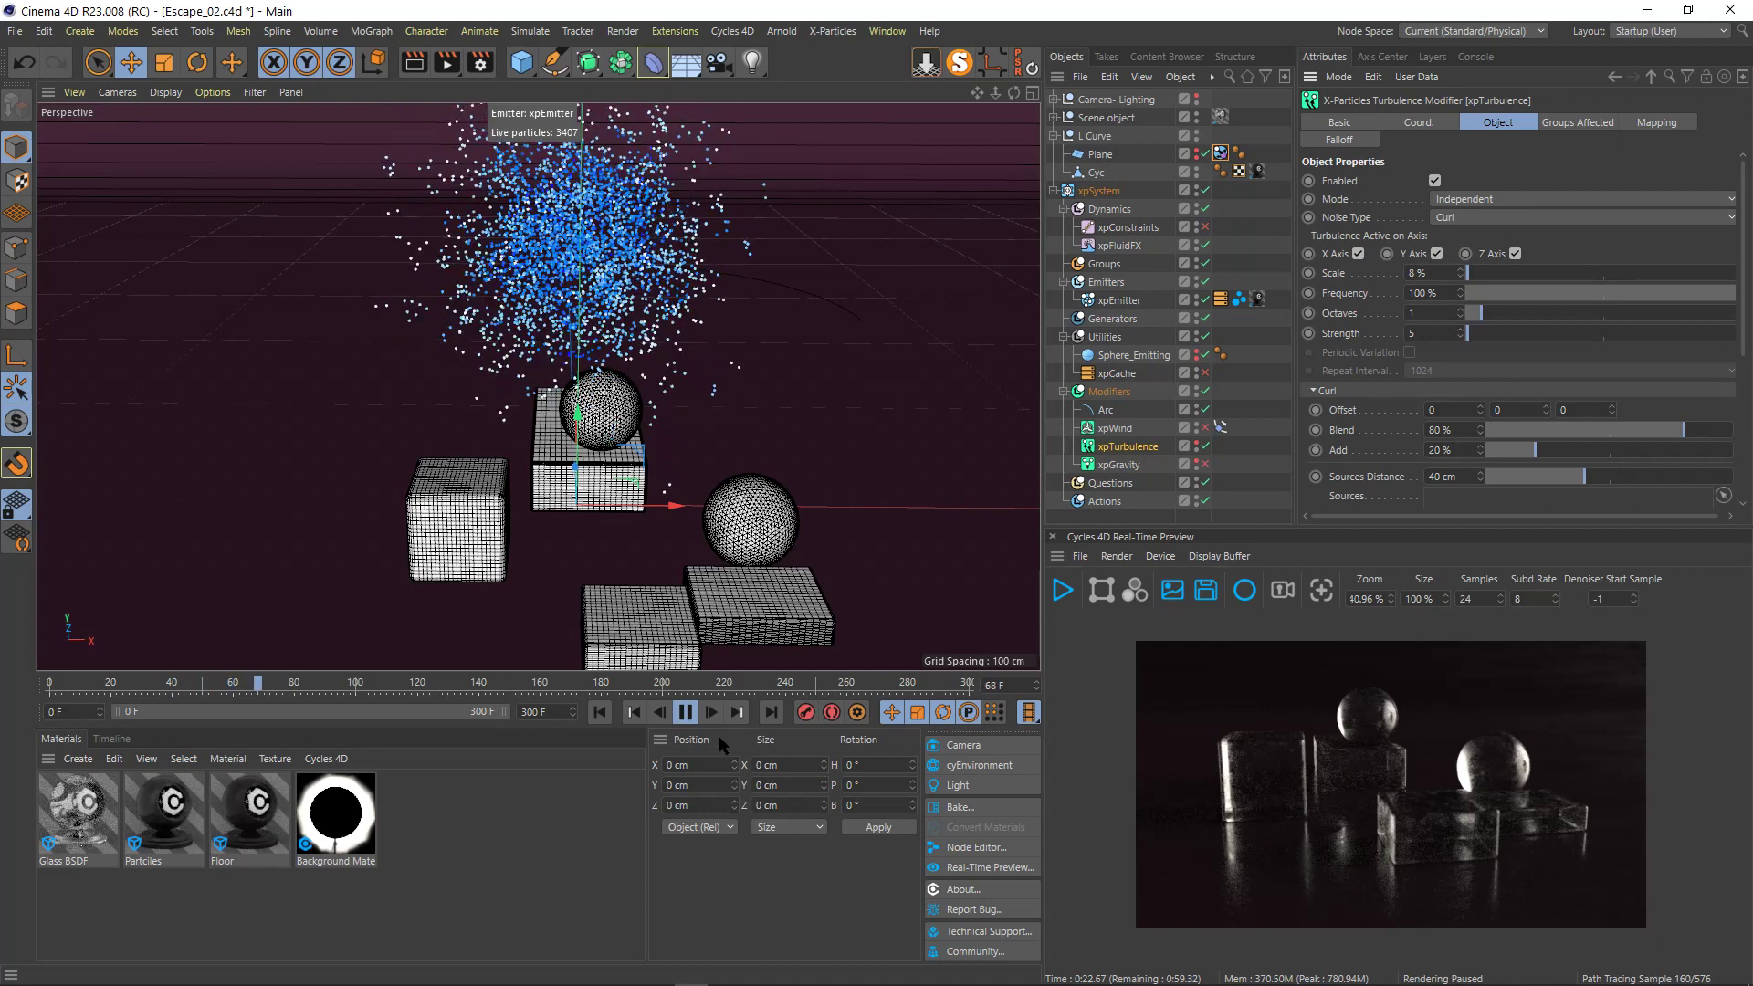
pyautogui.click(686, 713)
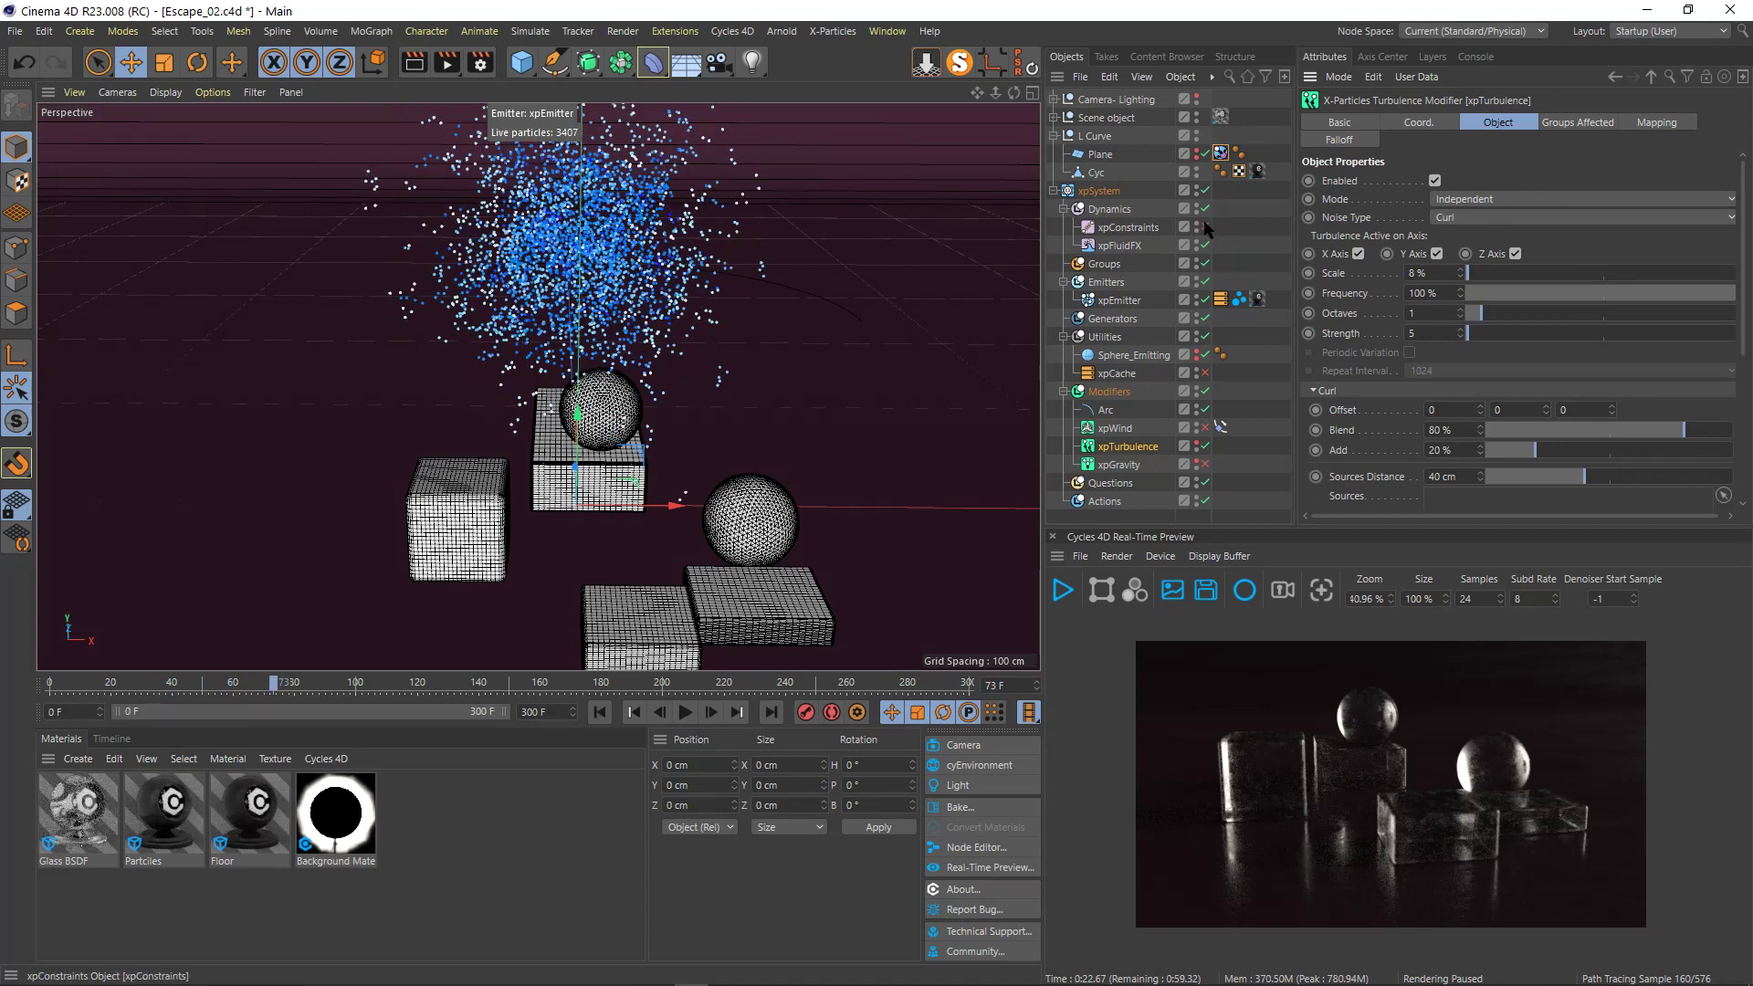
# - Enable xpConstraints, open its connection settings, and replay the simulation from the start to frame 95
pyautogui.click(600, 713)
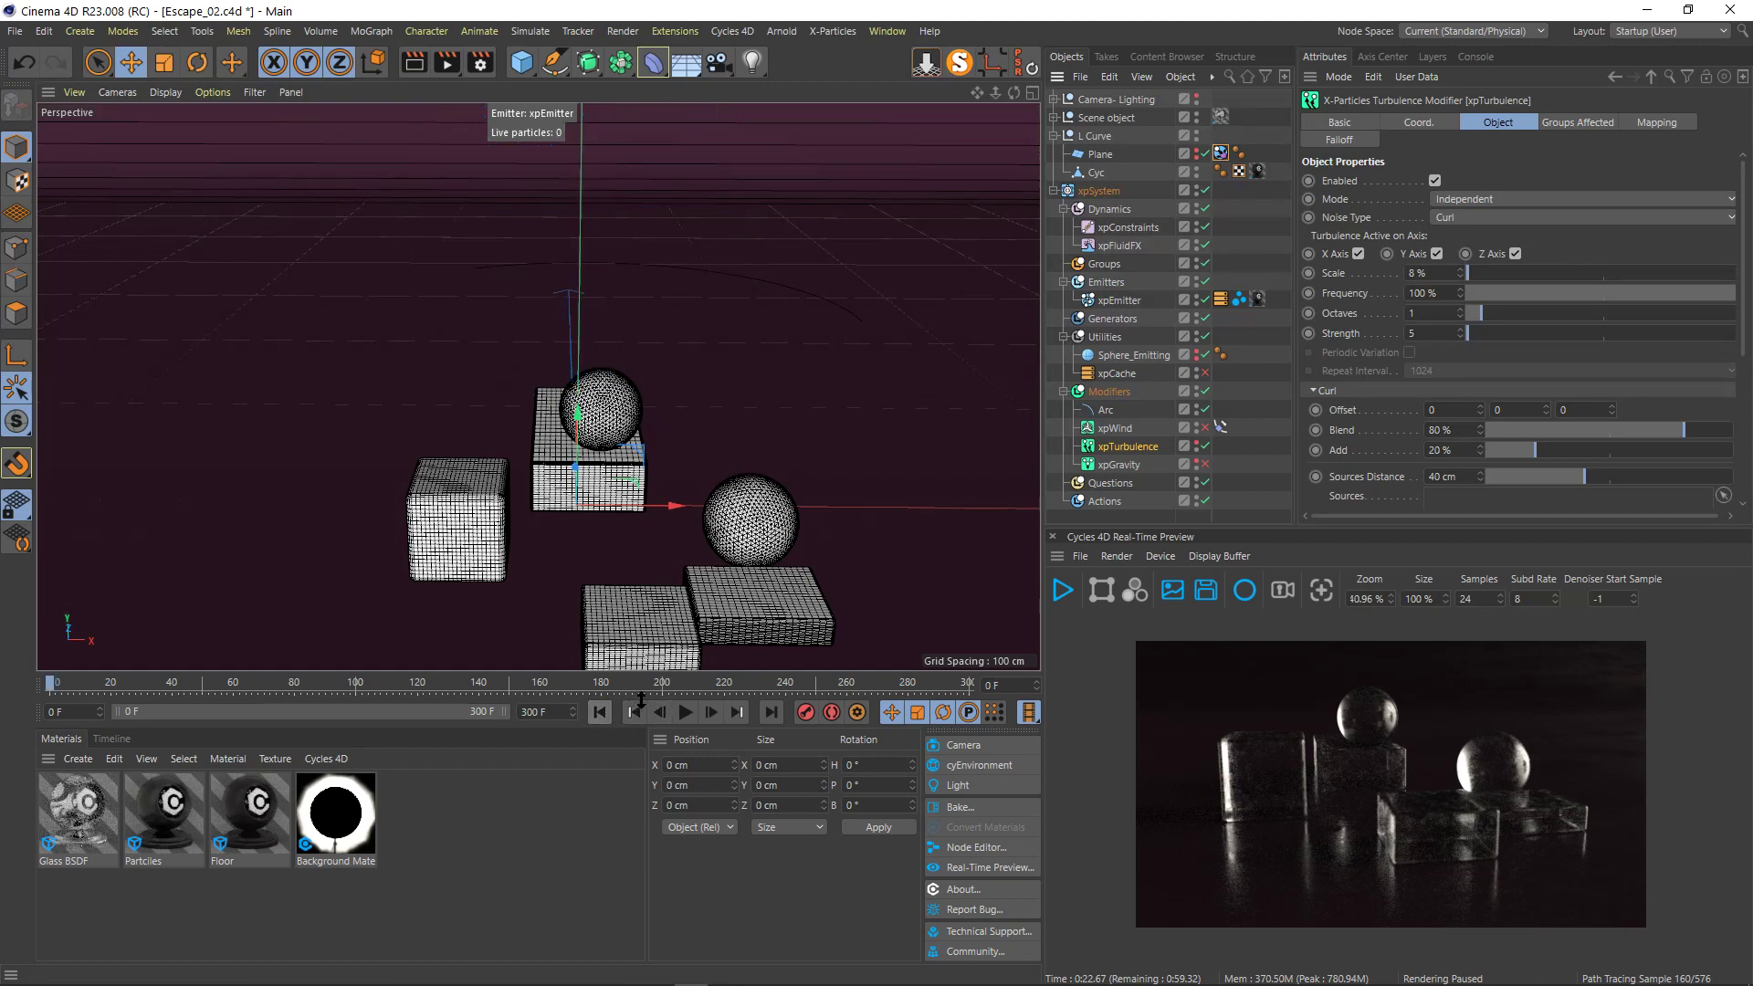
pyautogui.click(1129, 228)
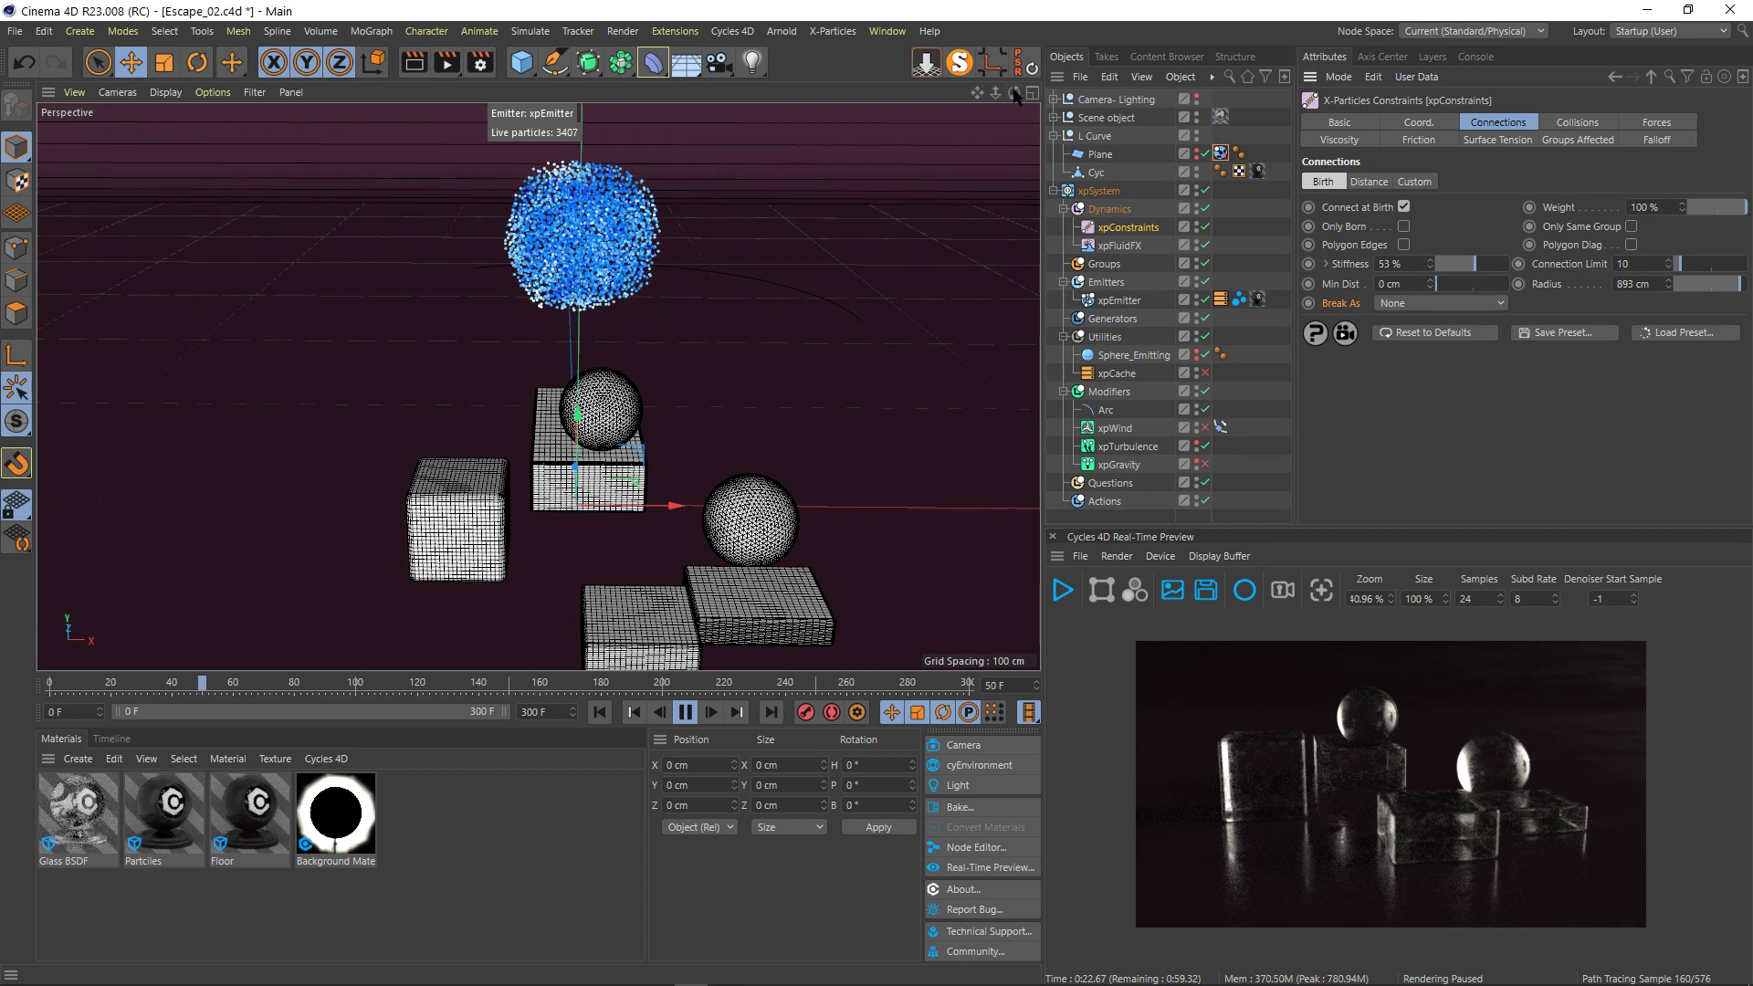
pyautogui.keyDown('alt'); pyautogui.moveTo(568, 219); pyautogui.dragTo(1017, 95); pyautogui.keyUp('alt')
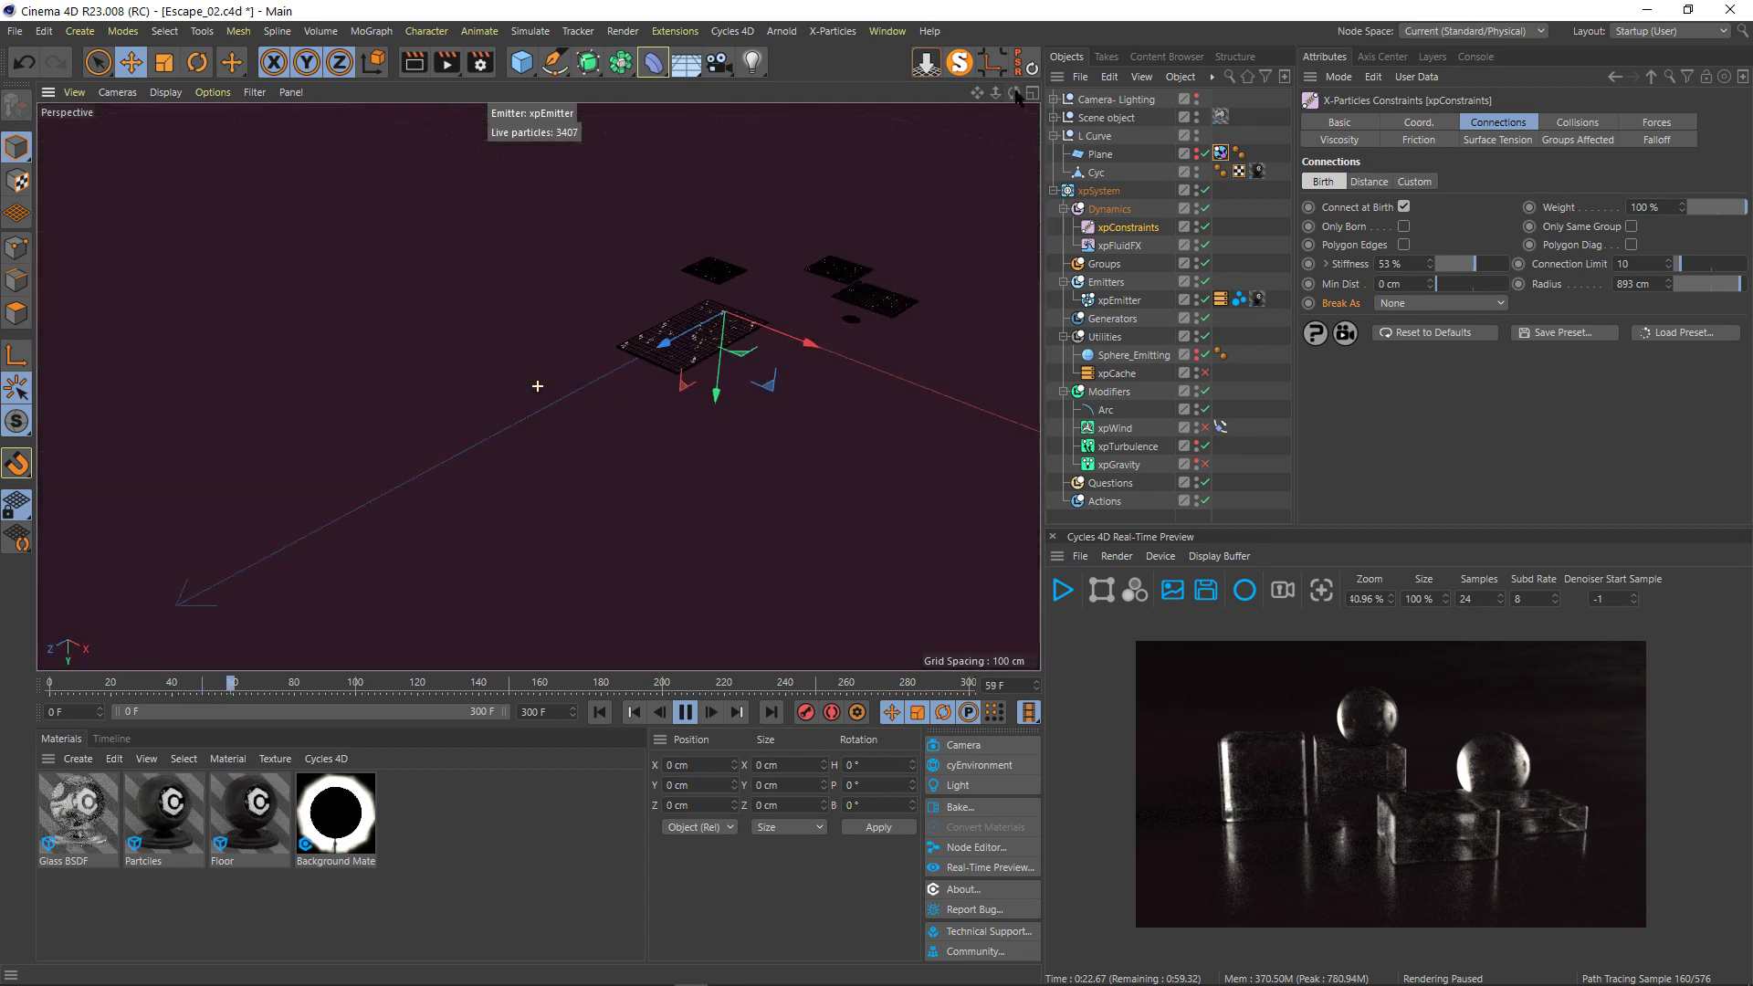
pyautogui.hotkey('ctrl', 'shift', 'z')
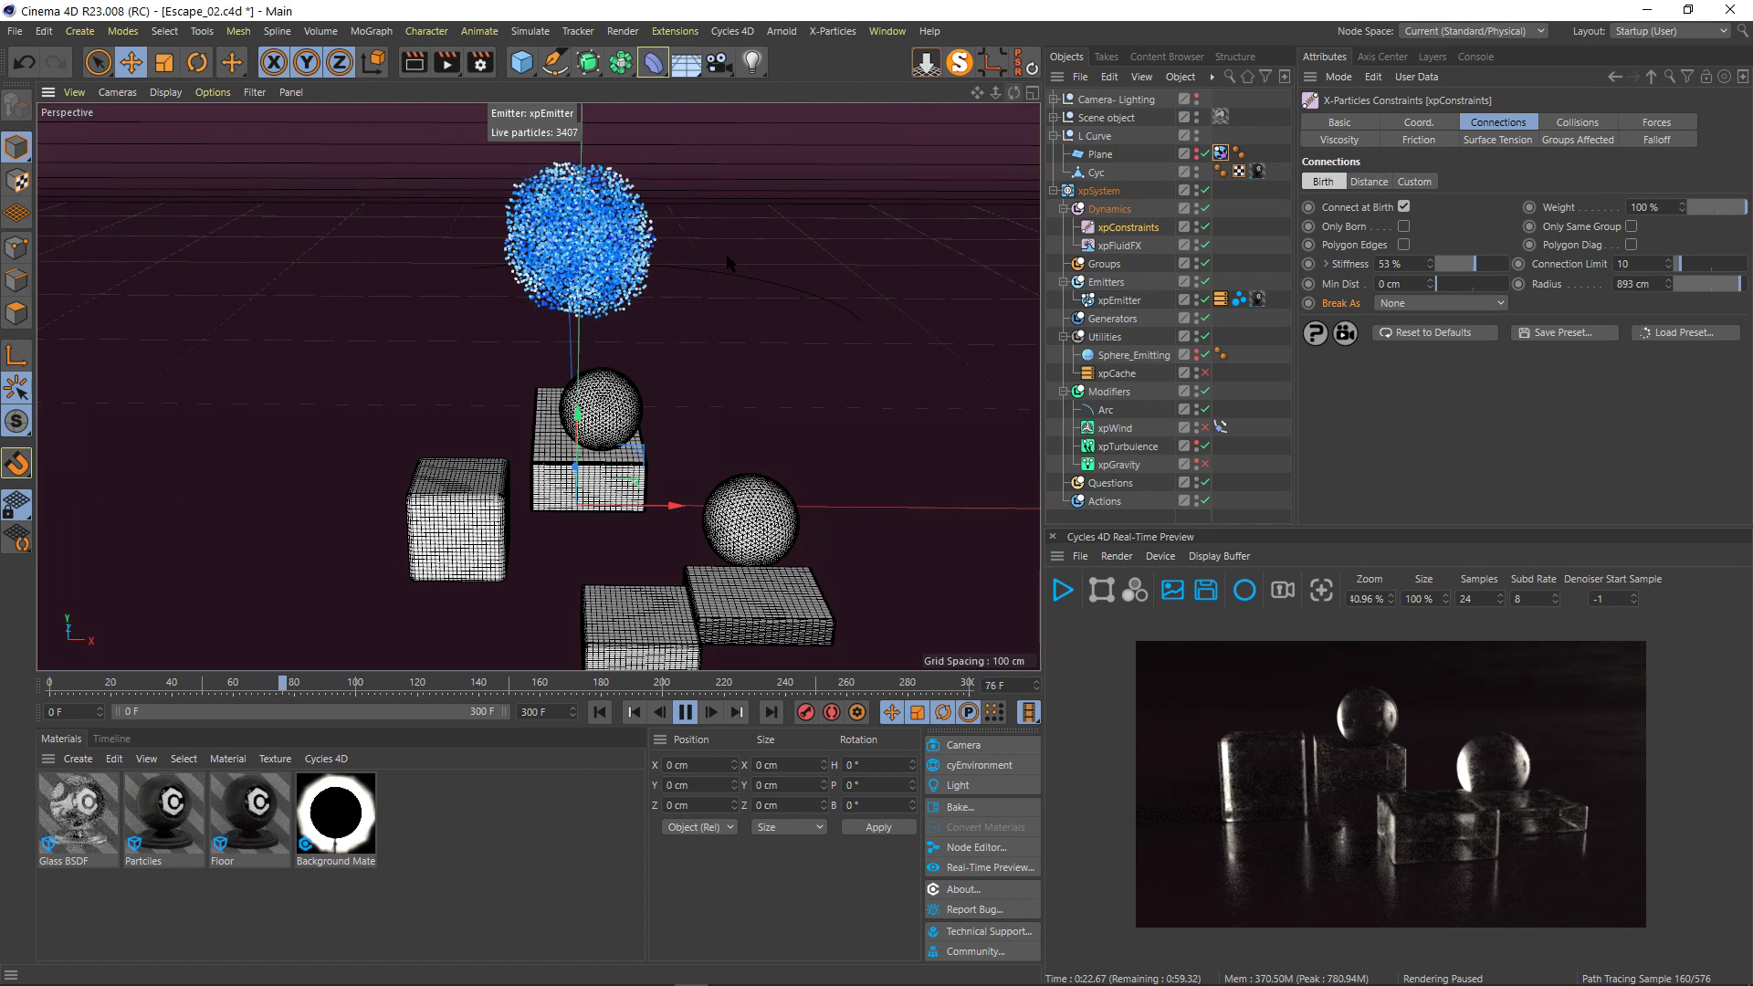
pyautogui.keyDown('alt'); pyautogui.moveTo(714, 252); pyautogui.dragTo(693, 358); pyautogui.keyUp('alt')
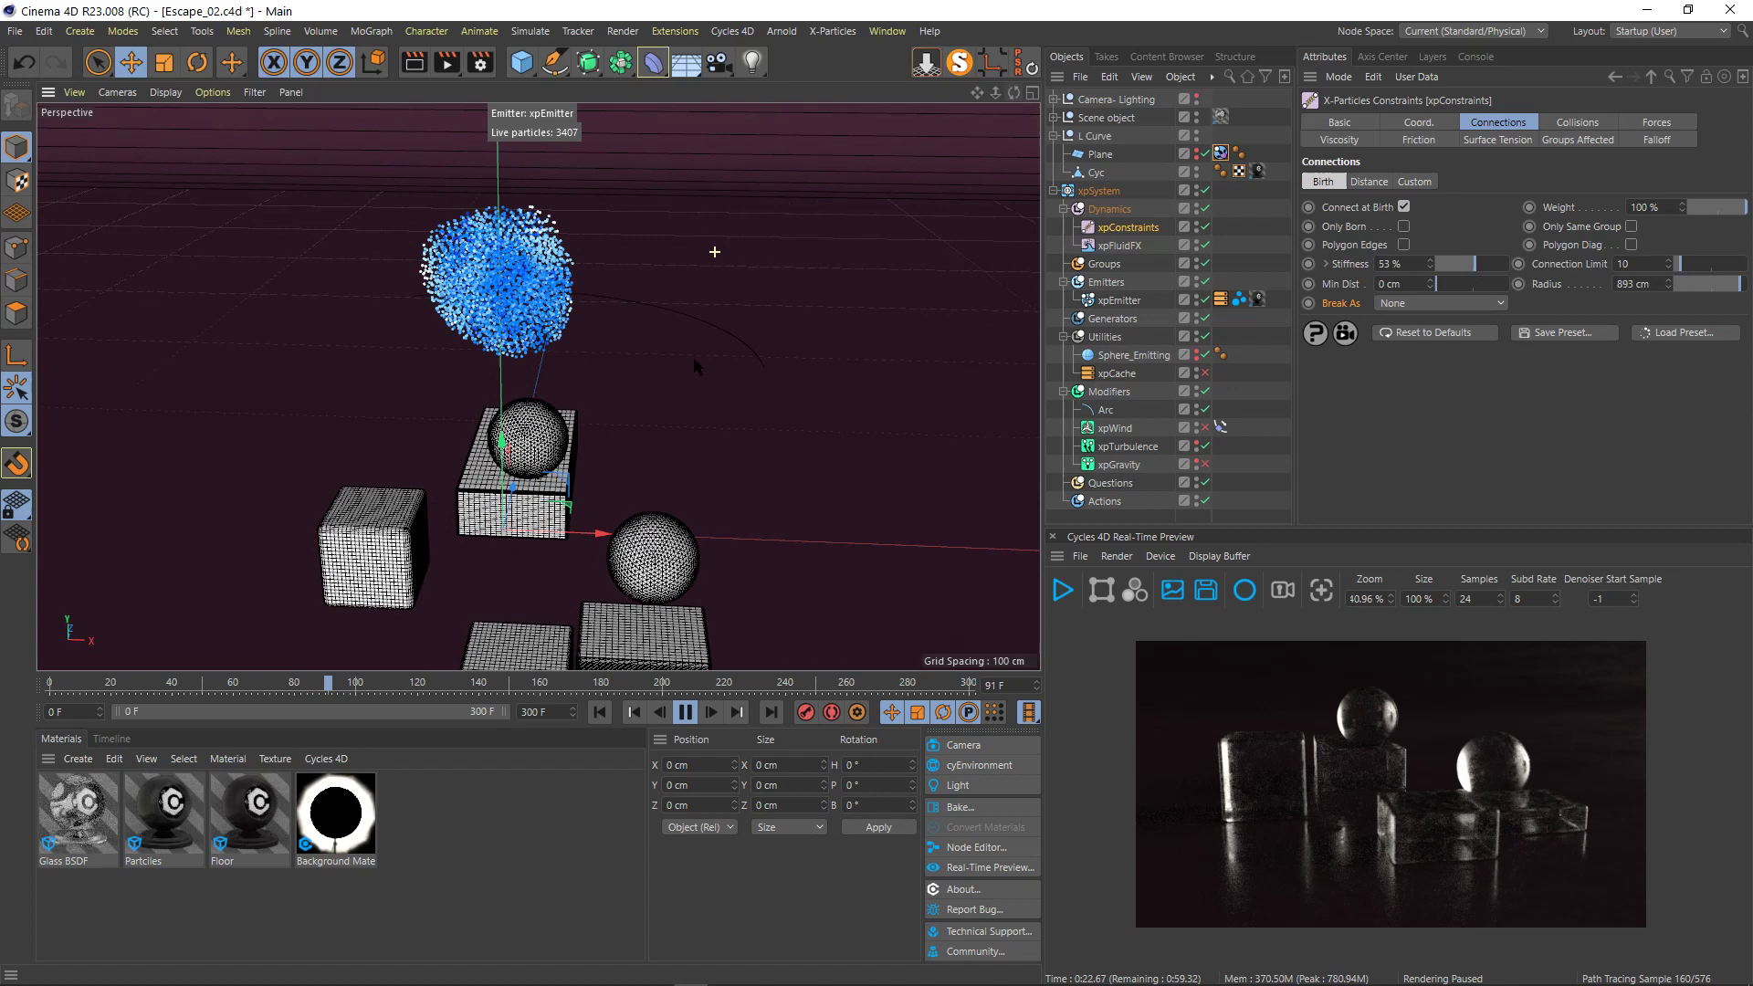
pyautogui.click(685, 713)
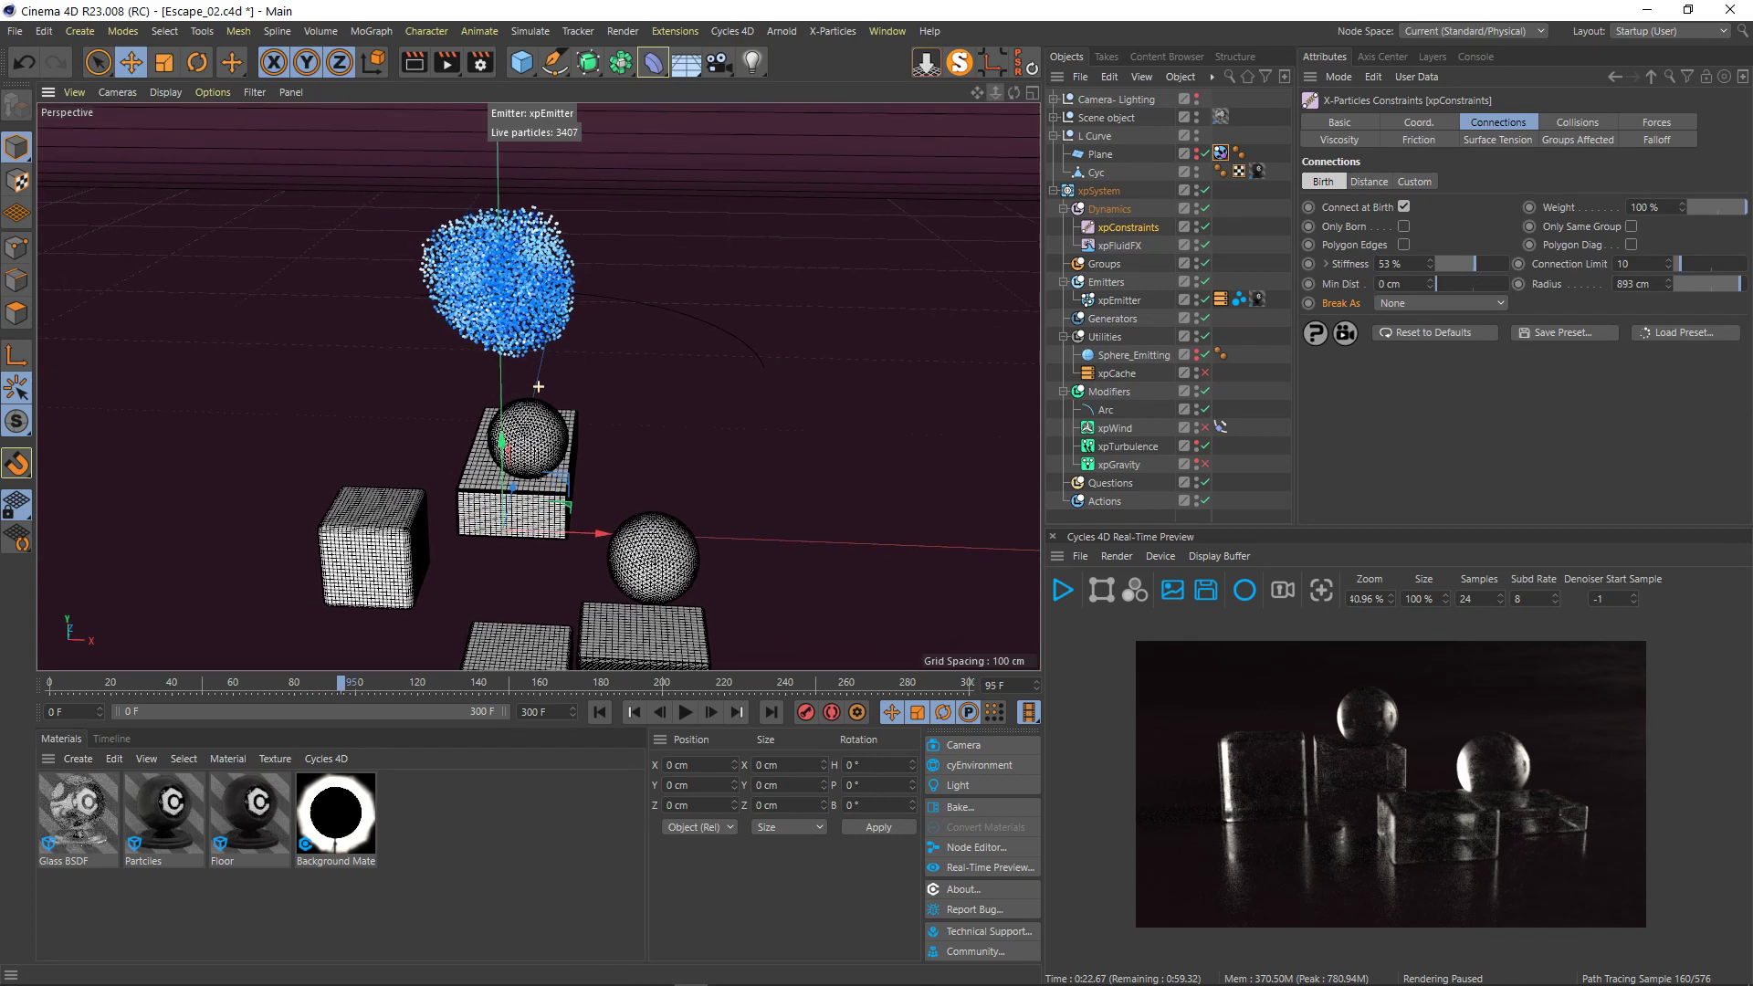
# - Examine the constrained particles up close, review the xpTurbulence noise settings, and continue the simulation to frame 107
pyautogui.moveTo(995, 94); pyautogui.dragTo(1070, 73)
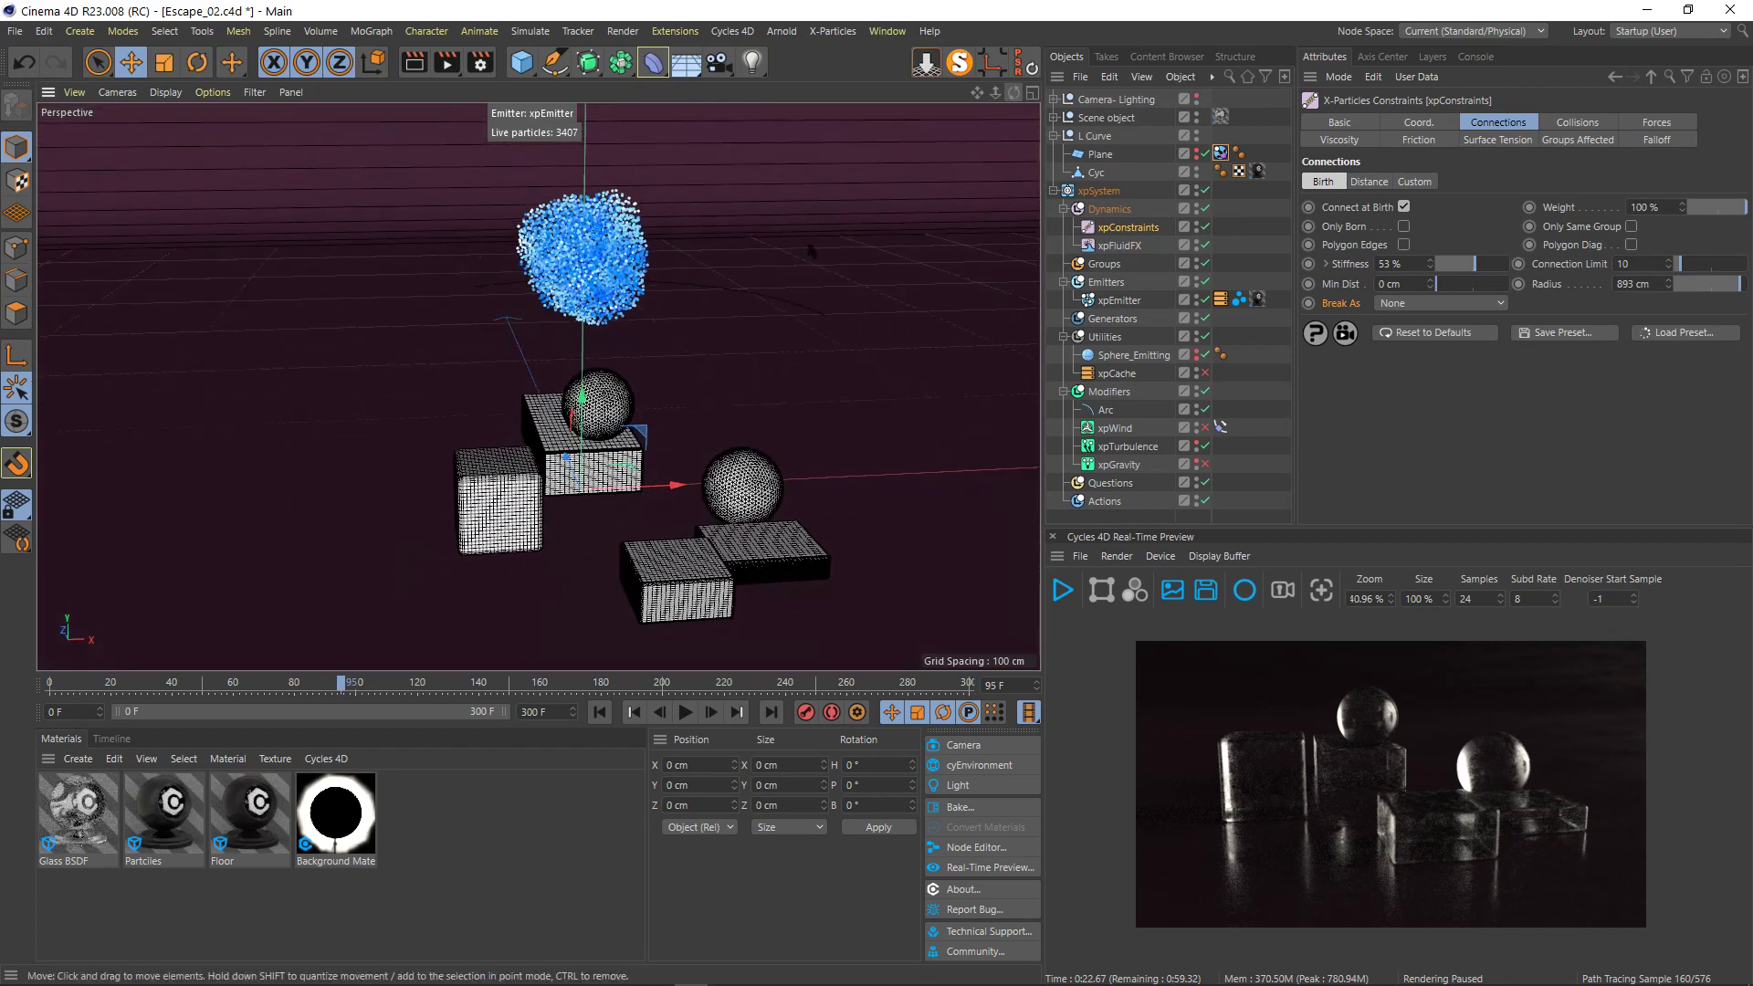
pyautogui.scroll(3, 628, 239)
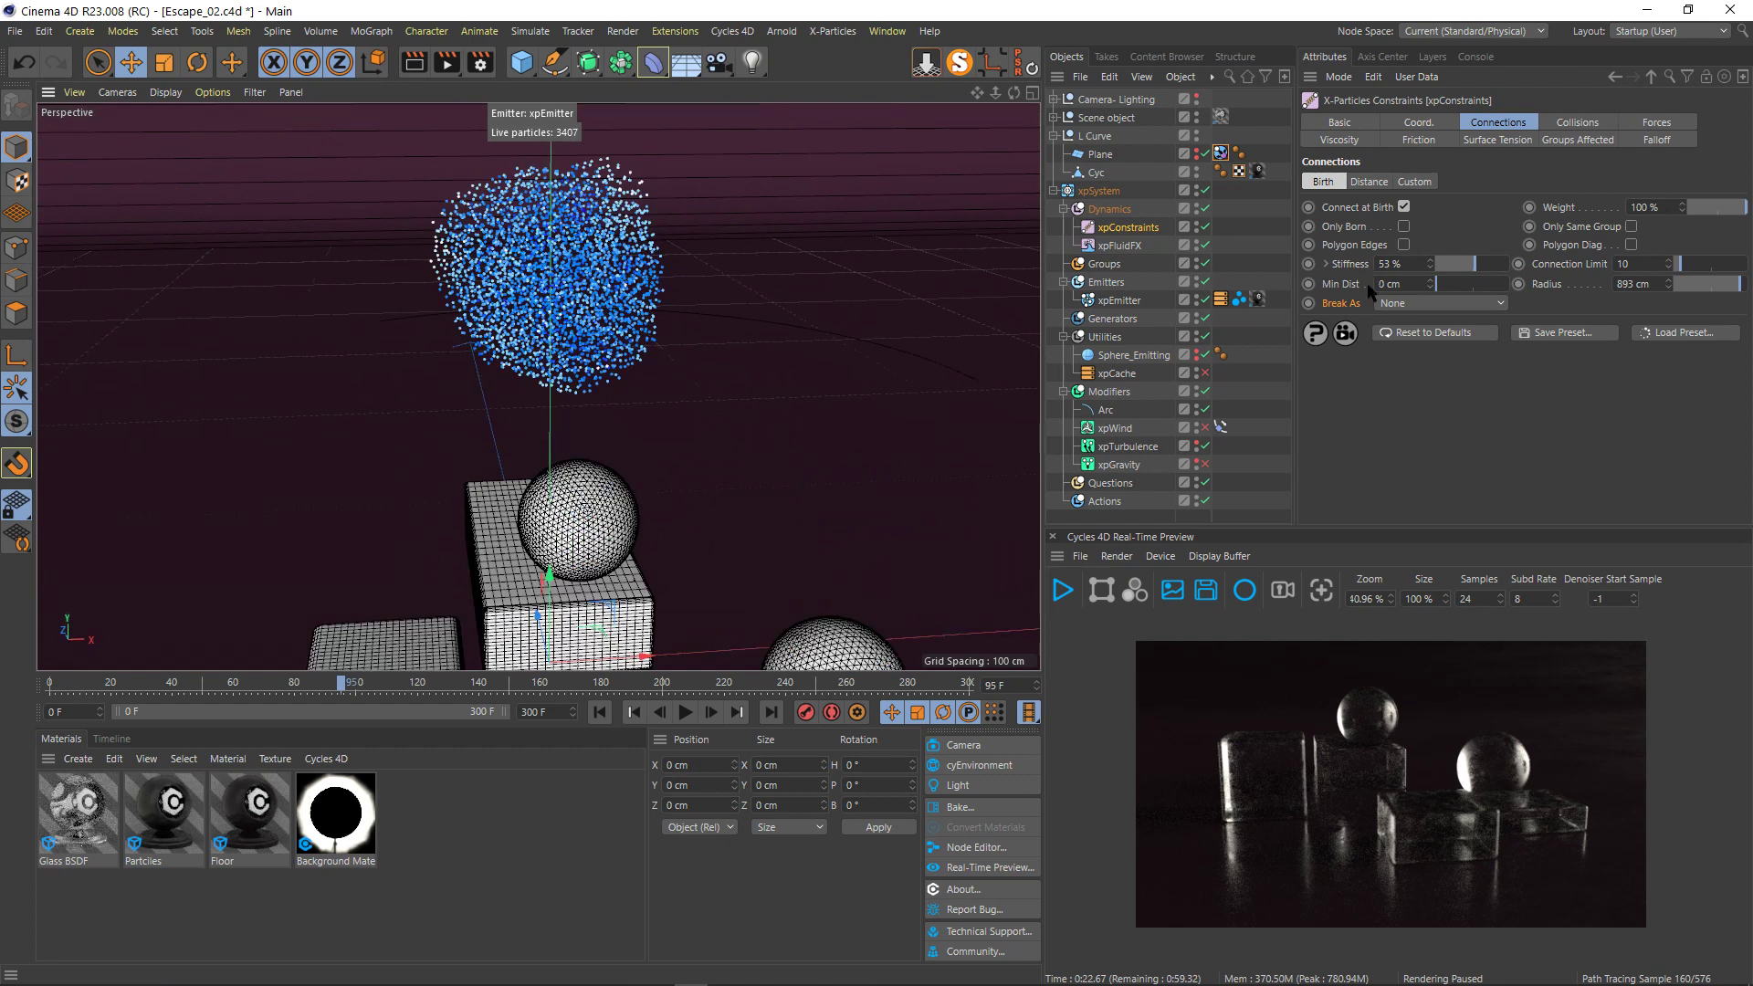
pyautogui.click(1131, 446)
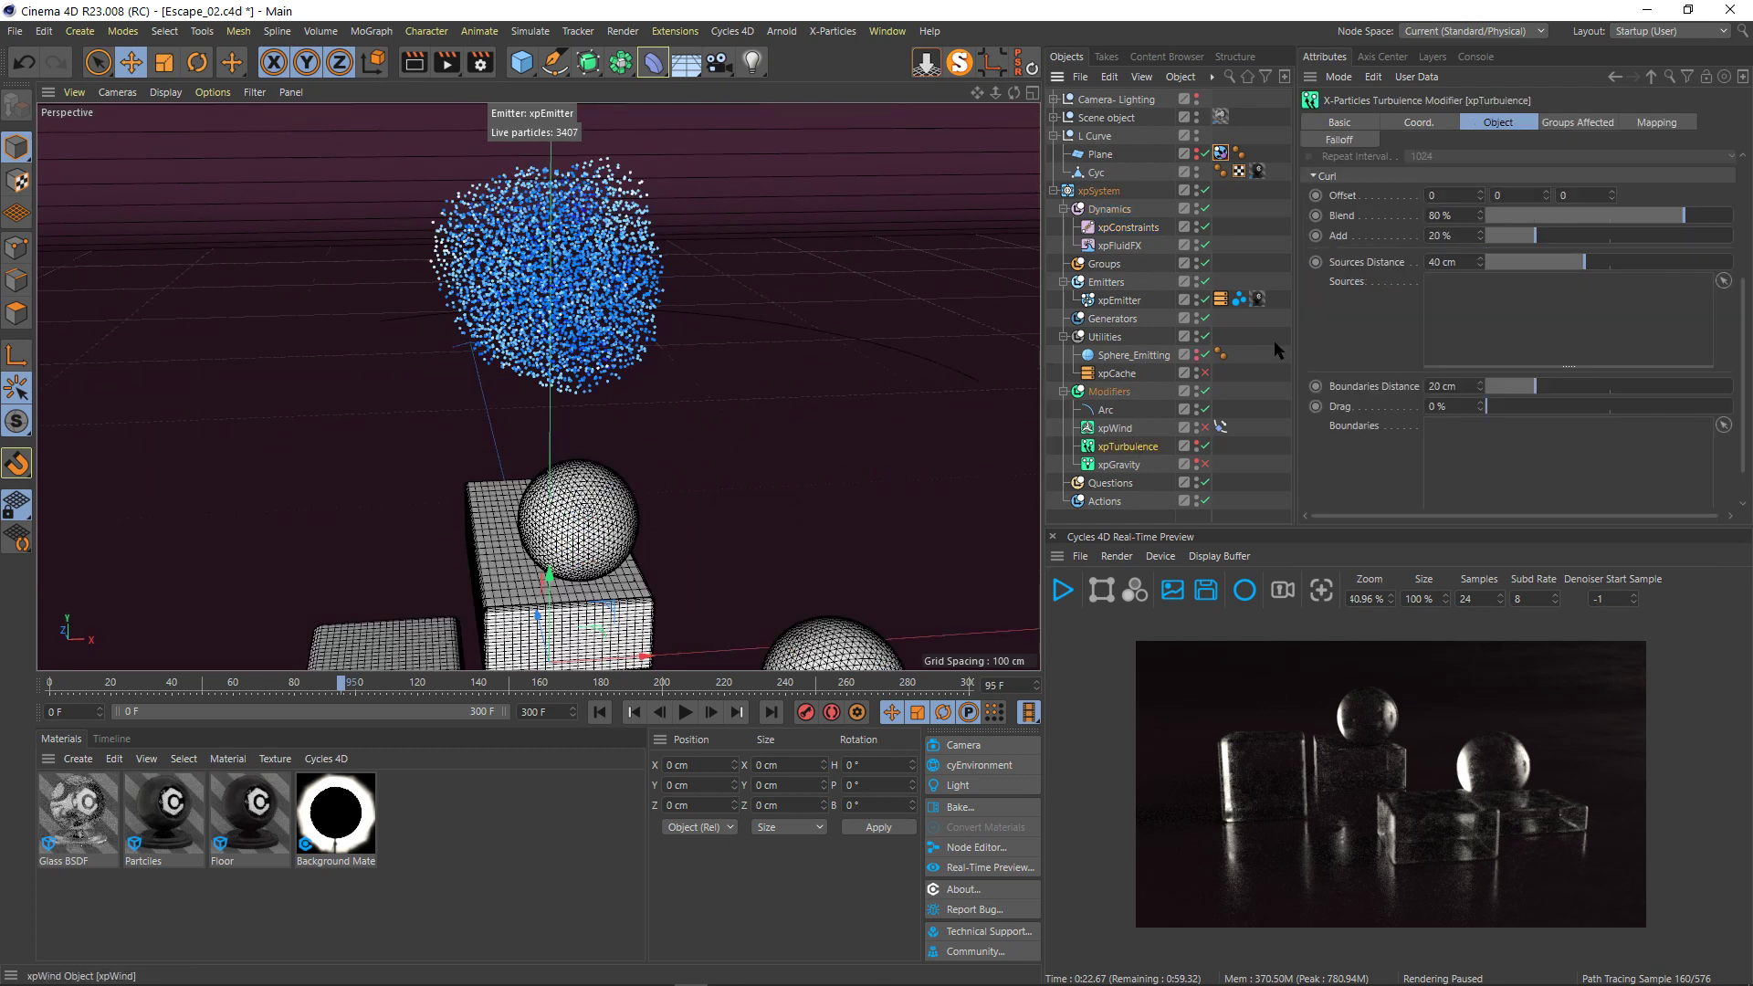
pyautogui.scroll(3, 1357, 342)
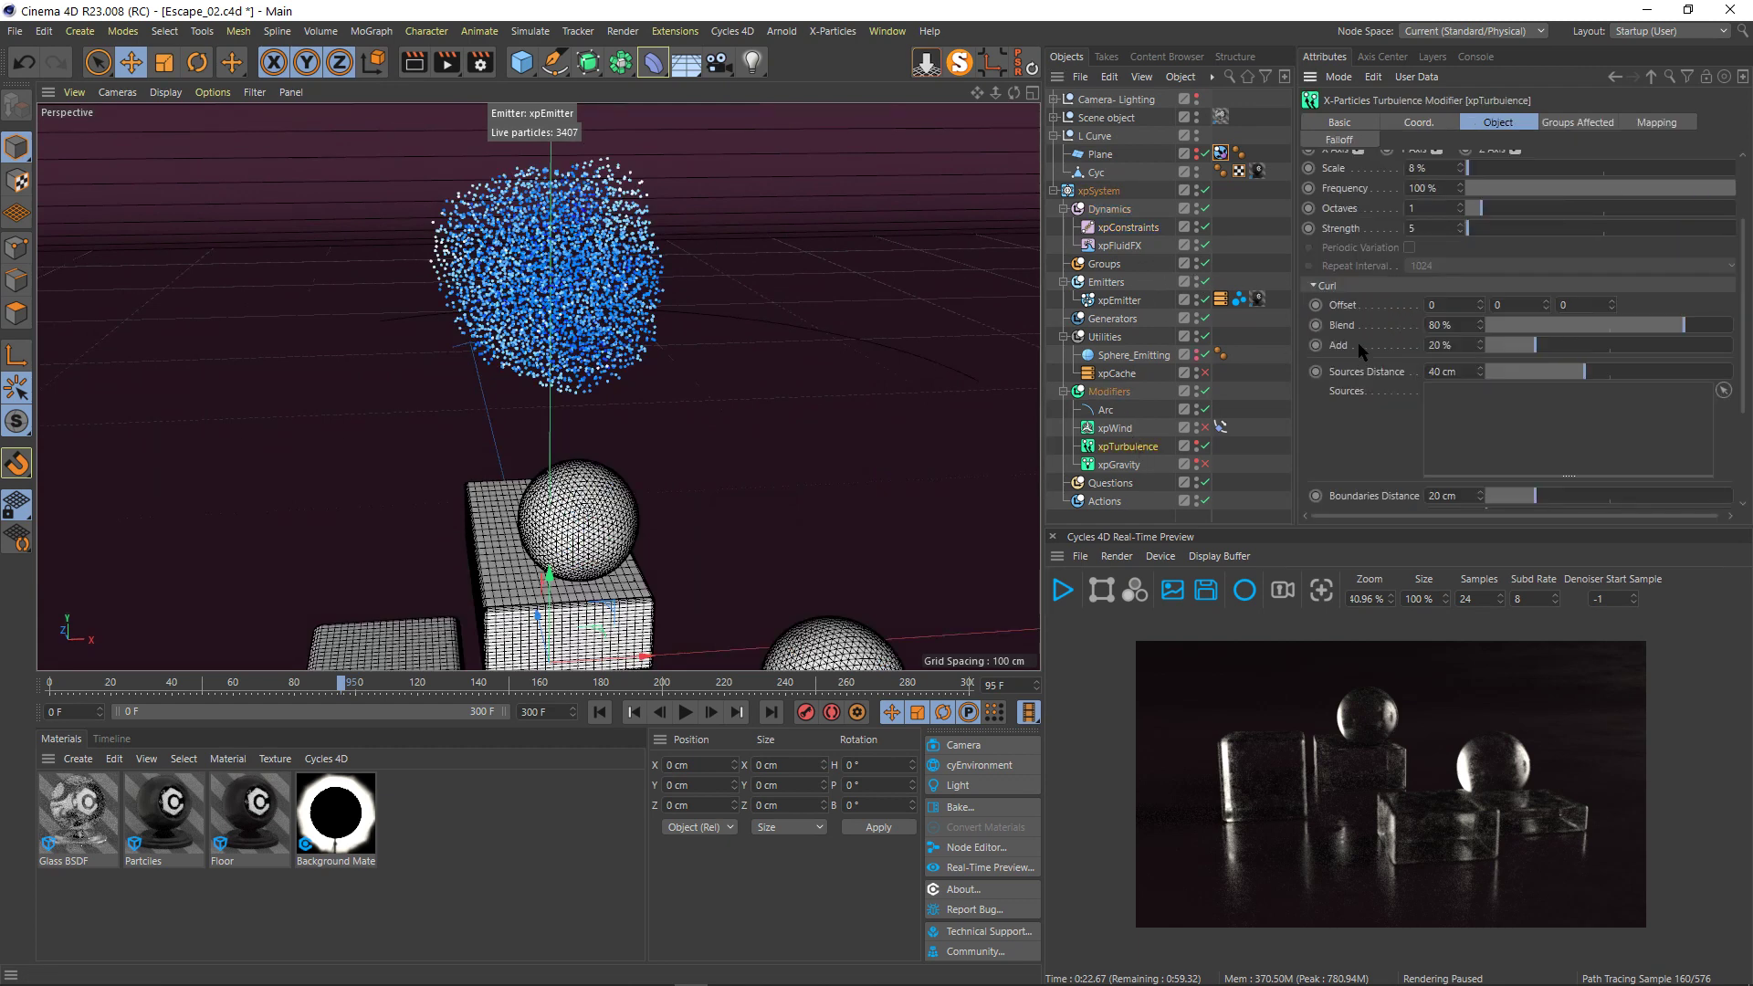
pyautogui.scroll(3, 1359, 249)
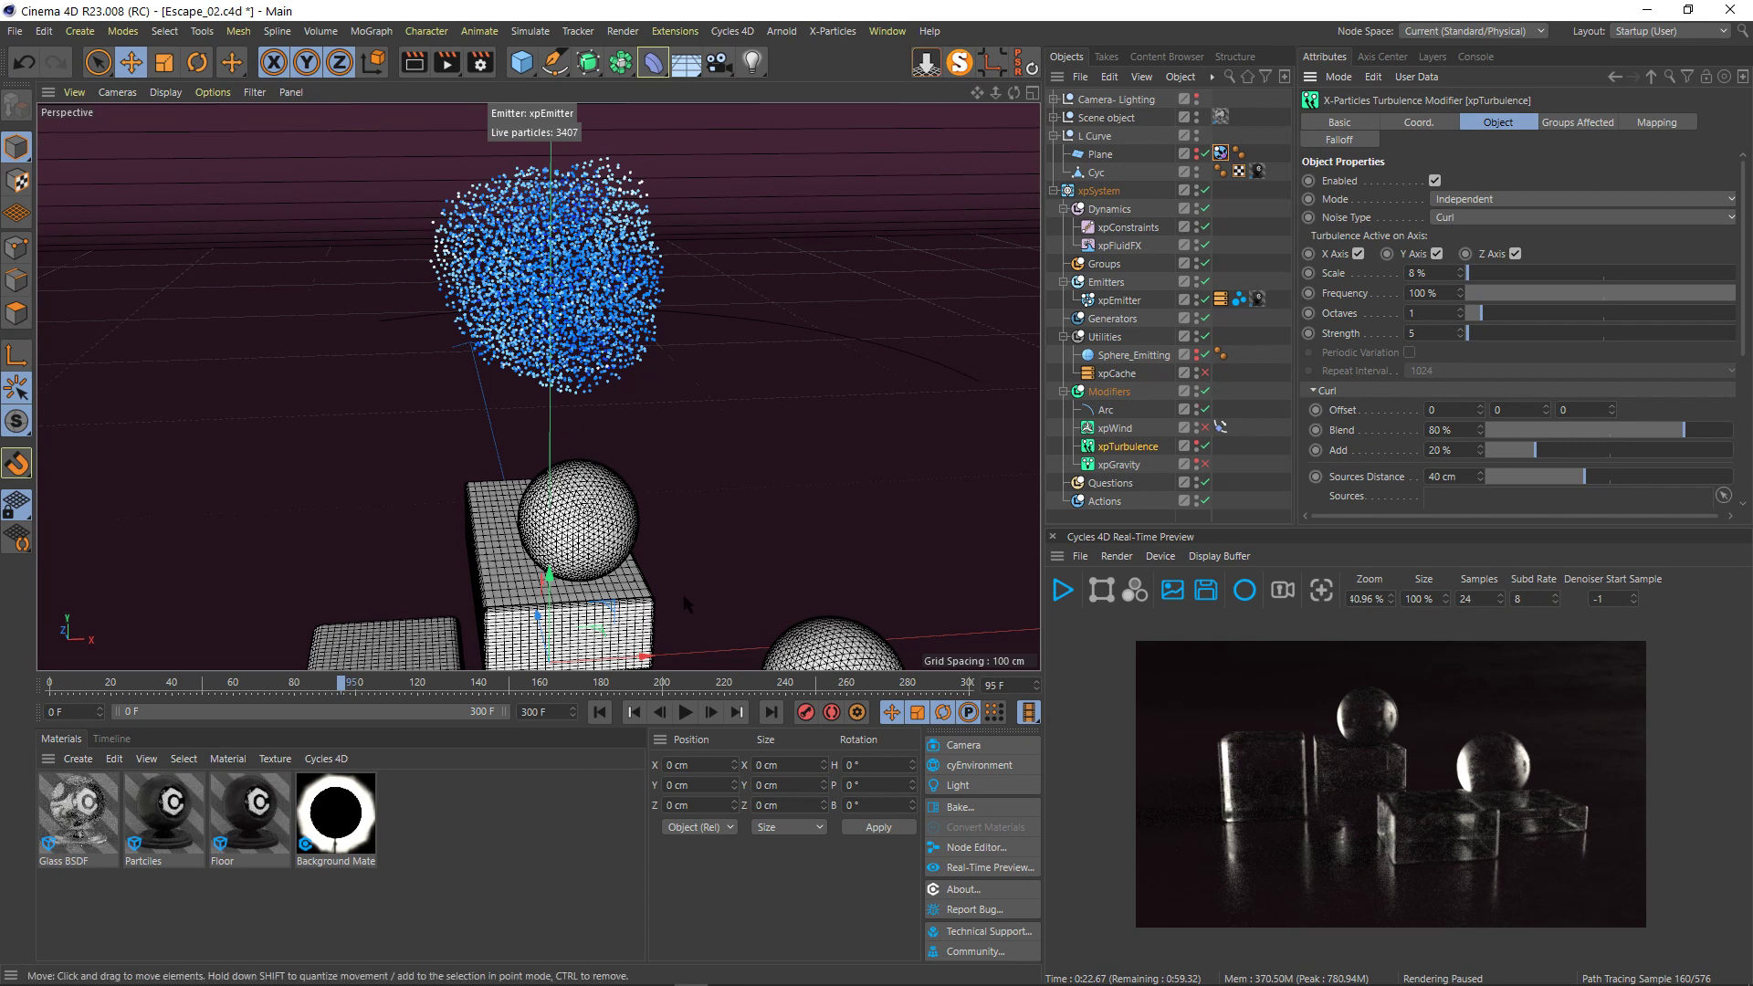
pyautogui.click(685, 713)
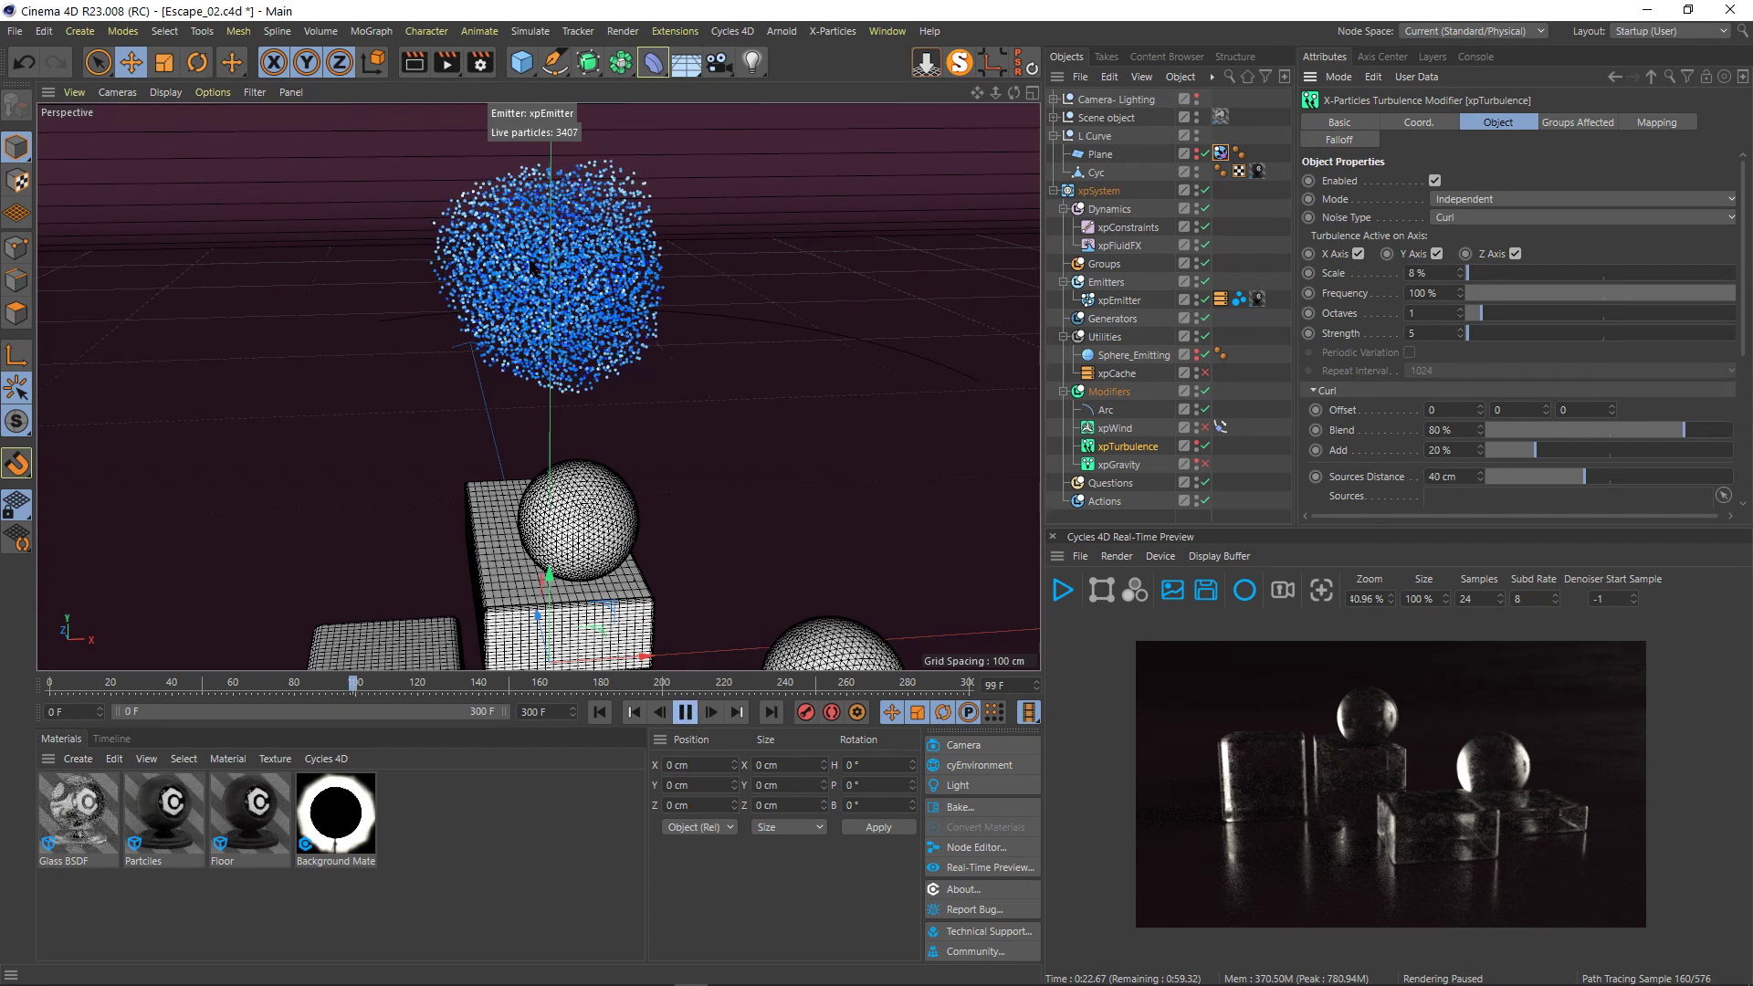
pyautogui.click(685, 713)
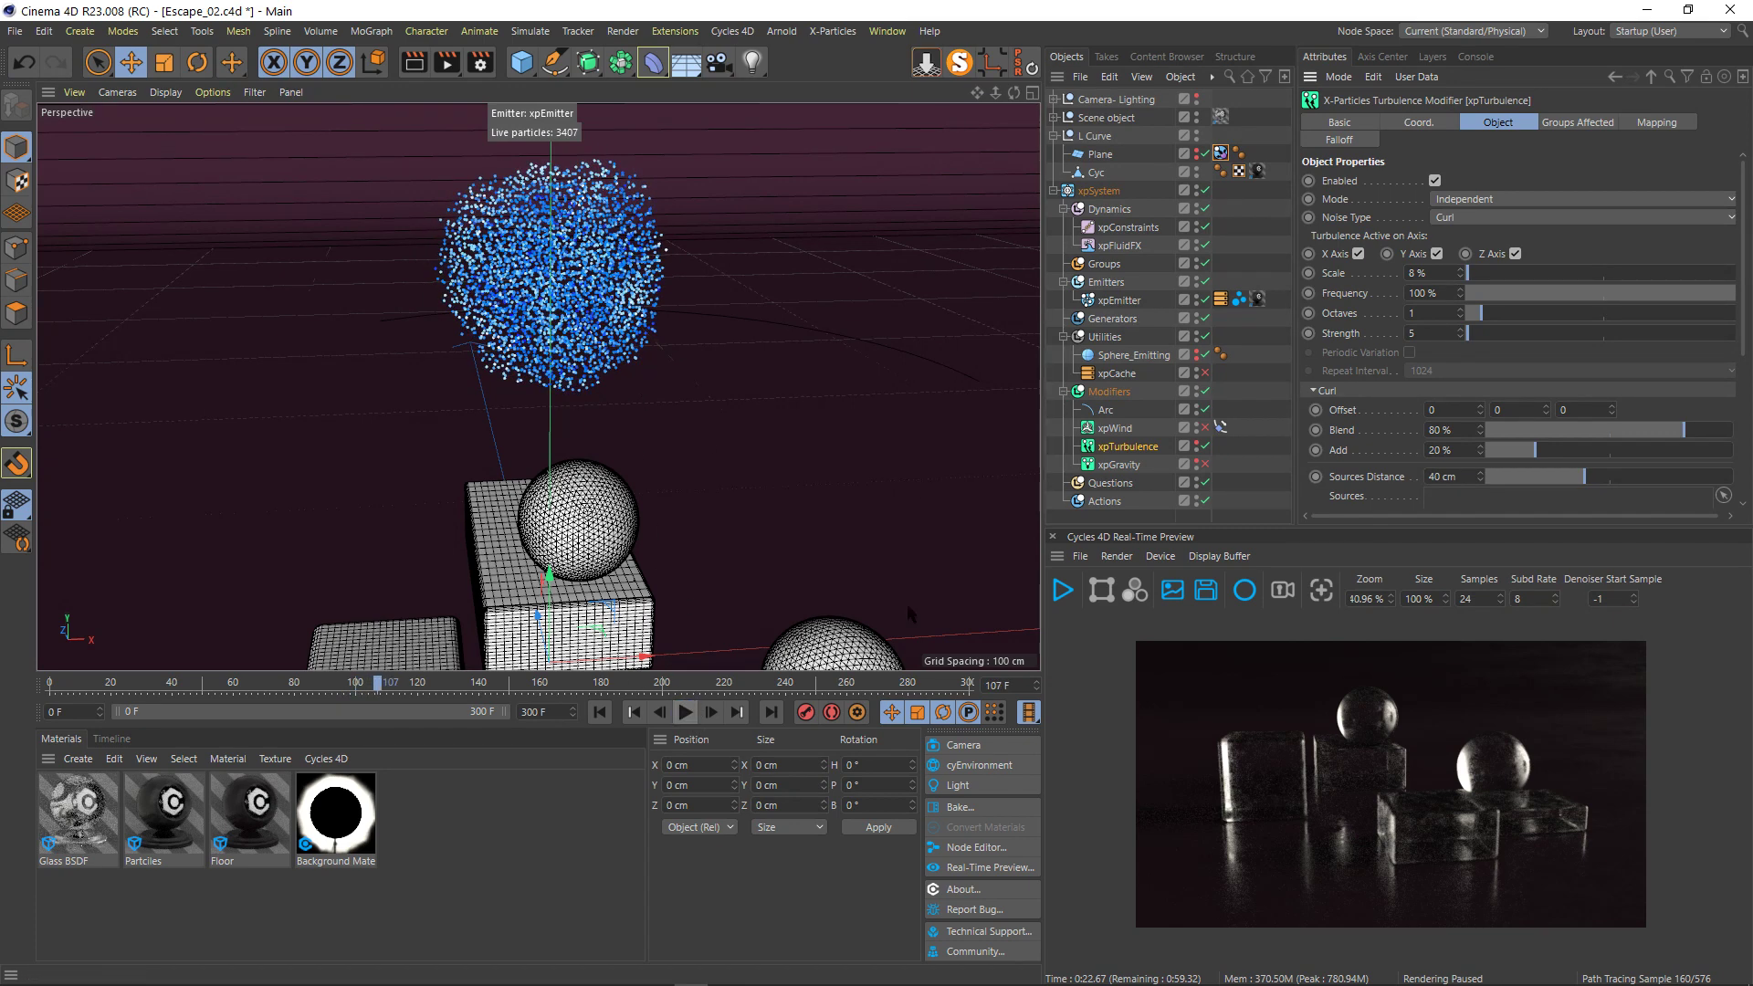
# - Try an xpTurbulence scale of 81% while playing the simulation to frame 123, and undo the scale change
pyautogui.moveTo(1486, 275); pyautogui.dragTo(1496, 272)
pyautogui.click(687, 713)
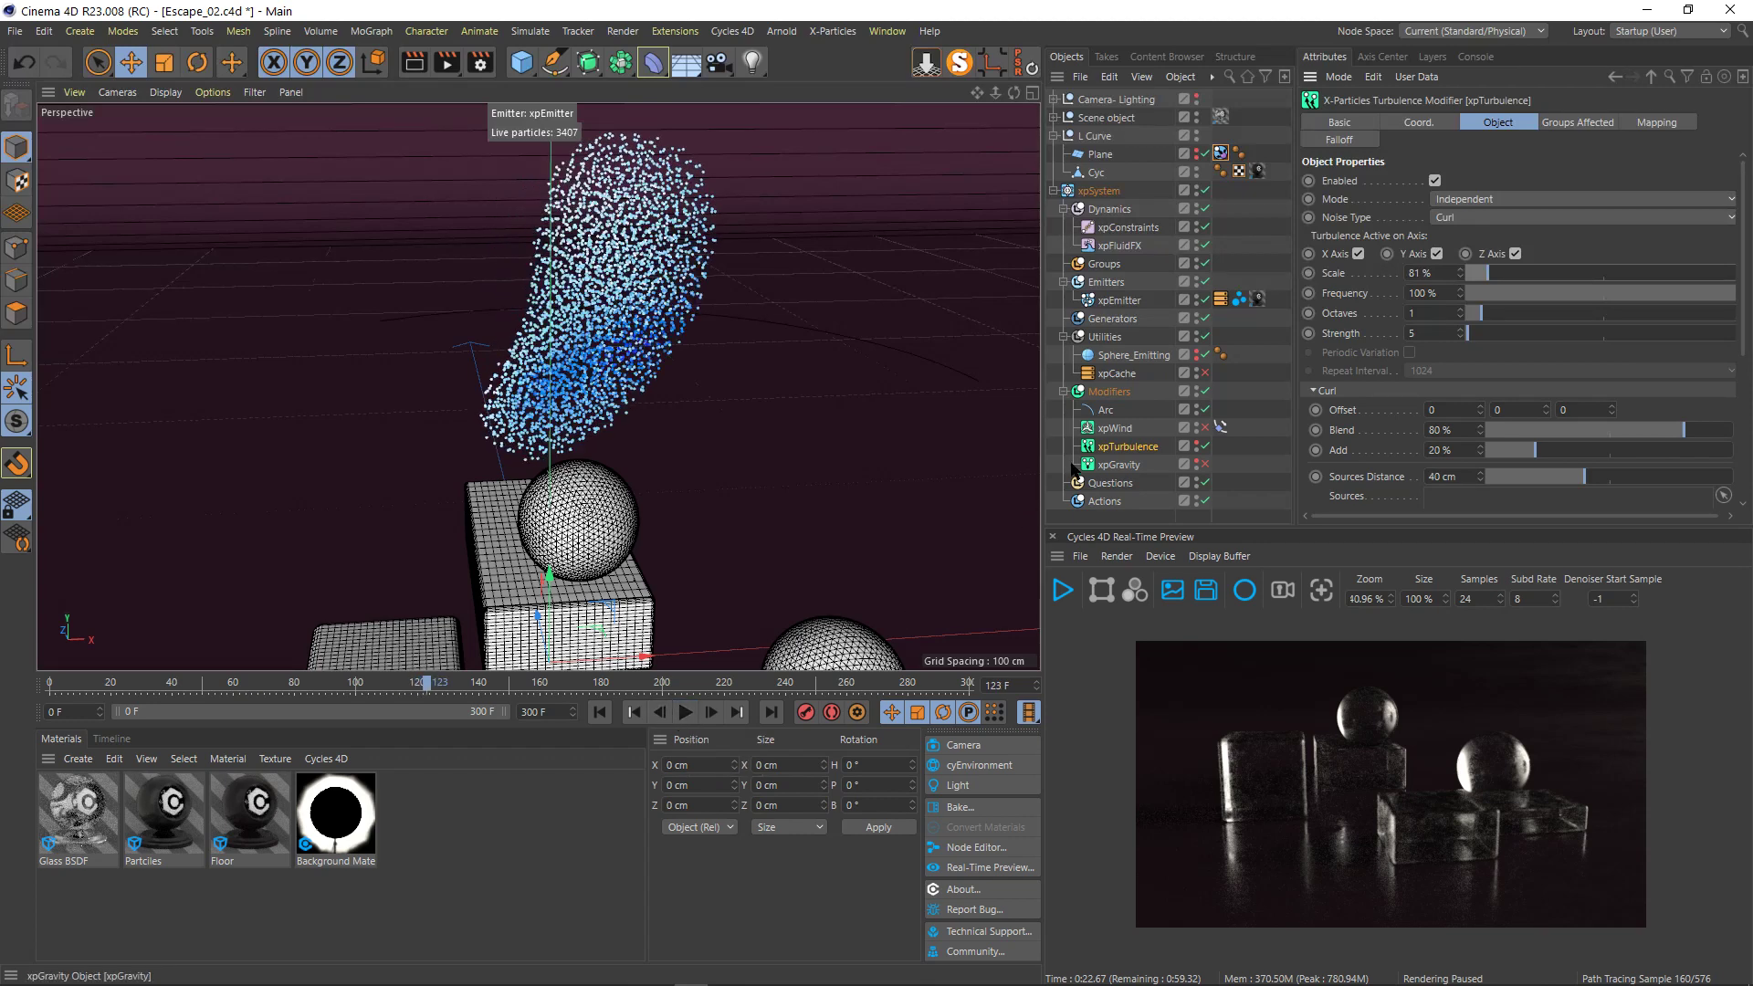
pyautogui.hotkey('ctrl', 'z')
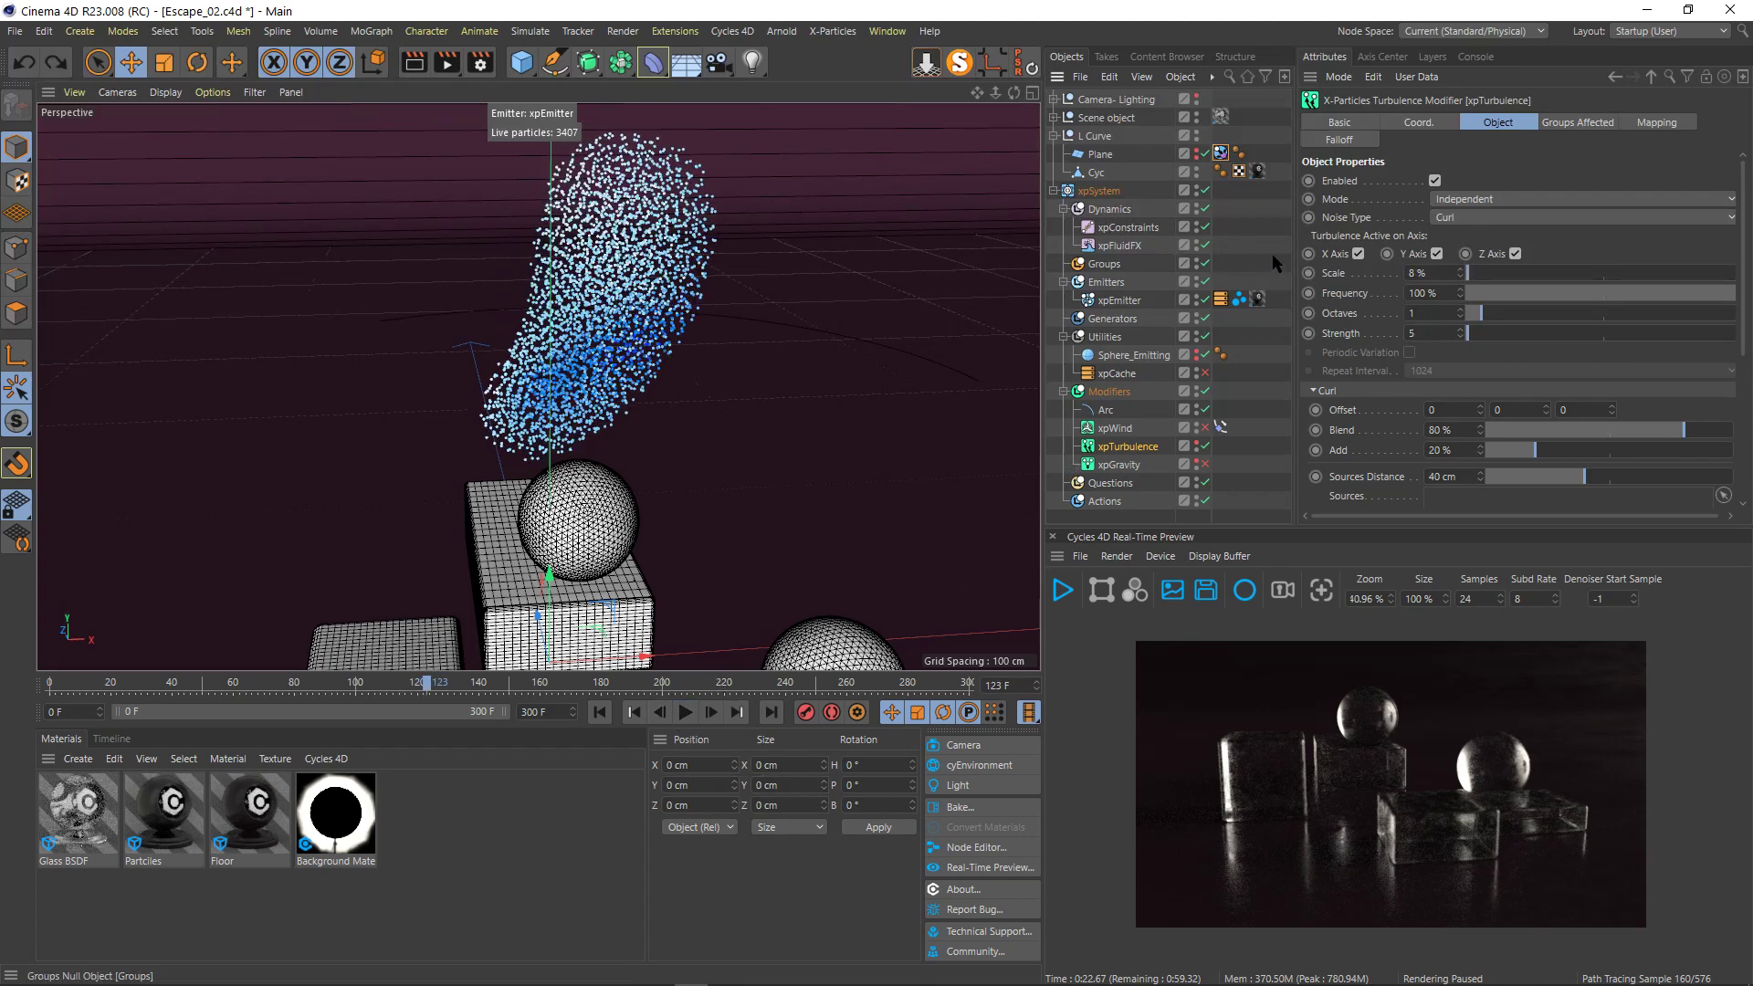
# - Enable the xpGravity modifier and replay the simulation from the start to frame 137, viewing the collision with the shapes from the side
pyautogui.click(599, 713)
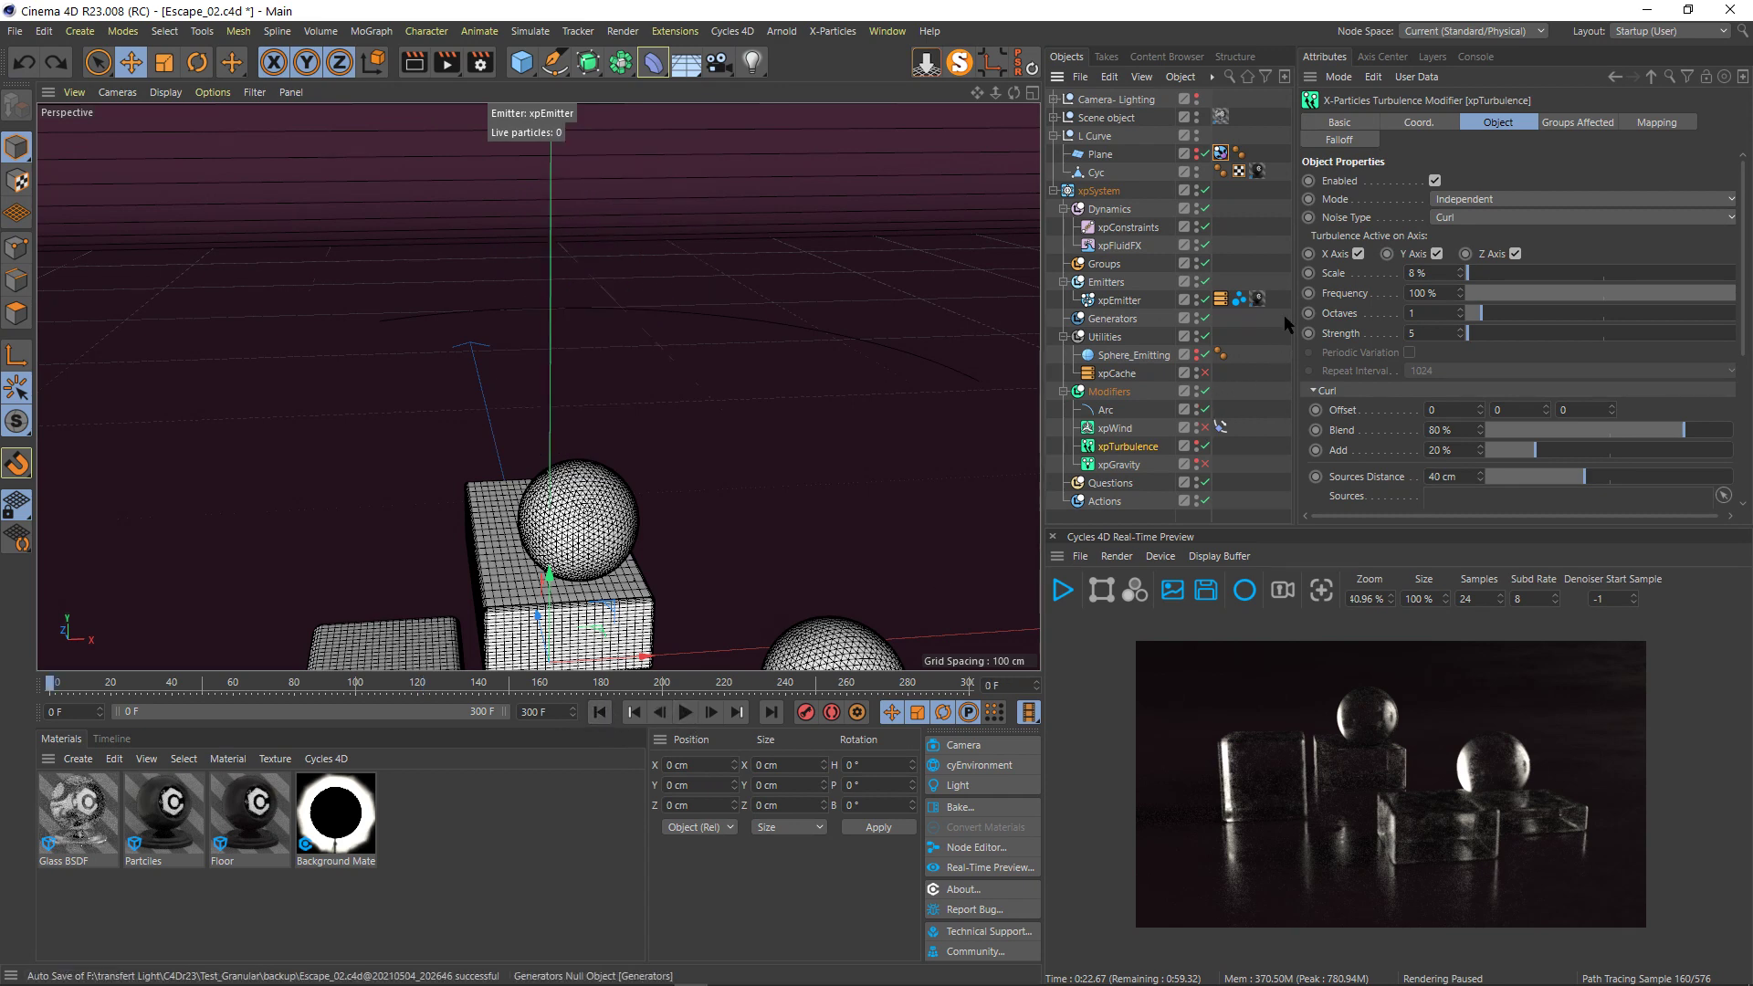
pyautogui.click(1128, 467)
pyautogui.click(1205, 465)
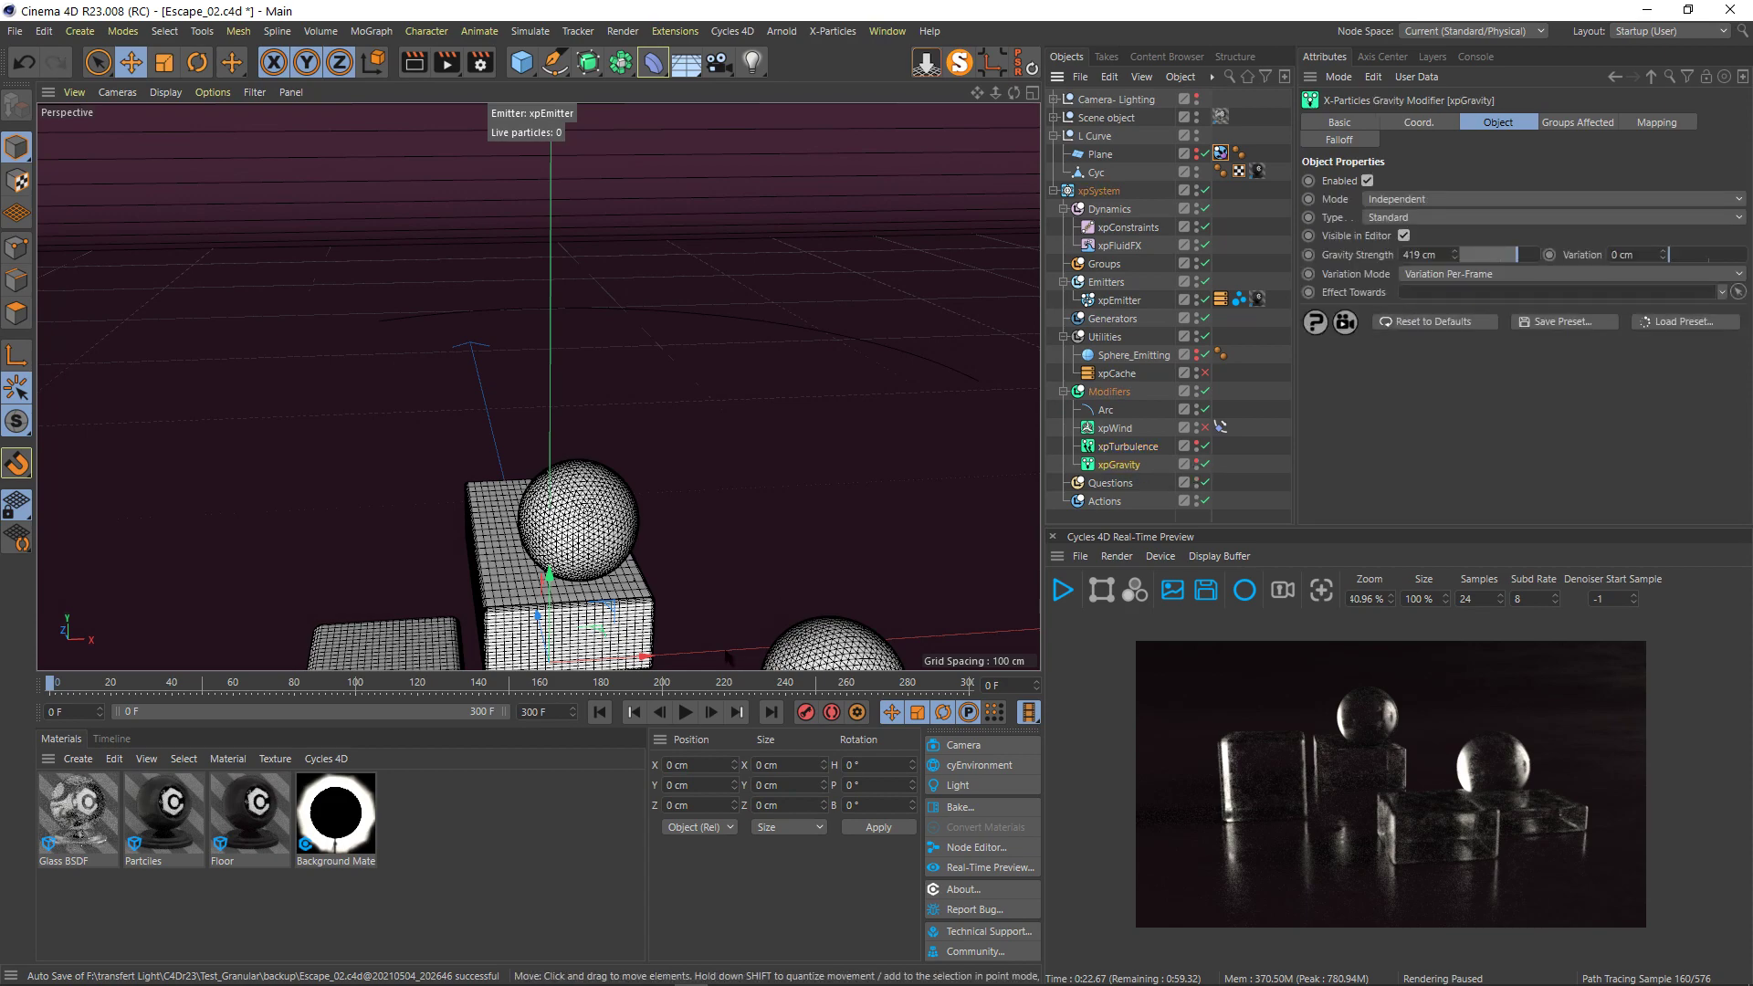
pyautogui.moveTo(976, 94); pyautogui.dragTo(647, 794)
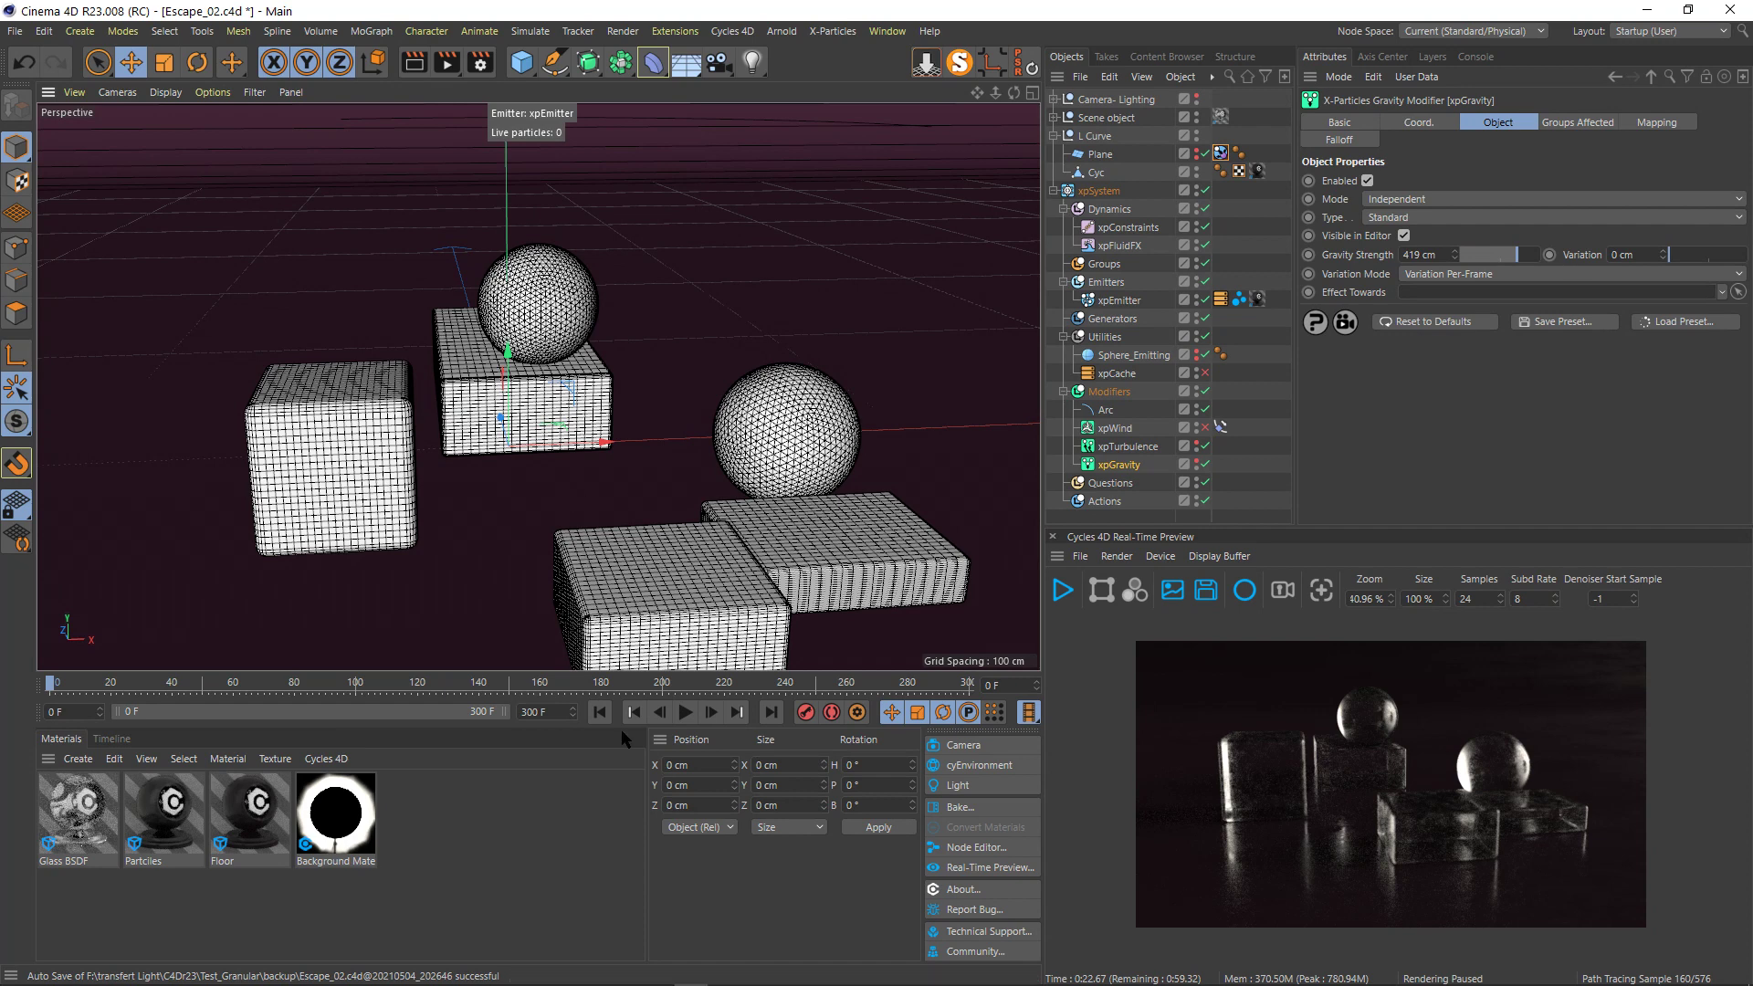
pyautogui.click(685, 712)
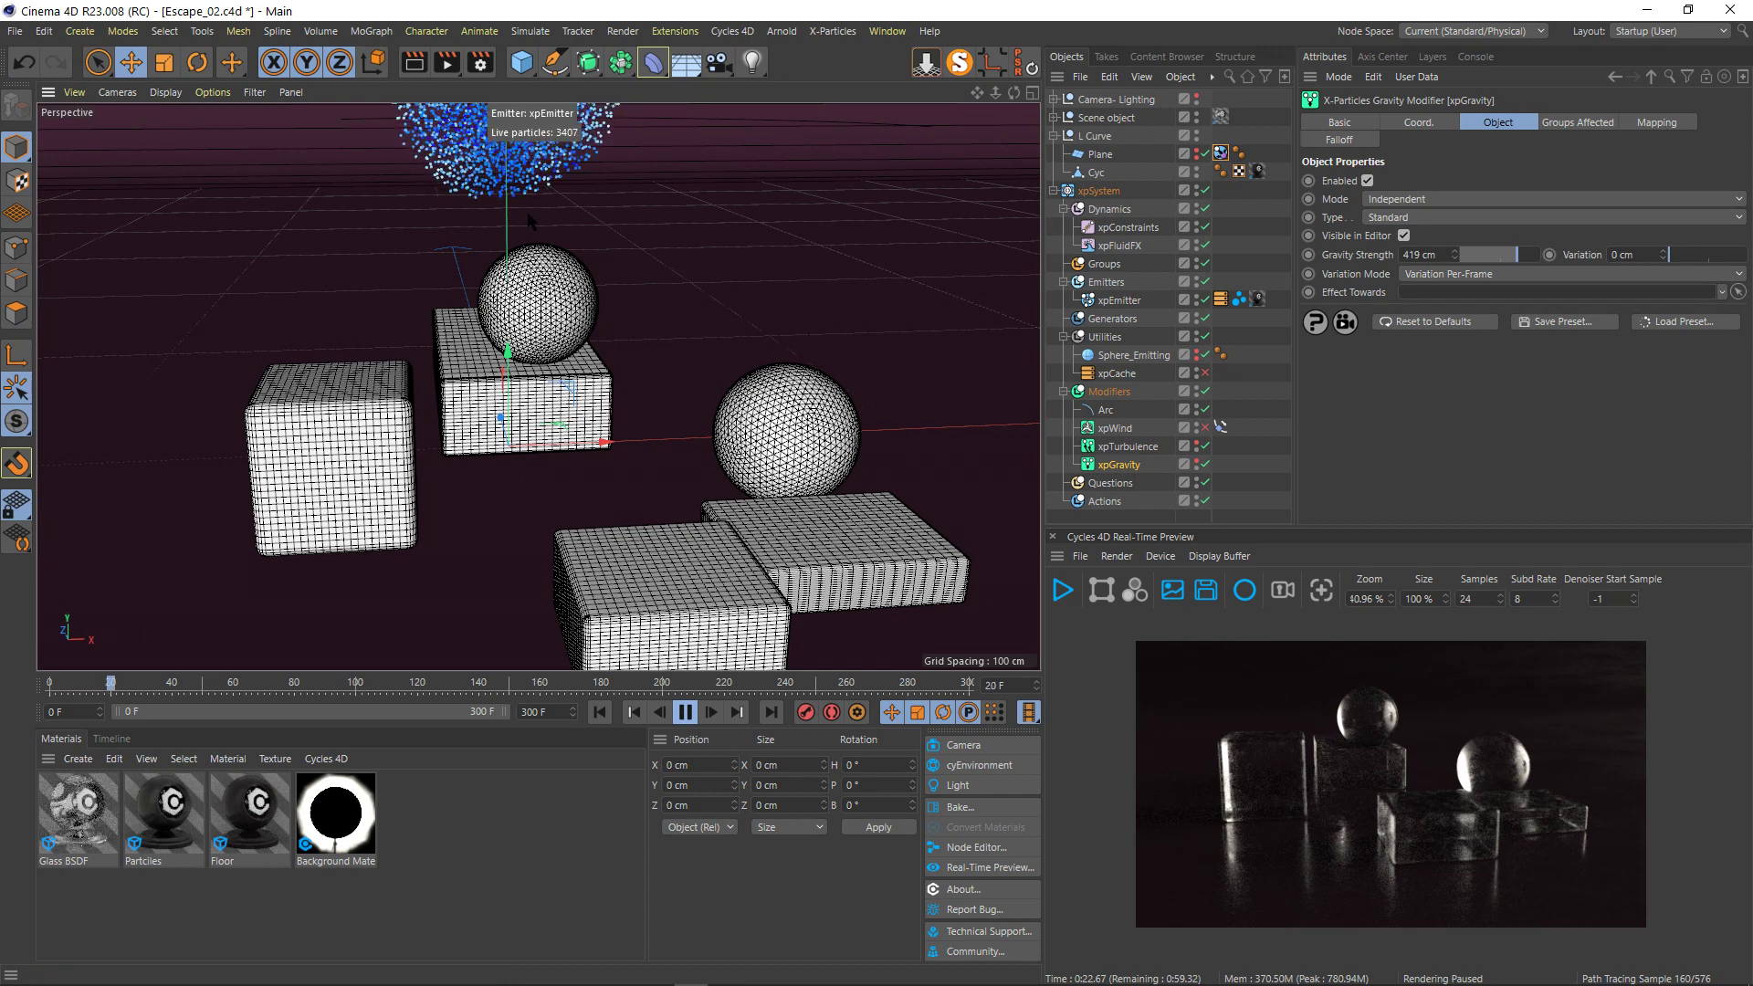
pyautogui.keyDown('alt'); pyautogui.moveTo(535, 386); pyautogui.dragTo(319, 394); pyautogui.keyUp('alt')
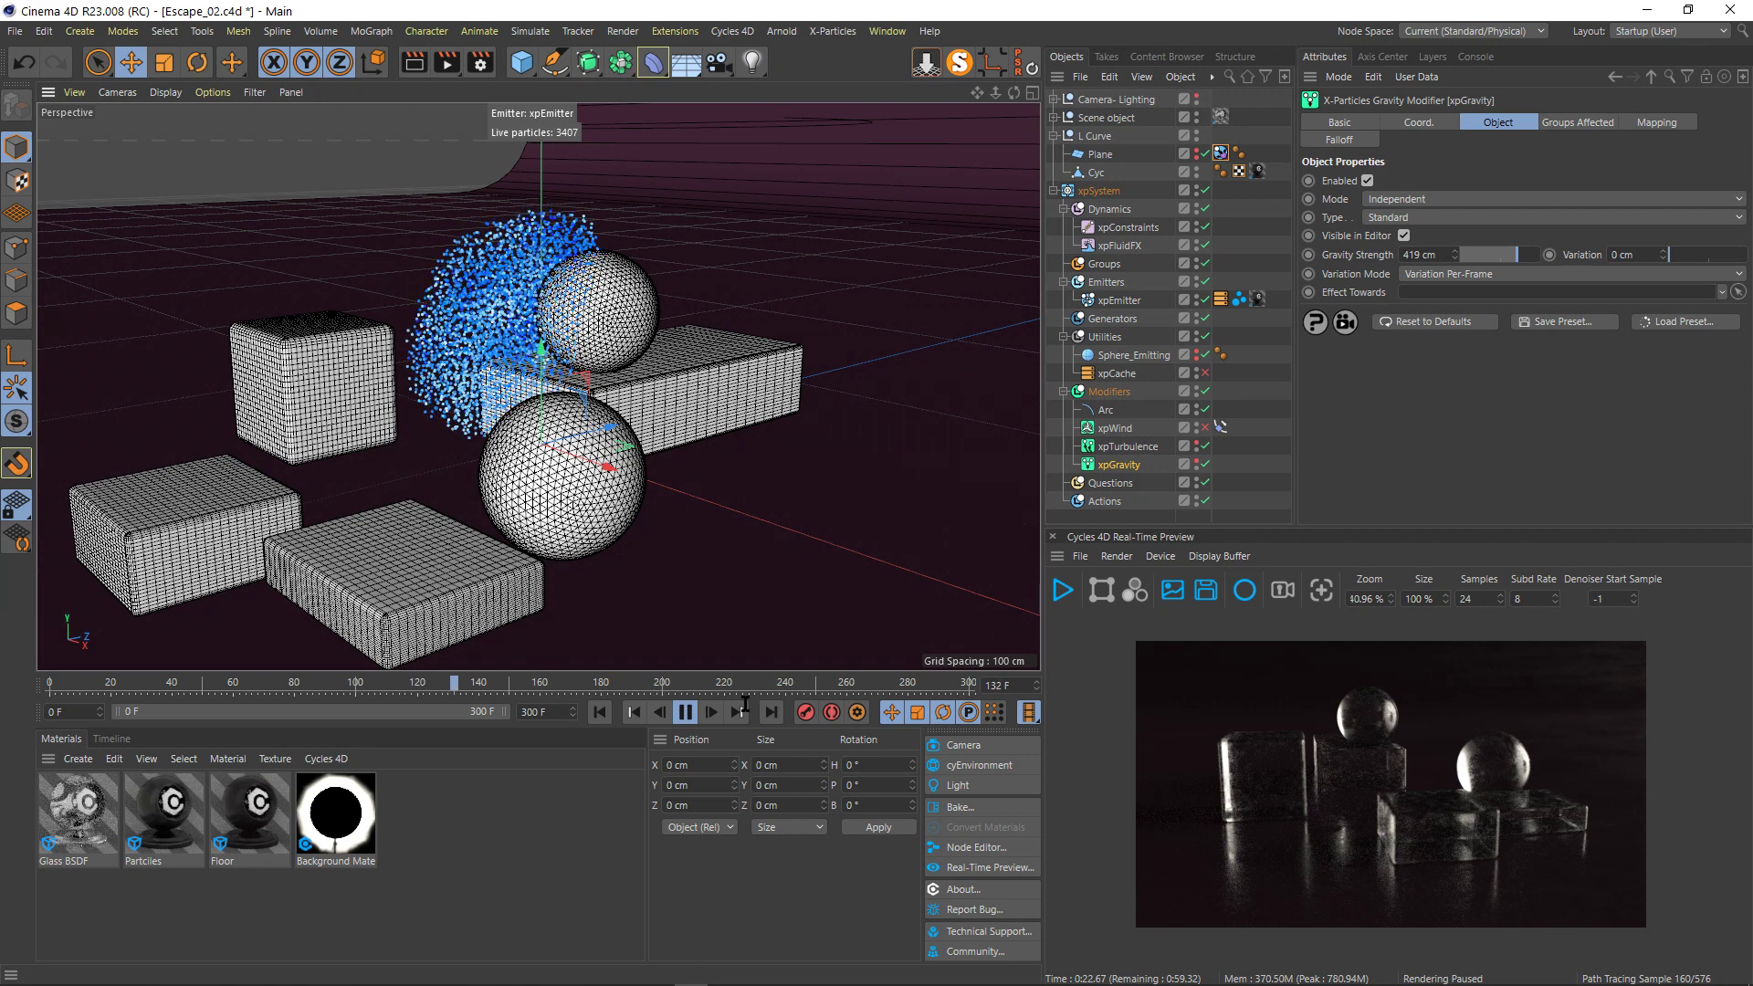
pyautogui.click(687, 713)
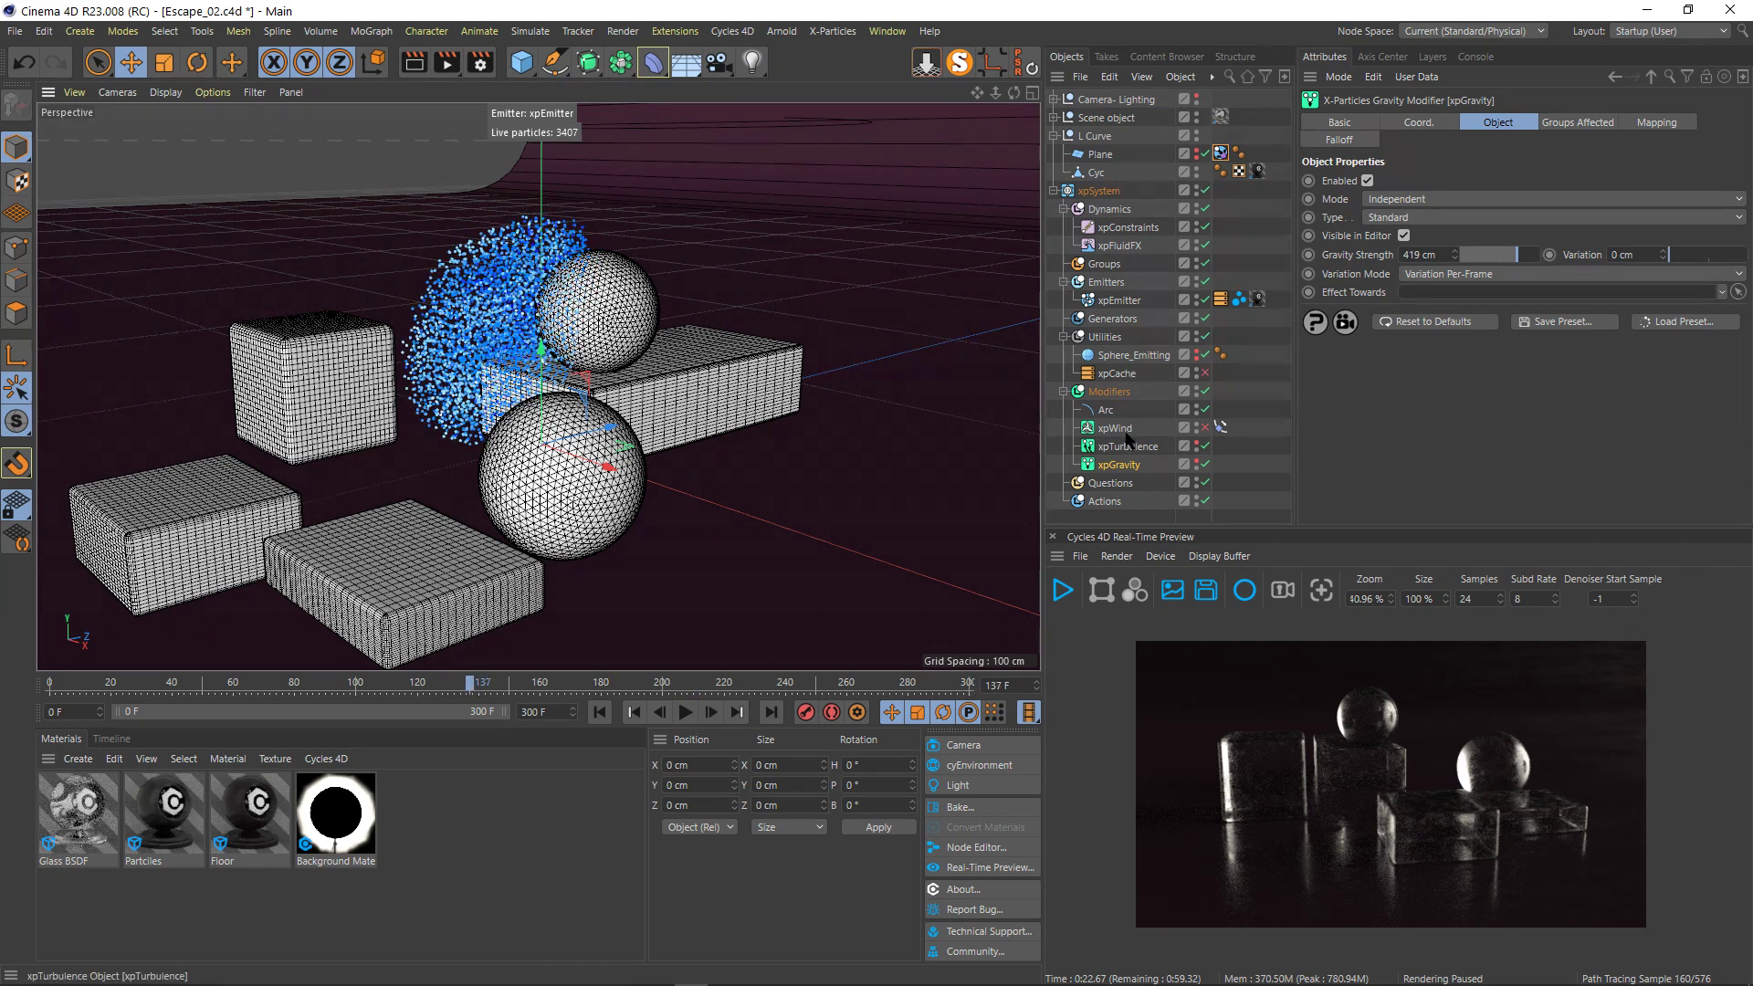
# - Enable the xpWind modifier with its viewport guide hidden and start the simulation from frame 0
pyautogui.click(598, 713)
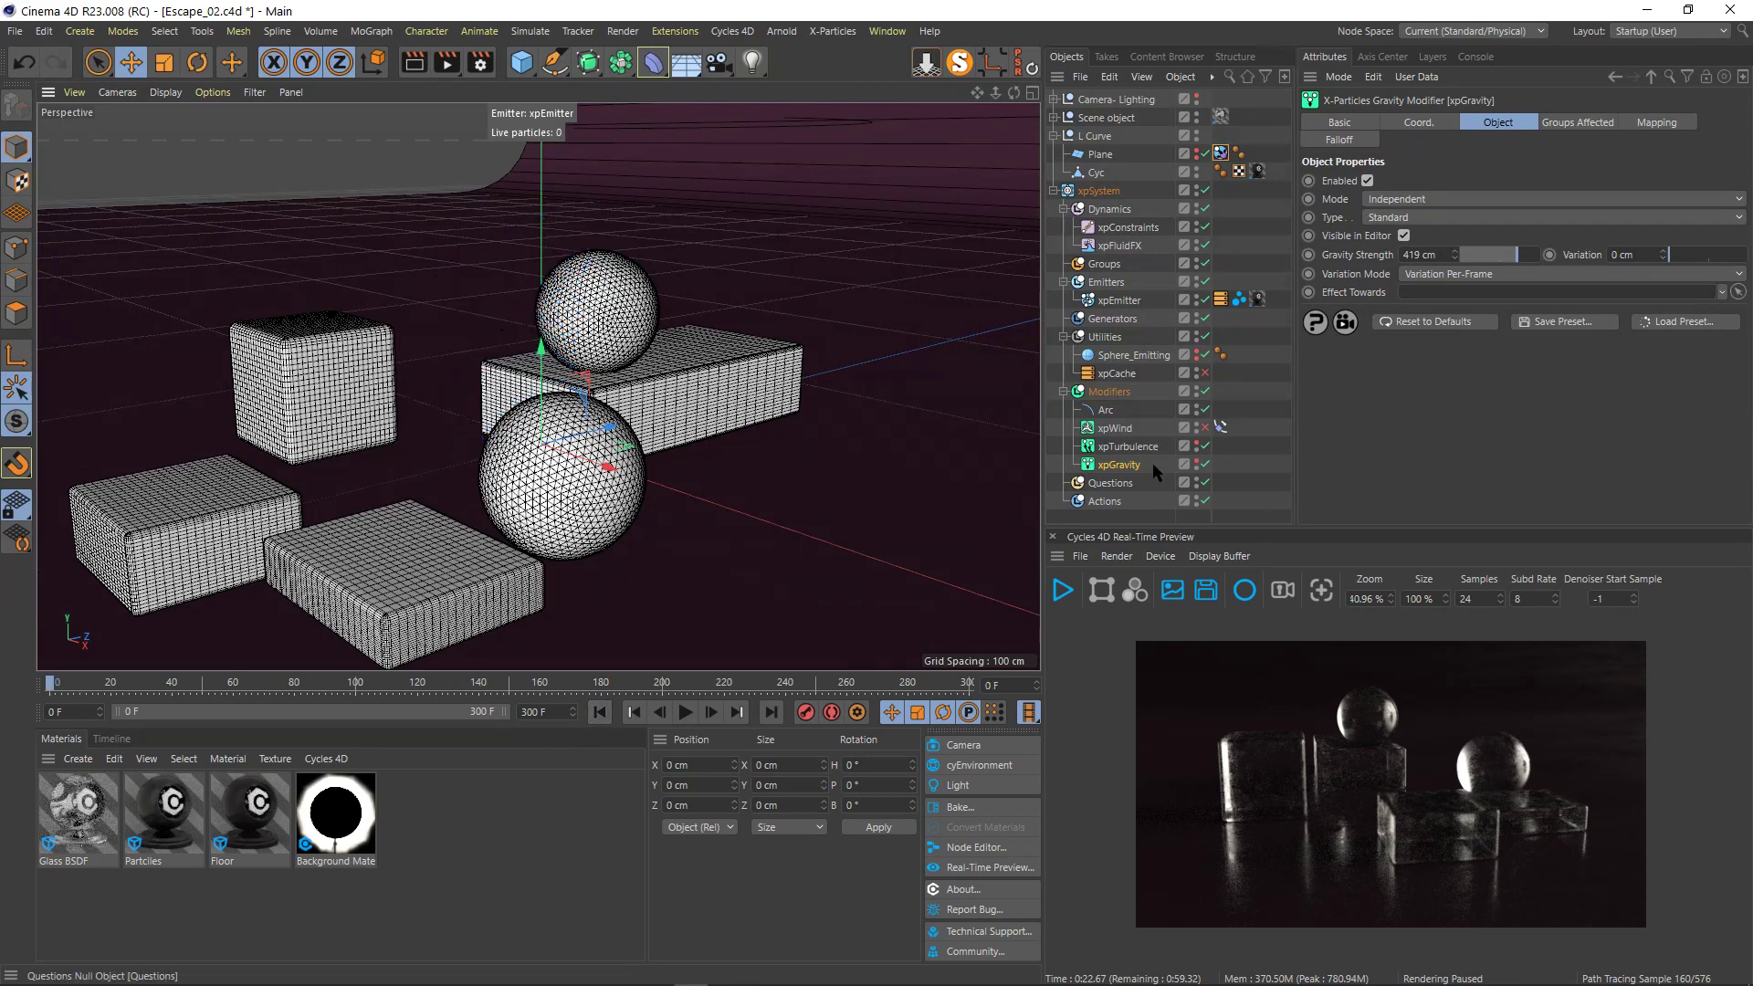
pyautogui.click(1206, 427)
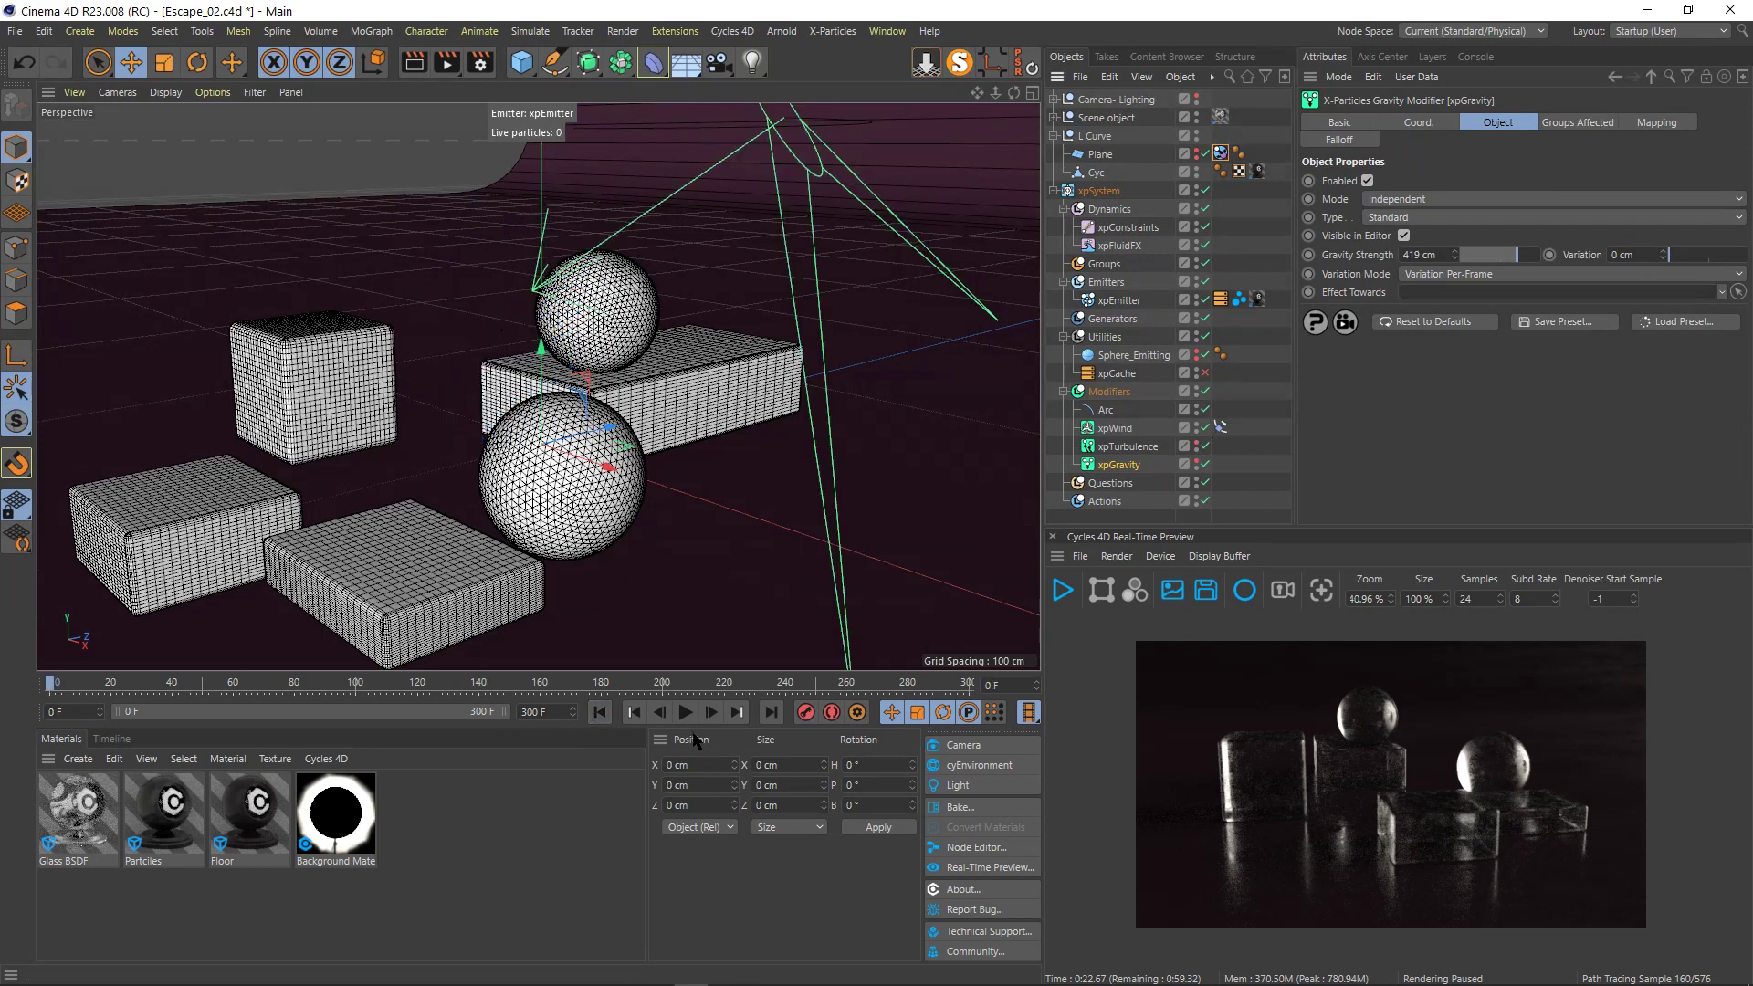
pyautogui.click(1195, 424)
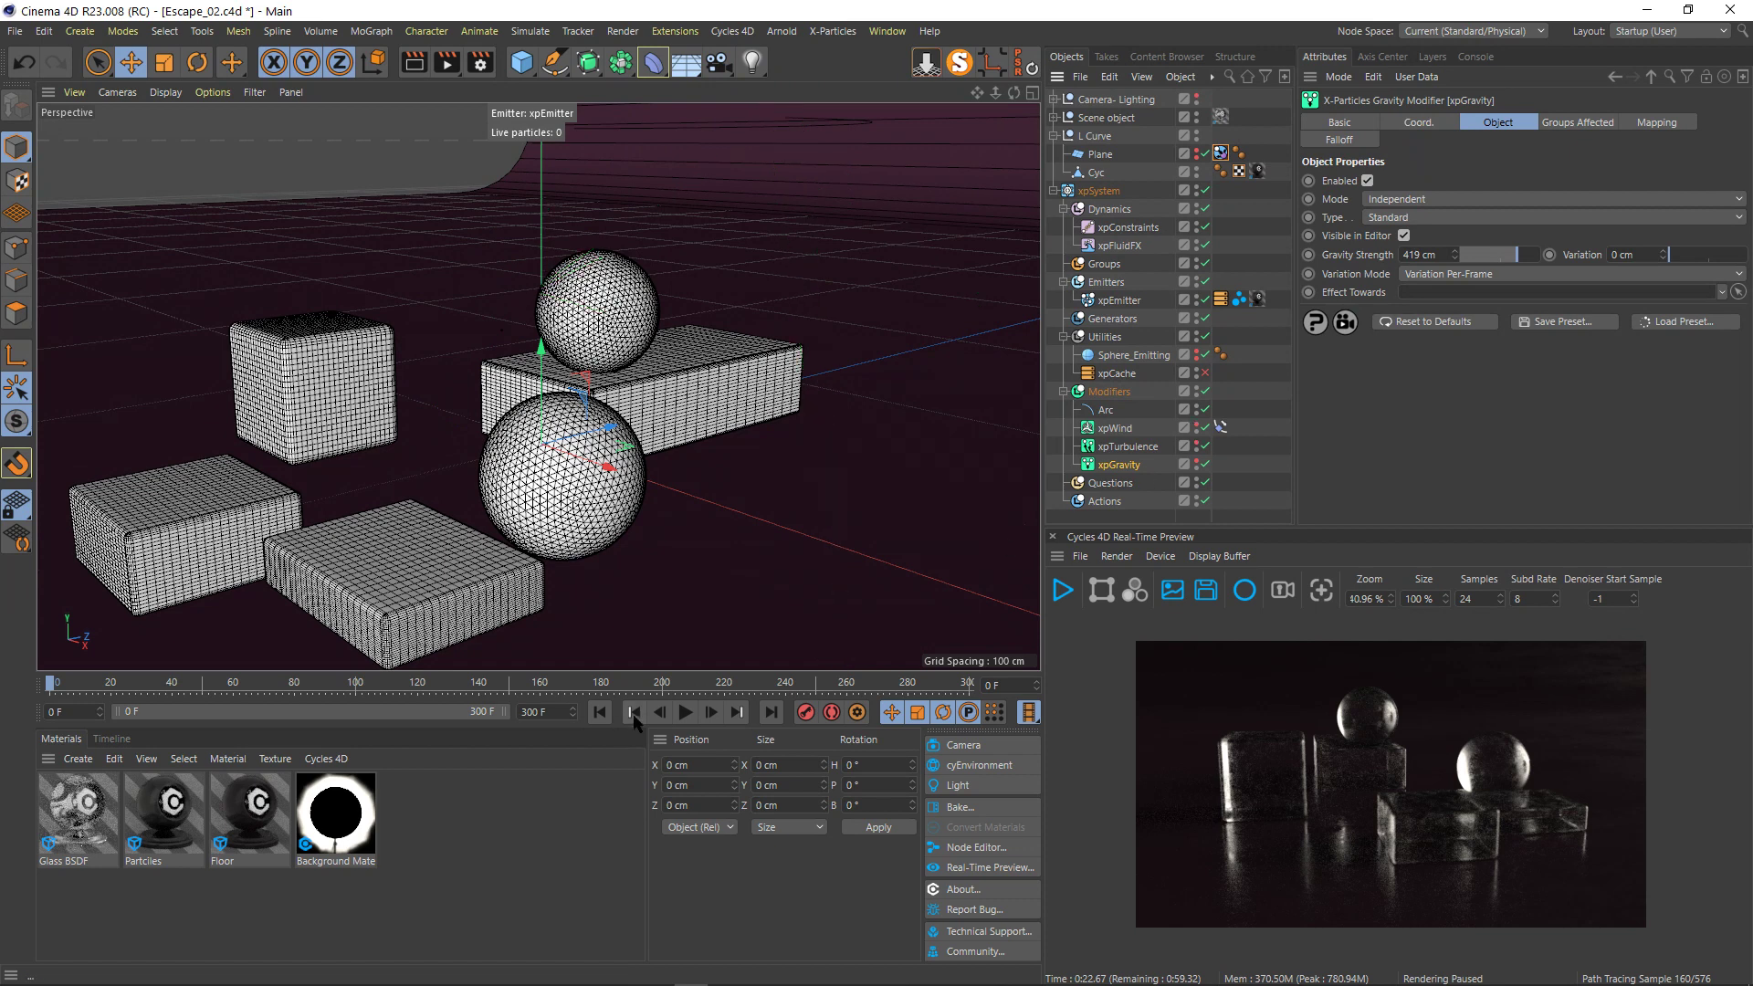
pyautogui.click(687, 713)
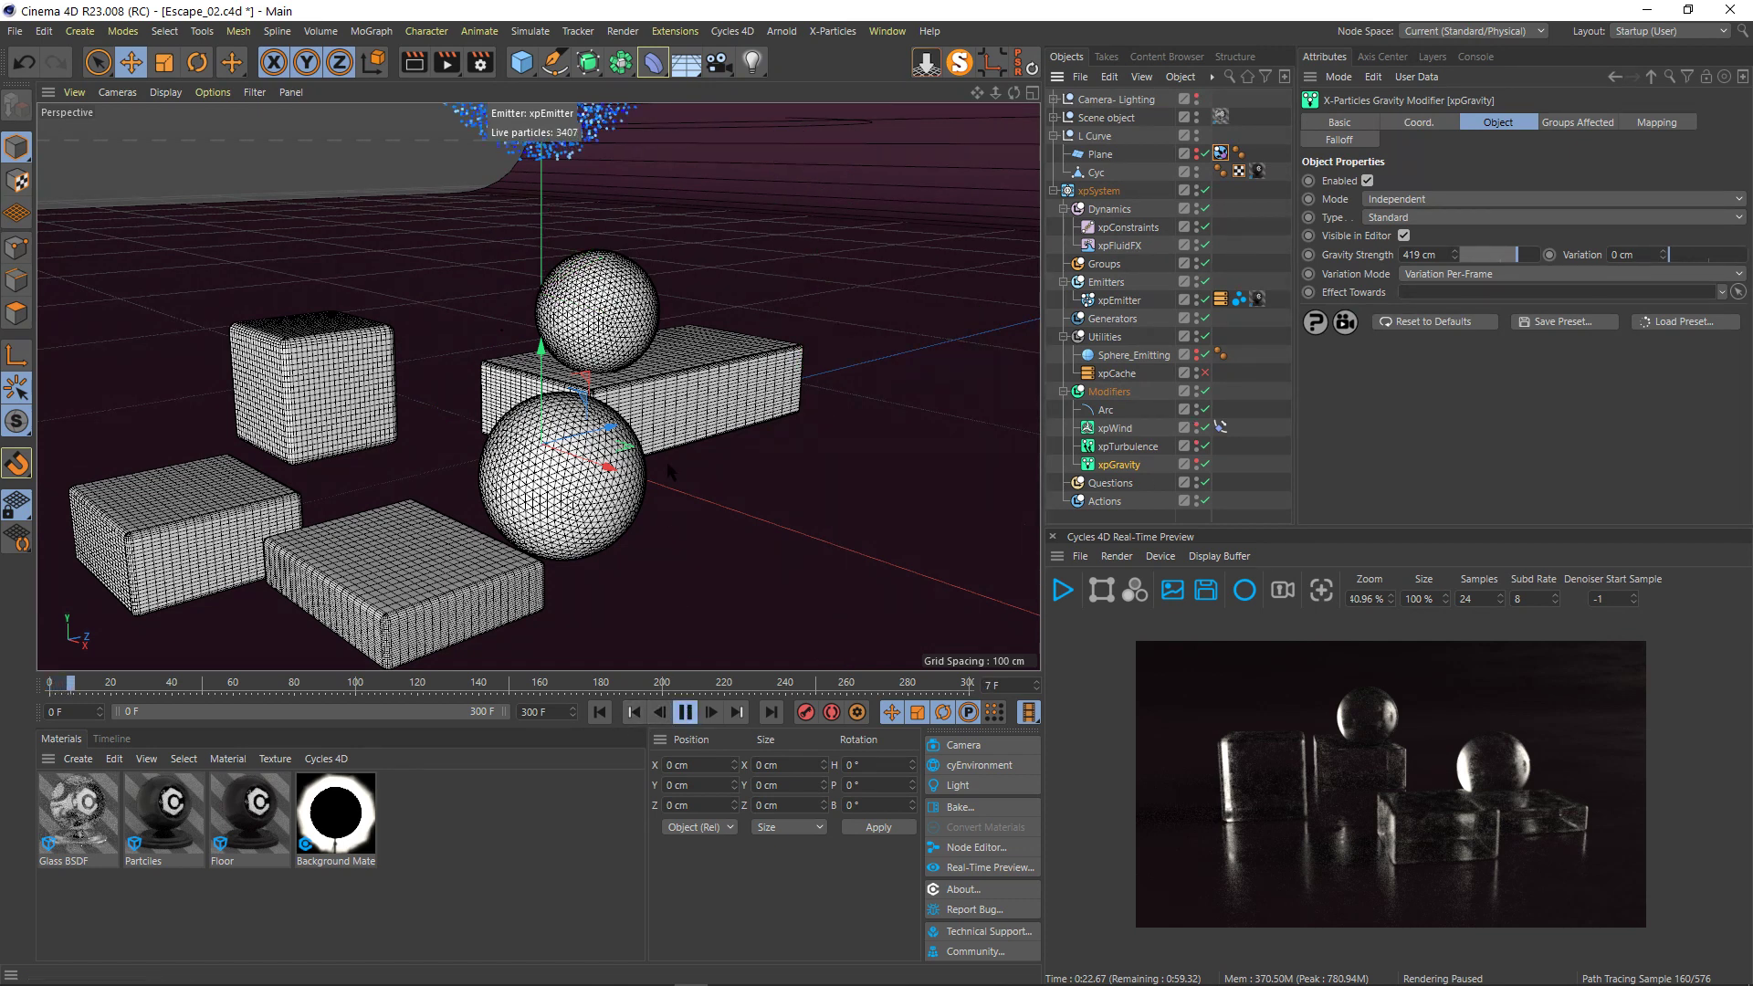
# - Show the xpWind guide in the viewport and continue the simulation to frame 206, viewing the wind's push from the opposite side
pyautogui.click(1197, 425)
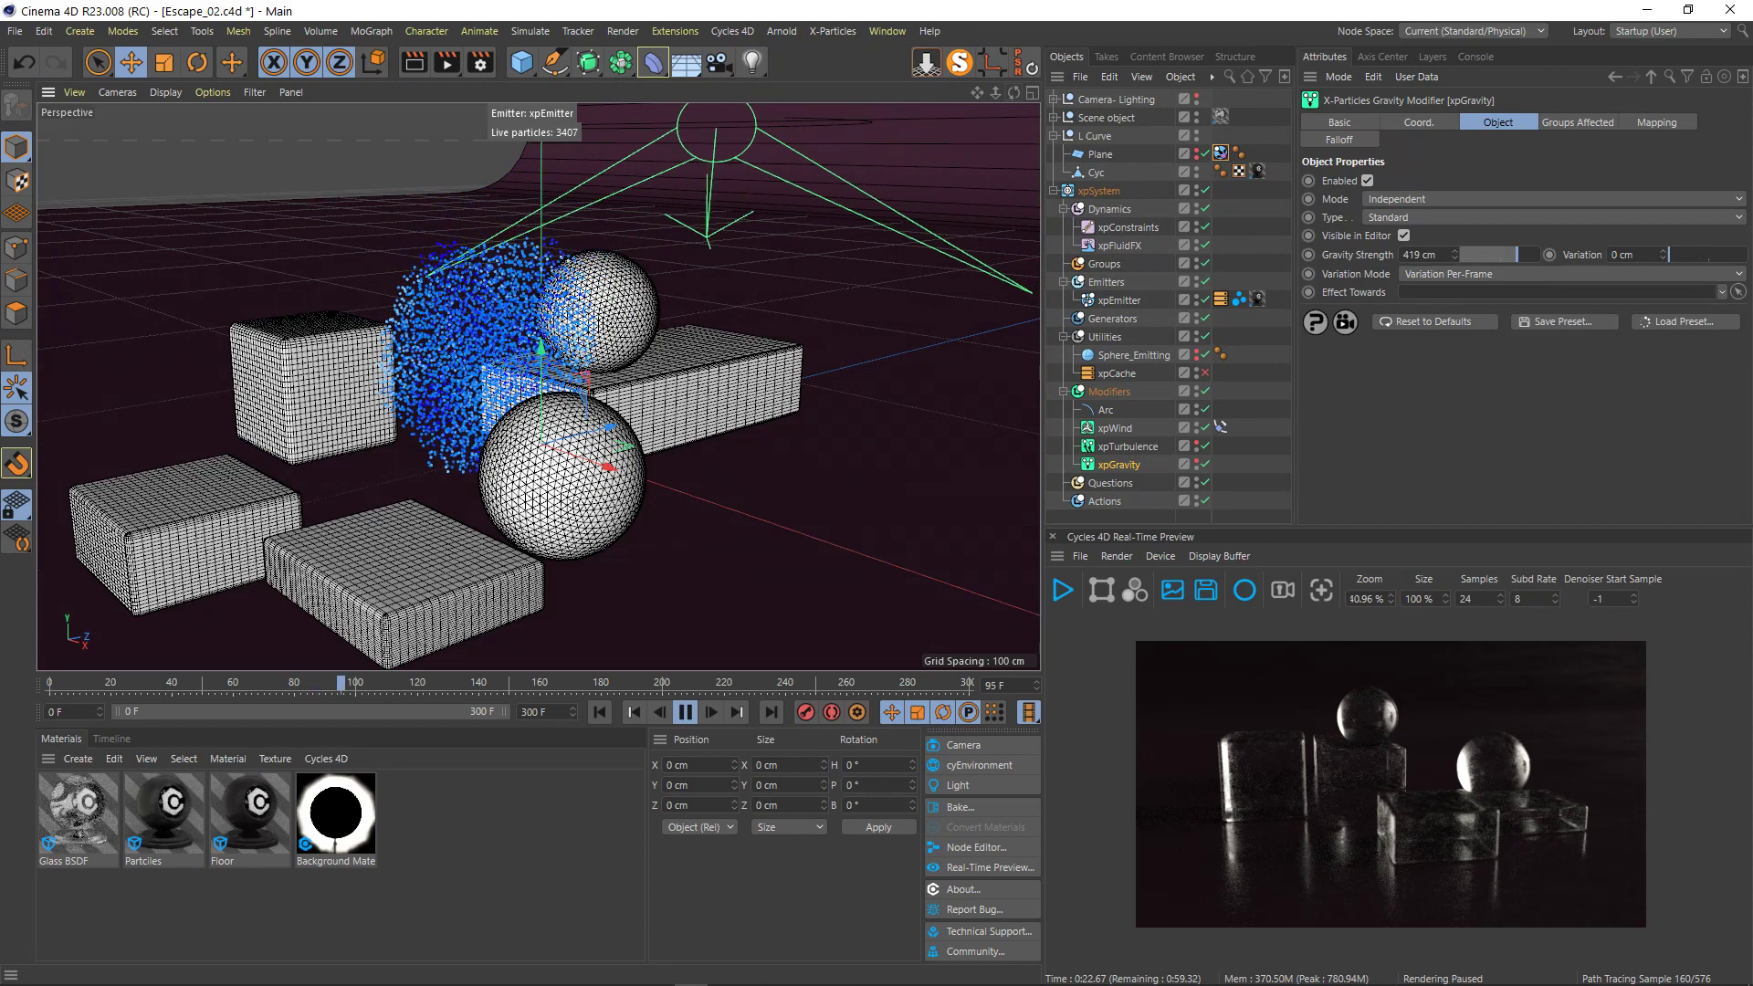
pyautogui.keyDown('alt'); pyautogui.moveTo(530, 426); pyautogui.dragTo(902, 444); pyautogui.keyUp('alt')
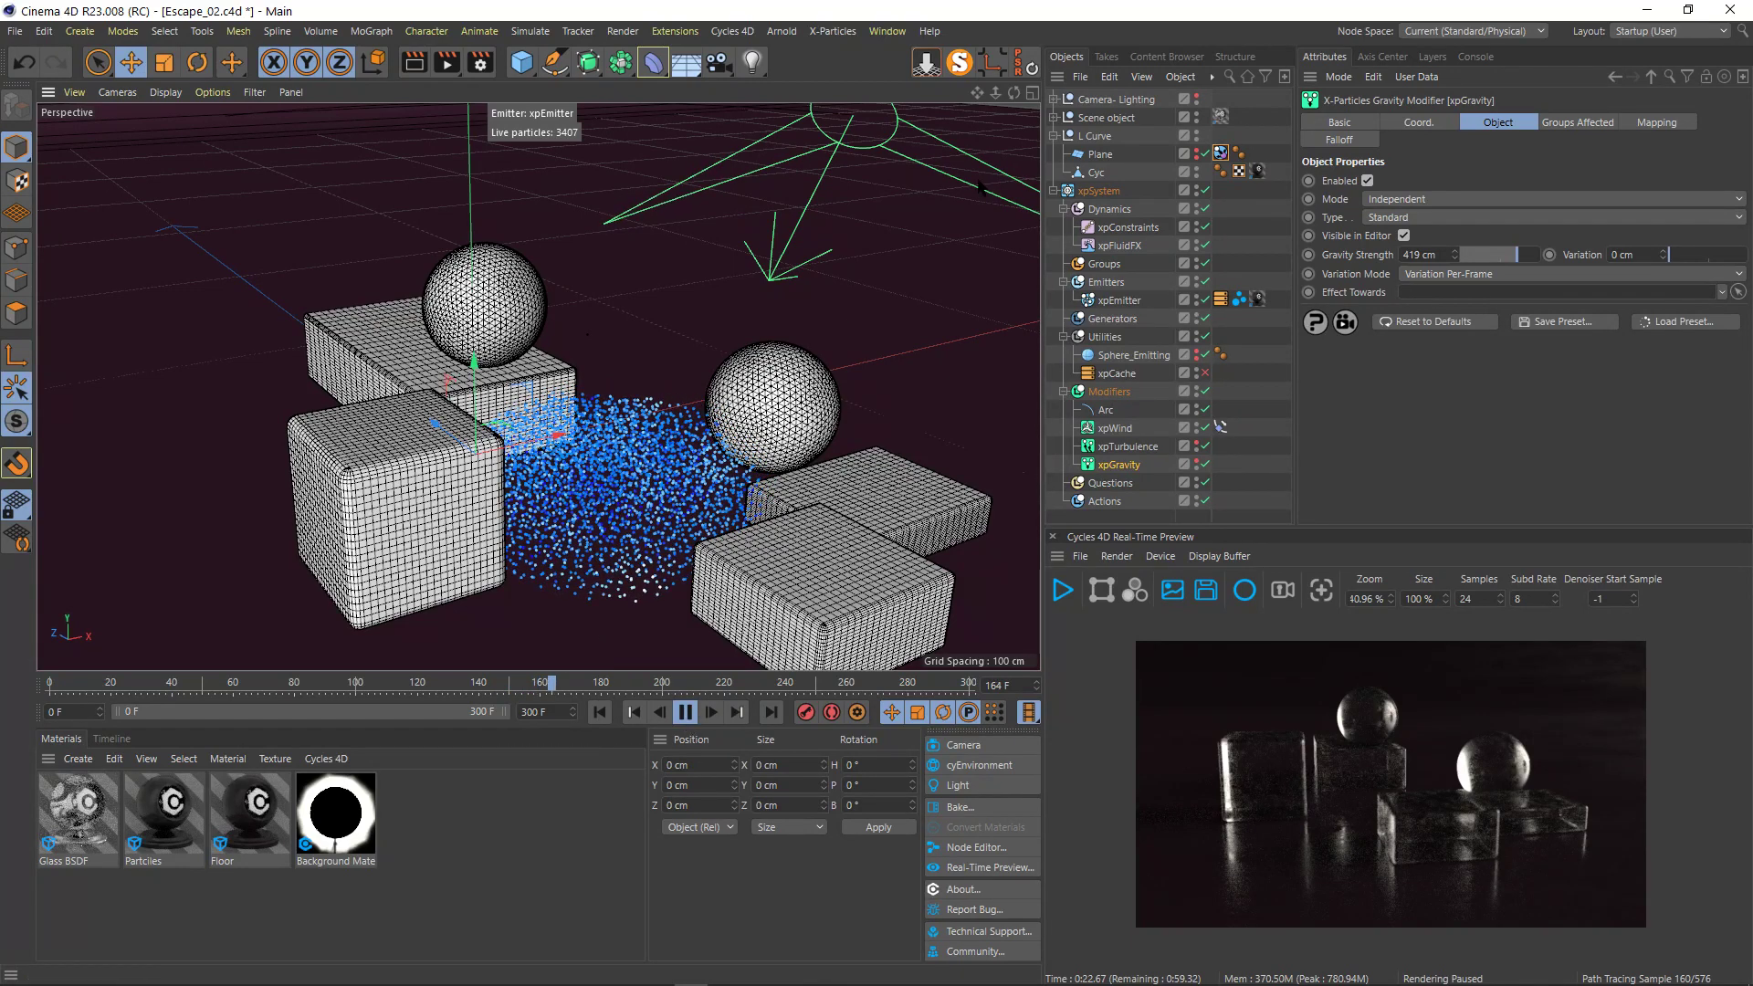
pyautogui.moveTo(1014, 93); pyautogui.dragTo(1016, 97)
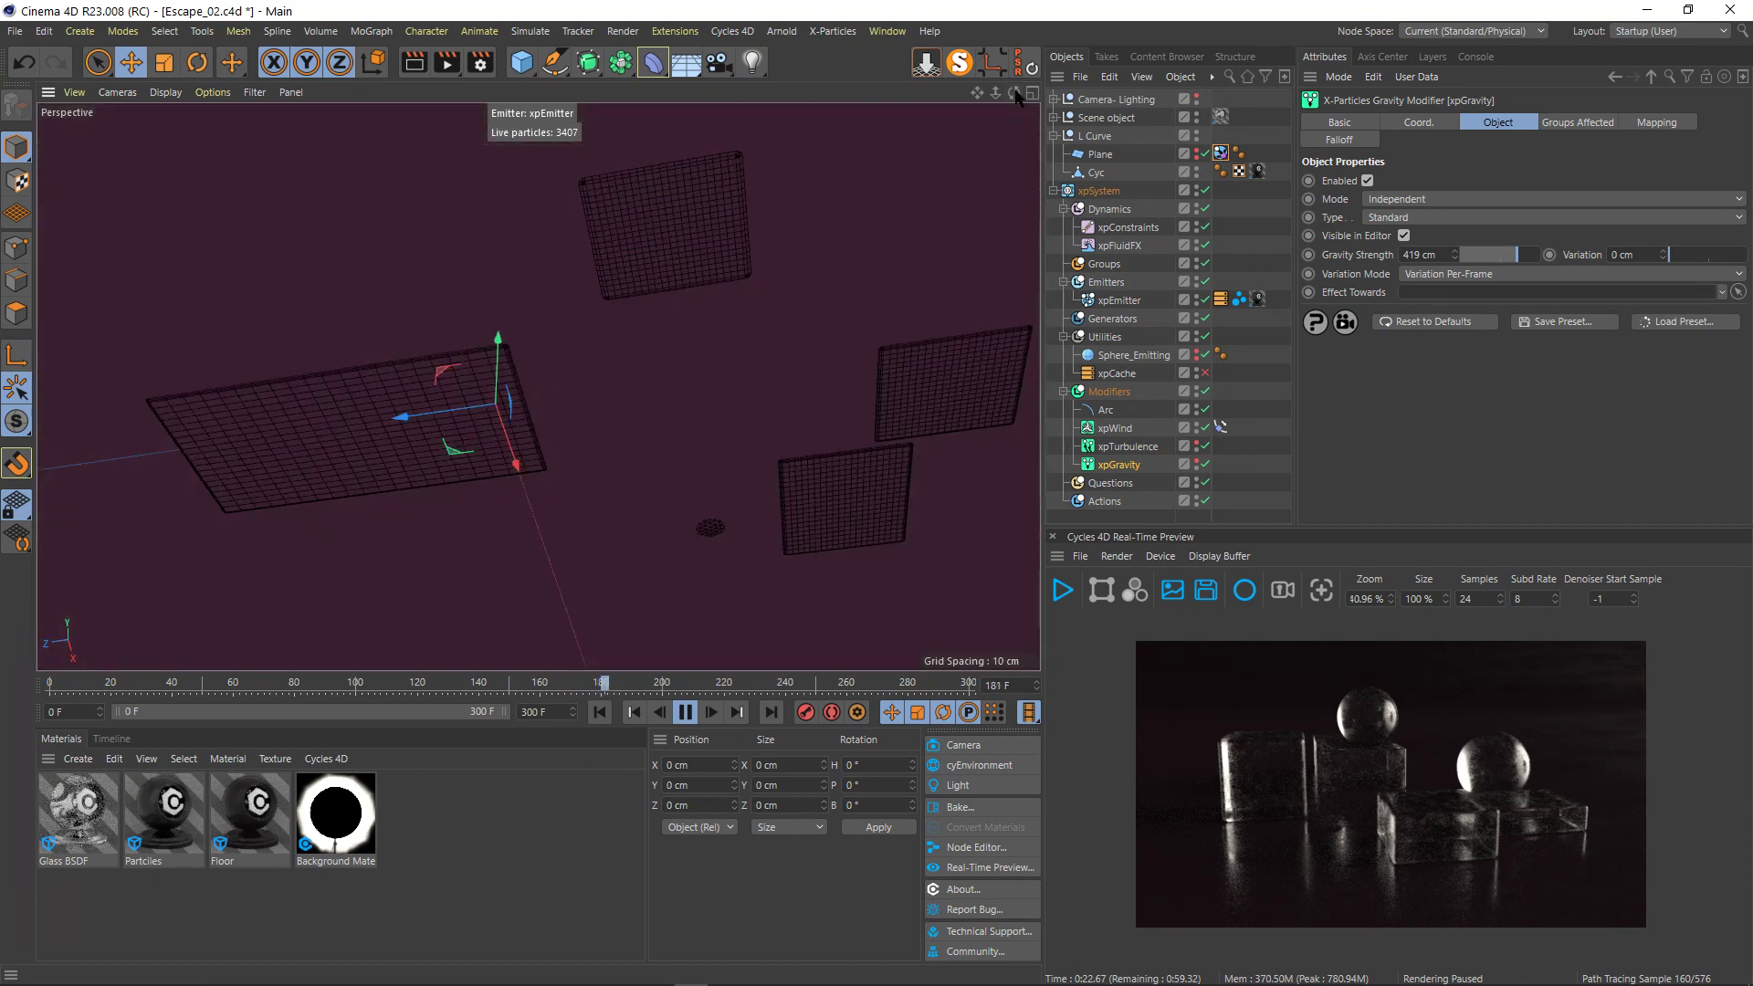
pyautogui.hotkey('ctrl', 'shift', 'z')
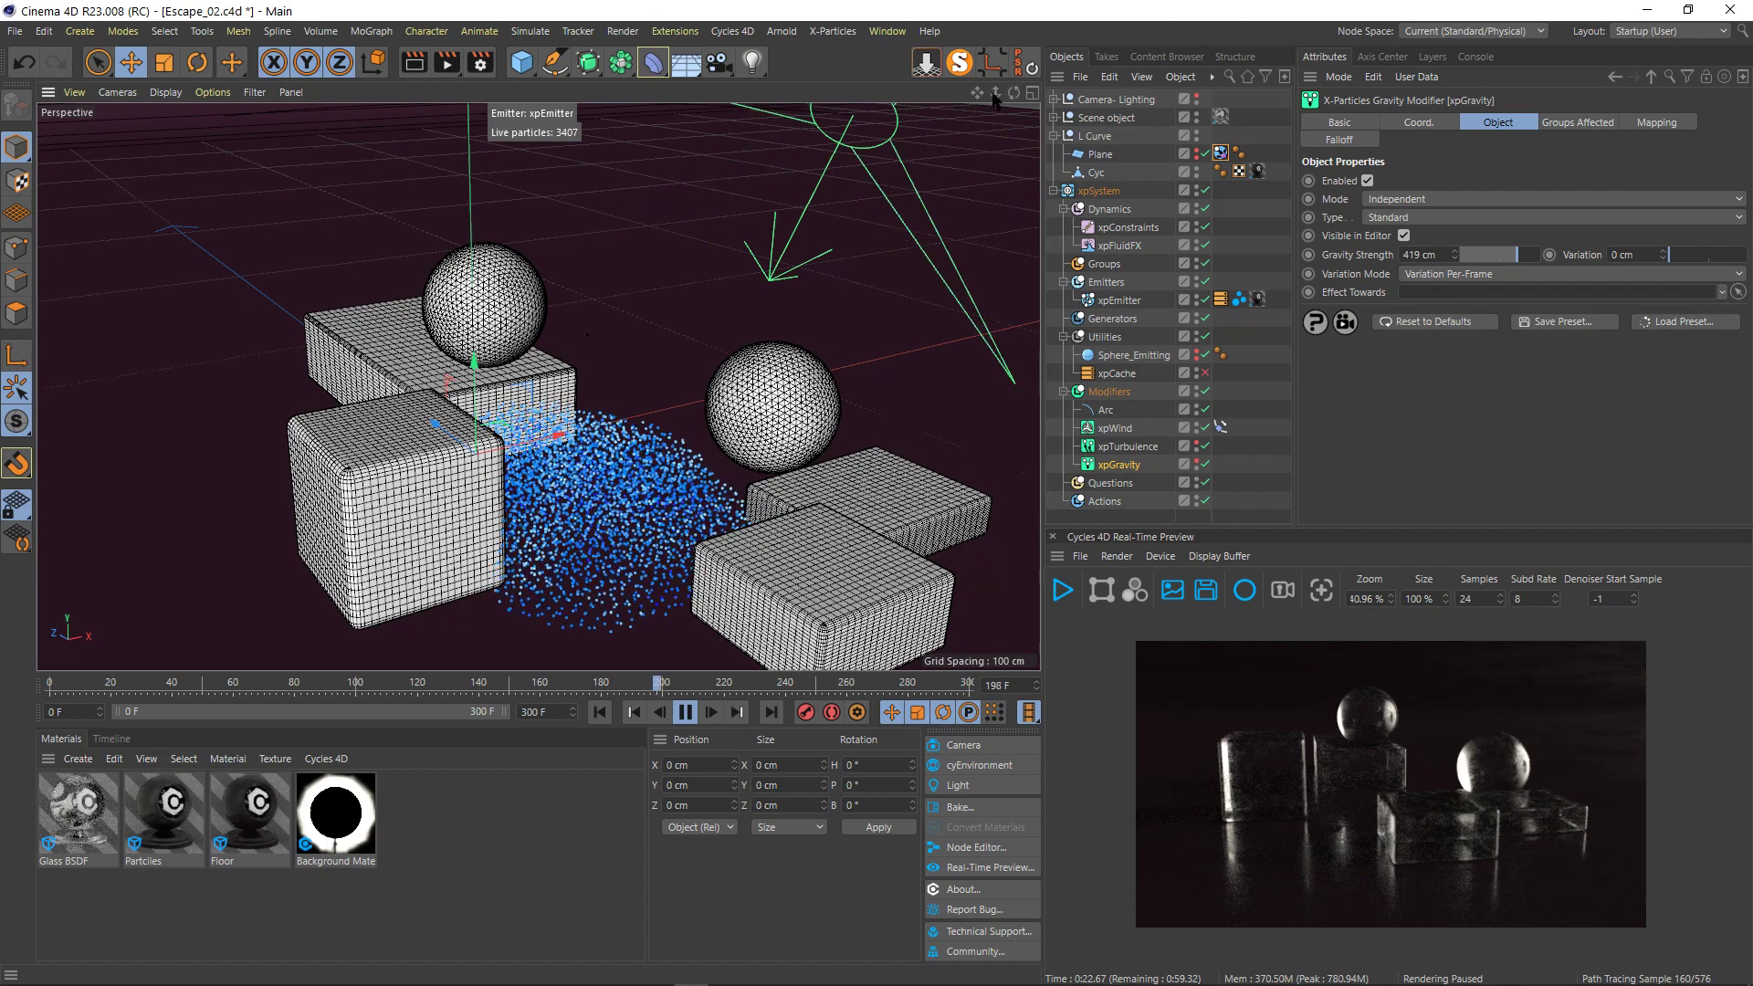
pyautogui.click(685, 712)
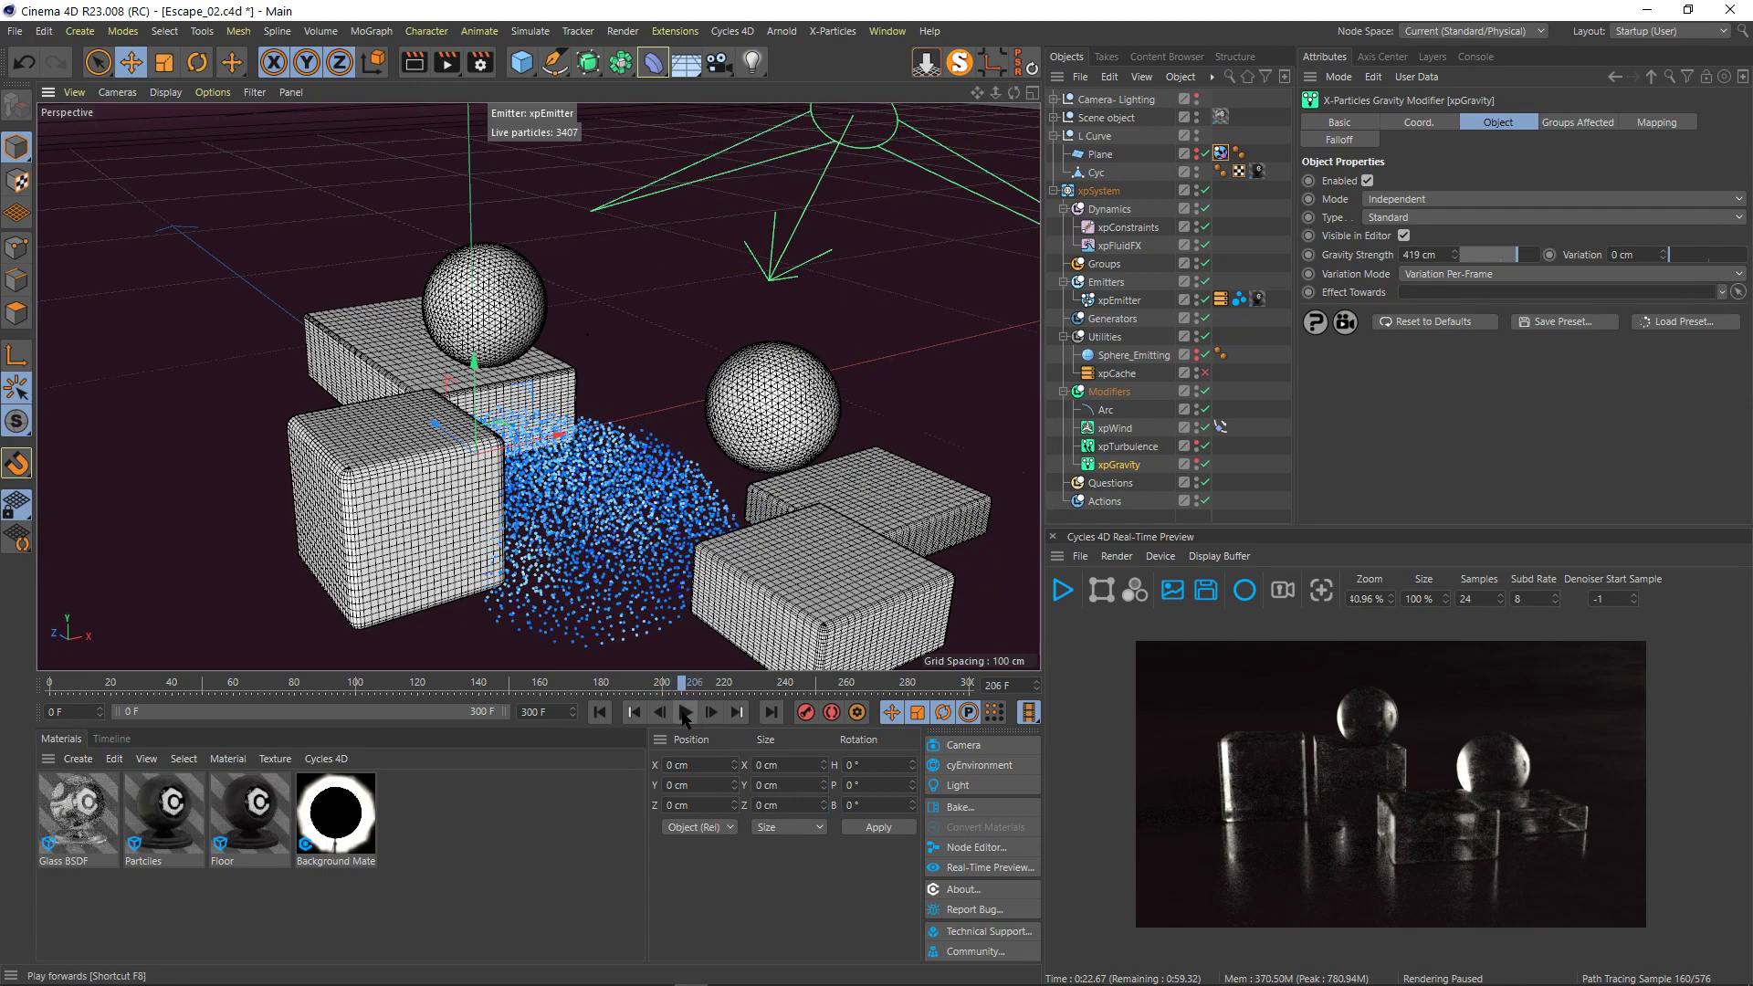
# - Start the Cycles 4D Real-Time Preview of frame 206 and enlarge the rendered particle cluster to 64% zoom
pyautogui.moveTo(1014, 92); pyautogui.dragTo(933, 65)
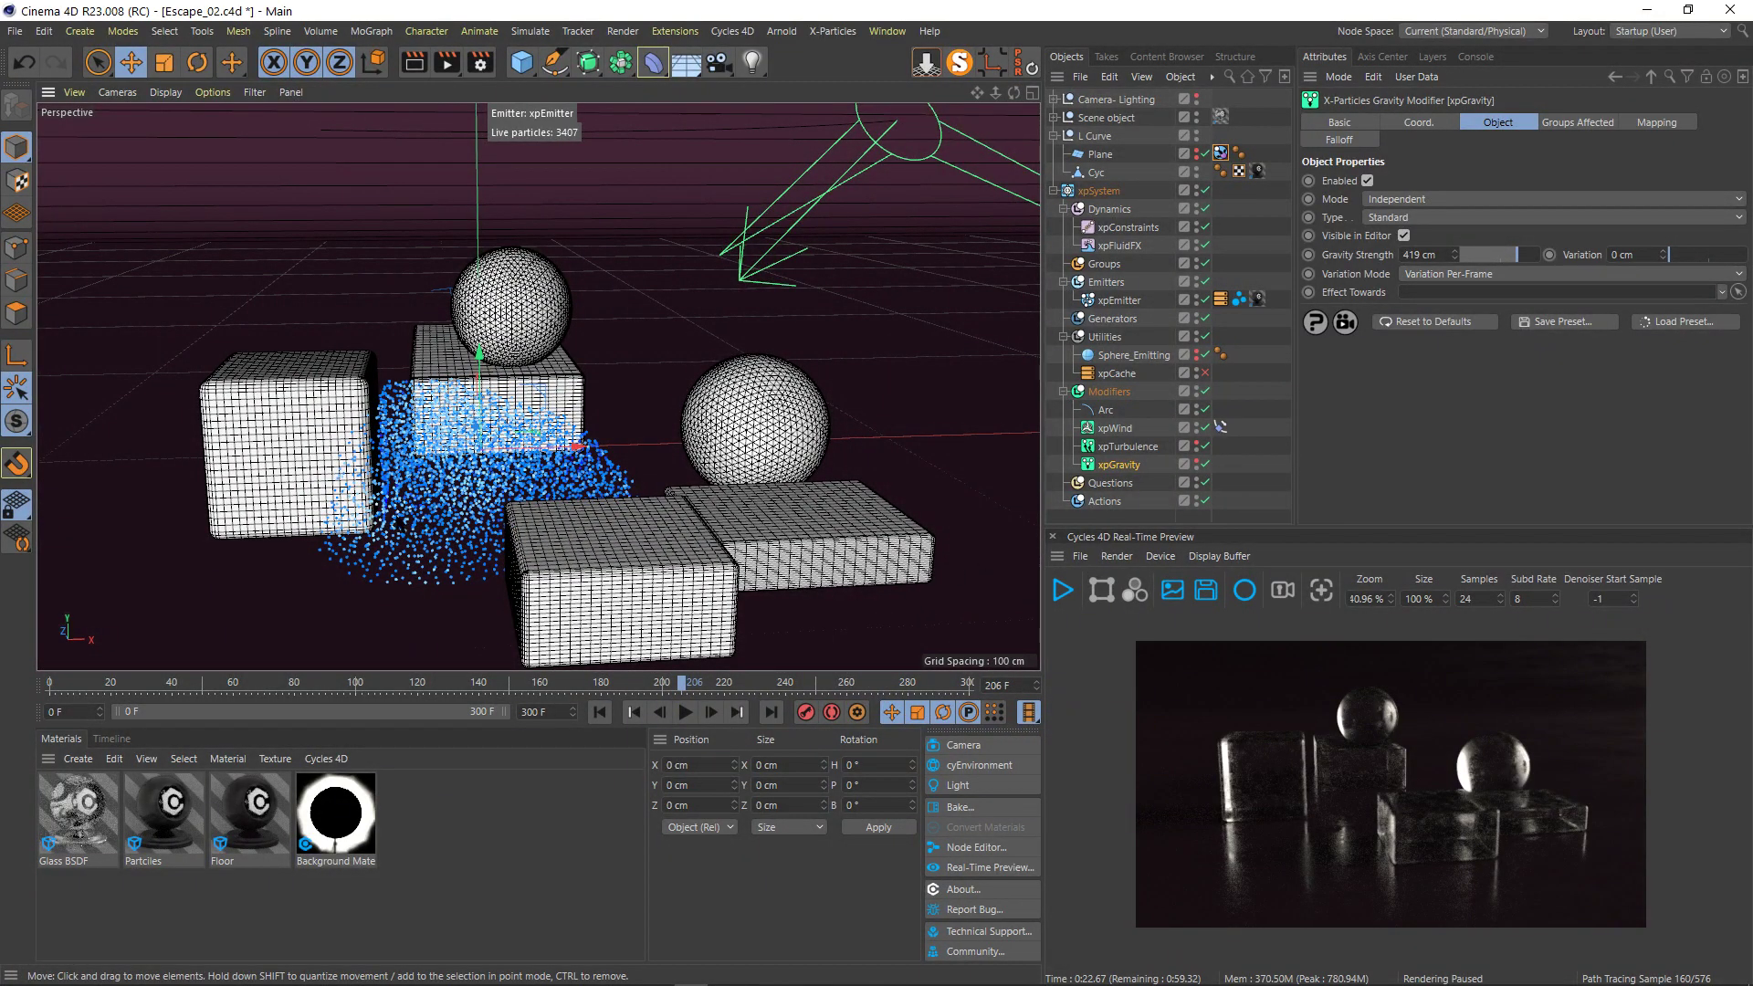
pyautogui.click(1061, 590)
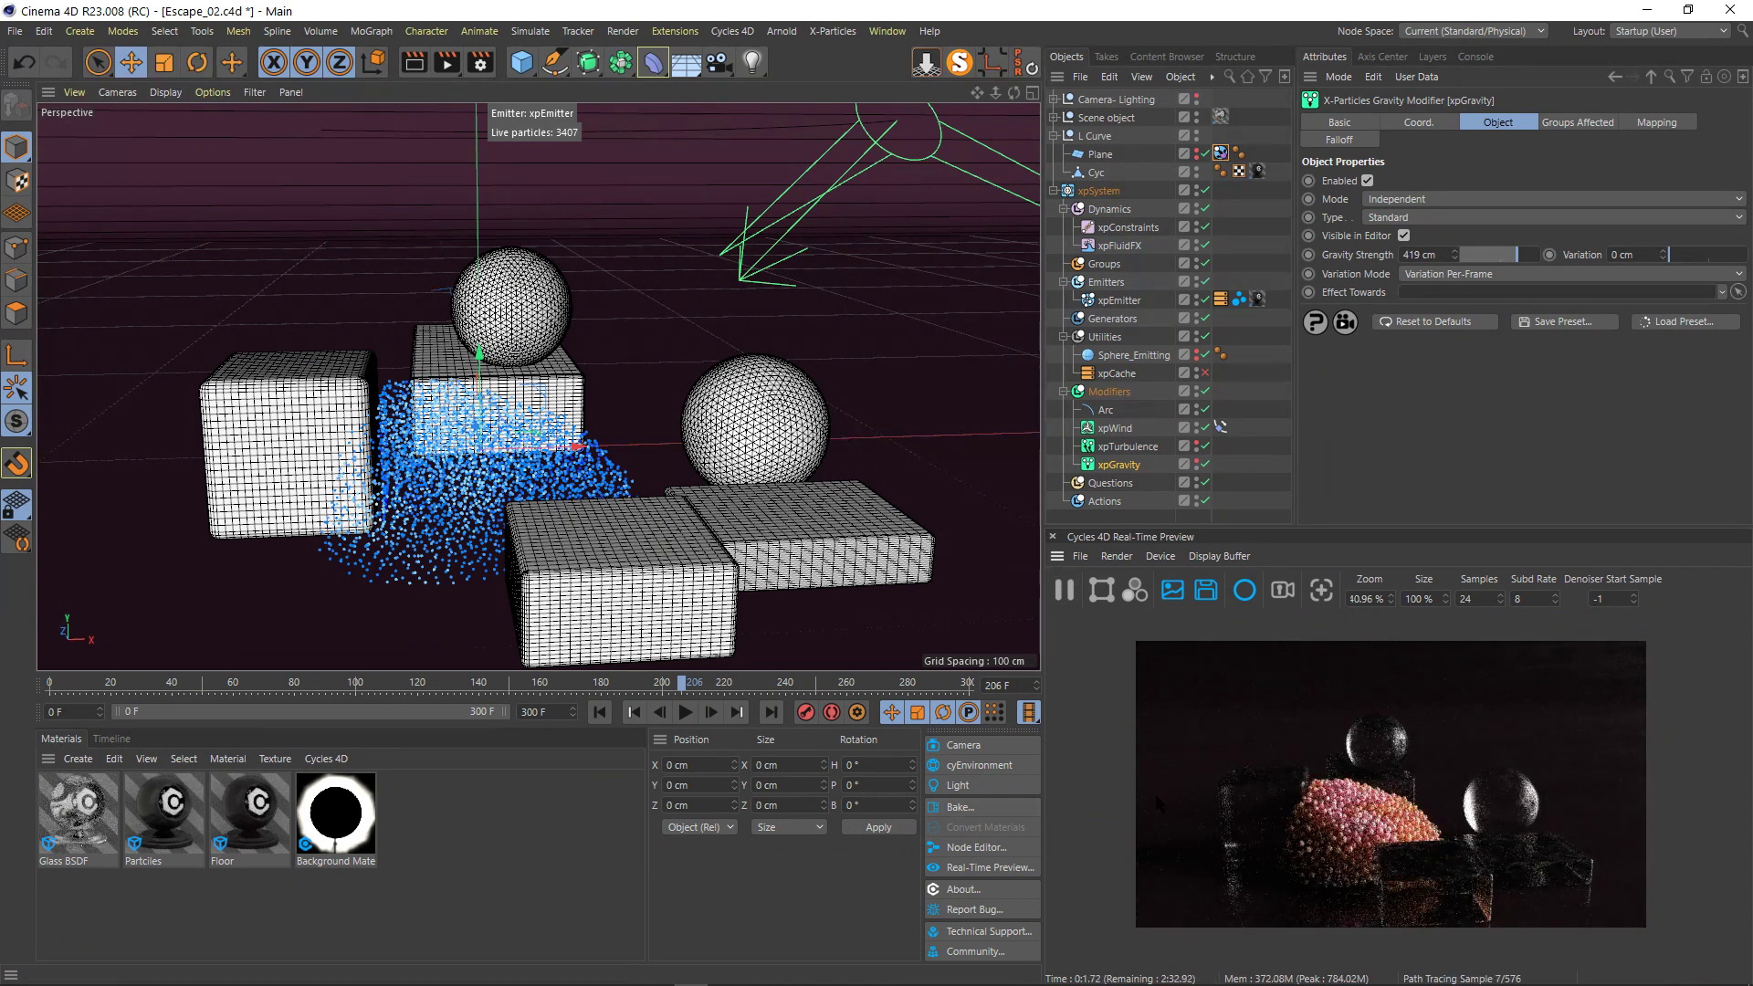
pyautogui.scroll(2, 1347, 872)
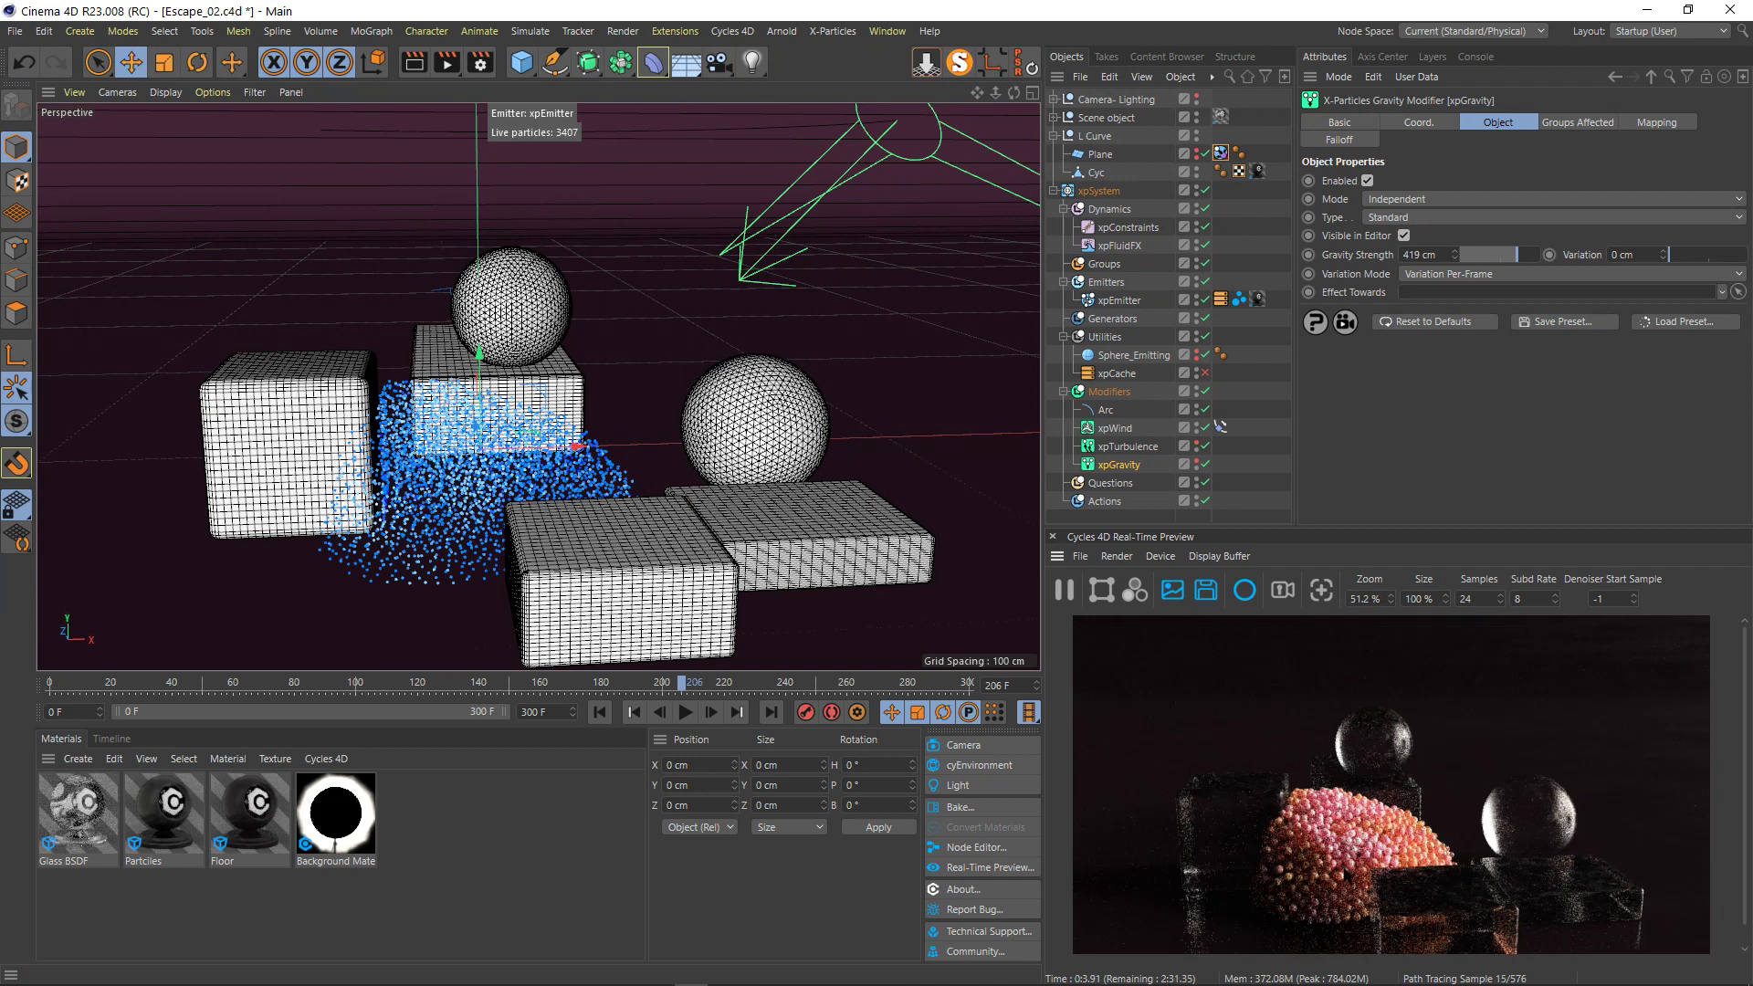
pyautogui.moveTo(1347, 872); pyautogui.dragTo(1320, 729)
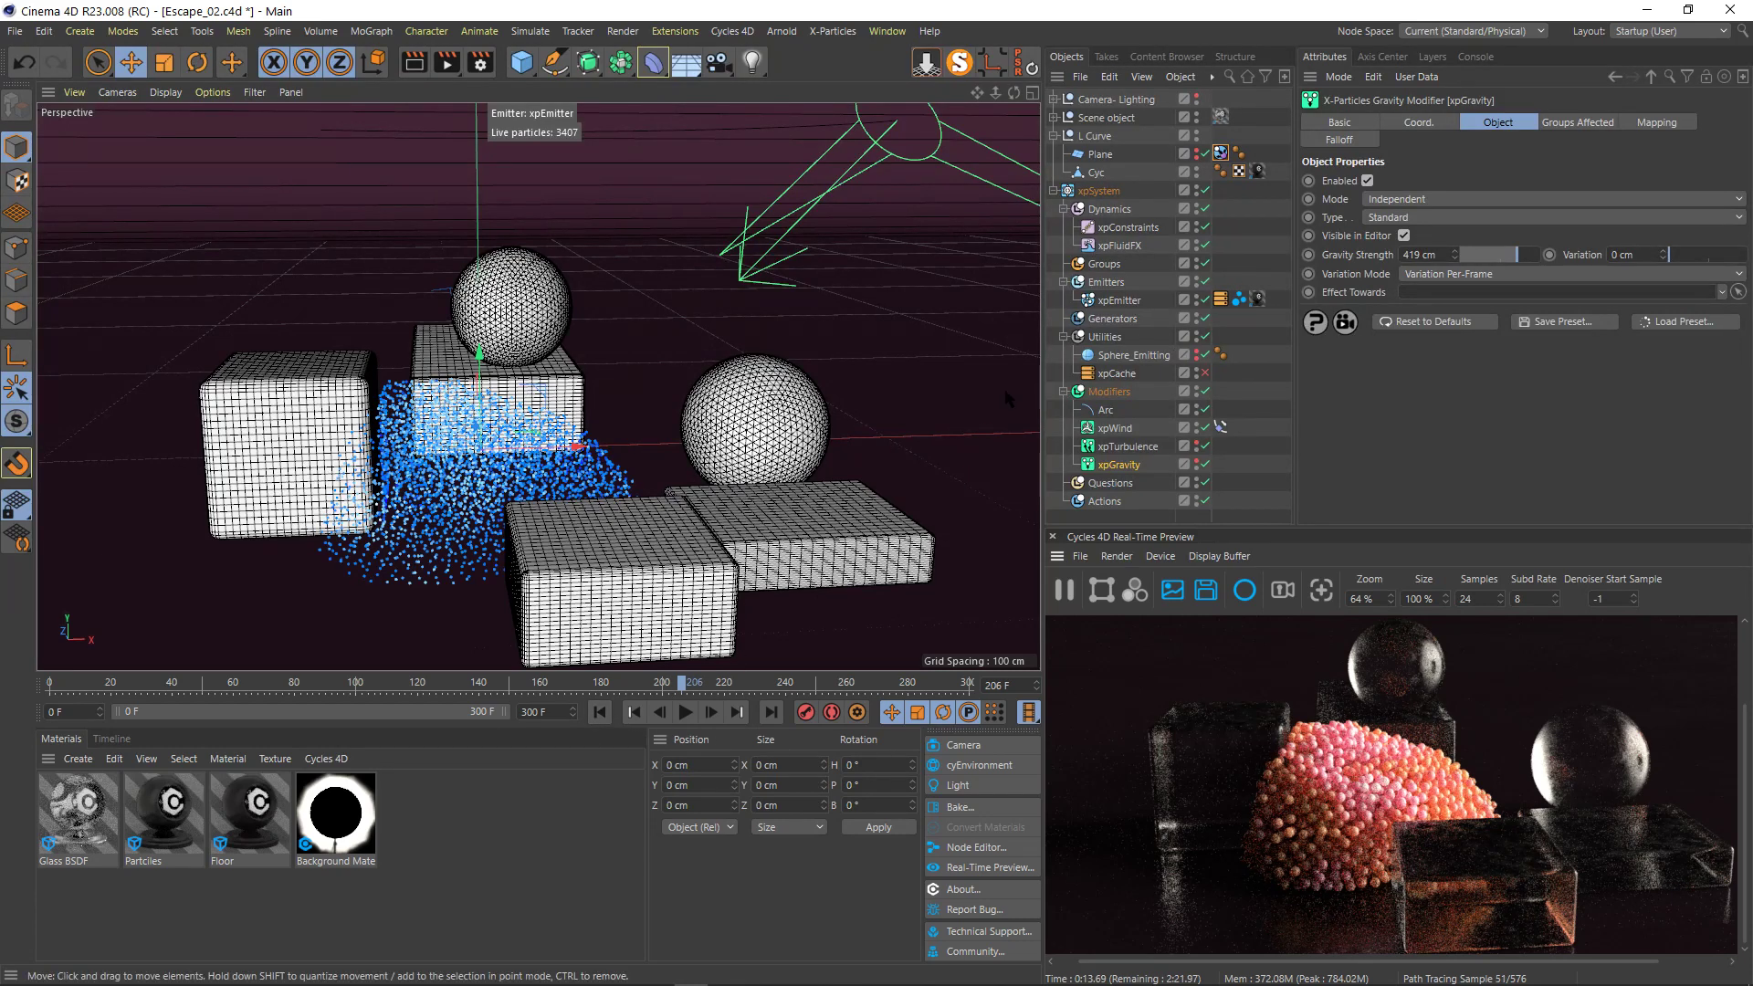
# - Set the xpEmitter's particle radius to 0.45 cm and return the simulation to frame 0
pyautogui.click(1123, 300)
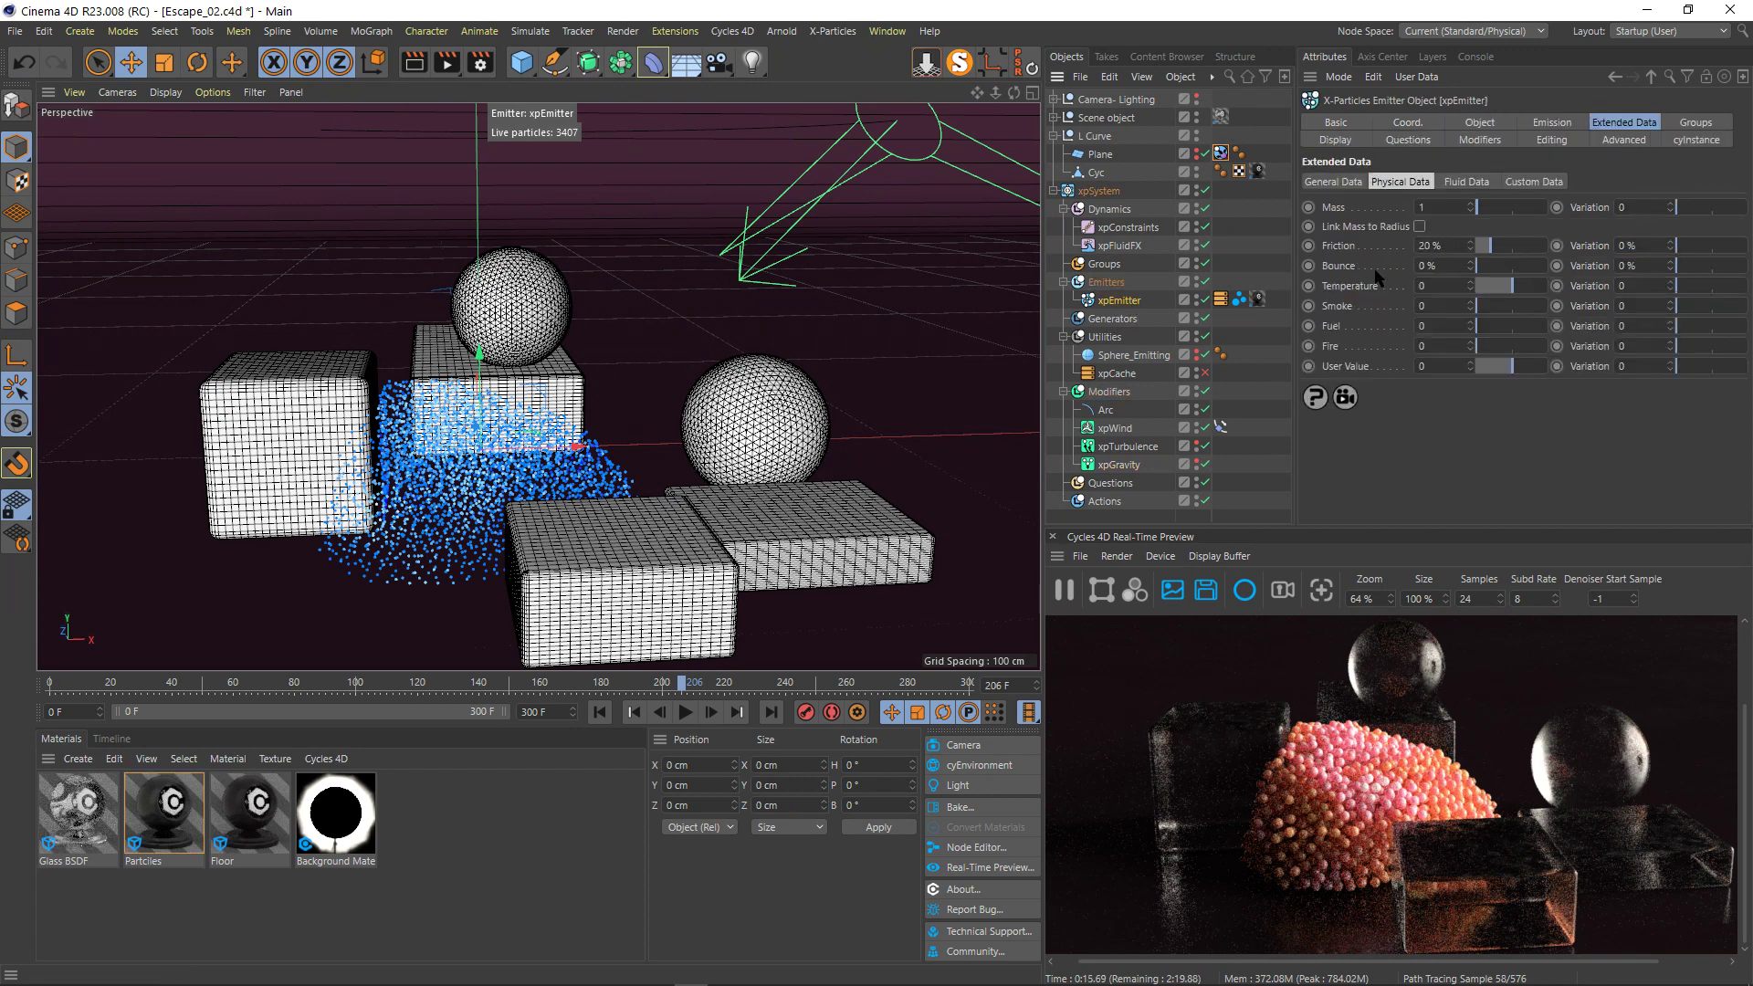
pyautogui.click(1552, 122)
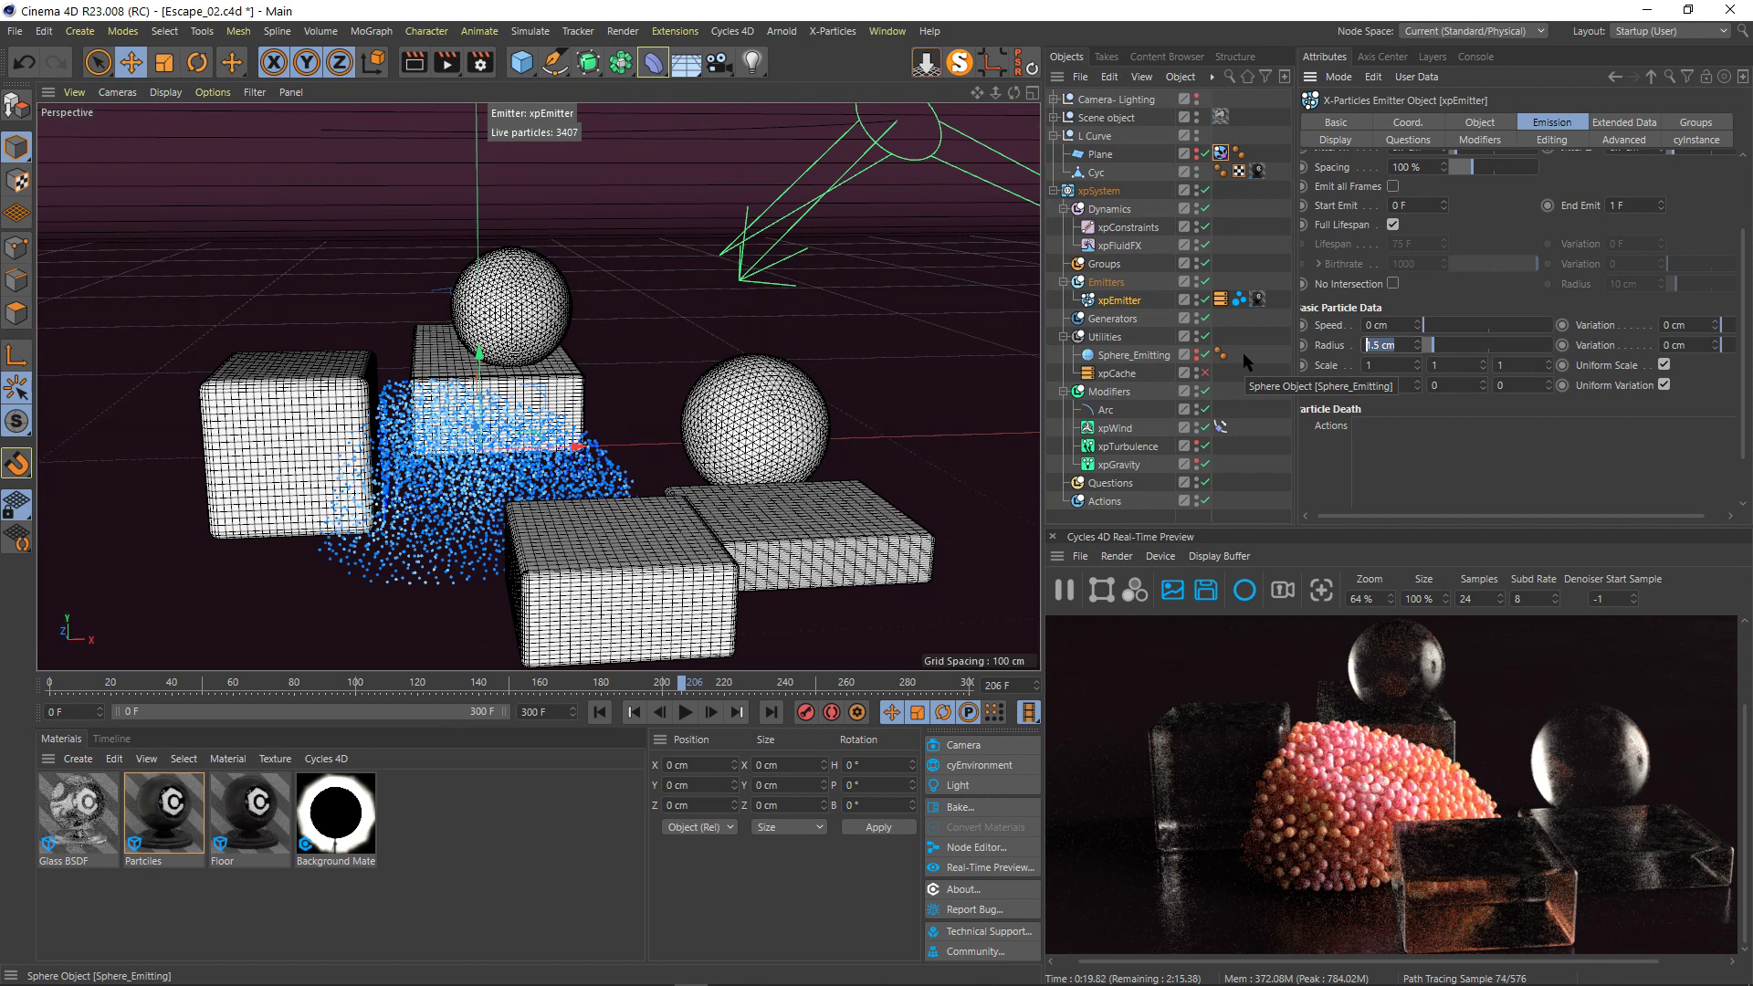
pyautogui.write('.45')
pyautogui.press('Return')
pyautogui.click(599, 712)
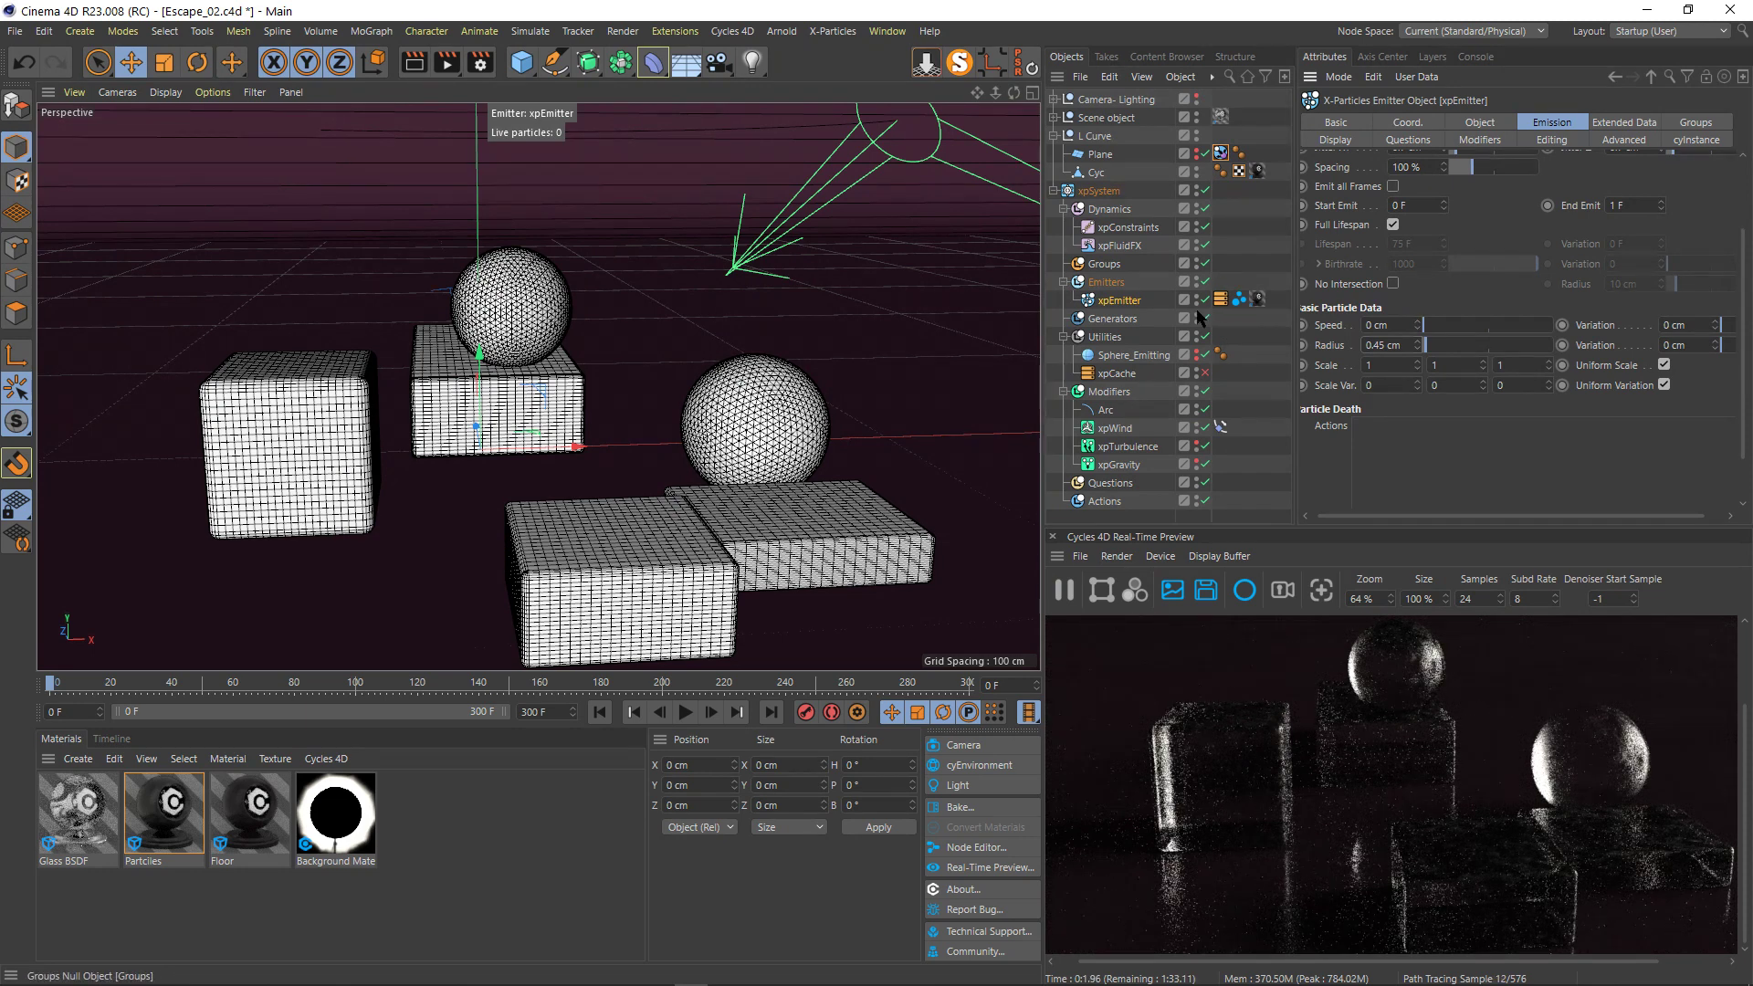
# - Enable xpCache and play the cached particles to frame 44, pausing the Cycles 4D preview render
pyautogui.click(1202, 374)
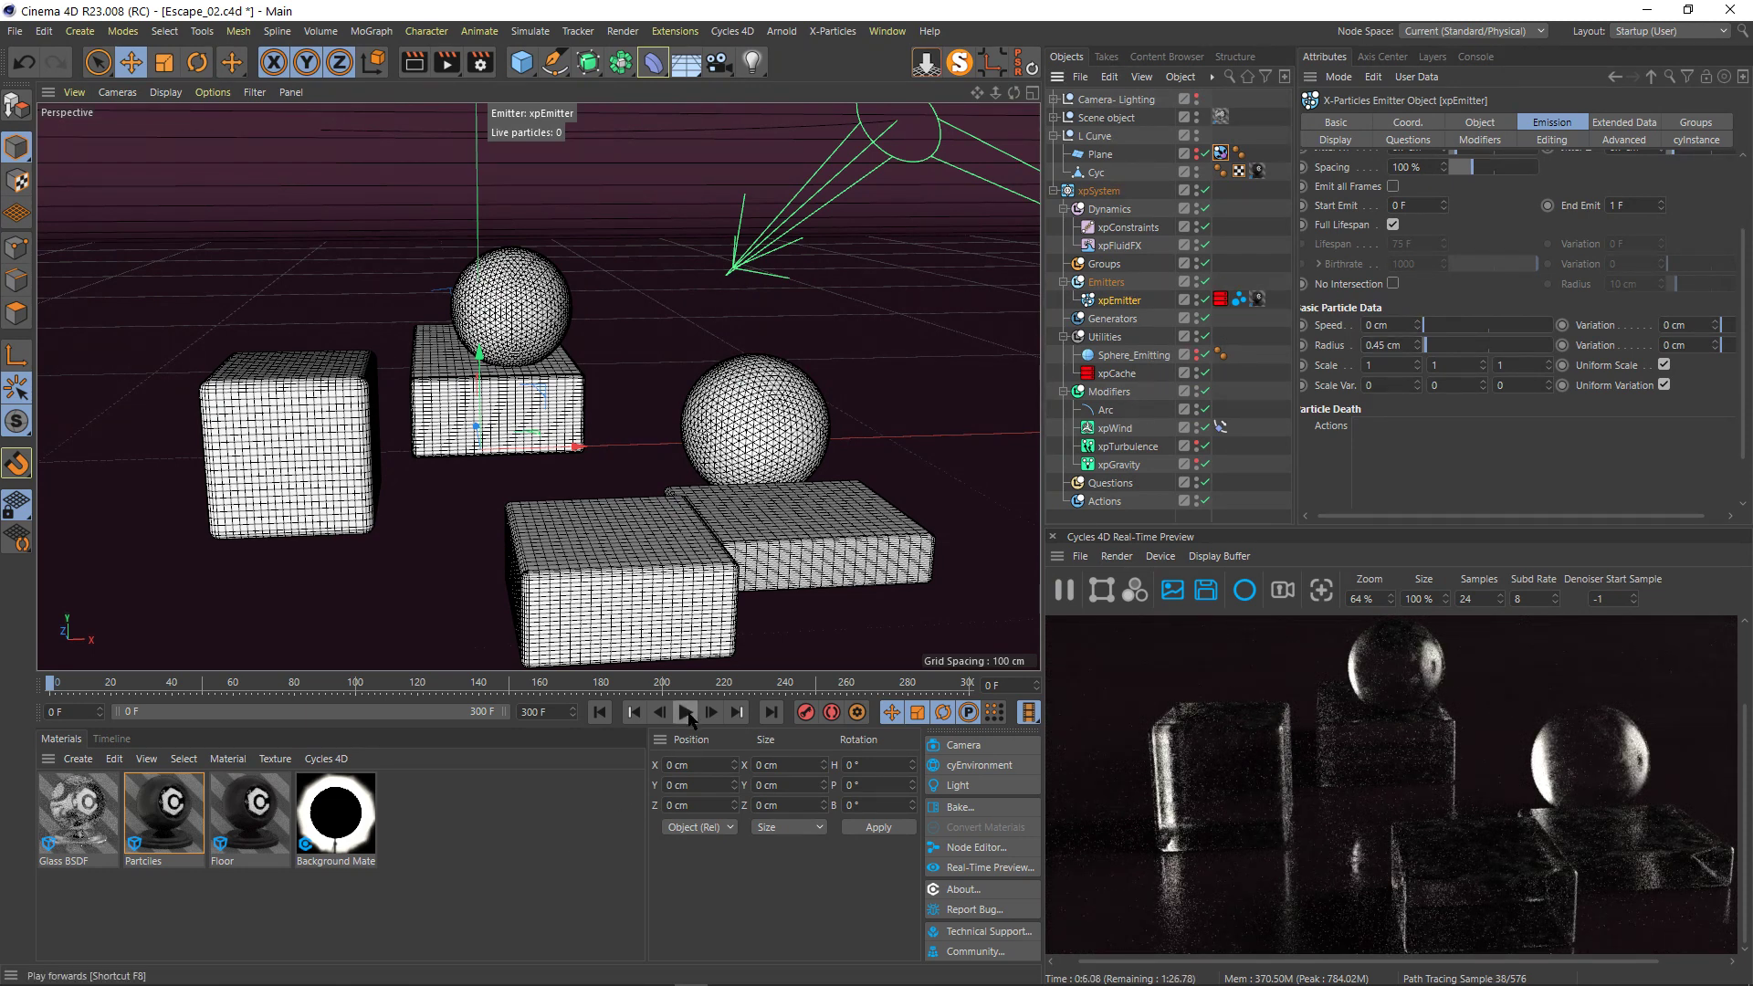
pyautogui.click(686, 713)
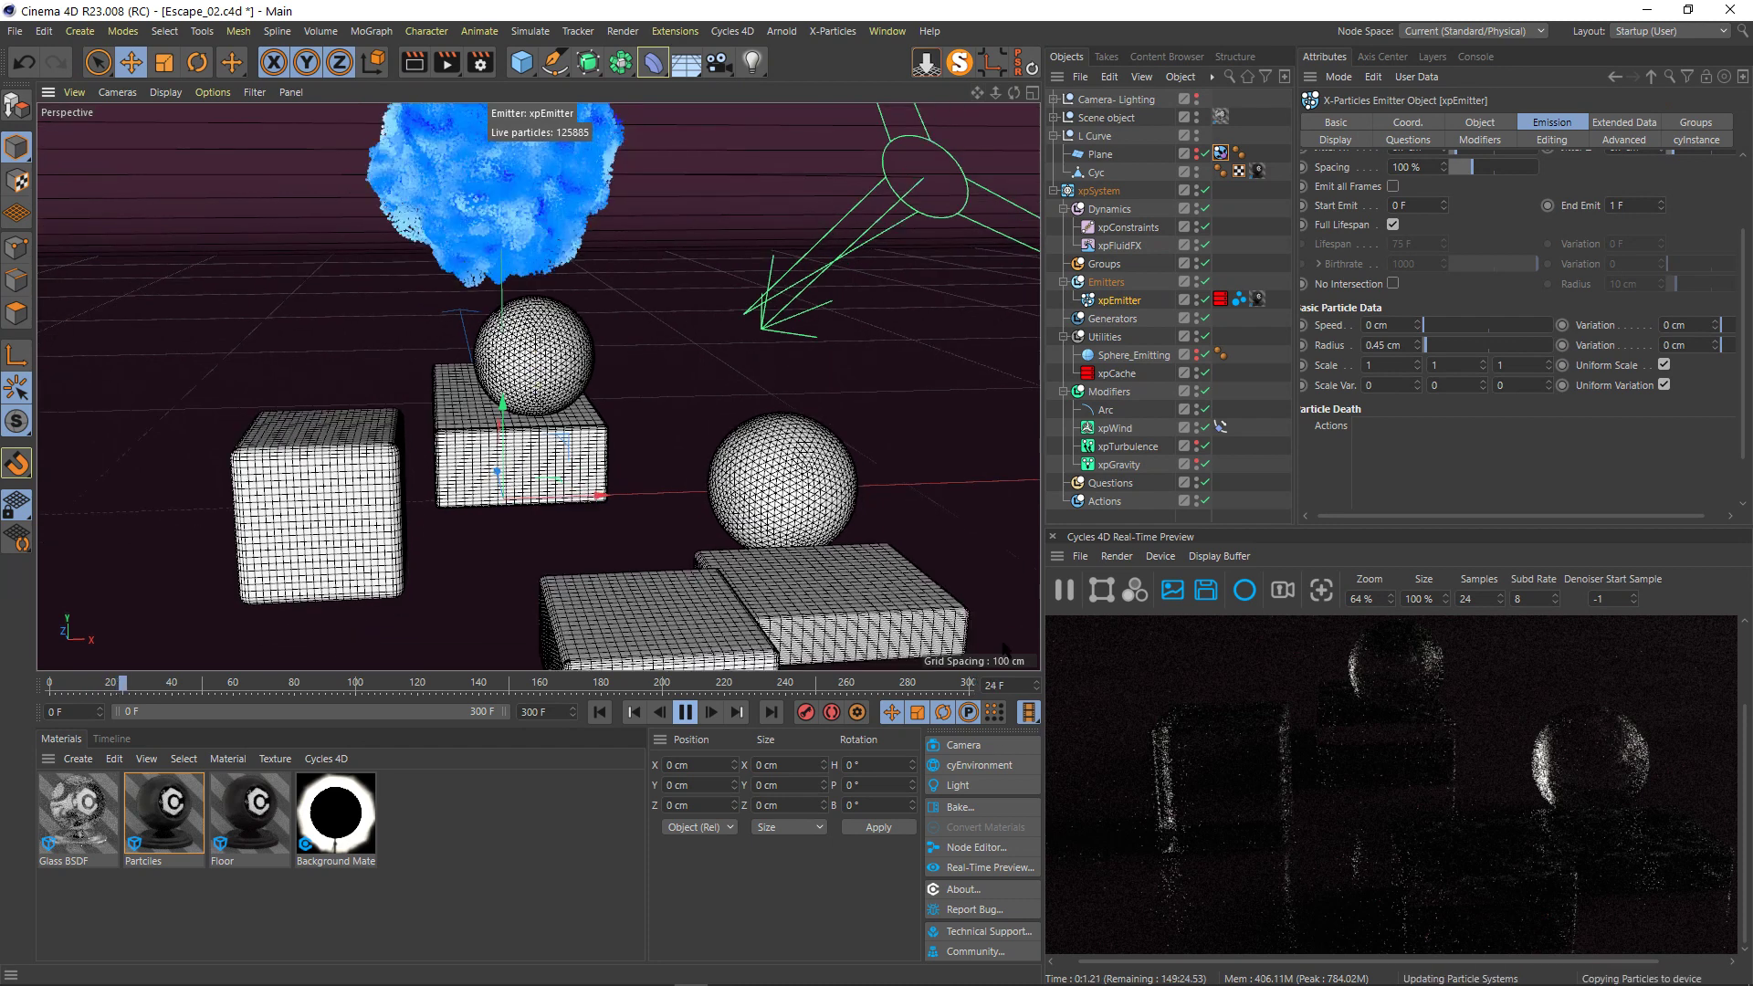
pyautogui.click(1066, 592)
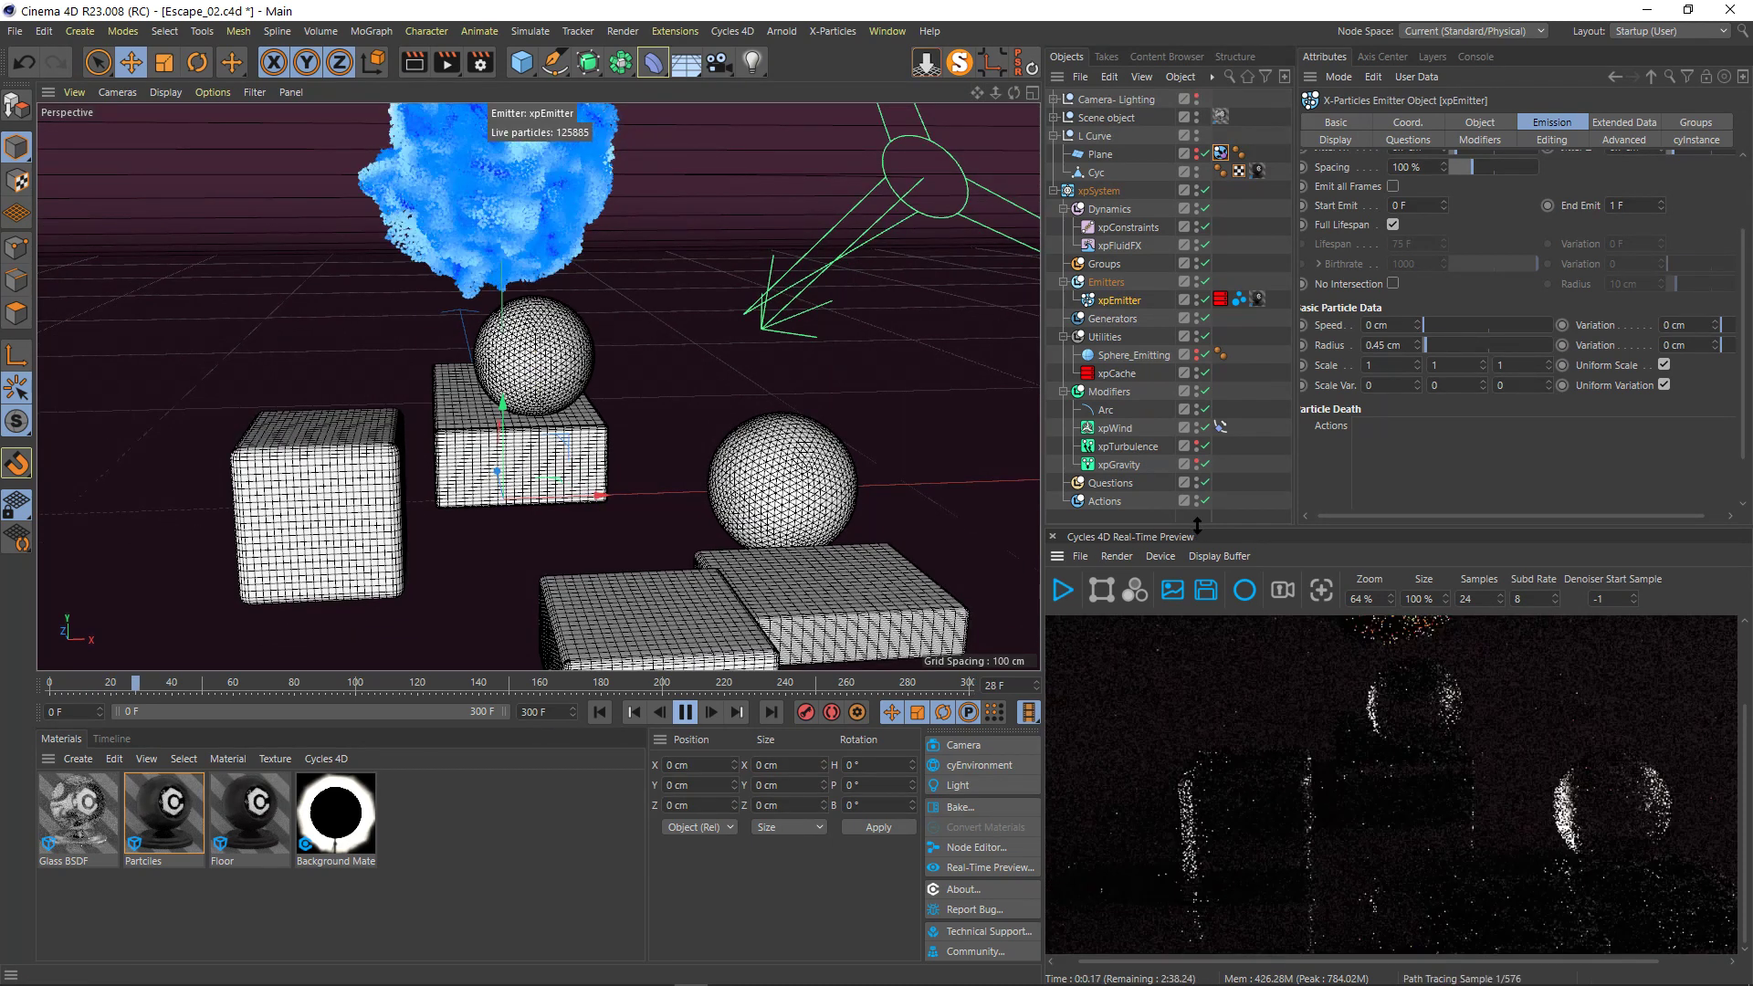
pyautogui.moveTo(1191, 527); pyautogui.dragTo(1195, 429)
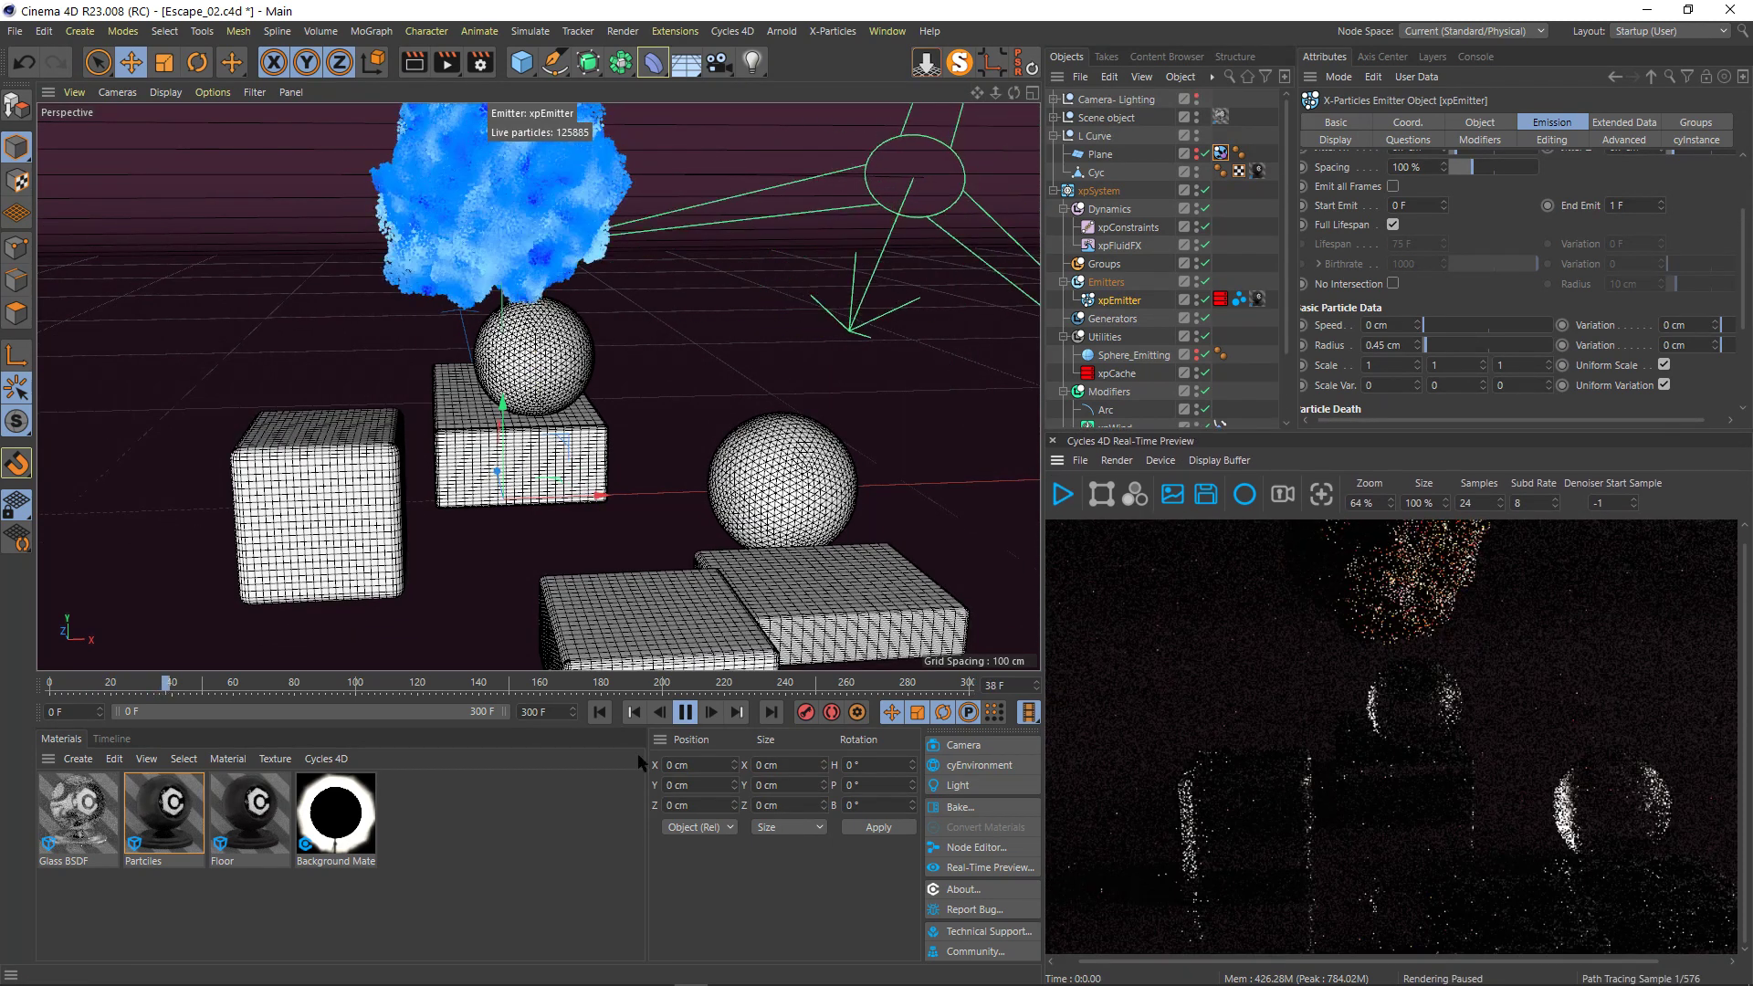
pyautogui.click(684, 712)
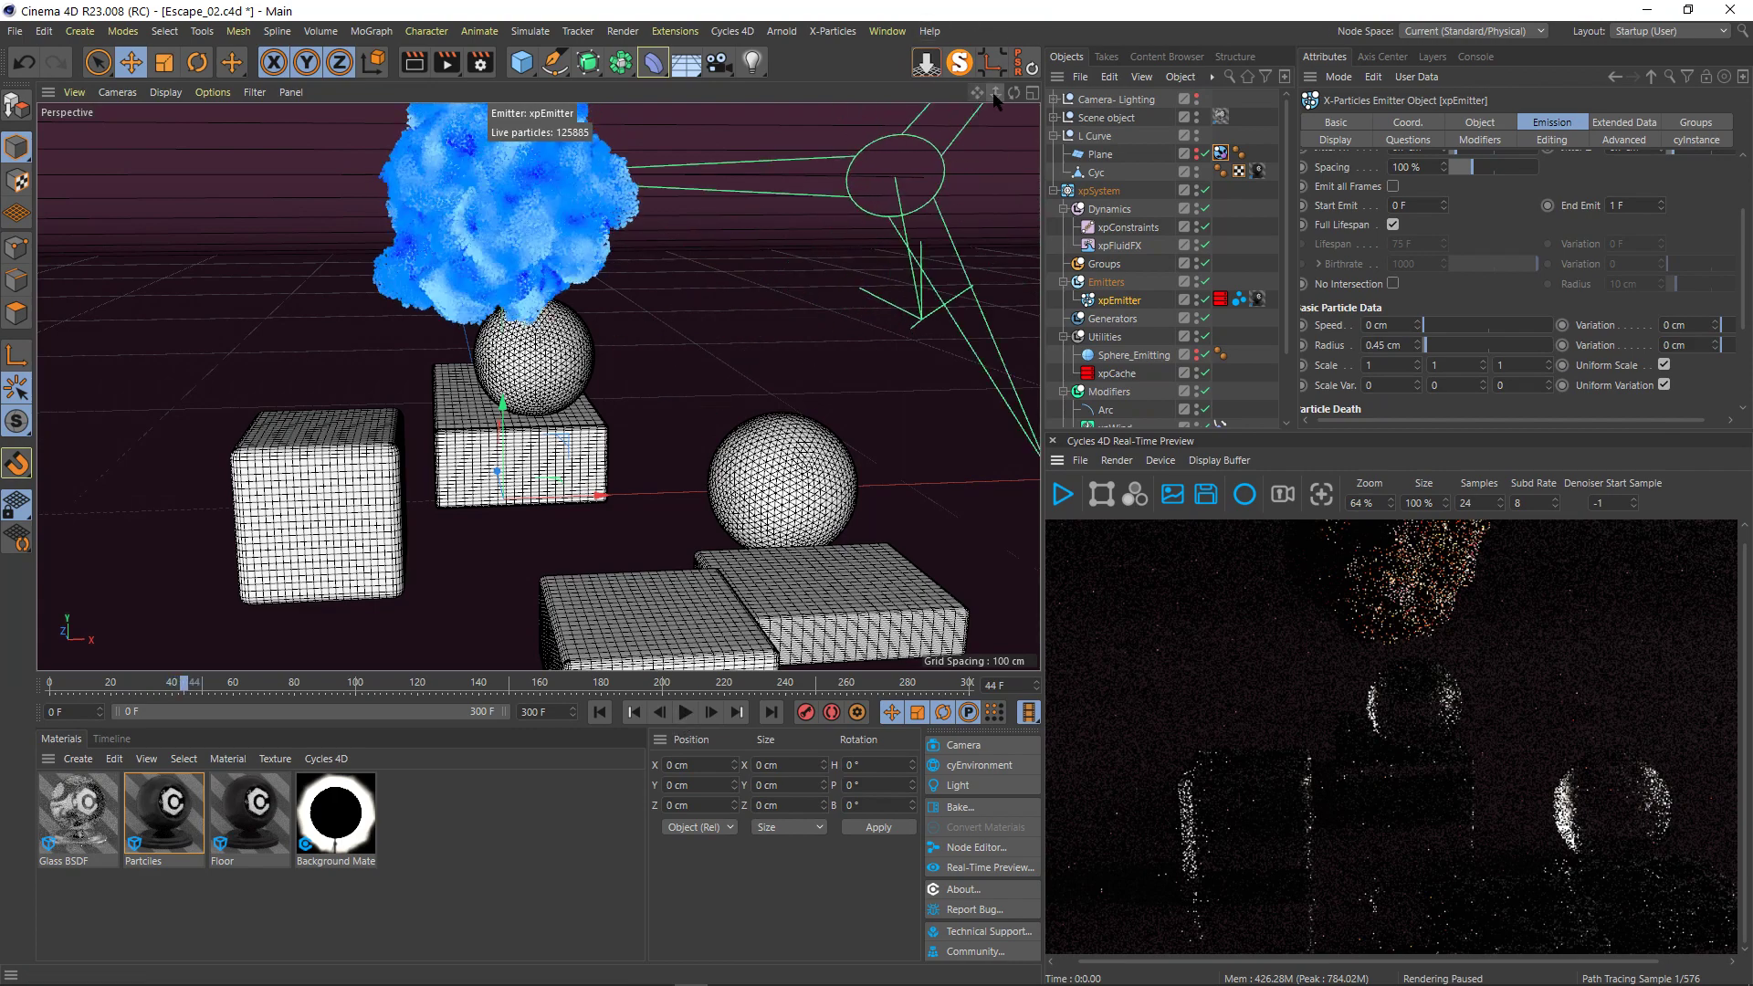
pyautogui.moveTo(995, 92); pyautogui.dragTo(1015, 129)
# - Review the cyEnvironment's coordinates and HDR image settings inside the Camera-Lighting group
pyautogui.click(1055, 99)
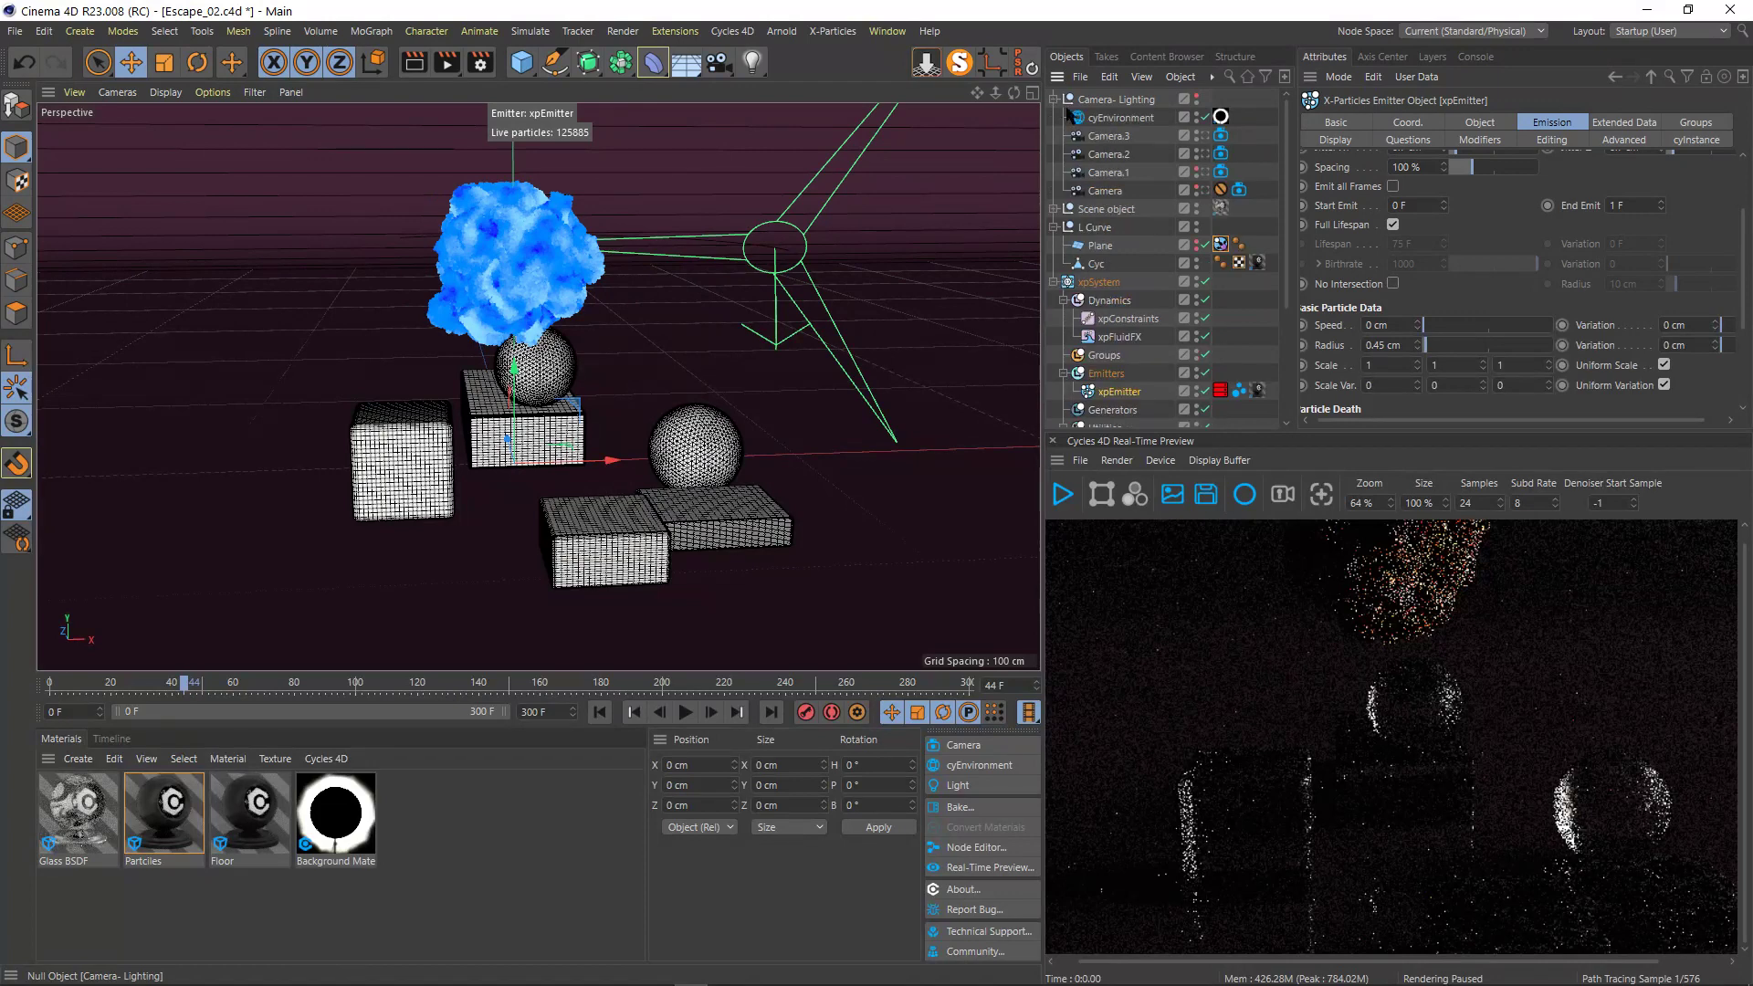
pyautogui.click(1119, 118)
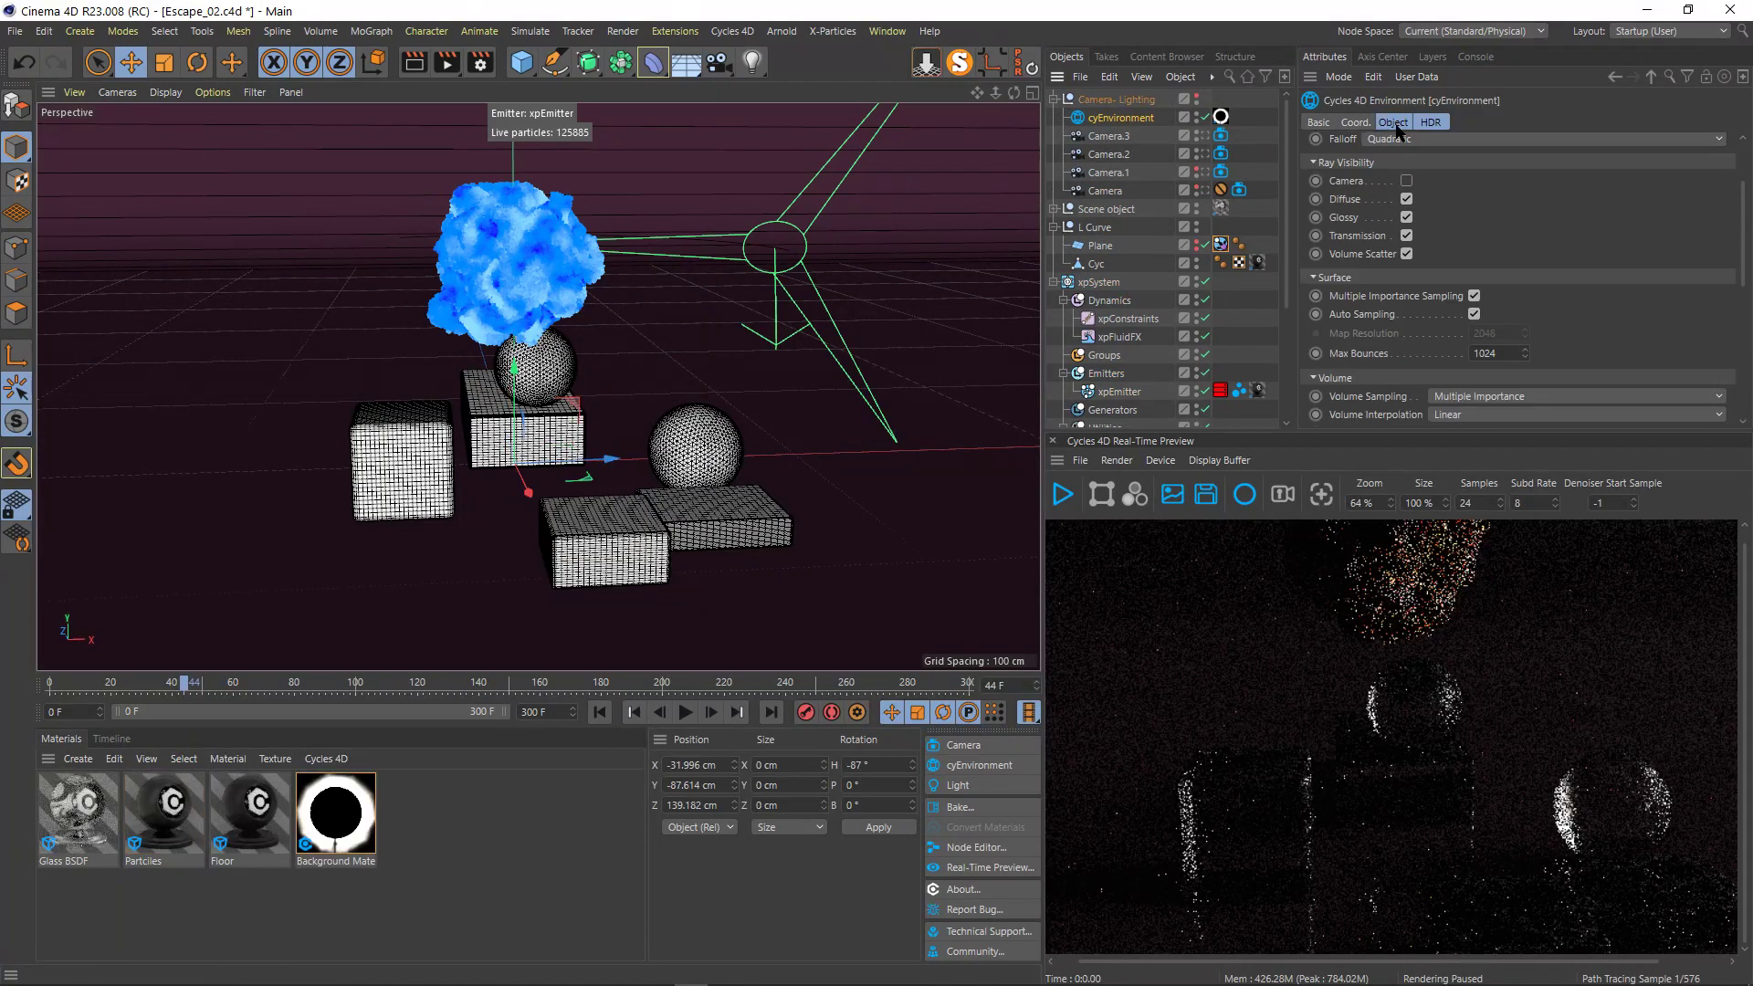
pyautogui.click(1356, 123)
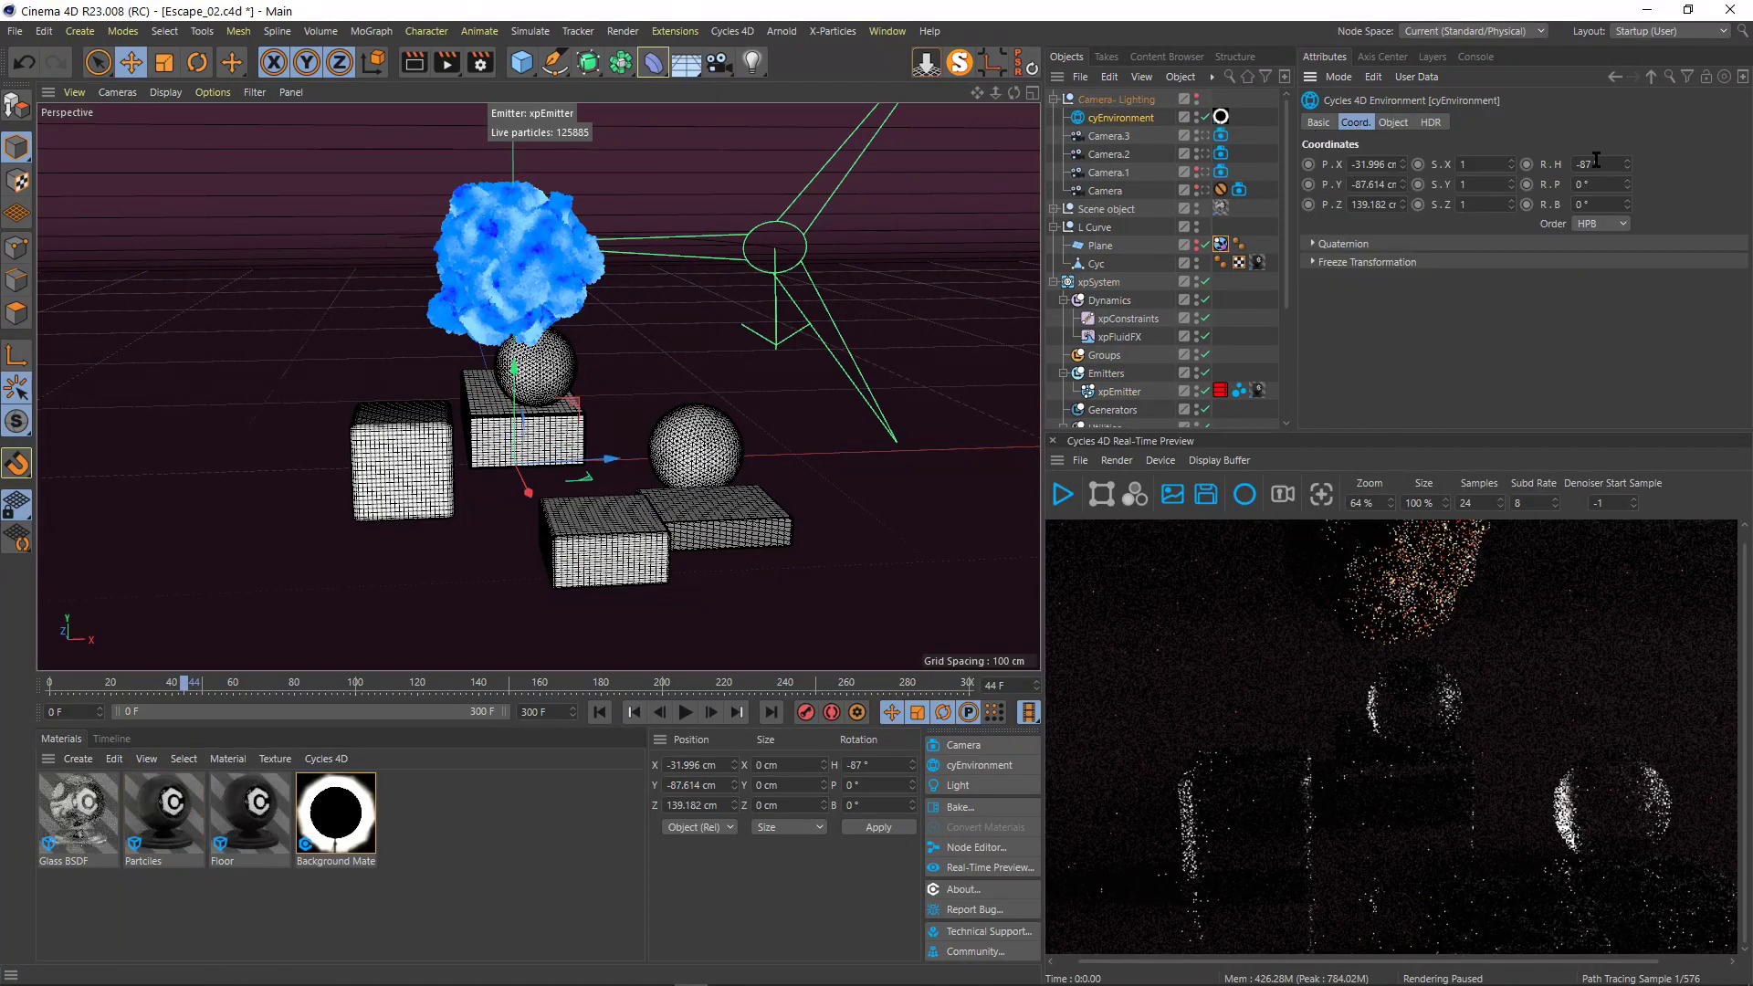
pyautogui.click(1432, 123)
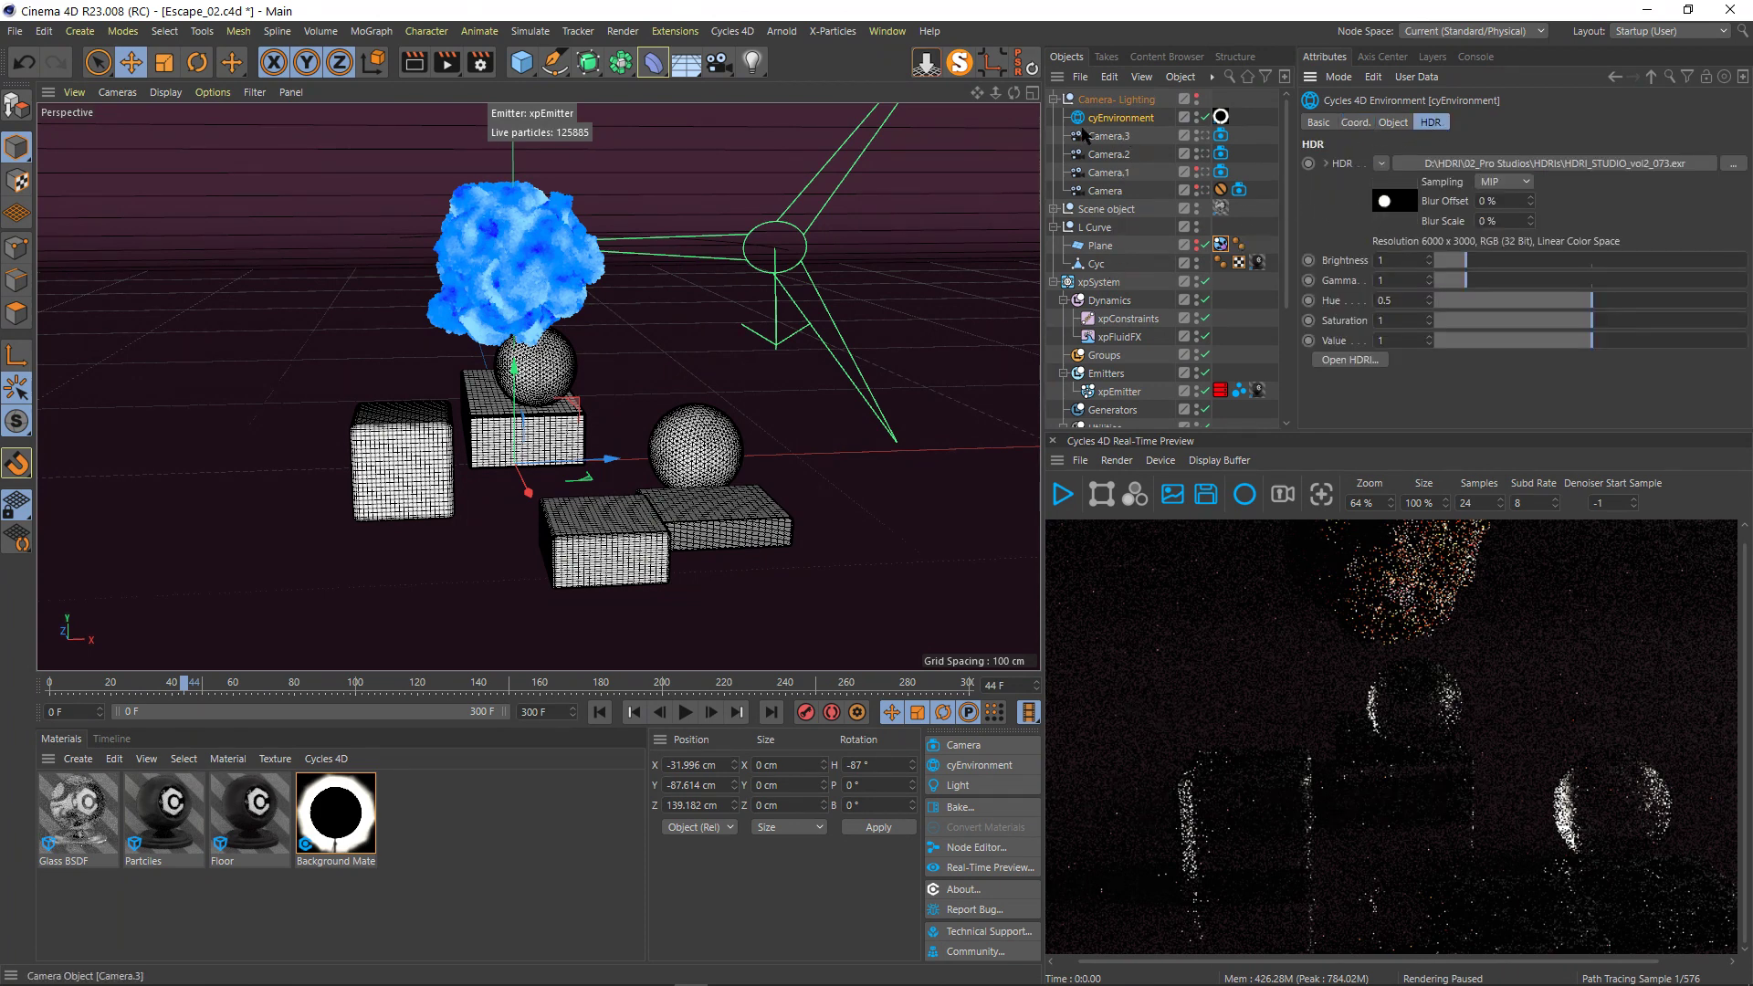
pyautogui.click(1053, 100)
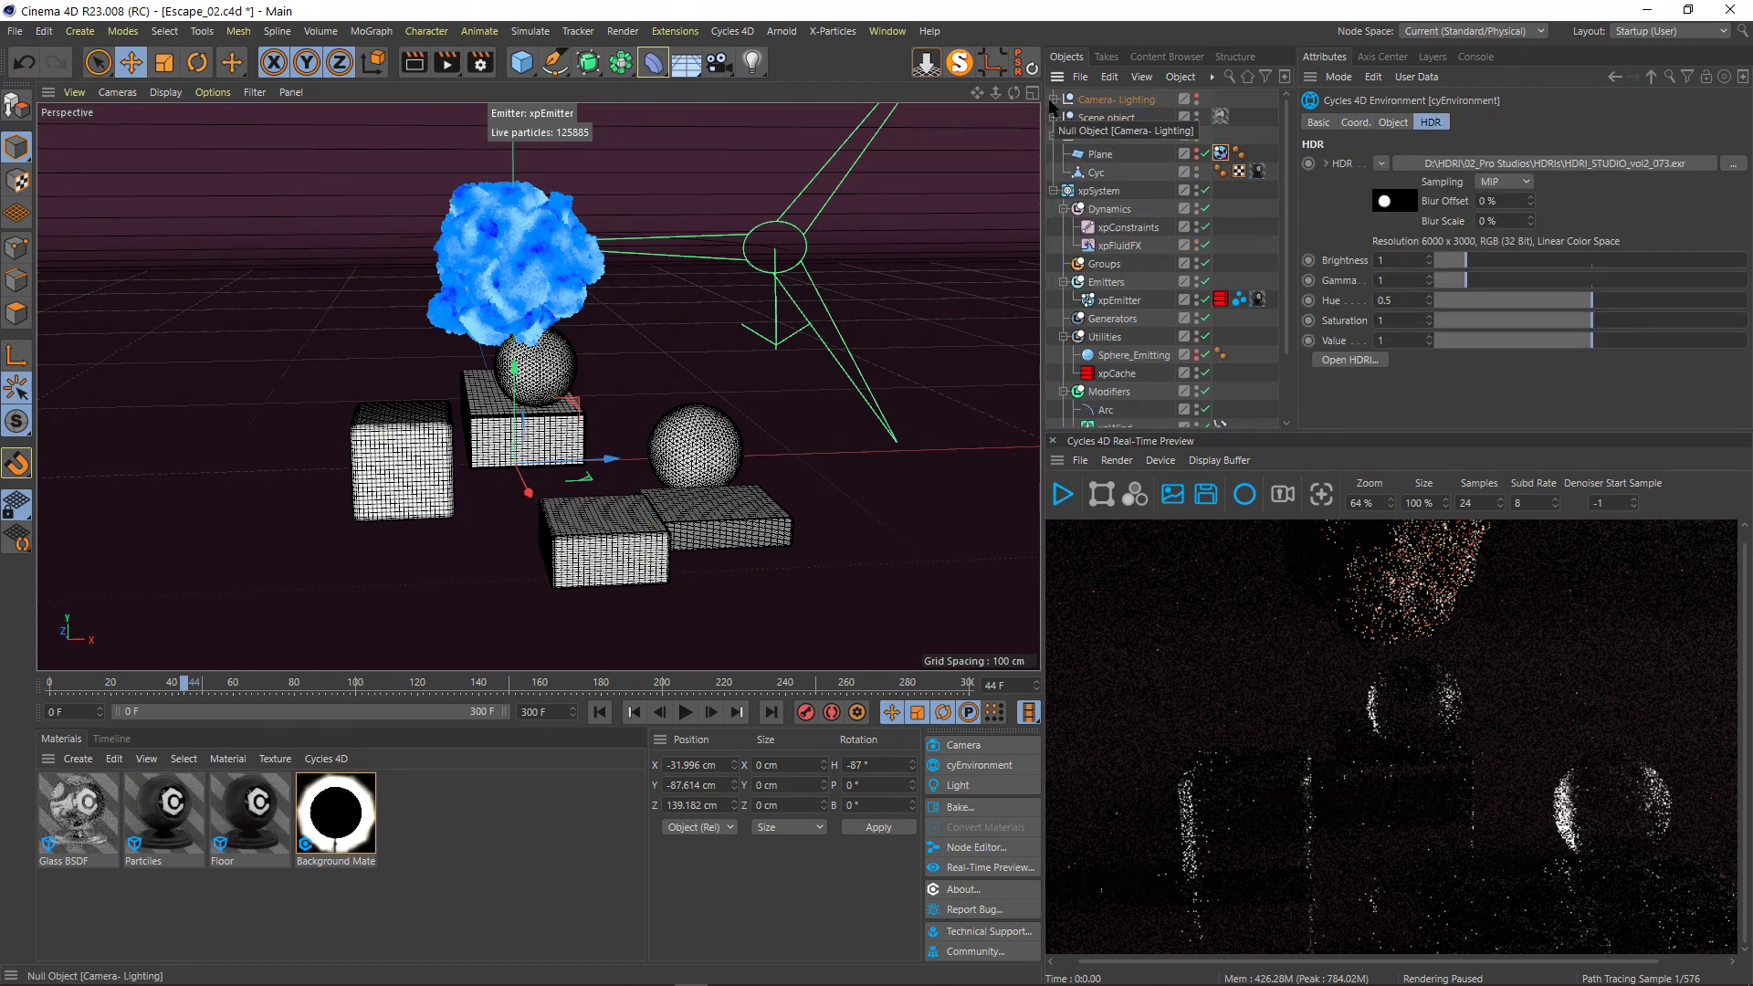
# - Enlarge the object list and examine the Arc spline from an angle along with the xpConstraints connection settings
pyautogui.moveTo(1296, 235); pyautogui.dragTo(1309, 238)
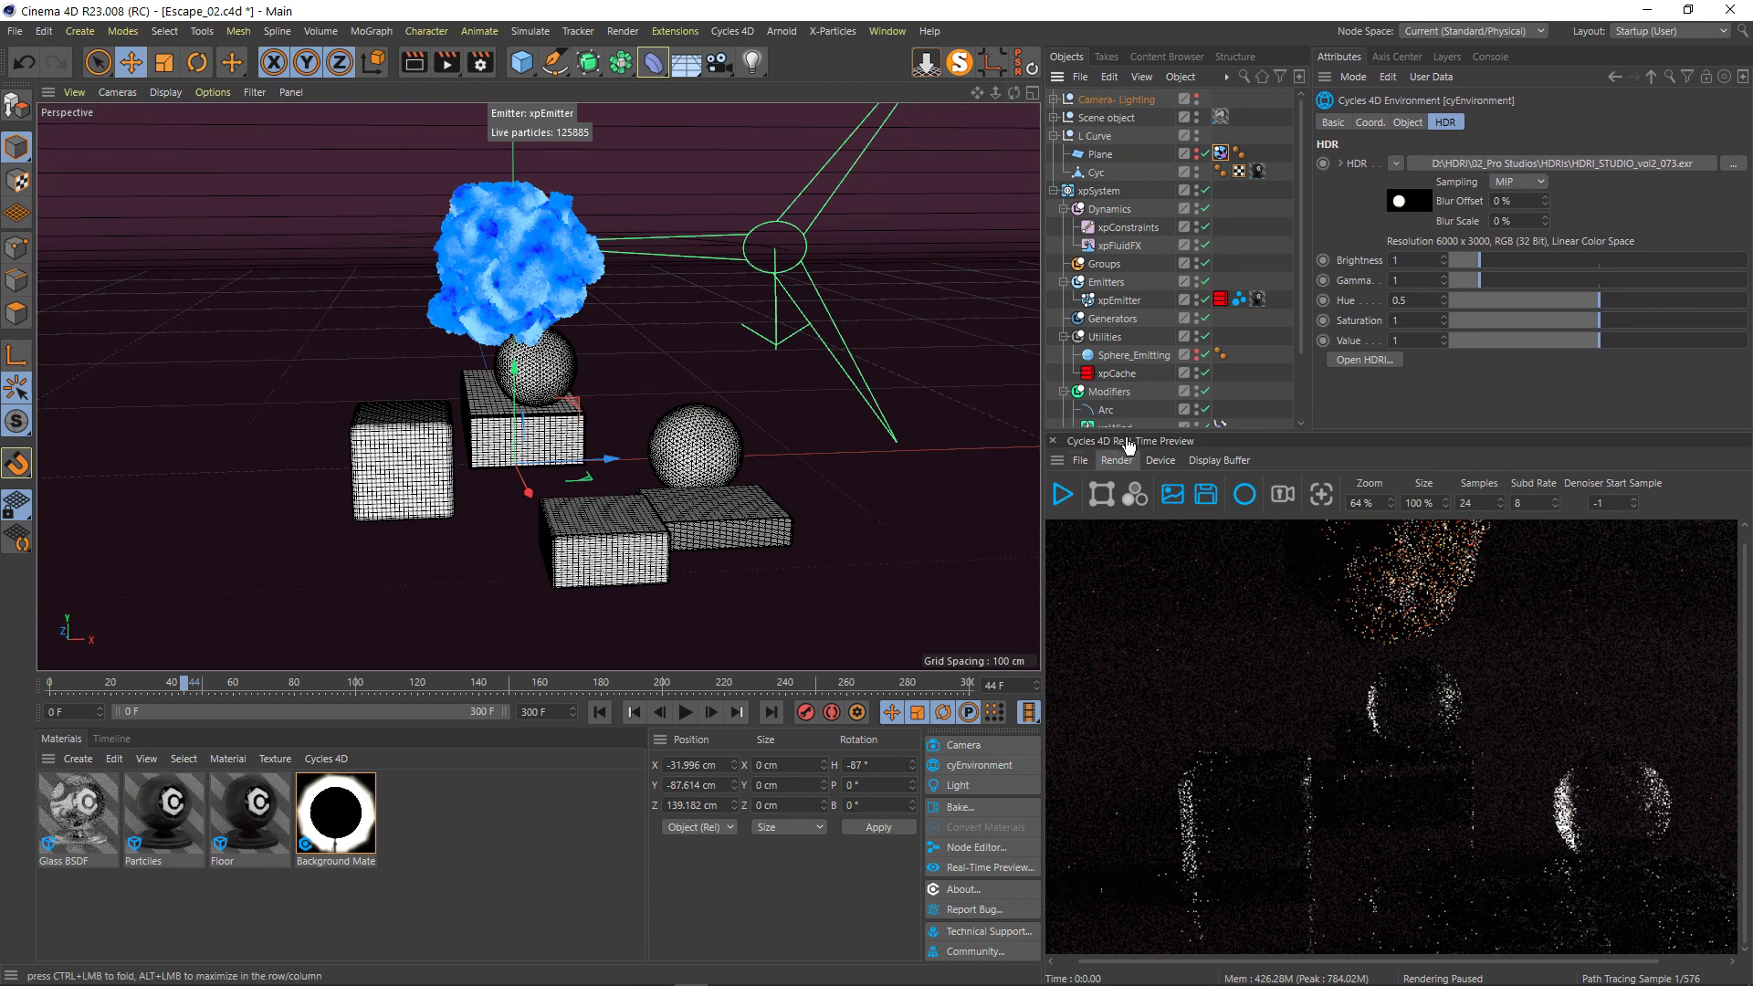
pyautogui.moveTo(1124, 429); pyautogui.dragTo(1124, 566)
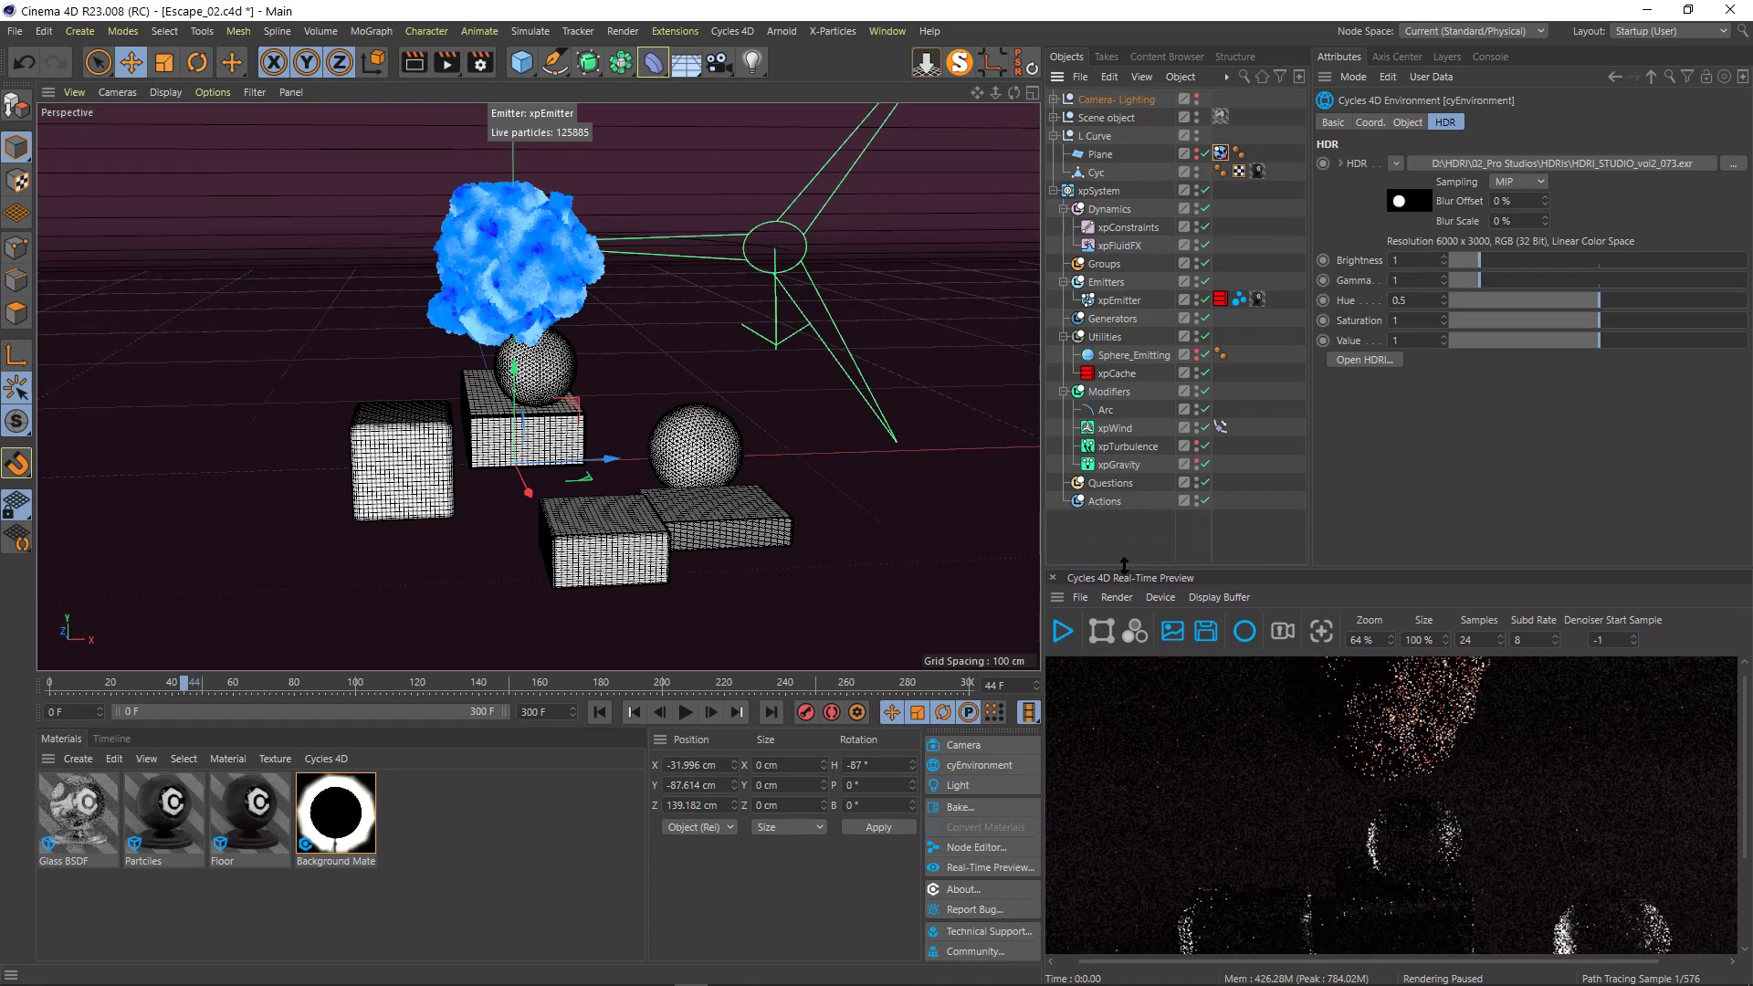
pyautogui.click(1105, 412)
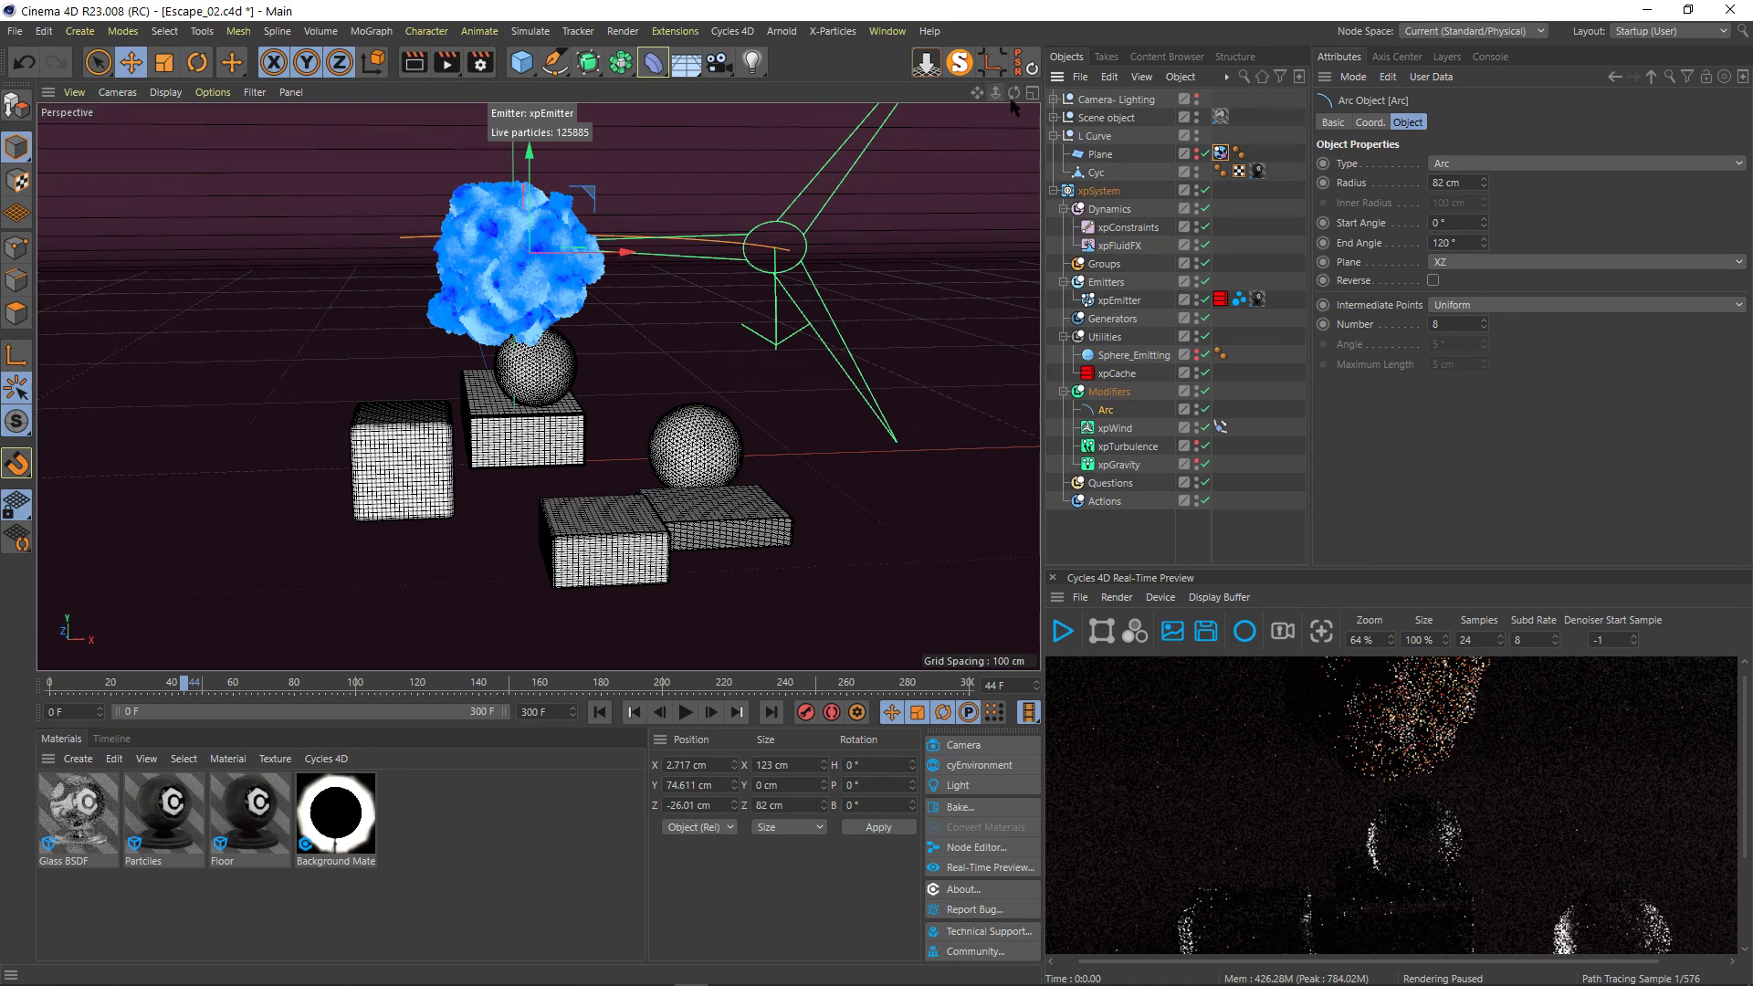
pyautogui.moveTo(1013, 92); pyautogui.dragTo(900, 98)
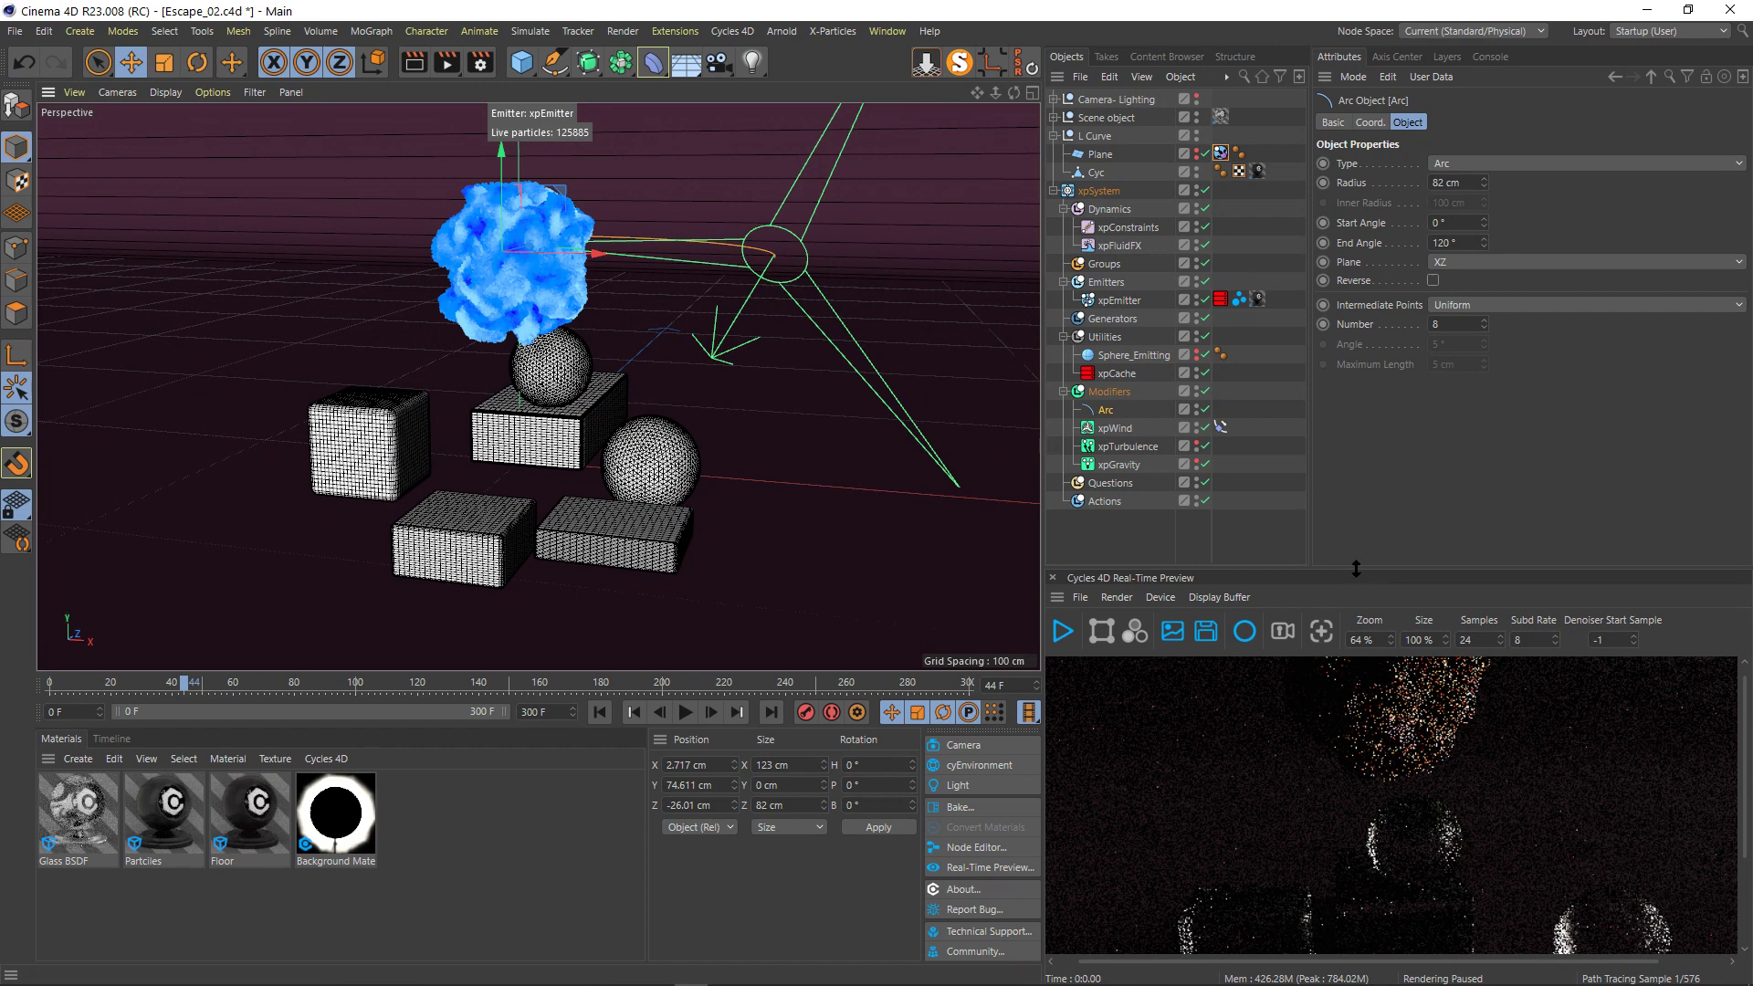
pyautogui.moveTo(1358, 570); pyautogui.dragTo(1350, 497)
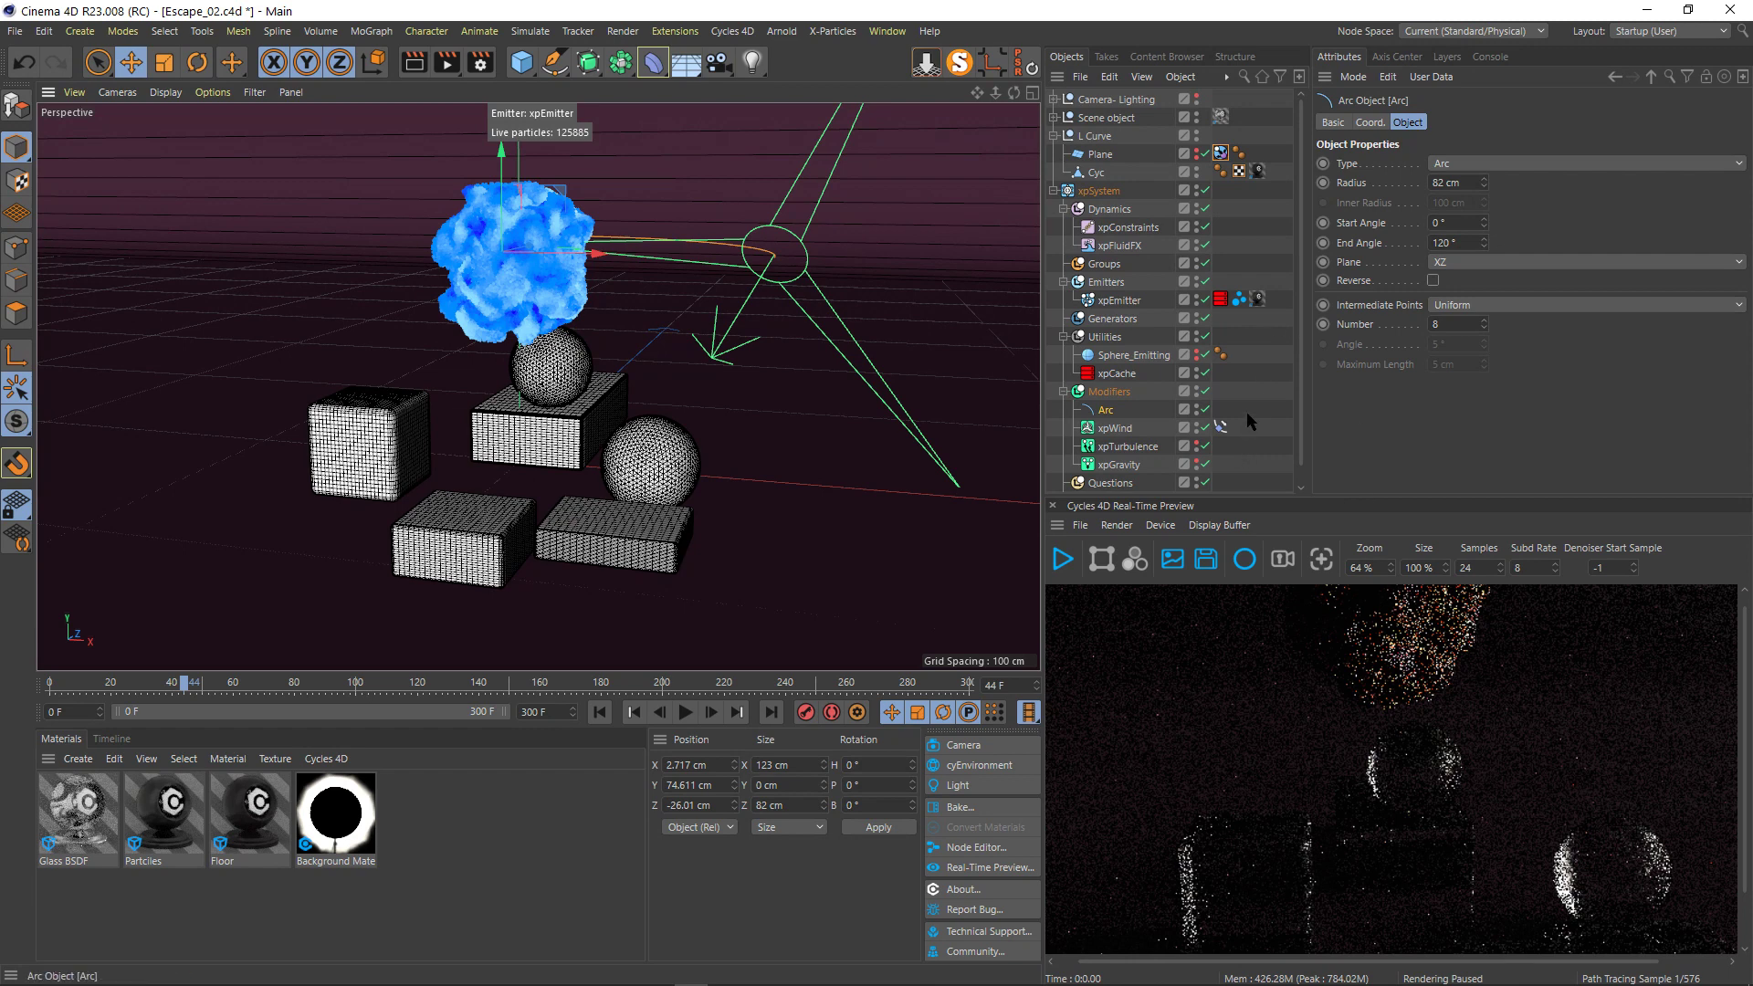
pyautogui.click(1125, 229)
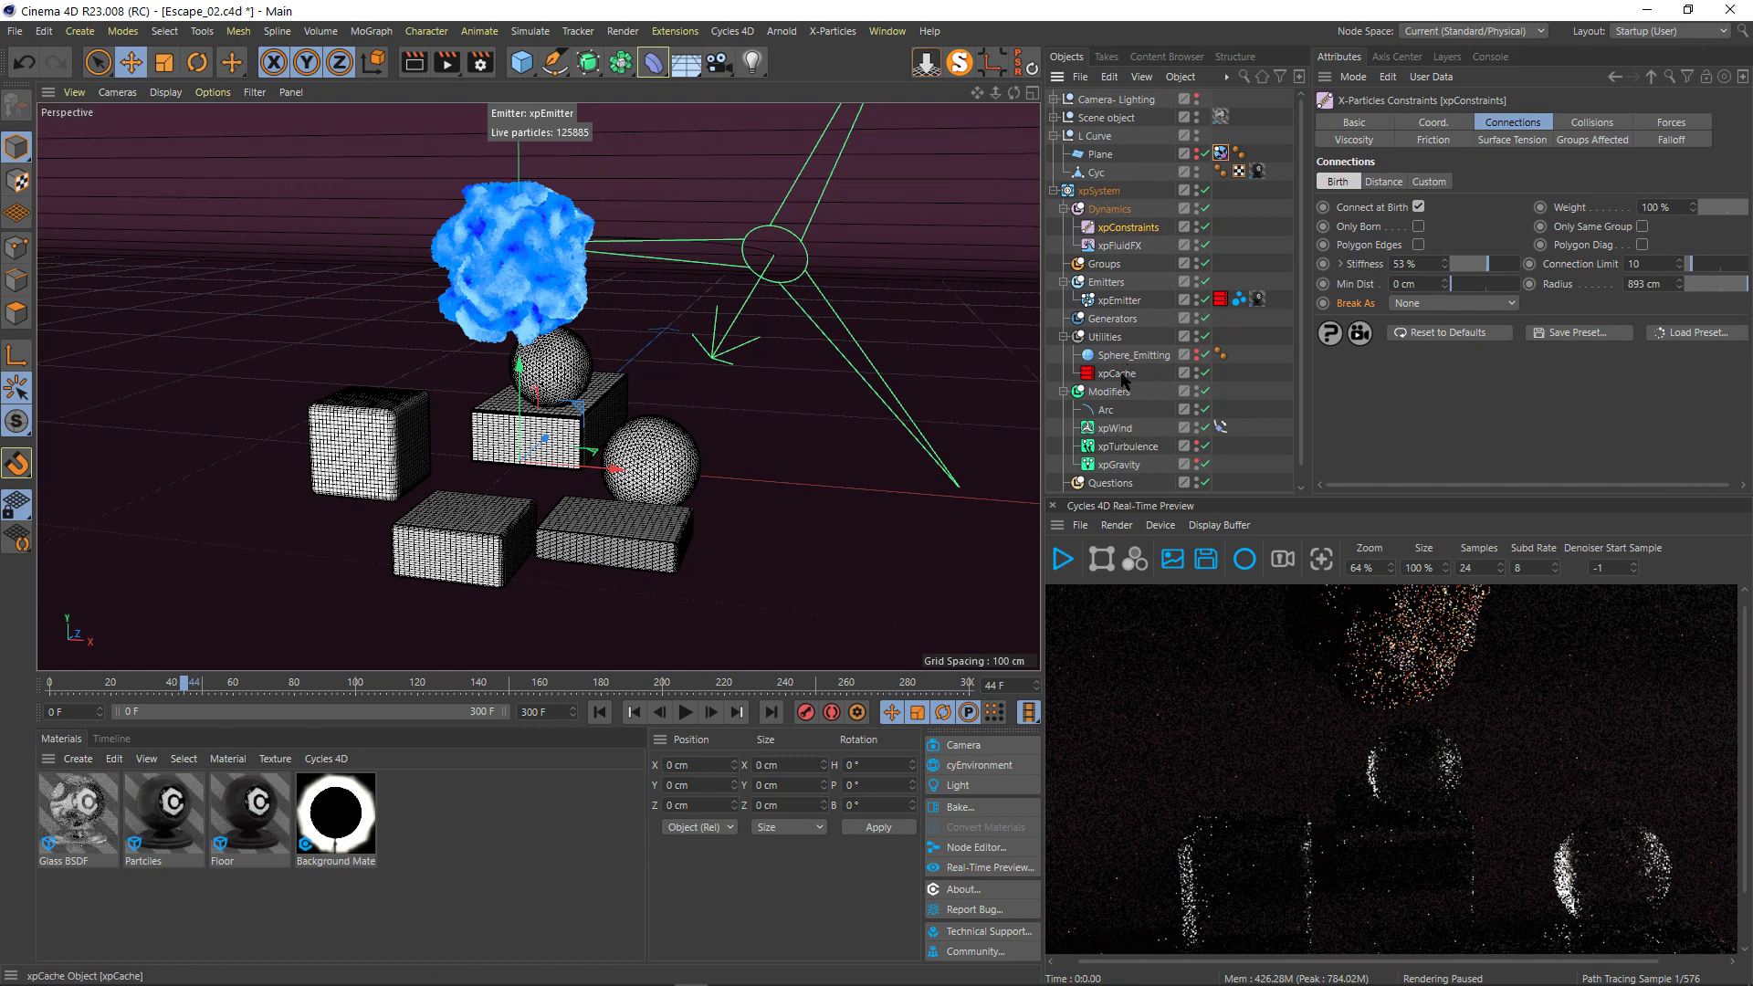
# - Set the xpEmitter's particle radius to 1.5 cm and disable xpCache
pyautogui.click(1121, 305)
pyautogui.click(1403, 314)
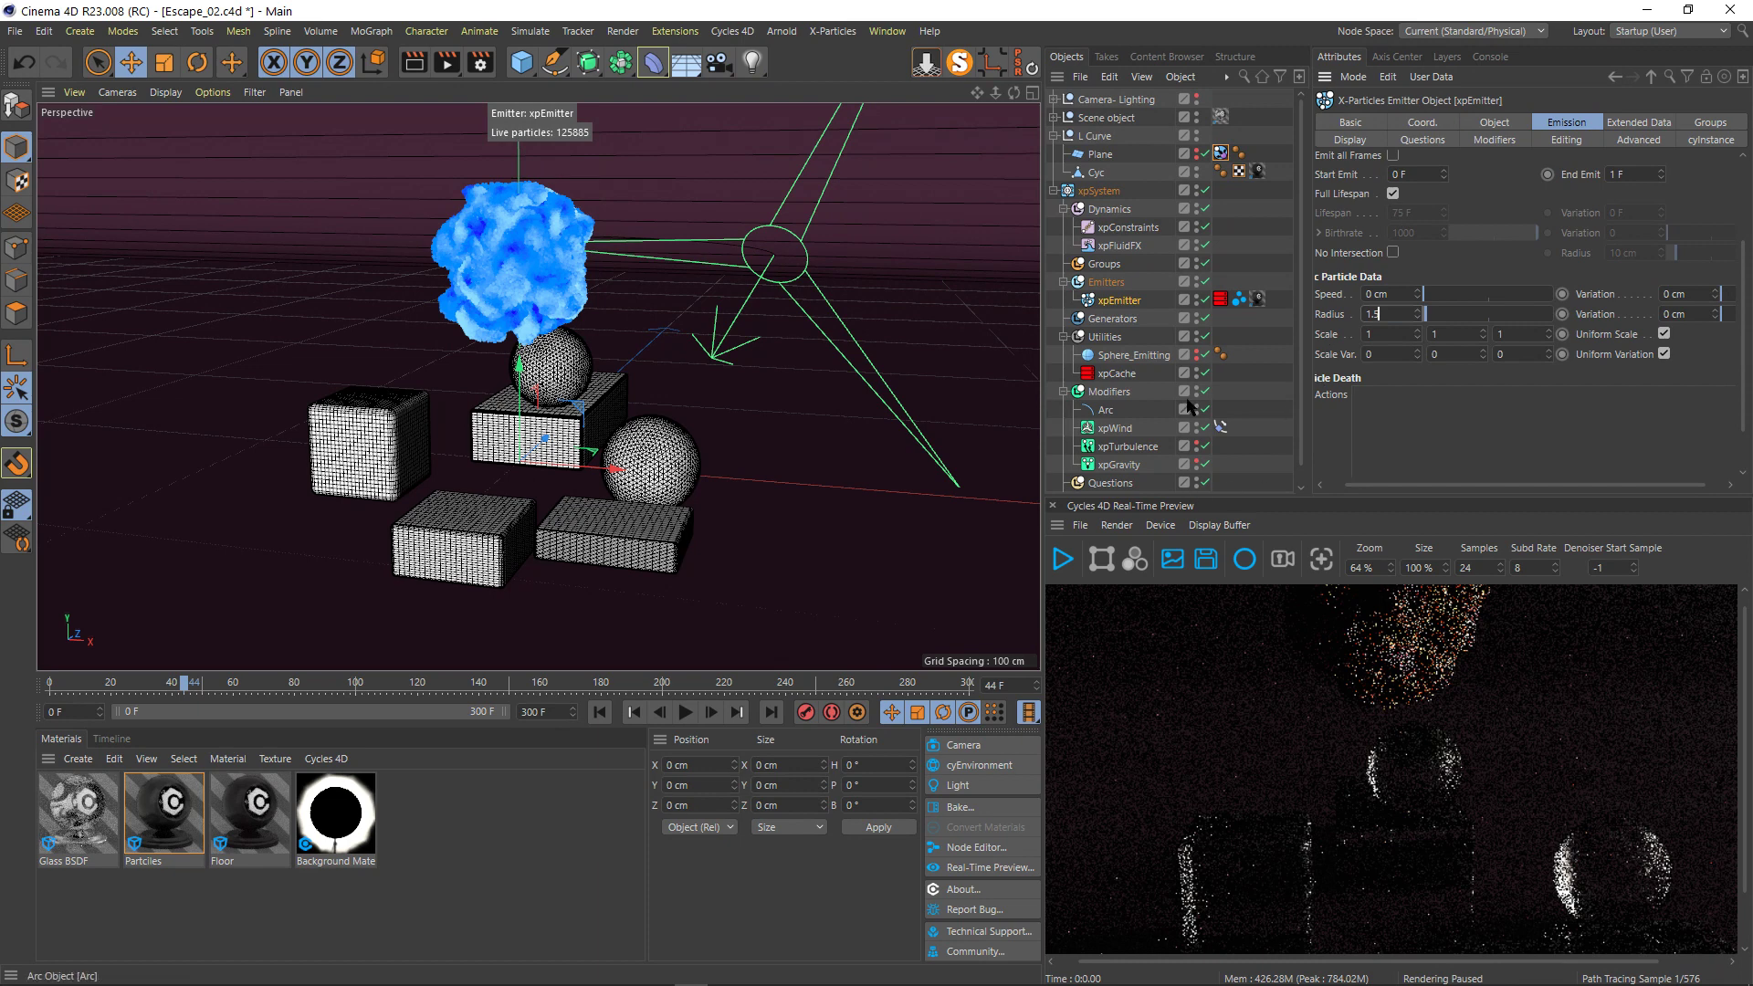
pyautogui.click(1205, 372)
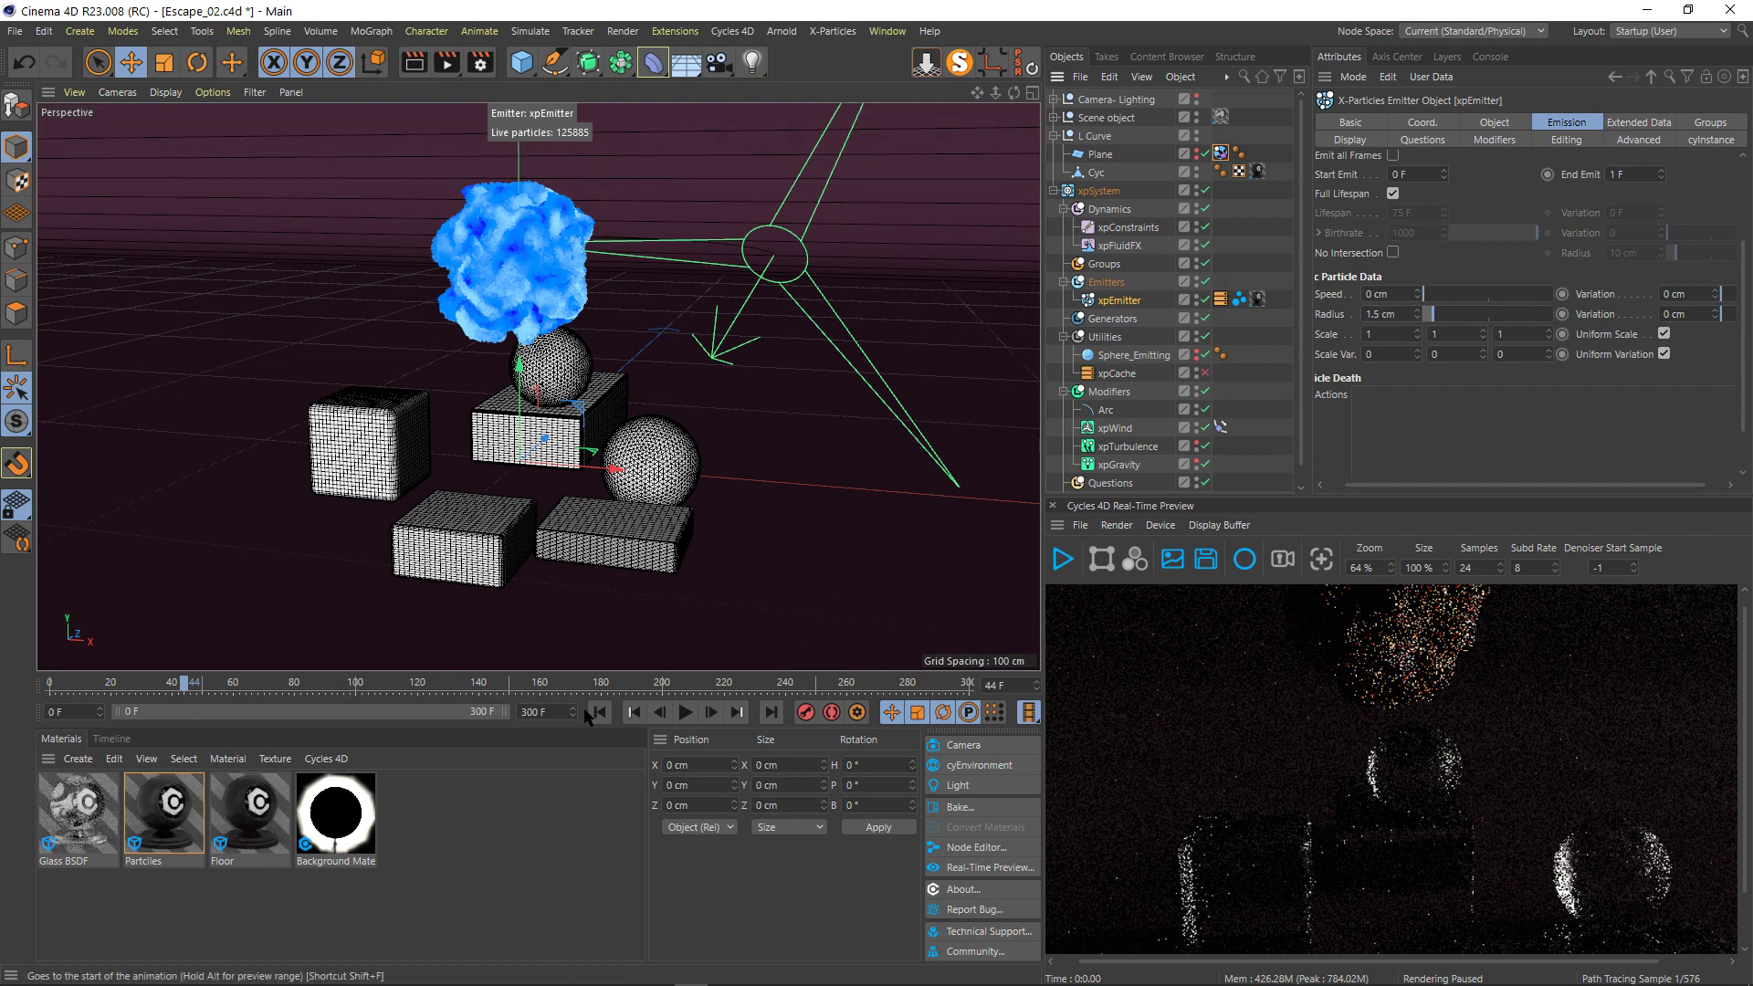
# - Briefly play the uncached simulation from the start, stop it and return to frame 0
pyautogui.click(599, 712)
pyautogui.click(685, 712)
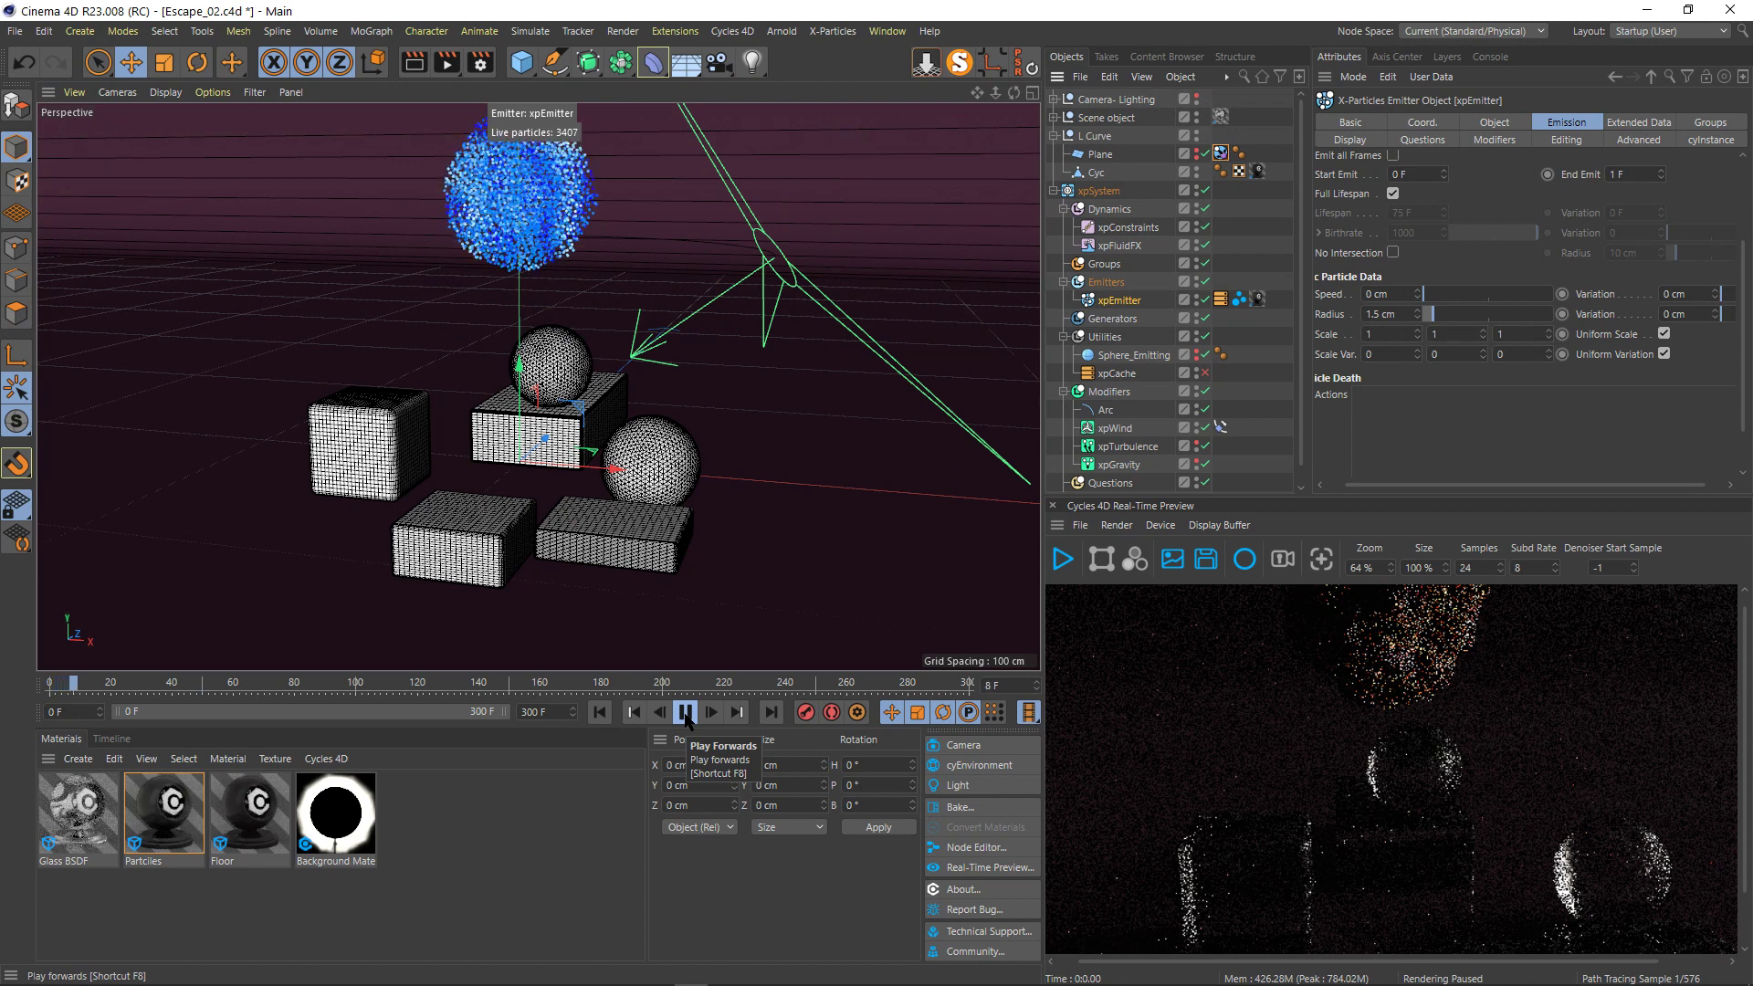
pyautogui.click(686, 712)
pyautogui.click(599, 712)
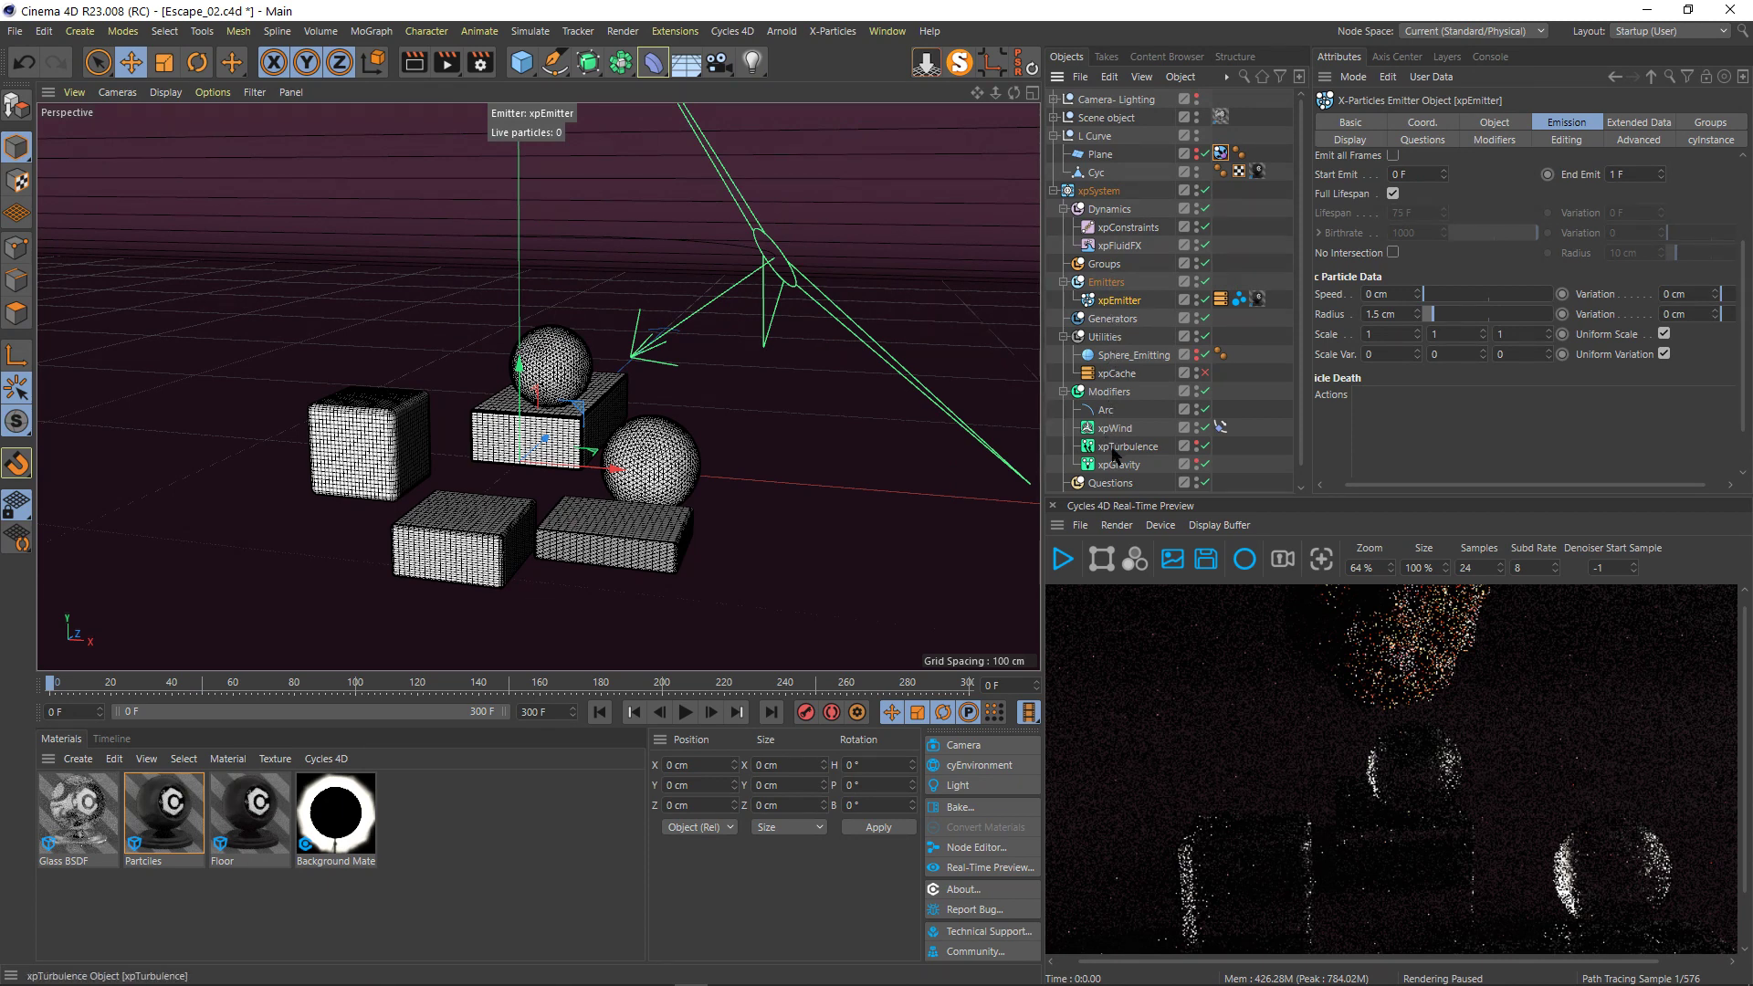
# - Lower the Sphere_Emitting object to a Y position of about 54.5 cm and start the simulation from frame 0
pyautogui.scroll(-1, 1113, 454)
pyautogui.click(1130, 339)
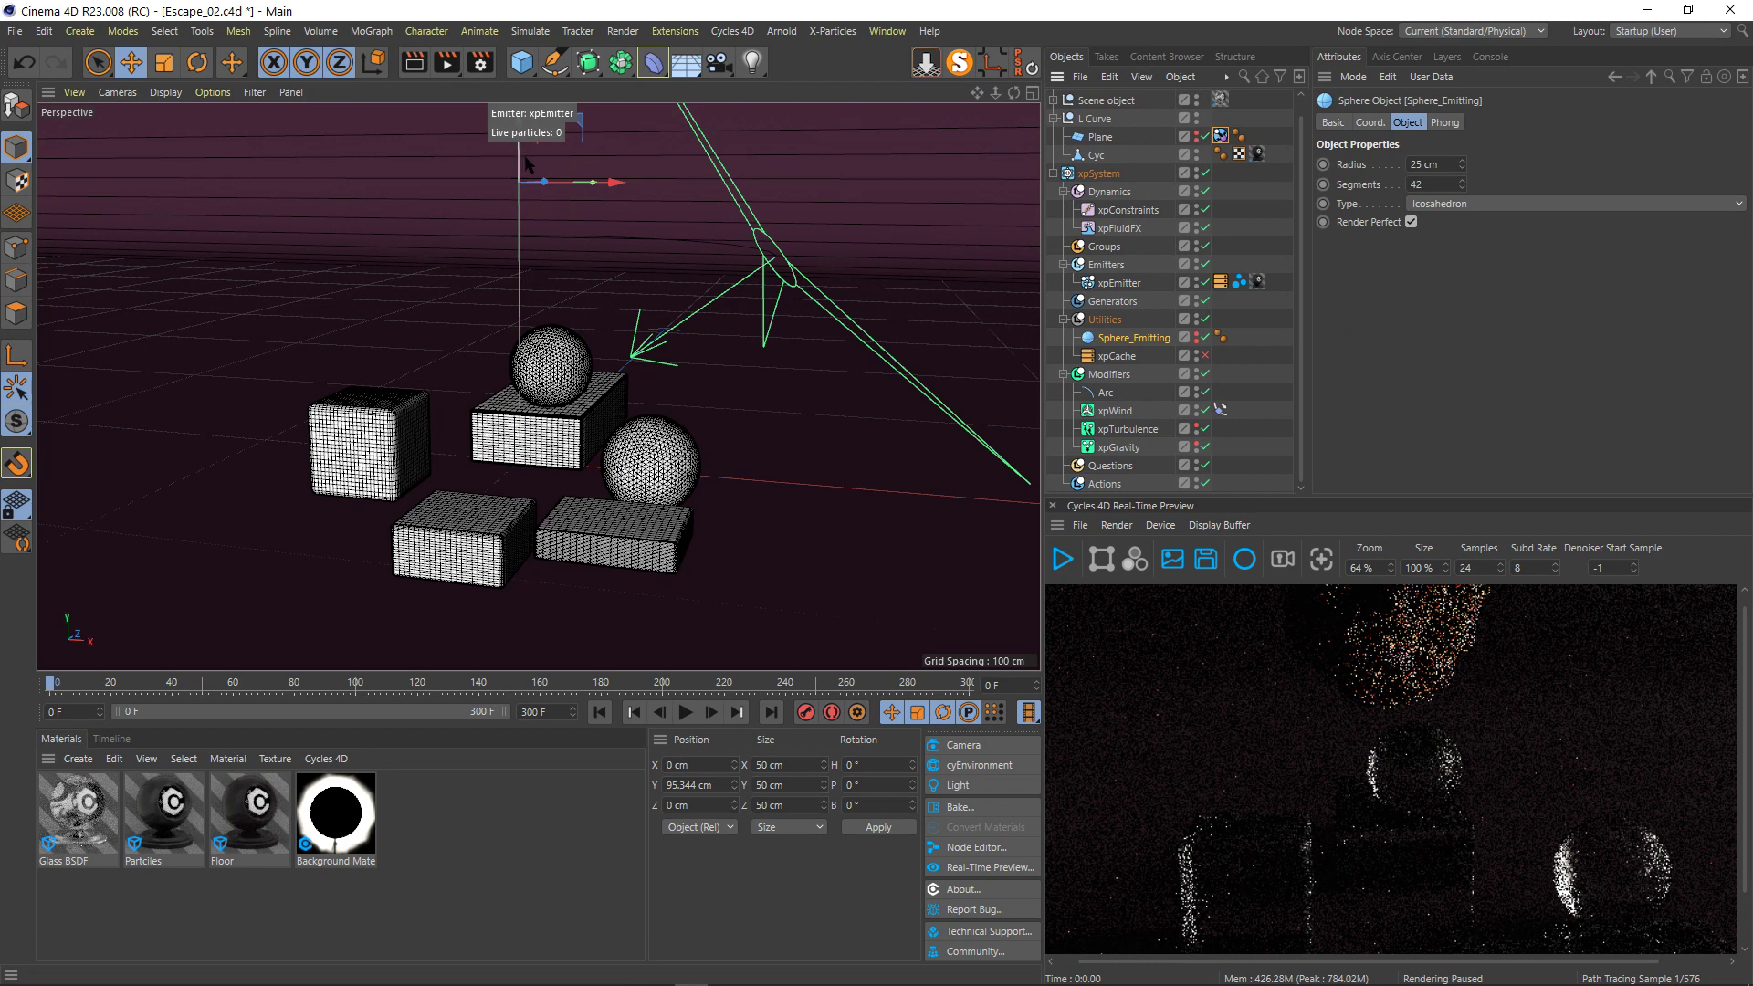
pyautogui.moveTo(520, 163); pyautogui.dragTo(520, 287)
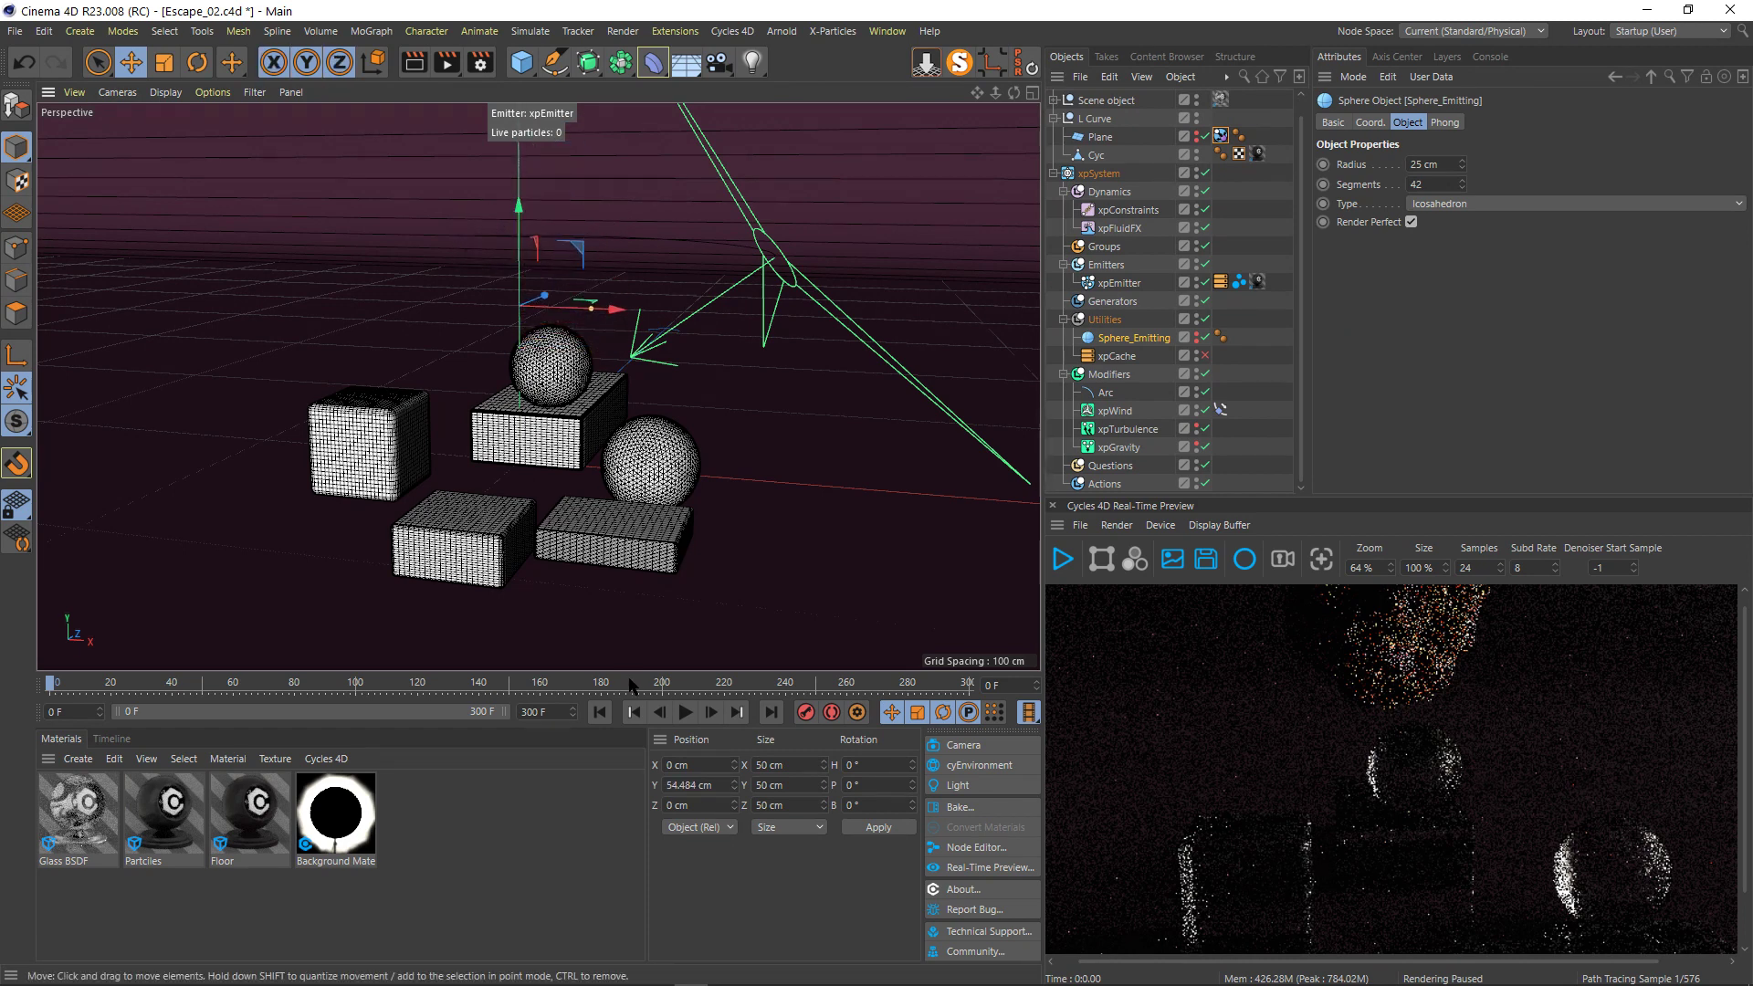
pyautogui.click(686, 712)
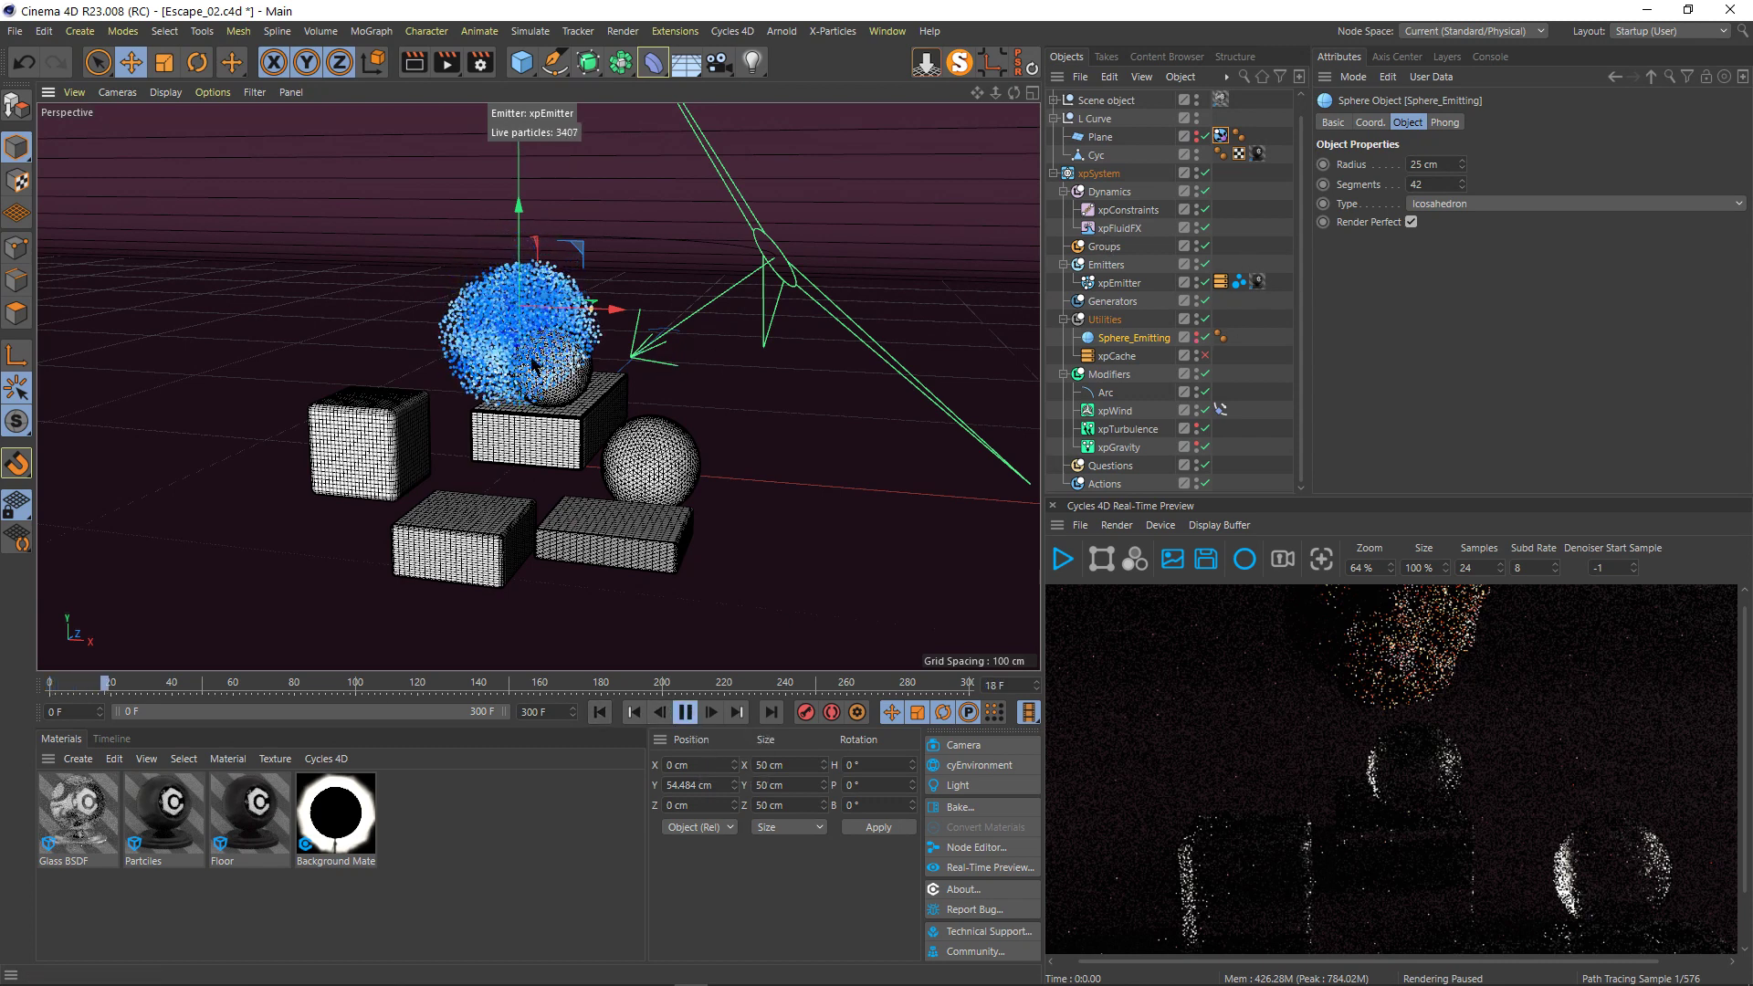
# - Set the xpConstraints connections to break as Relative Connected and raise Break to 162% while the simulation plays
pyautogui.click(1128, 210)
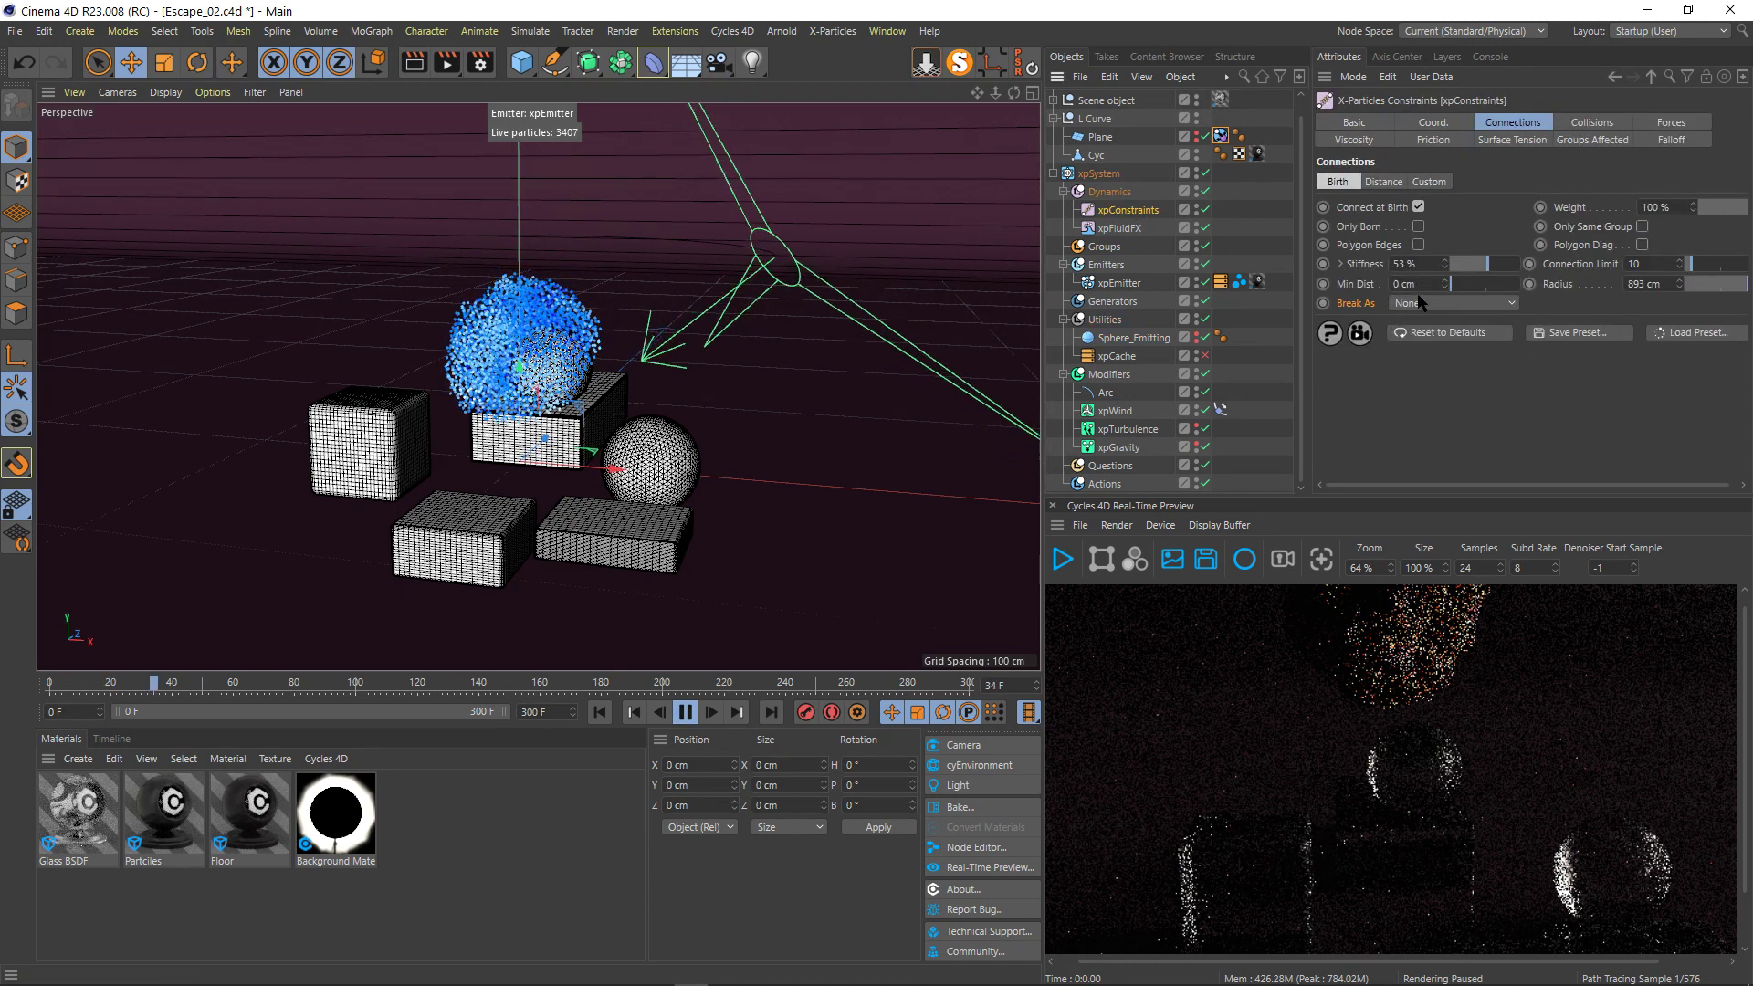
pyautogui.click(1452, 302)
pyautogui.click(1426, 341)
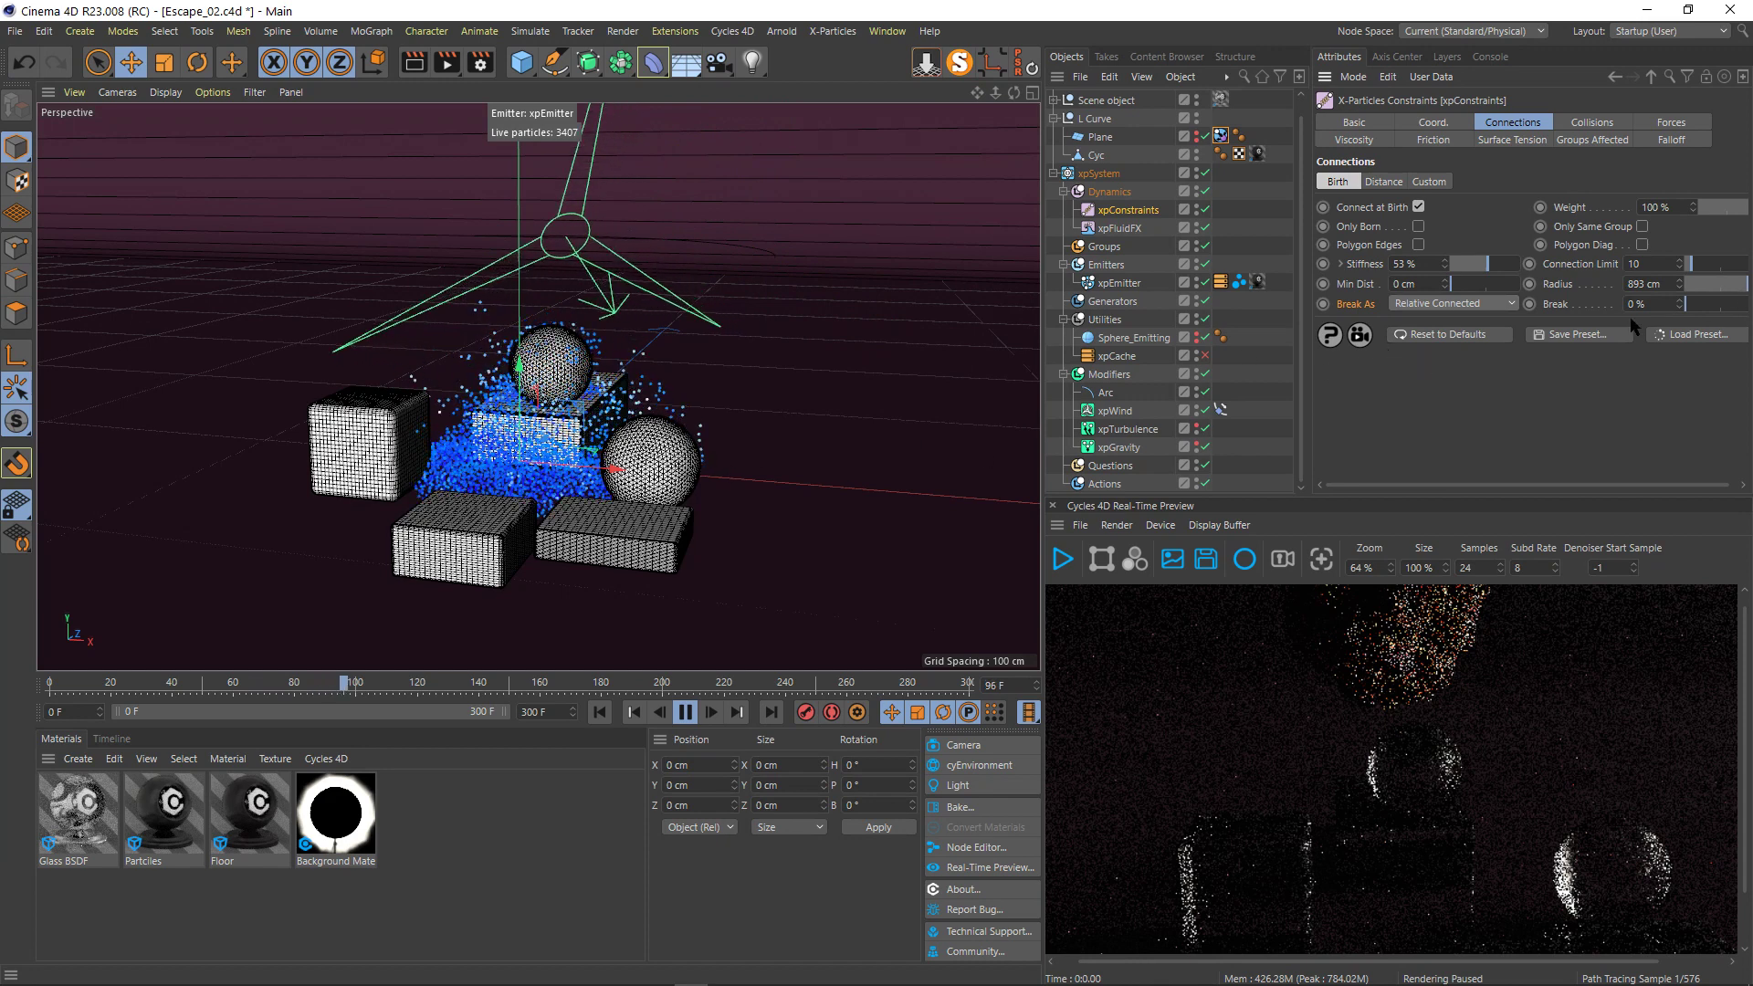
pyautogui.moveTo(1687, 304); pyautogui.dragTo(1733, 311)
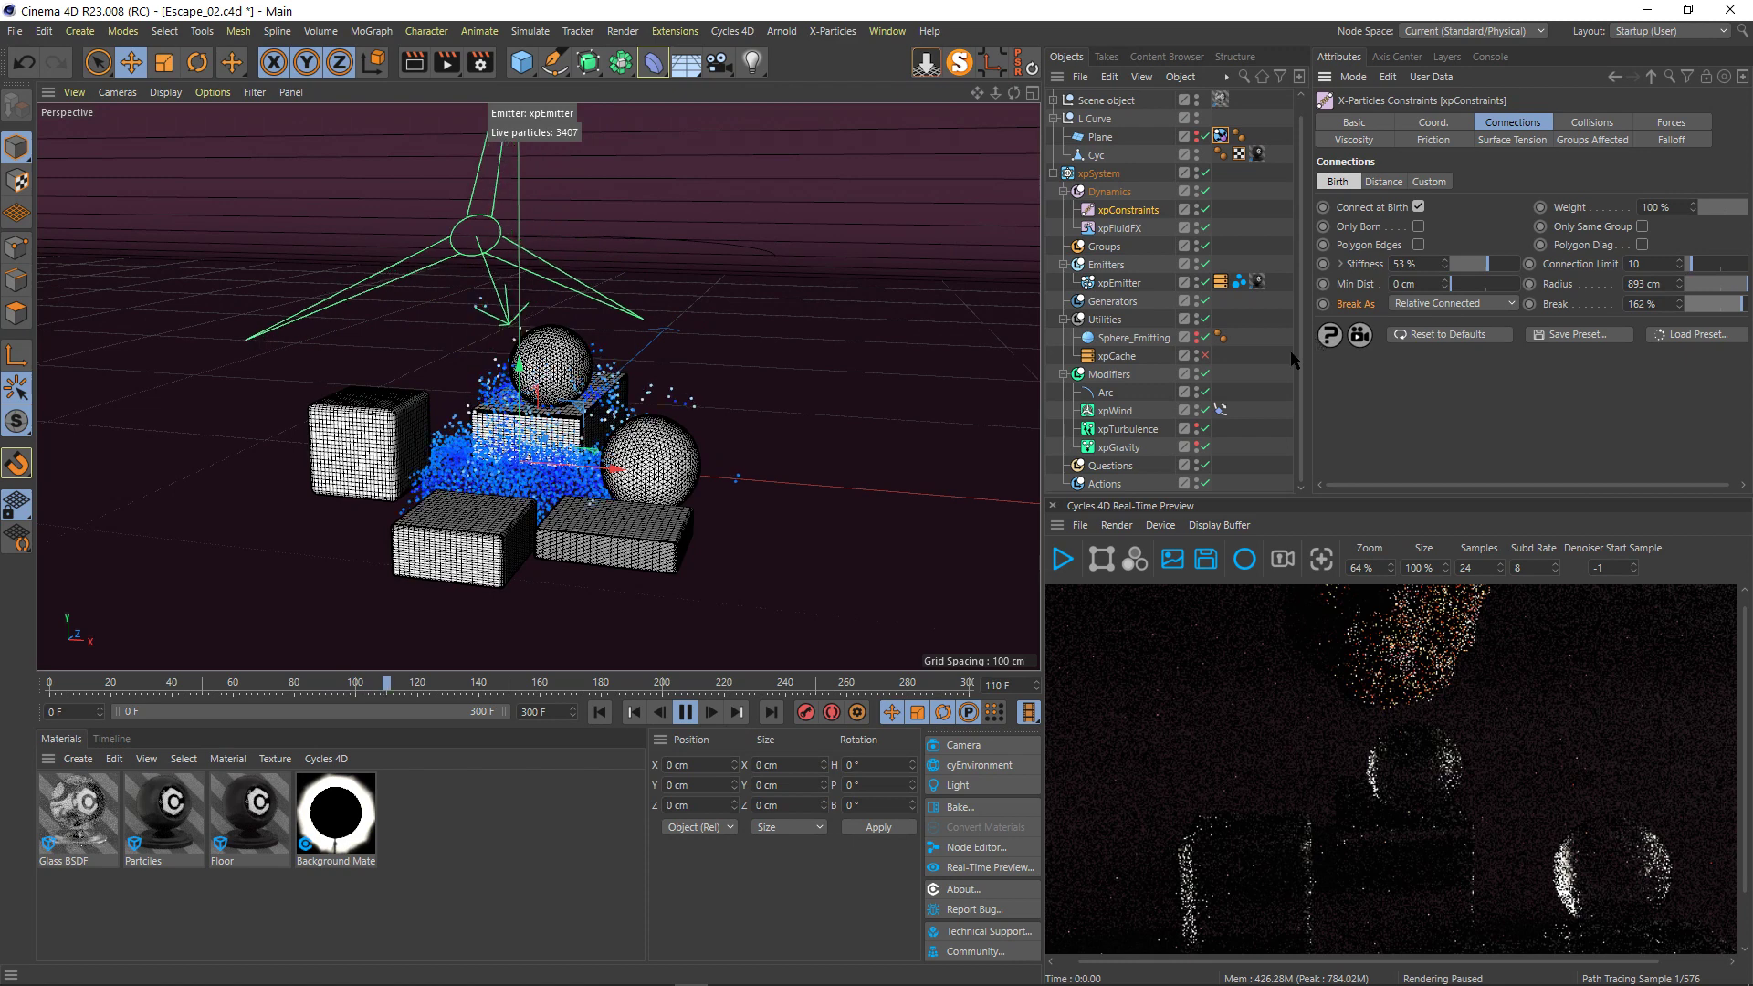
# - Widen the attribute settings and try lower Break values for the xpConstraints connections, first about 34%, finally 56%
pyautogui.moveTo(1306, 354); pyautogui.dragTo(1261, 355)
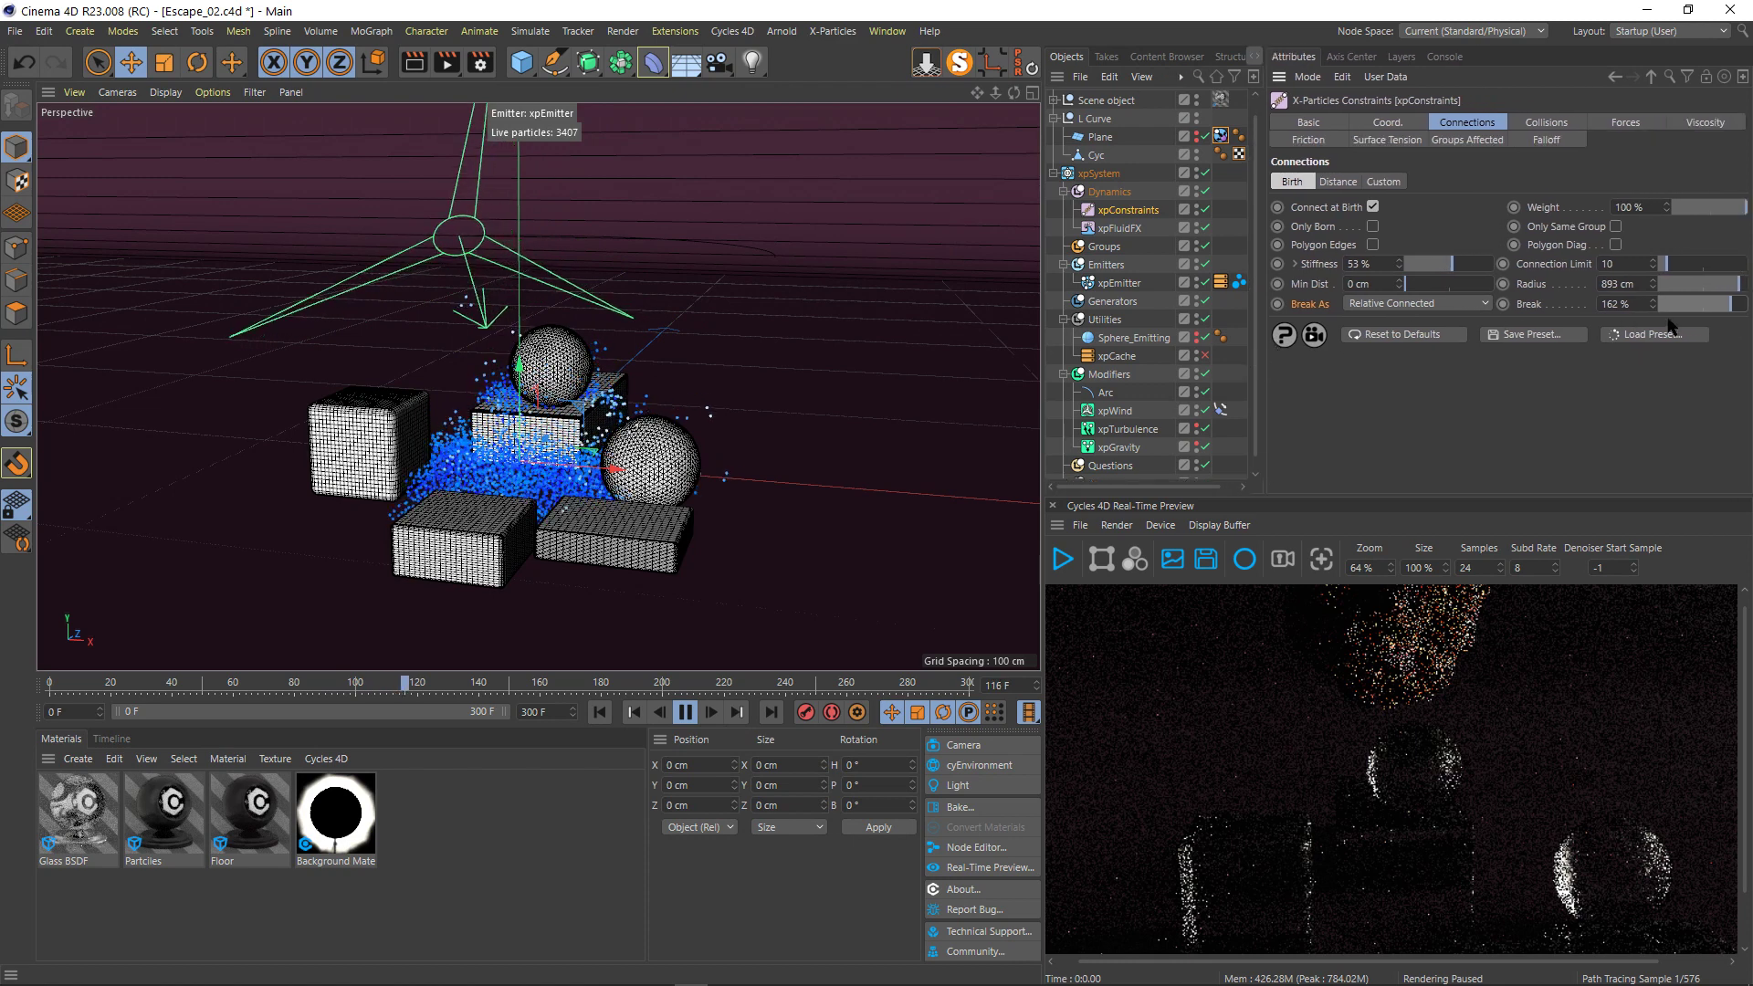
pyautogui.moveTo(1733, 304); pyautogui.dragTo(1676, 316)
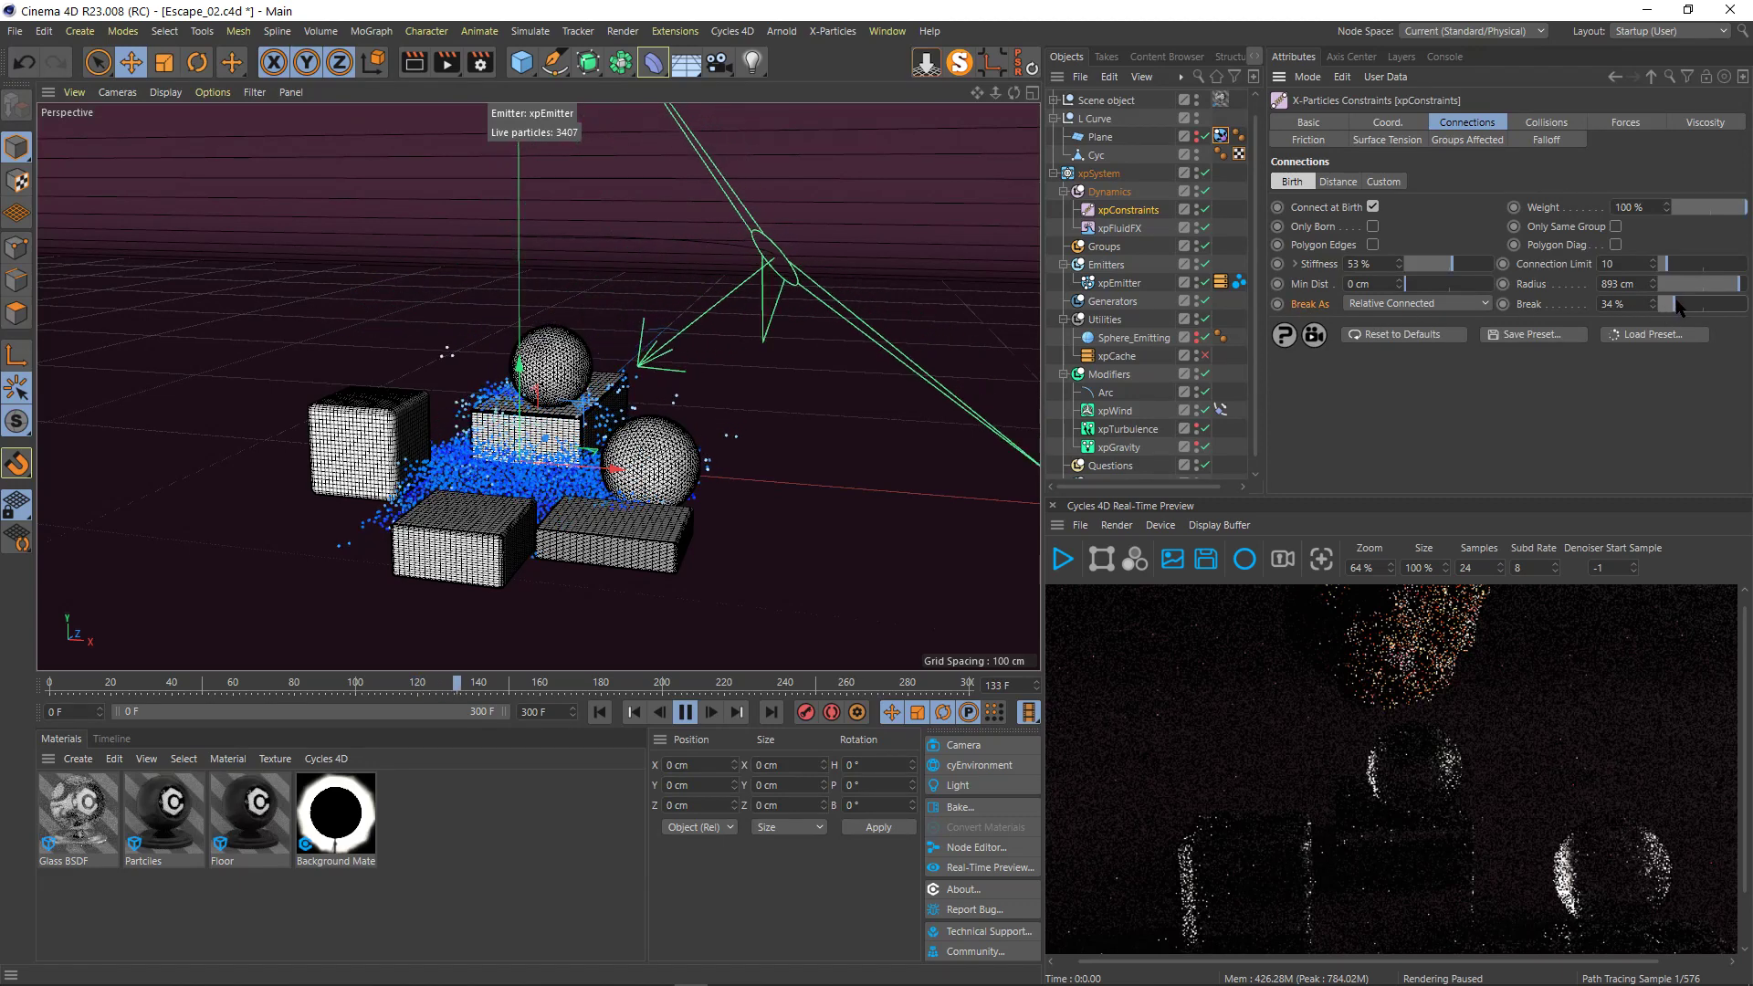
pyautogui.moveTo(1677, 307); pyautogui.dragTo(1682, 312)
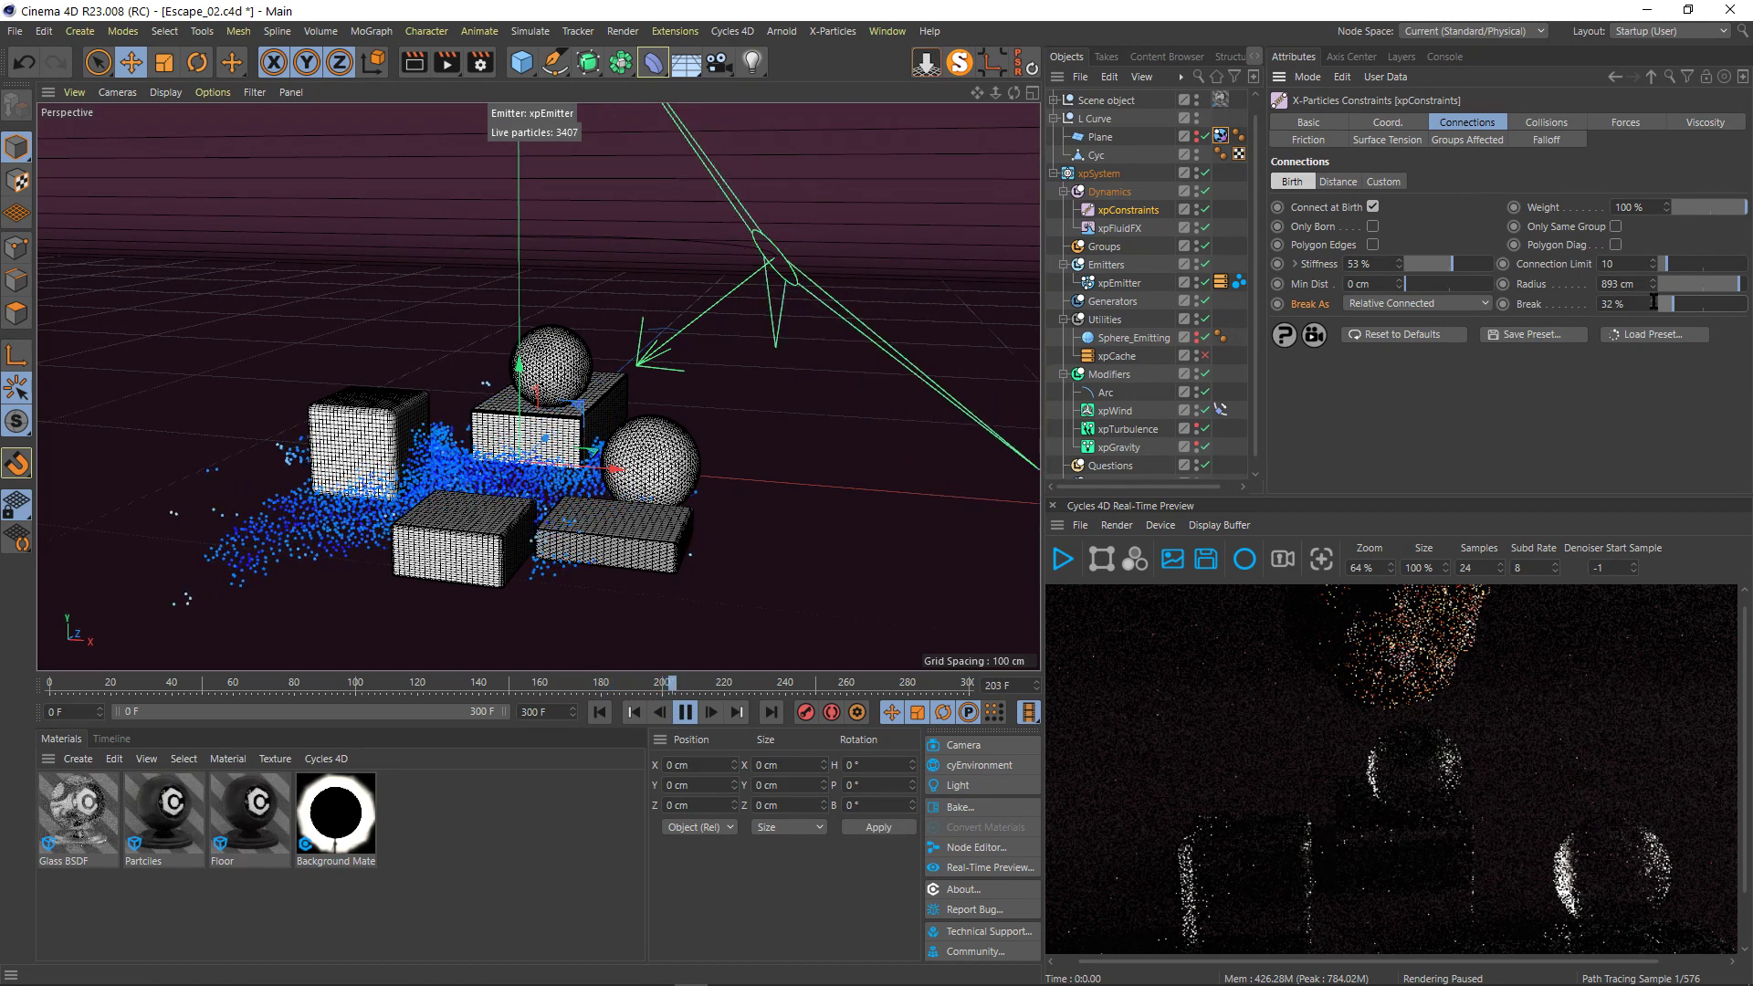
pyautogui.moveTo(1667, 306)
pyautogui.mouseDown()
pyautogui.moveTo(1726, 310)
pyautogui.moveTo(1666, 308)
pyautogui.moveTo(1684, 309)
pyautogui.mouseUp()
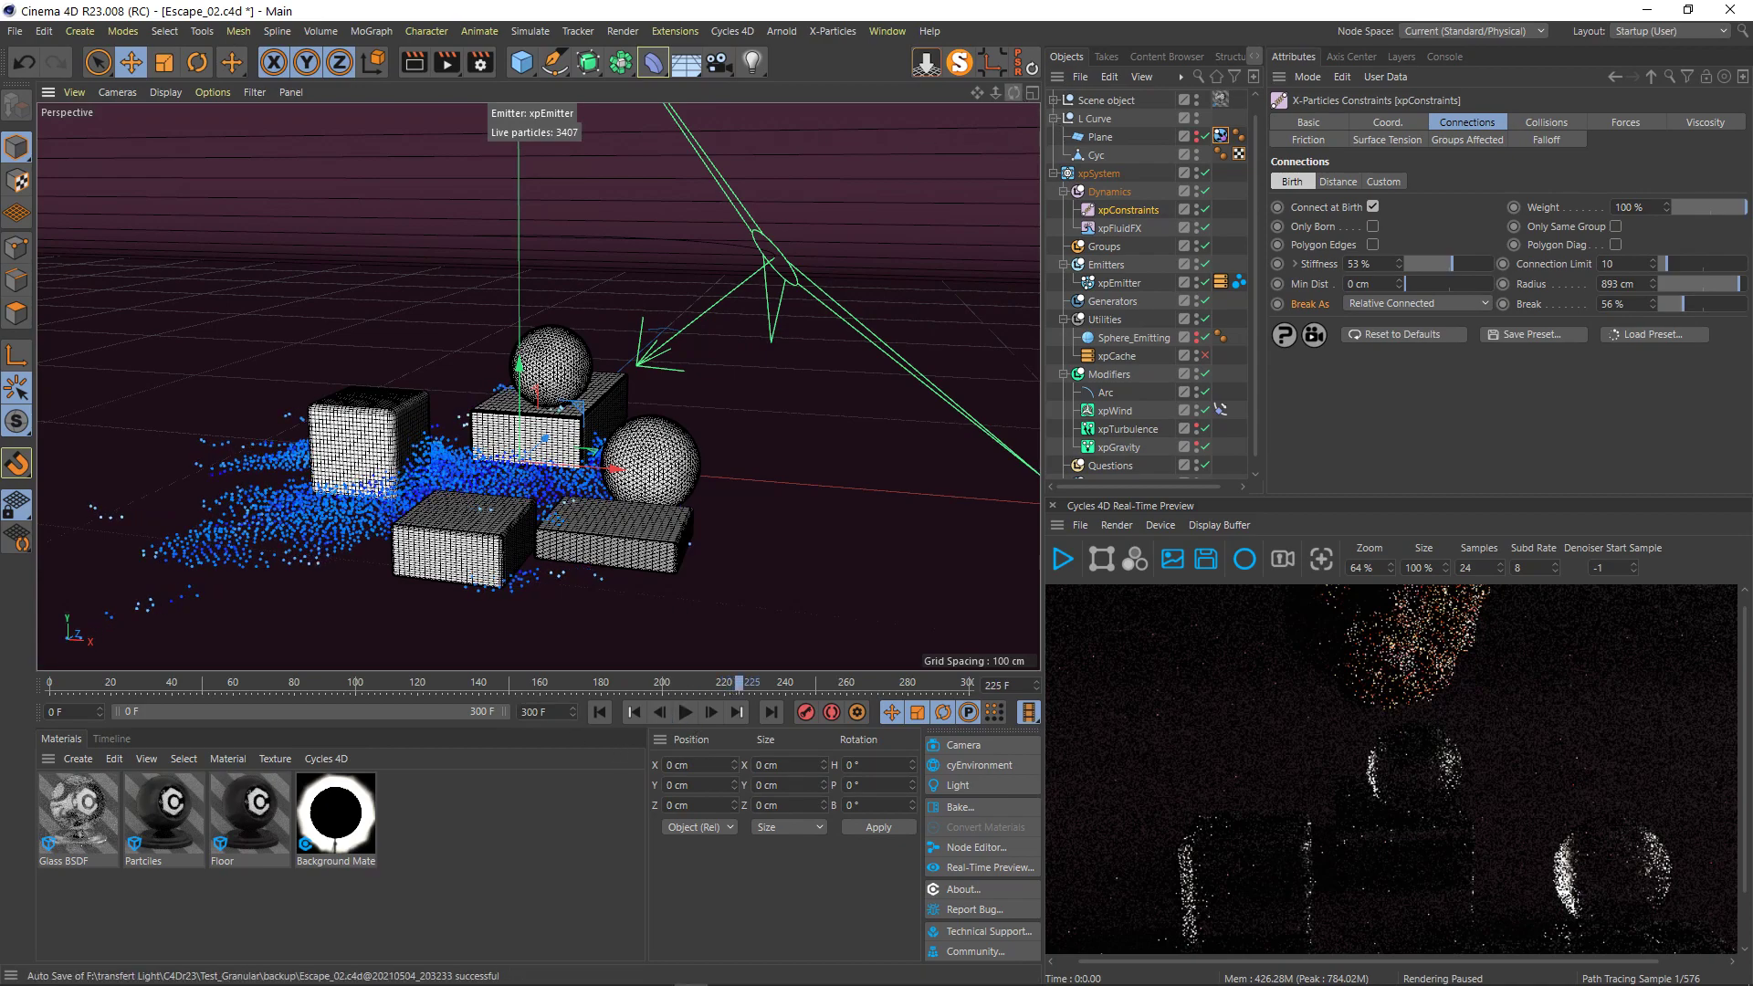
# - Set Break As to None for the xpConstraints connections, play the simulation and stop it at frame 81
pyautogui.moveTo(1014, 92); pyautogui.dragTo(1087, 67)
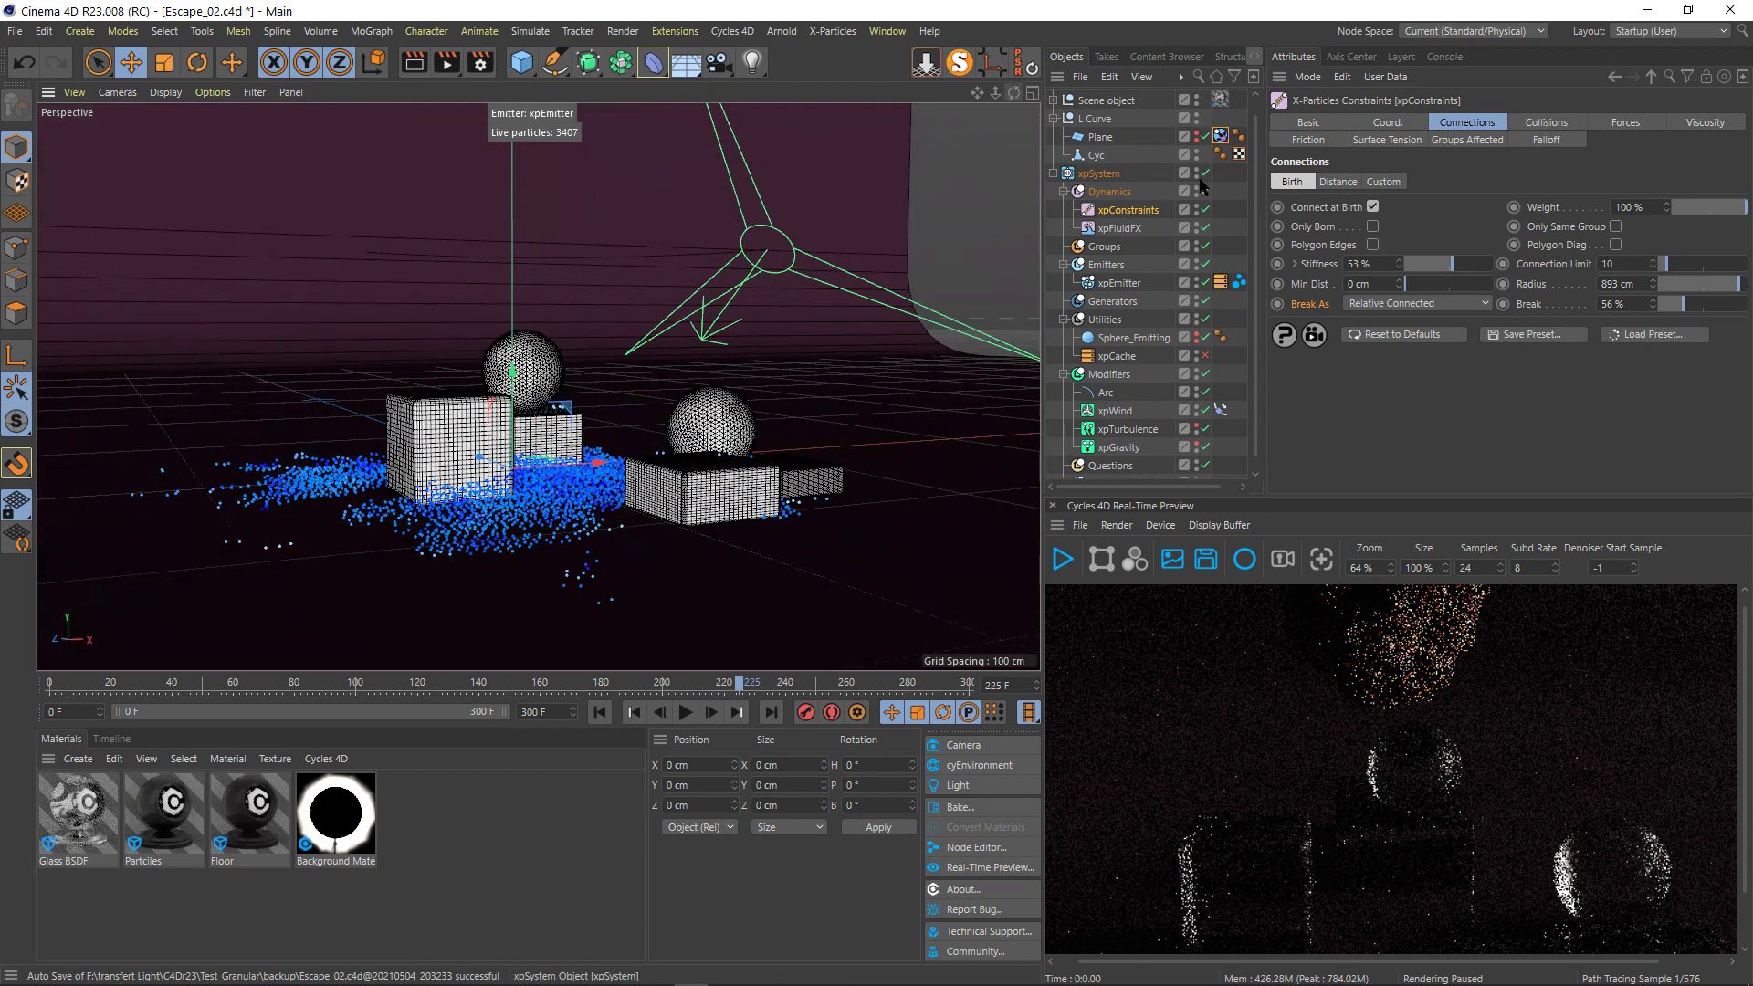
pyautogui.click(1406, 305)
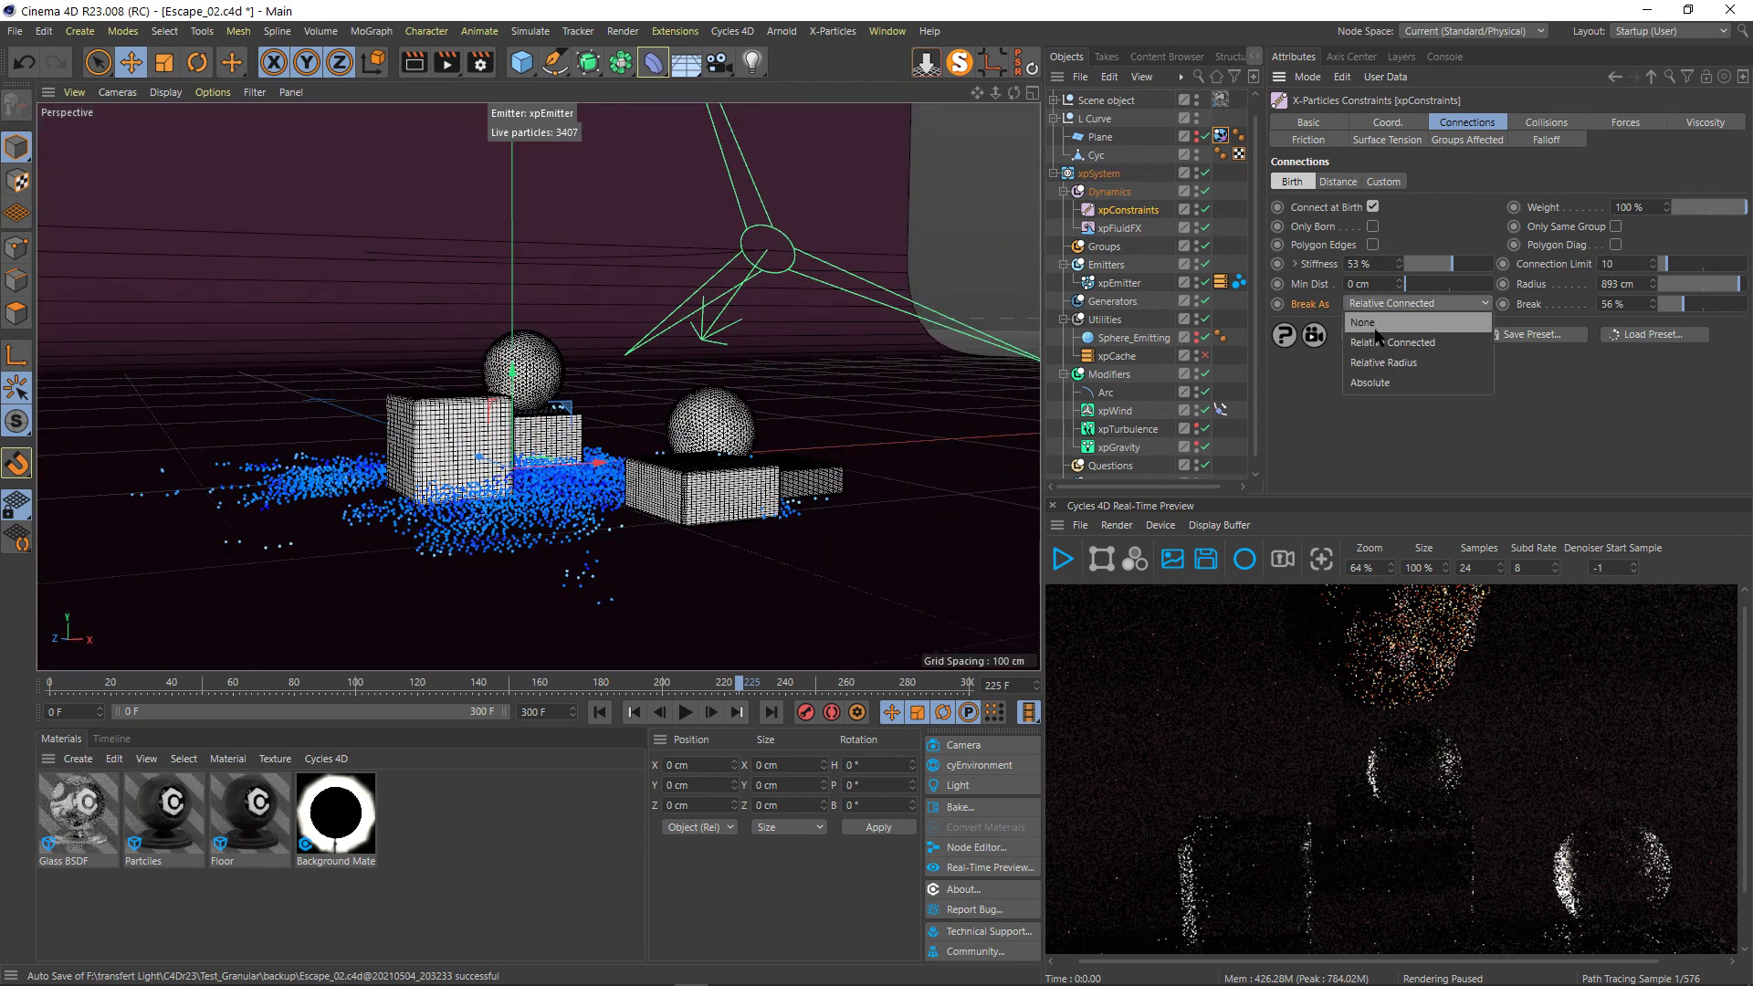
pyautogui.click(1375, 325)
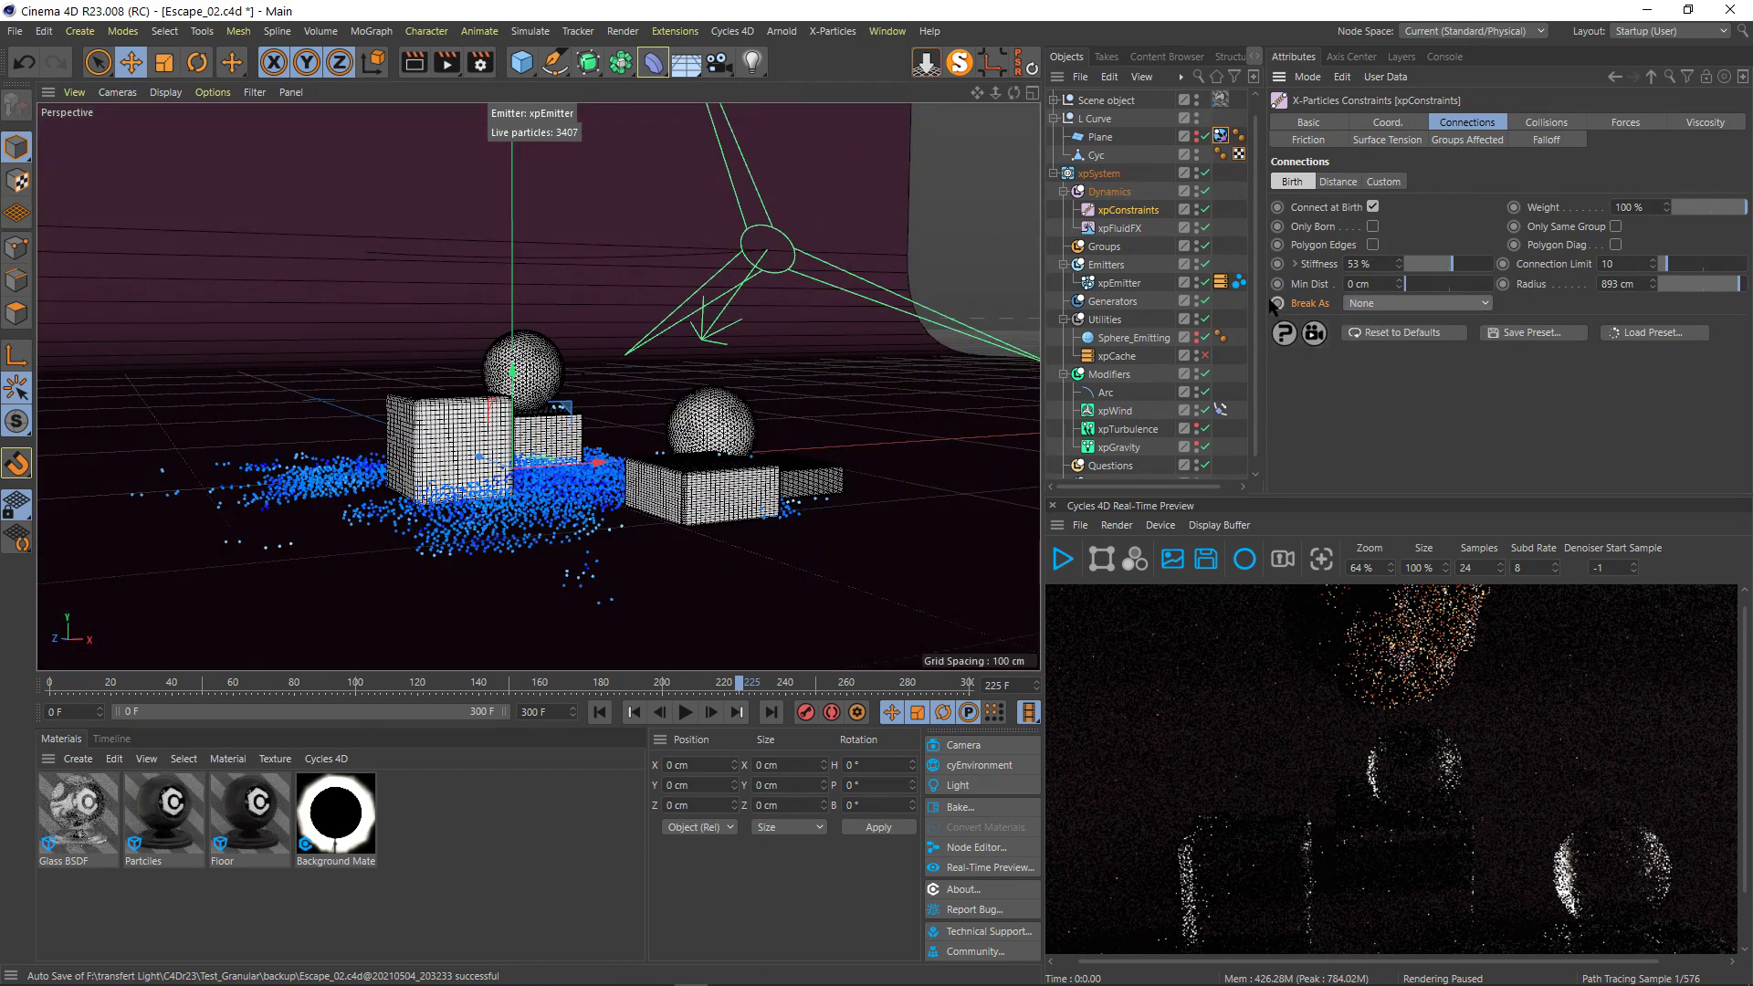
pyautogui.click(685, 712)
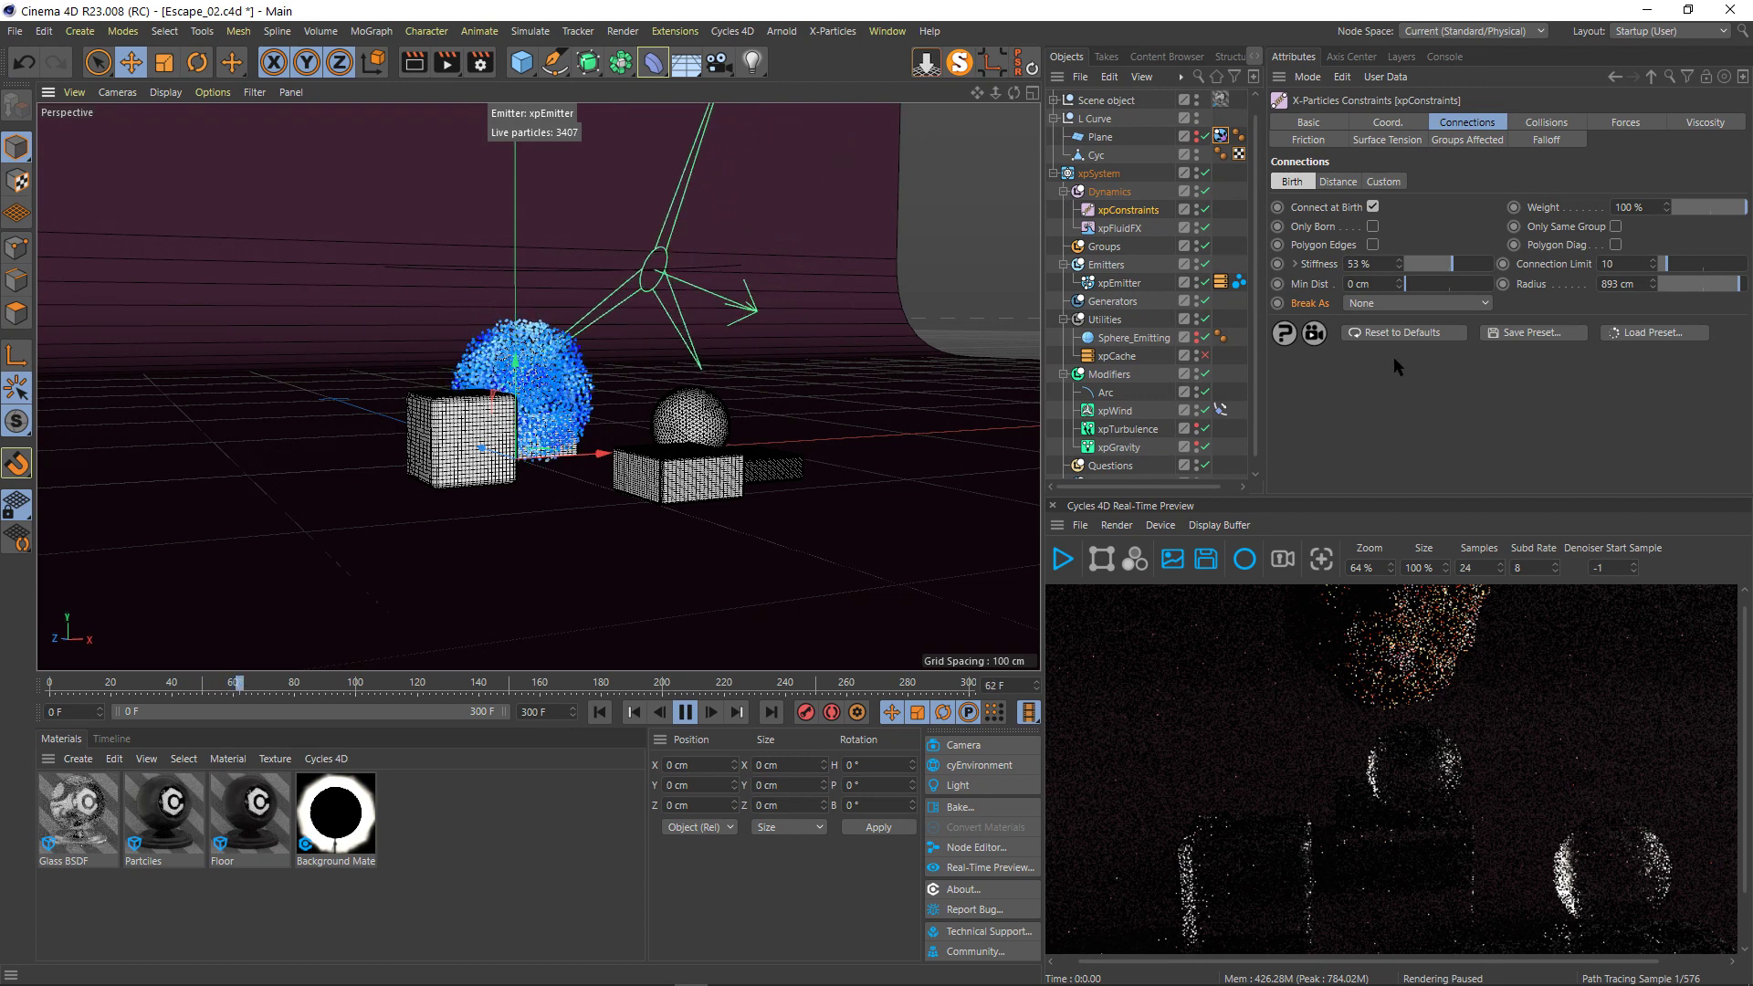
pyautogui.click(686, 712)
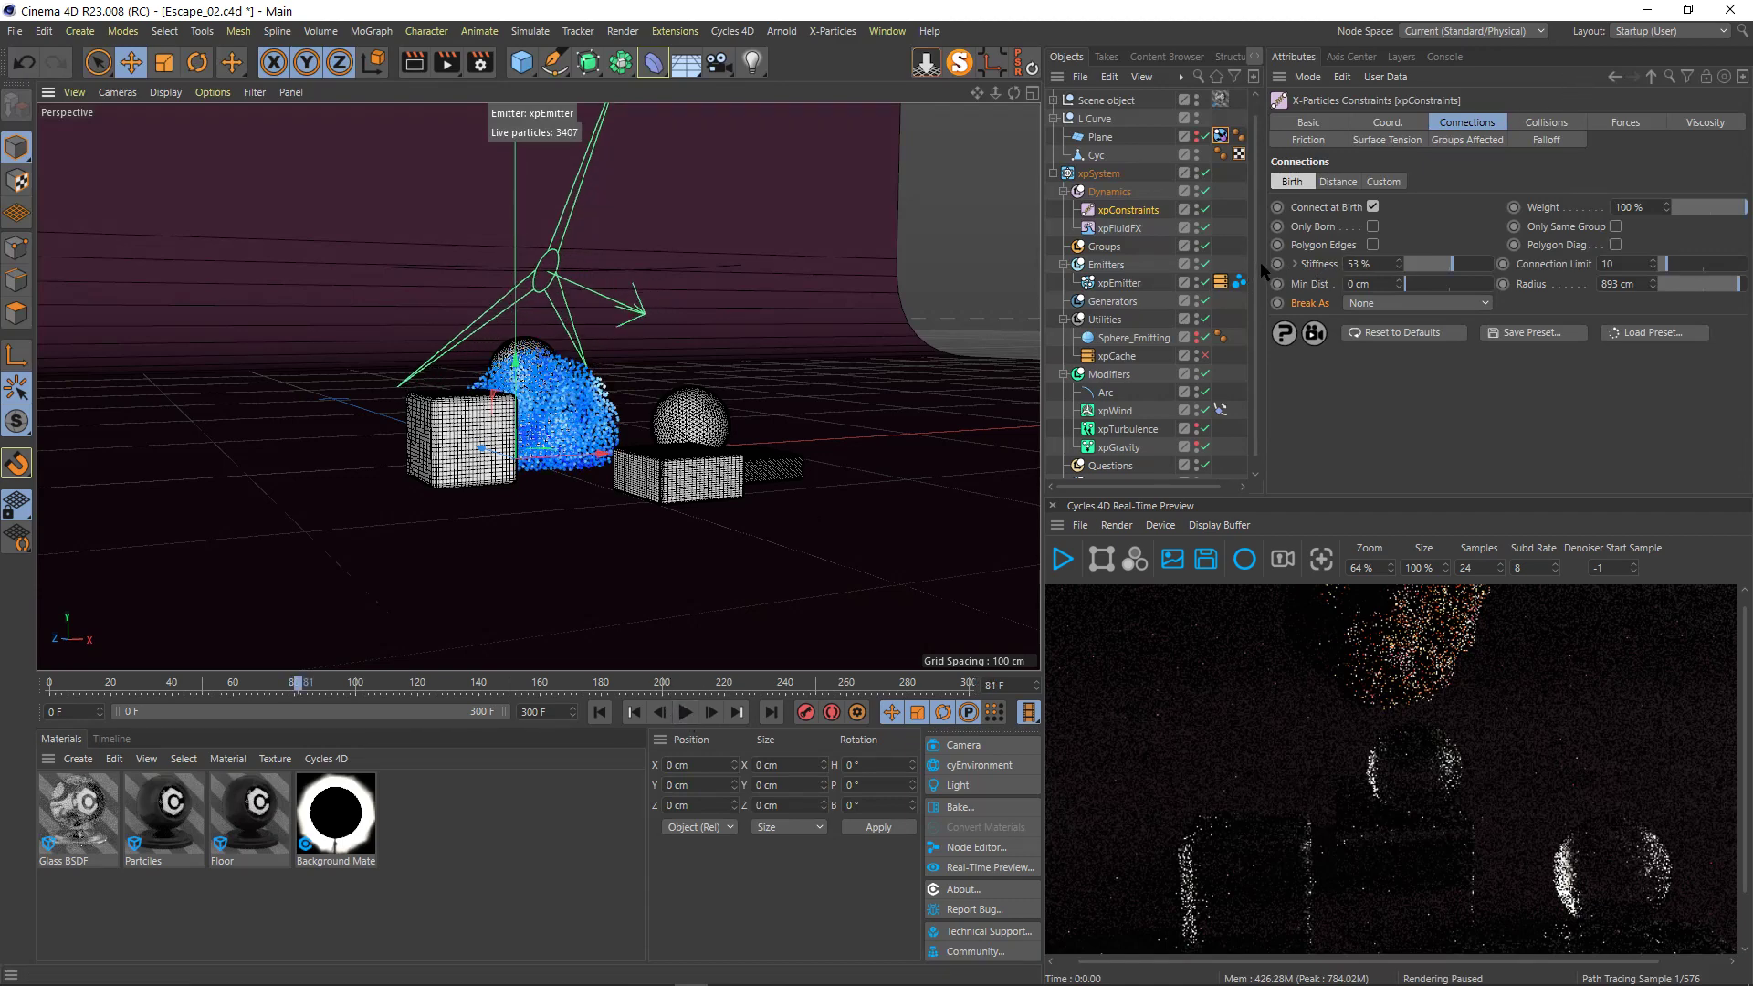
# - Open the Particles material's node graph and move the Particle Info node farther from the Hue Saturation Value nodes
pyautogui.scroll(-1, 1153, 425)
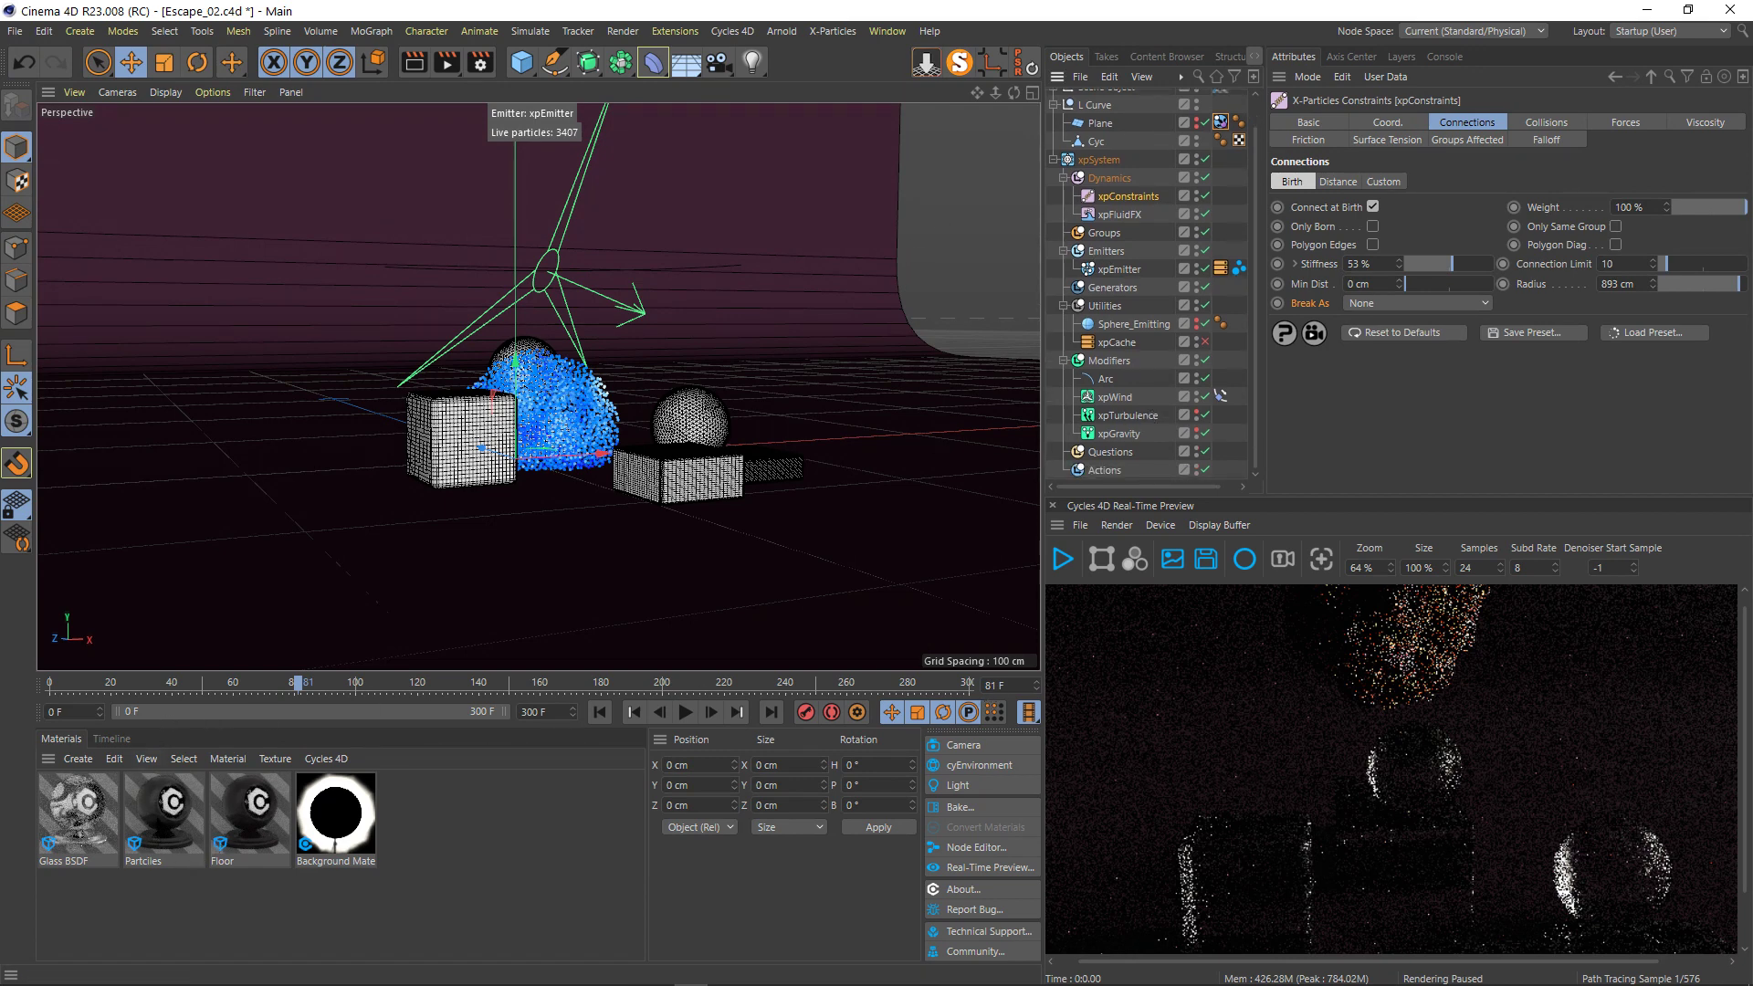
pyautogui.doubleClick(156, 814)
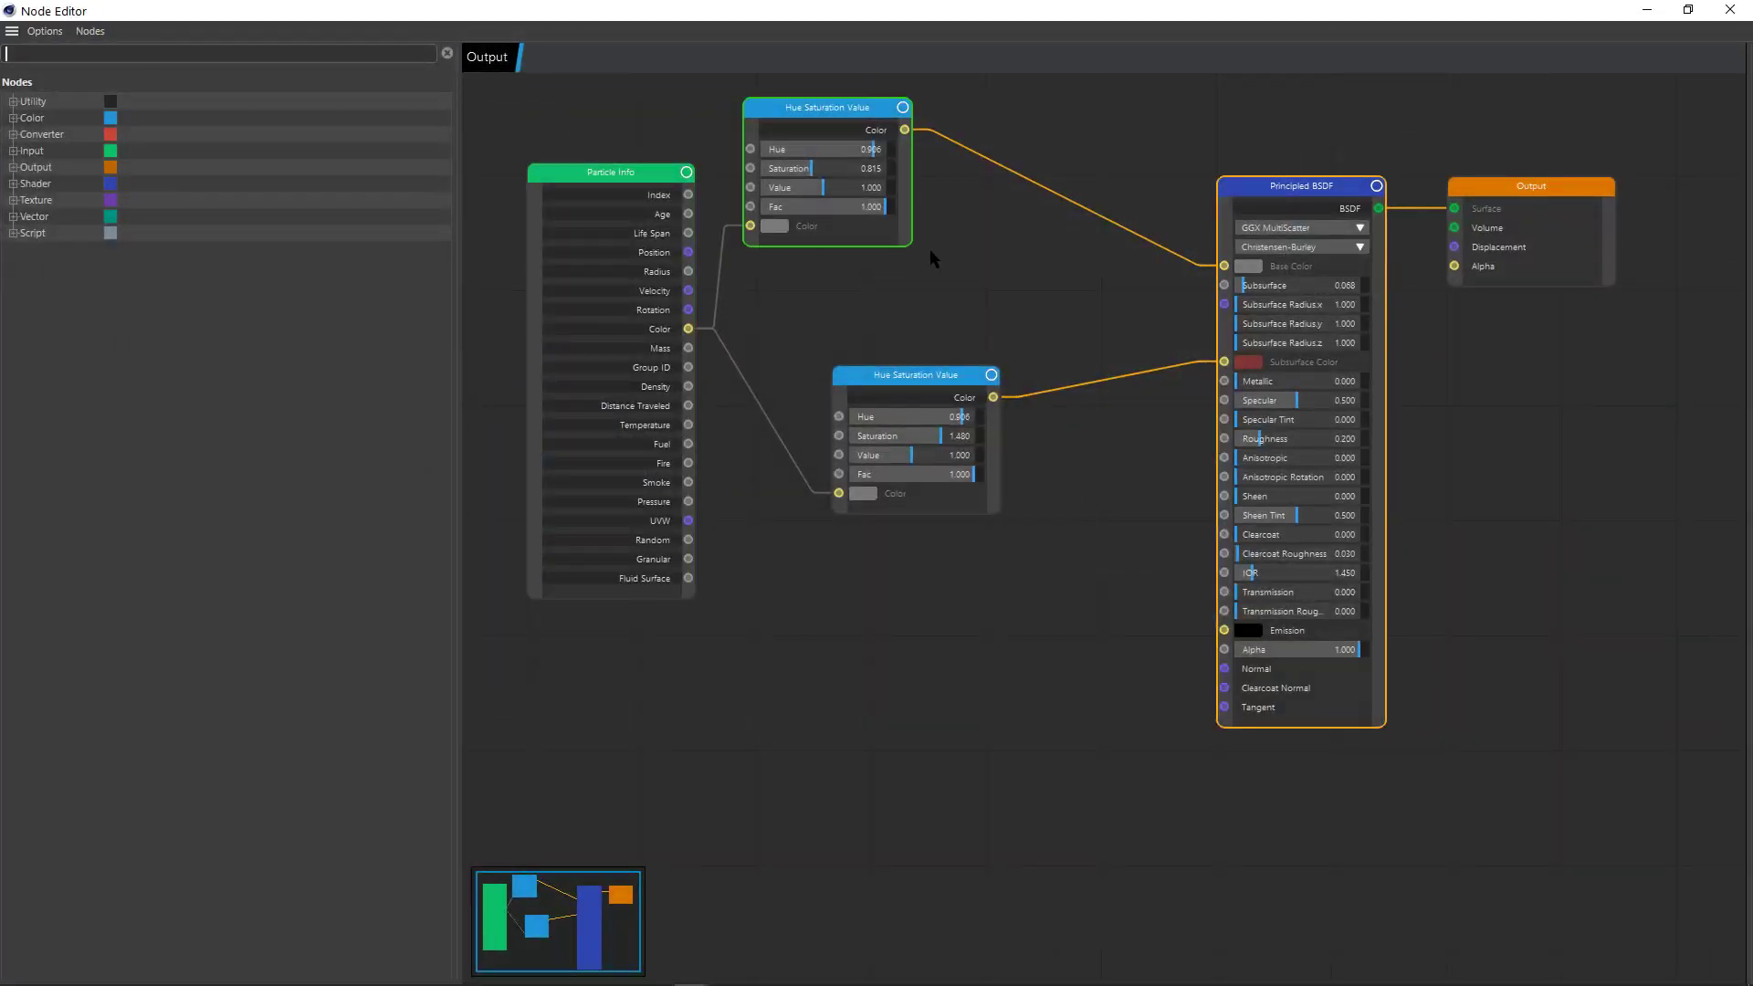
pyautogui.moveTo(994, 278); pyautogui.dragTo(1088, 332, button='middle')
pyautogui.moveTo(723, 224); pyautogui.dragTo(650, 239)
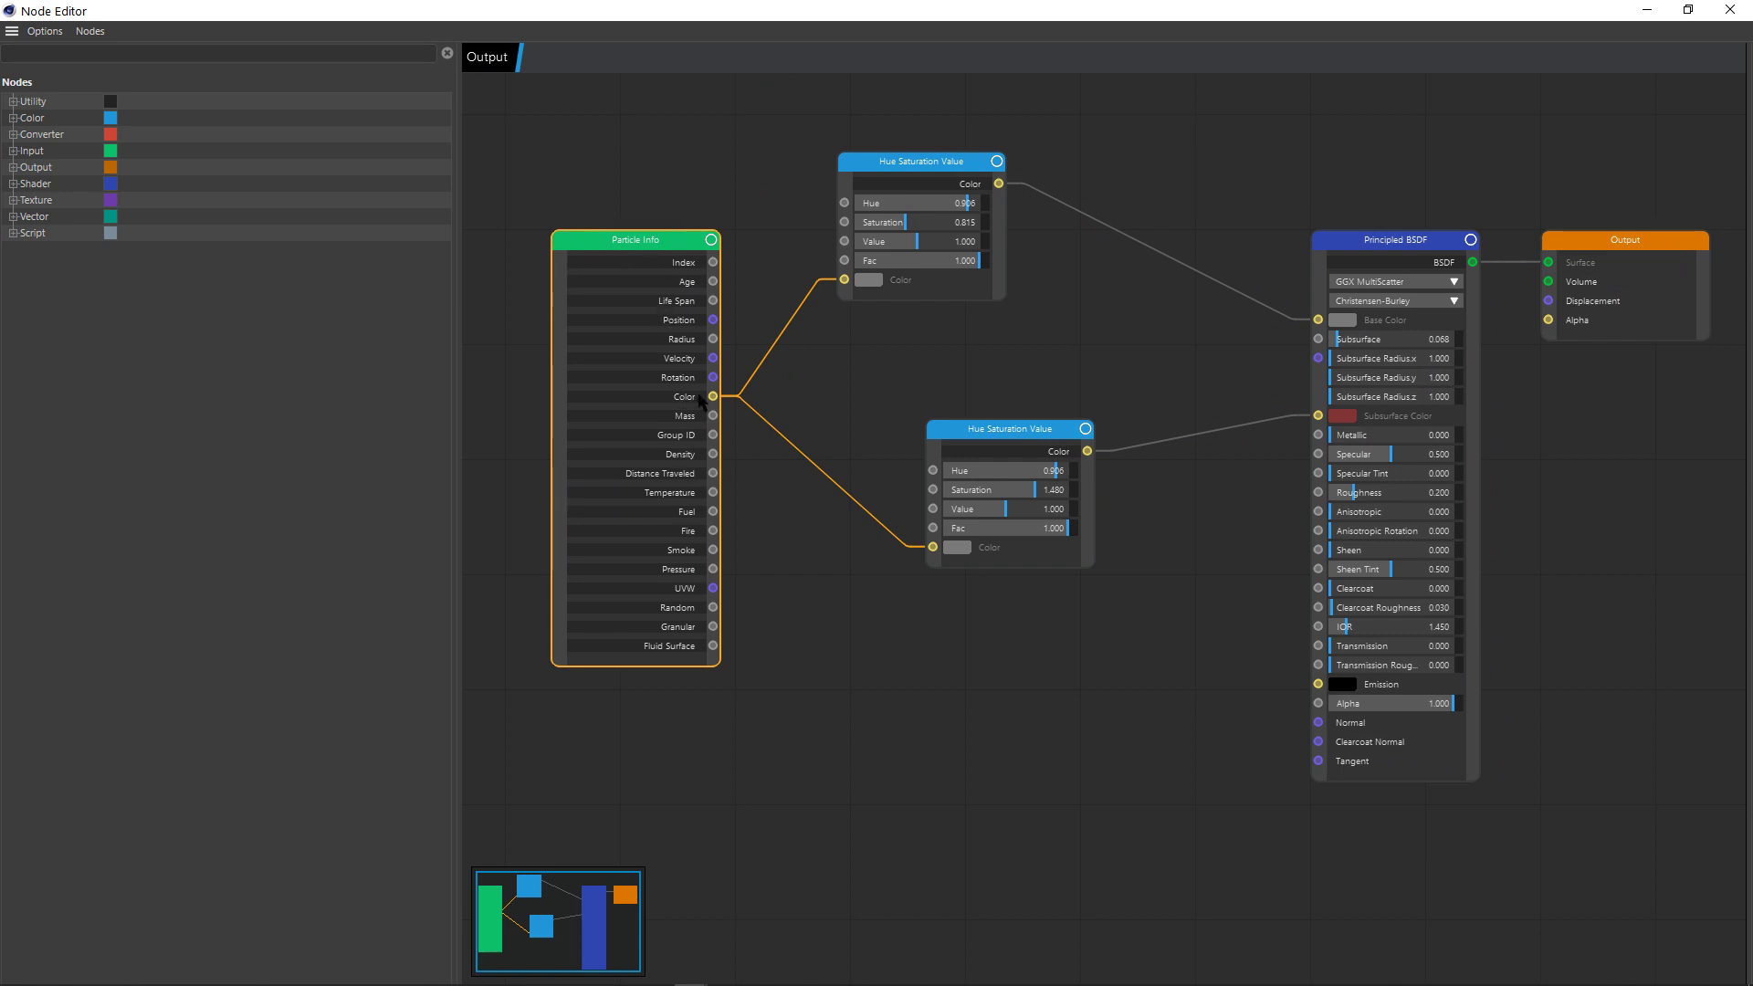
# - Move the Node Editor window out of the way and examine xpEmitter's particle display color mode and speed gradient
pyautogui.moveTo(856, 11); pyautogui.dragTo(924, 641)
pyautogui.click(1119, 269)
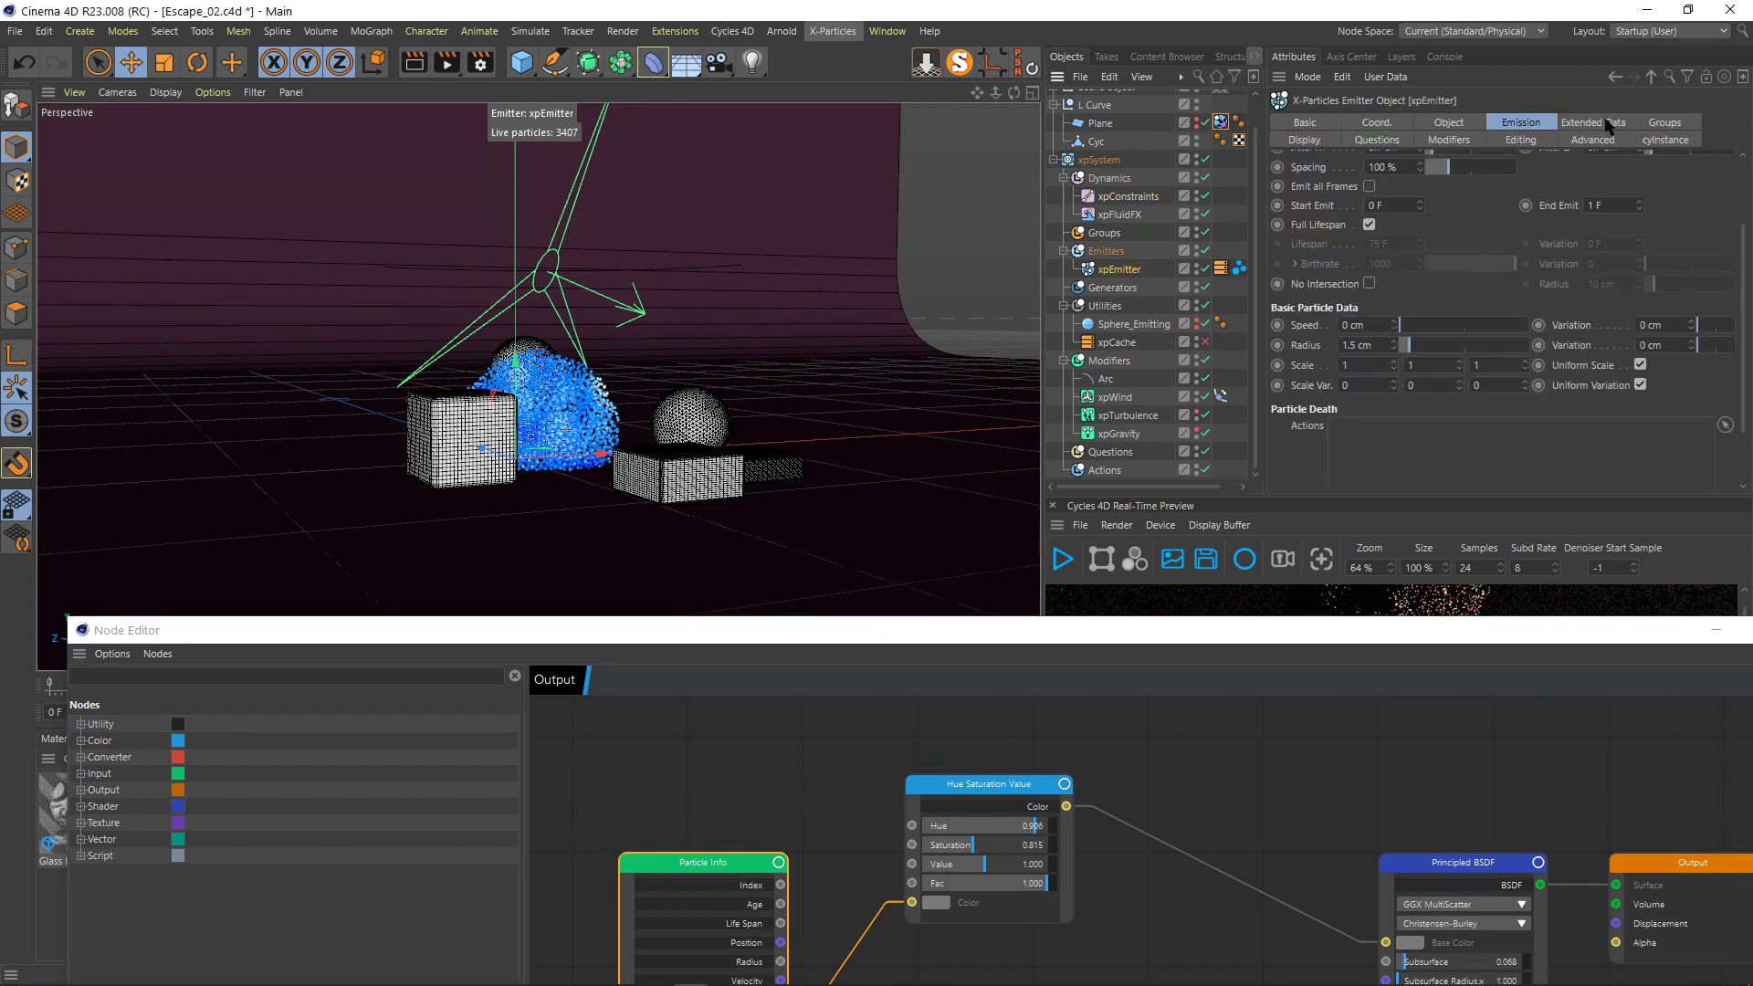
pyautogui.click(1305, 140)
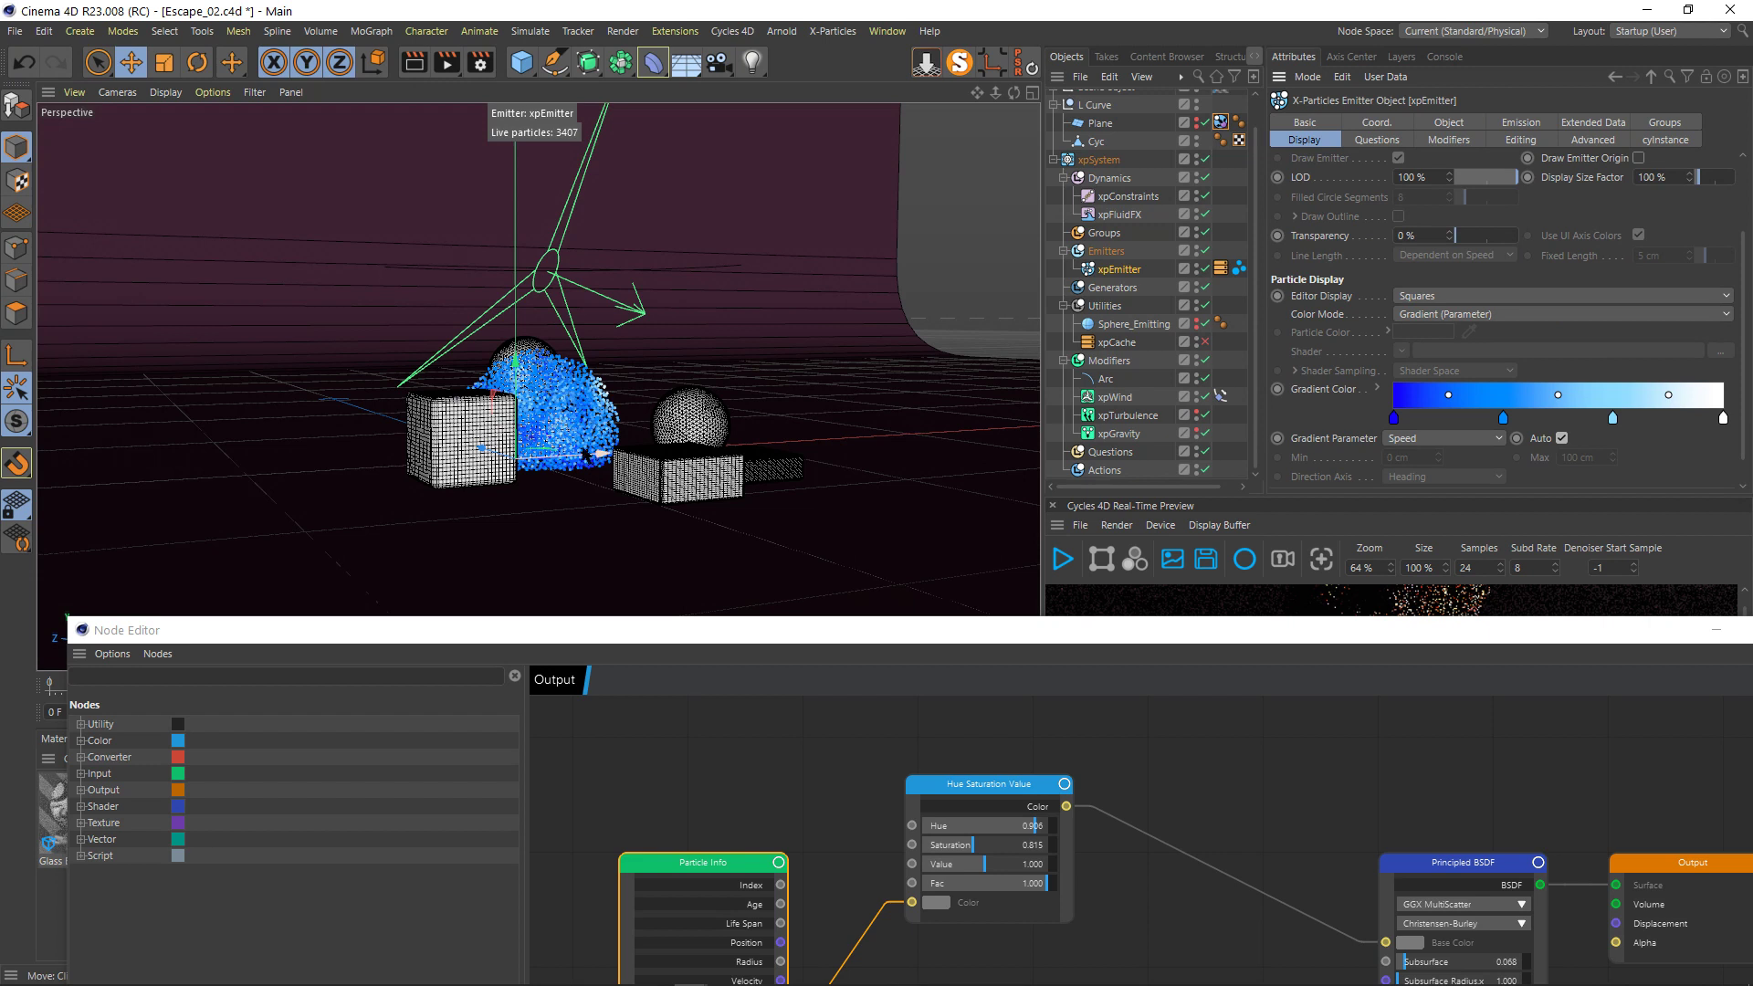
pyautogui.click(1132, 642)
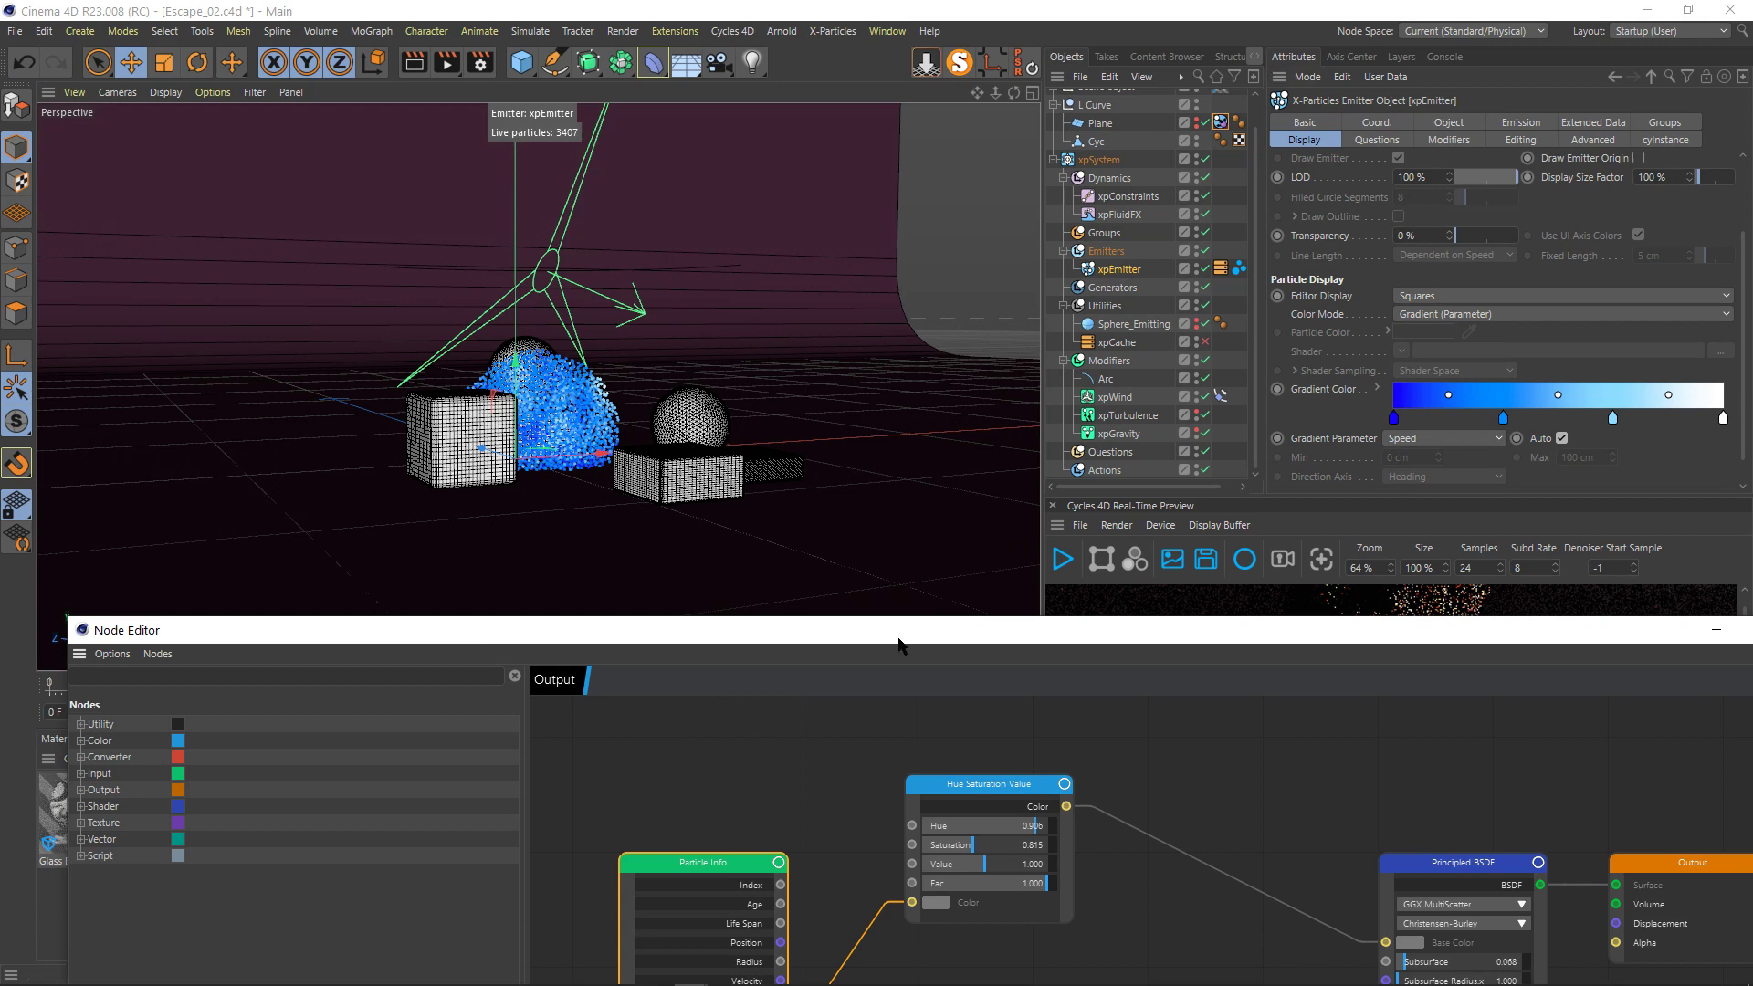
# - Bring the node graph back into full view, move the Principled BSDF node closer to the Hue Saturation Value nodes and close the Node Editor
pyautogui.moveTo(899, 642); pyautogui.dragTo(875, 66)
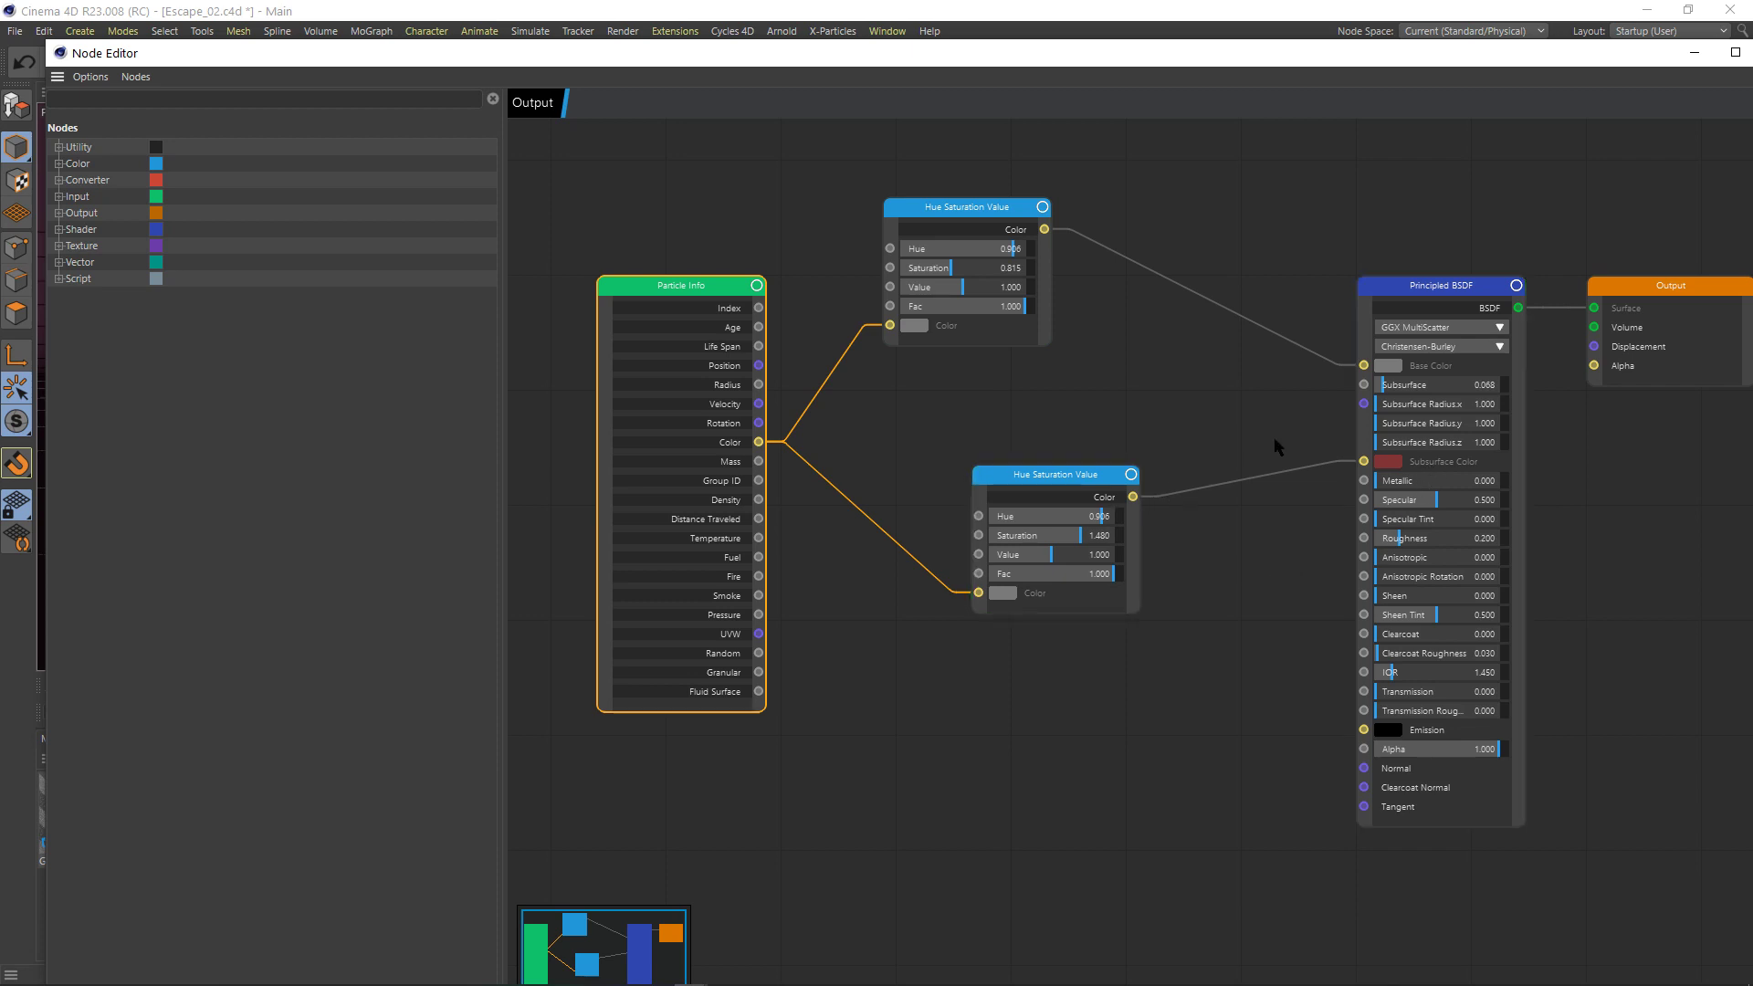
pyautogui.moveTo(1472, 291); pyautogui.dragTo(1402, 290)
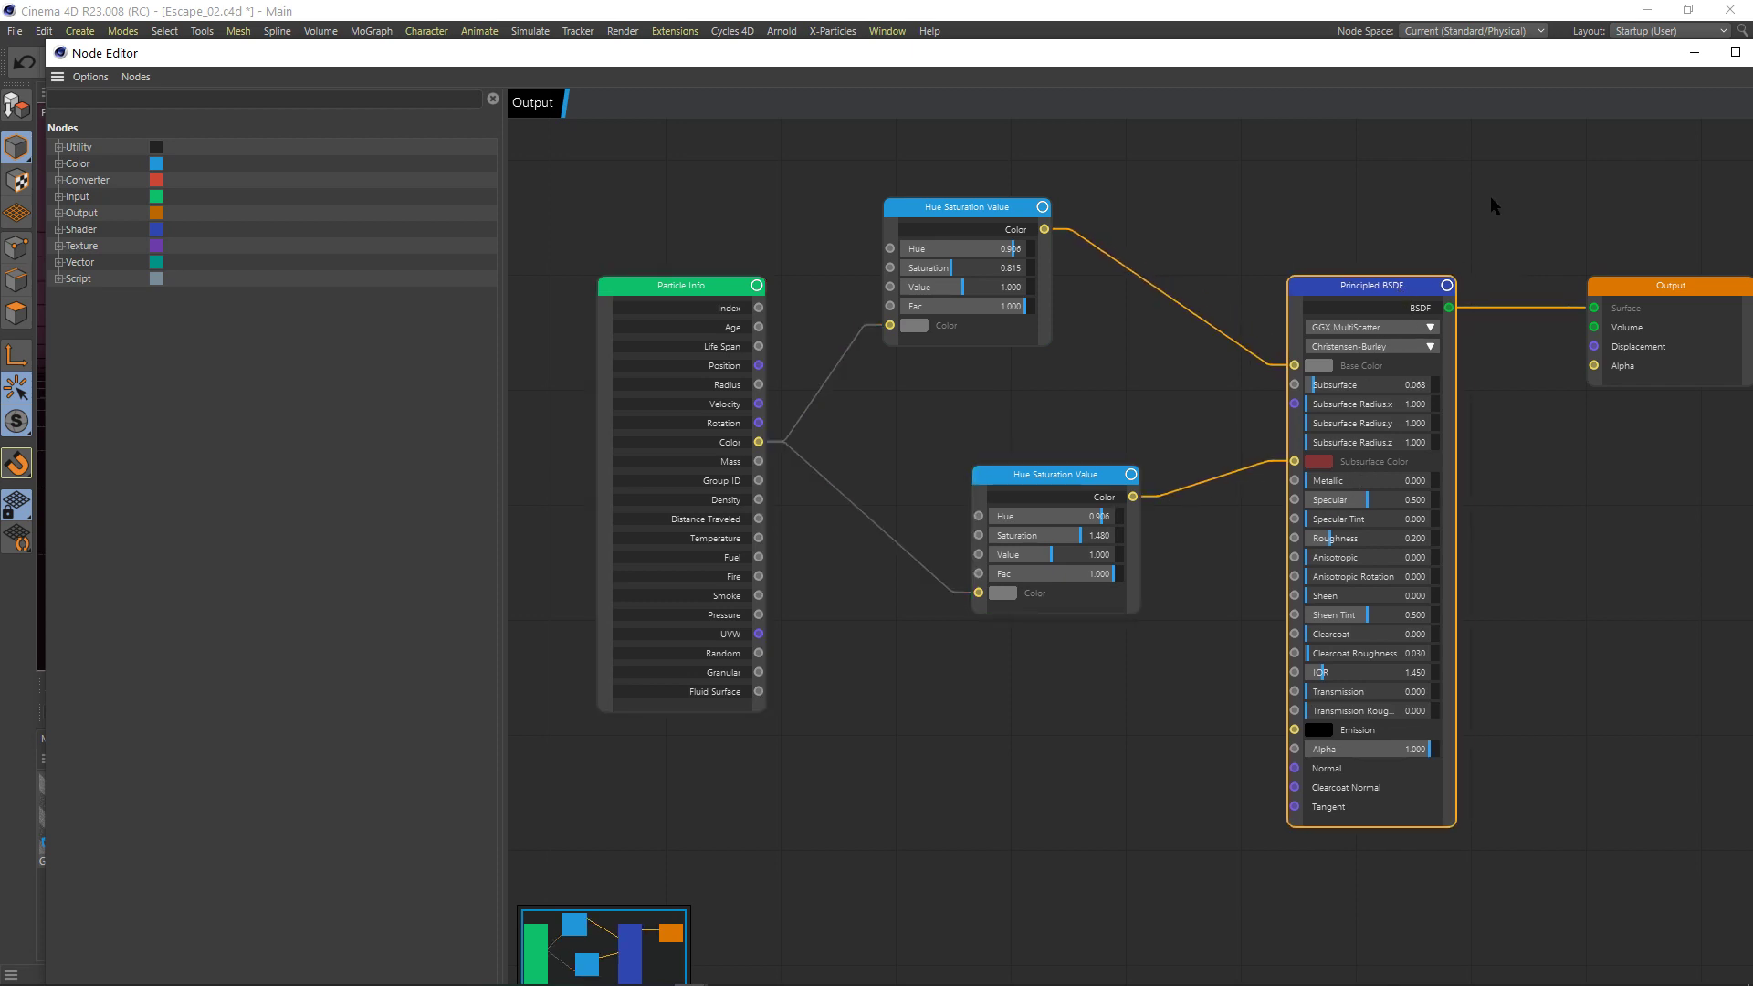
pyautogui.moveTo(1607, 58); pyautogui.dragTo(1533, 83)
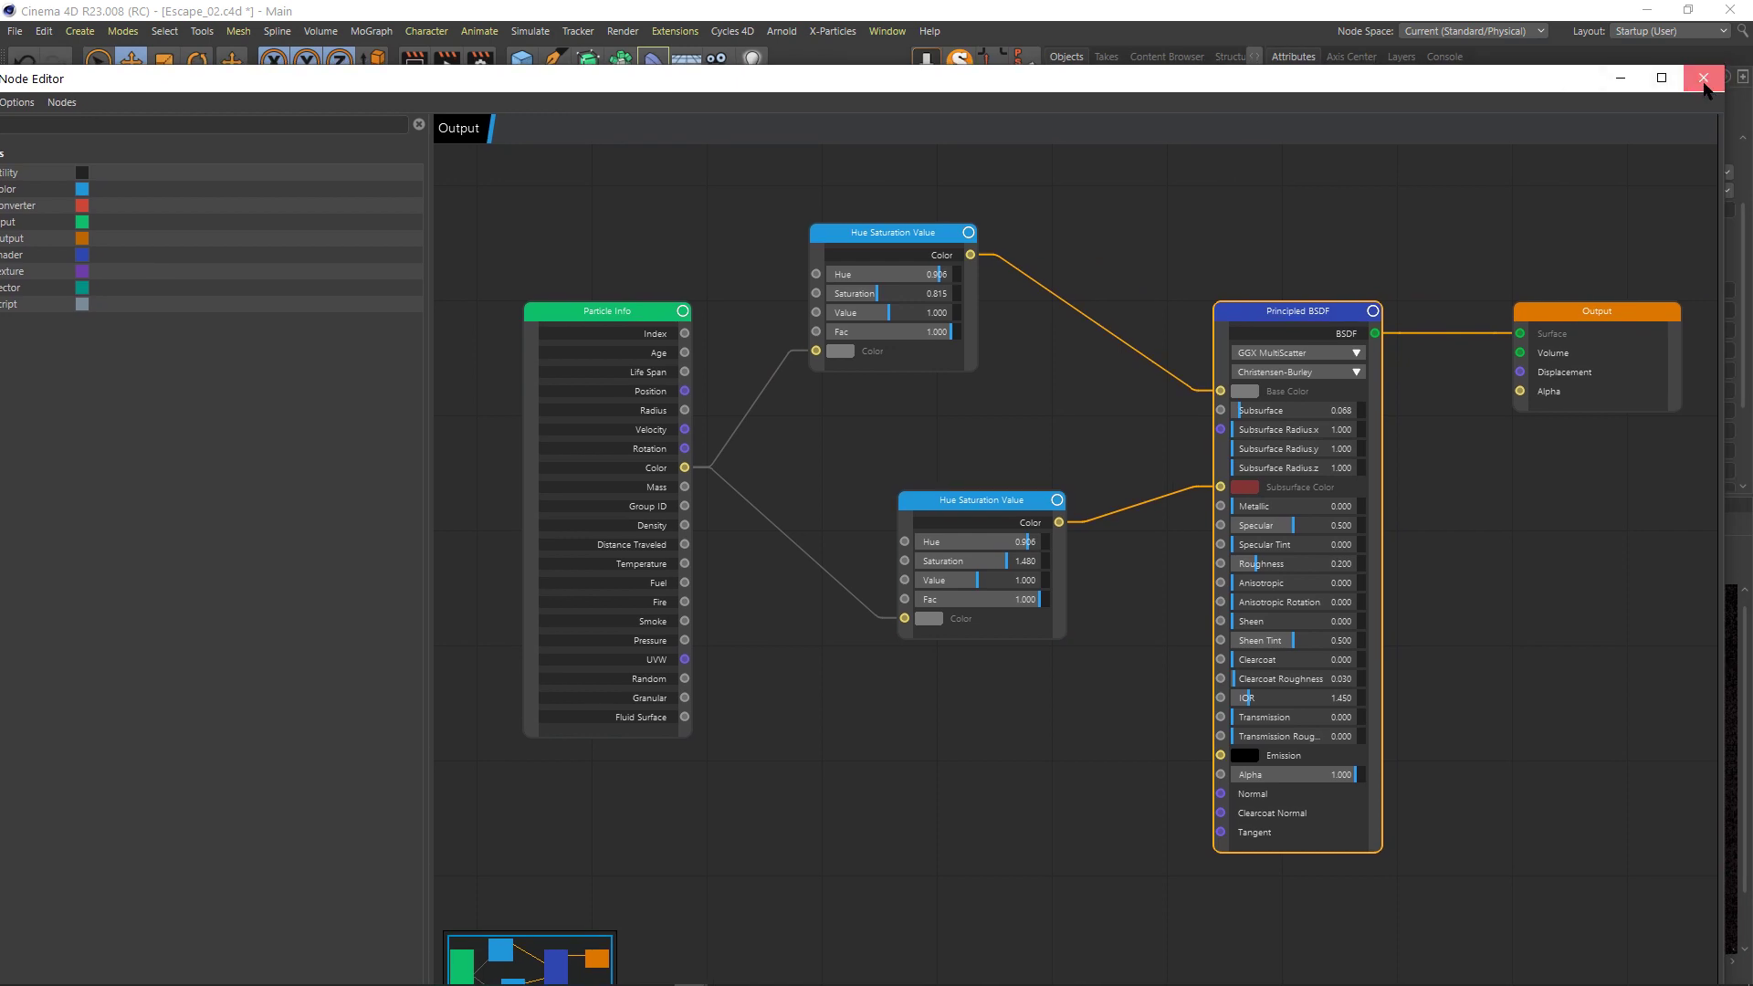
pyautogui.click(1704, 80)
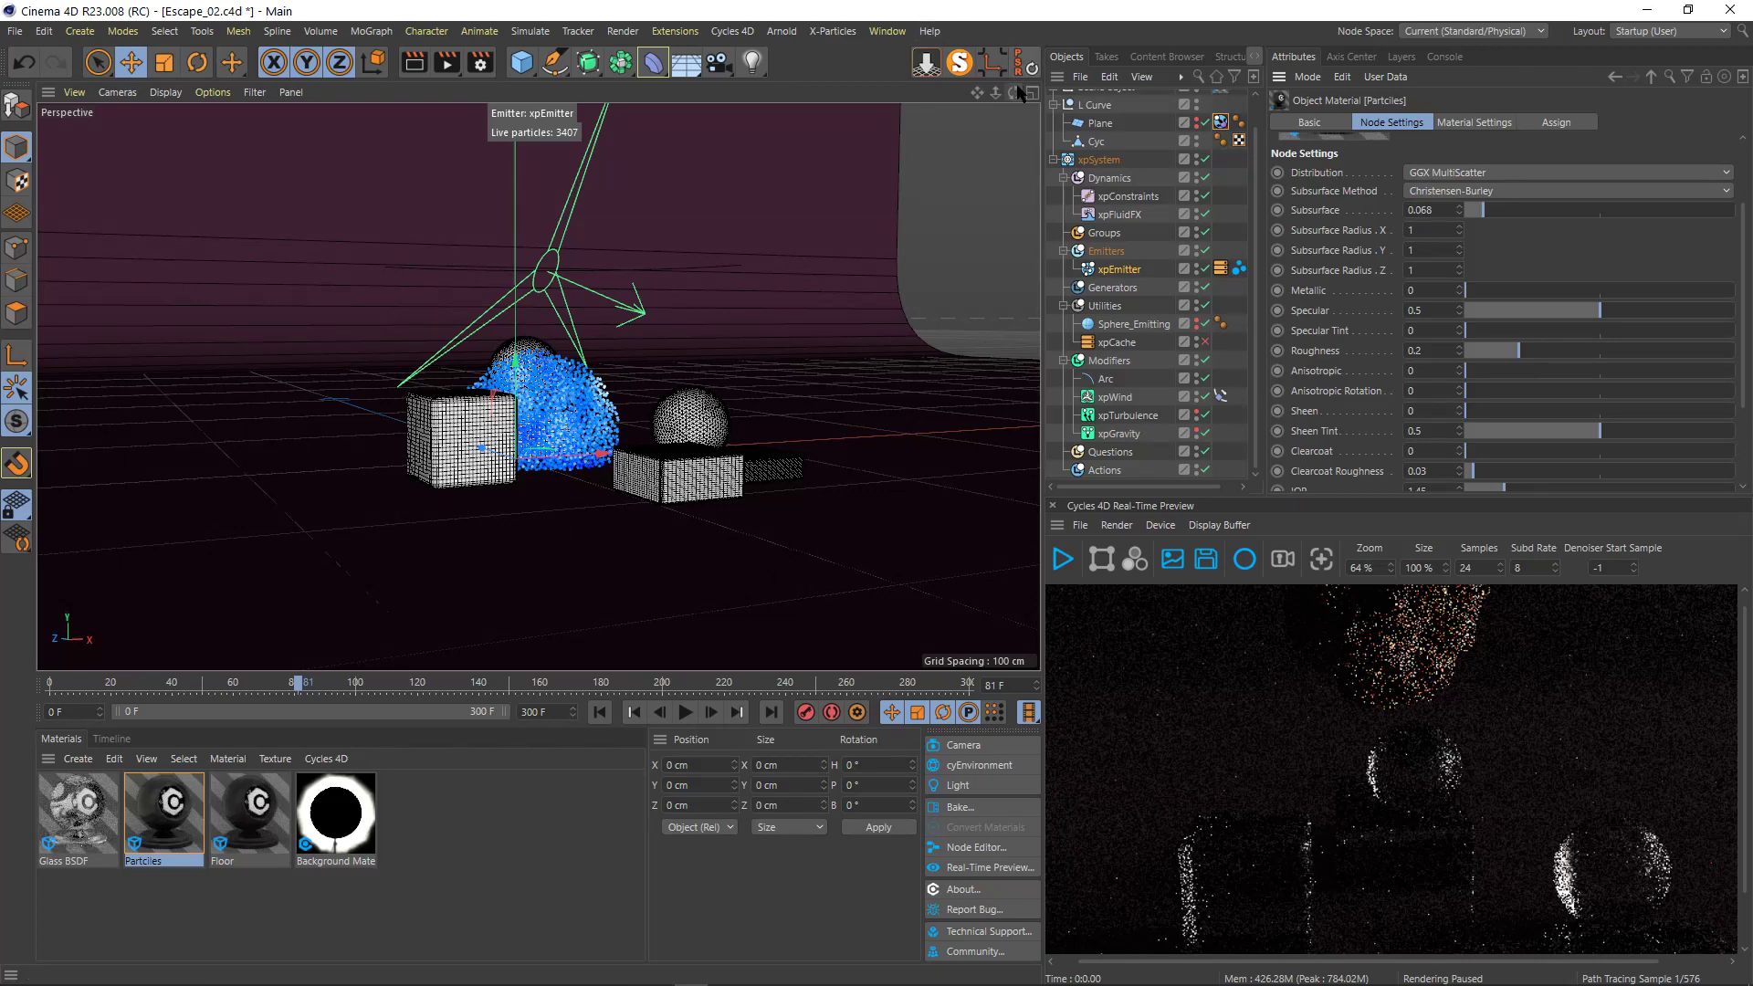
pyautogui.moveTo(1013, 93); pyautogui.dragTo(918, 123)
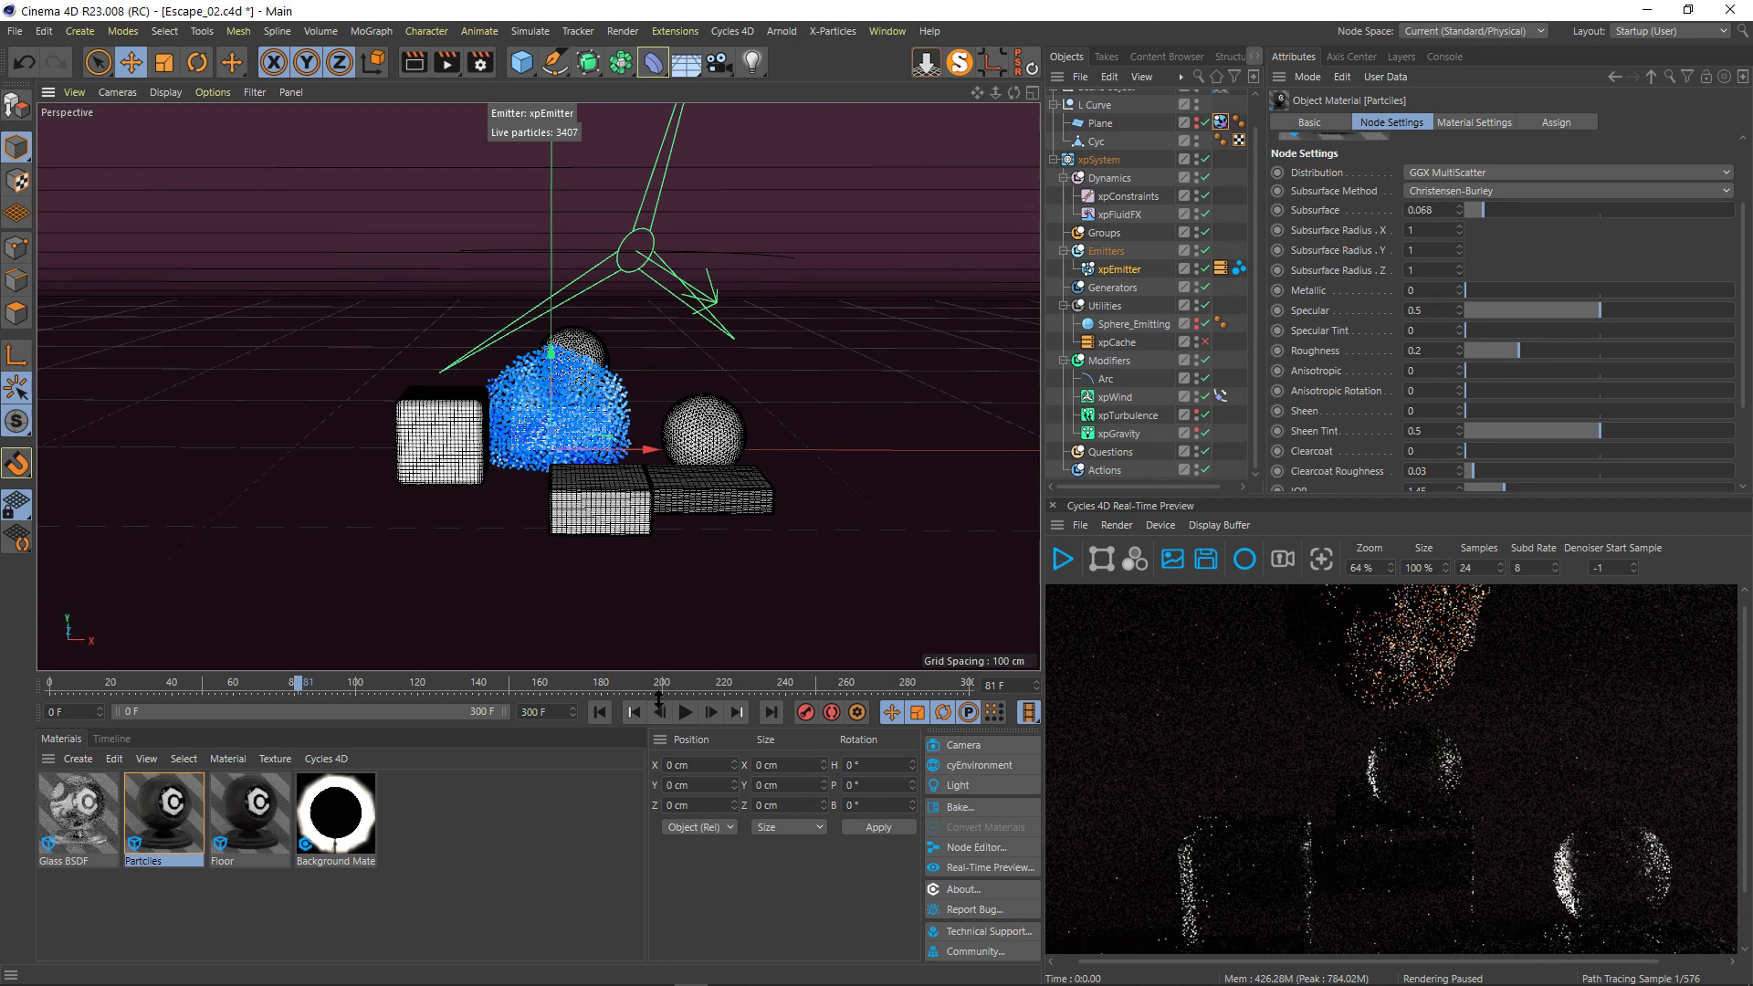
pyautogui.moveTo(659, 697); pyautogui.dragTo(658, 680)
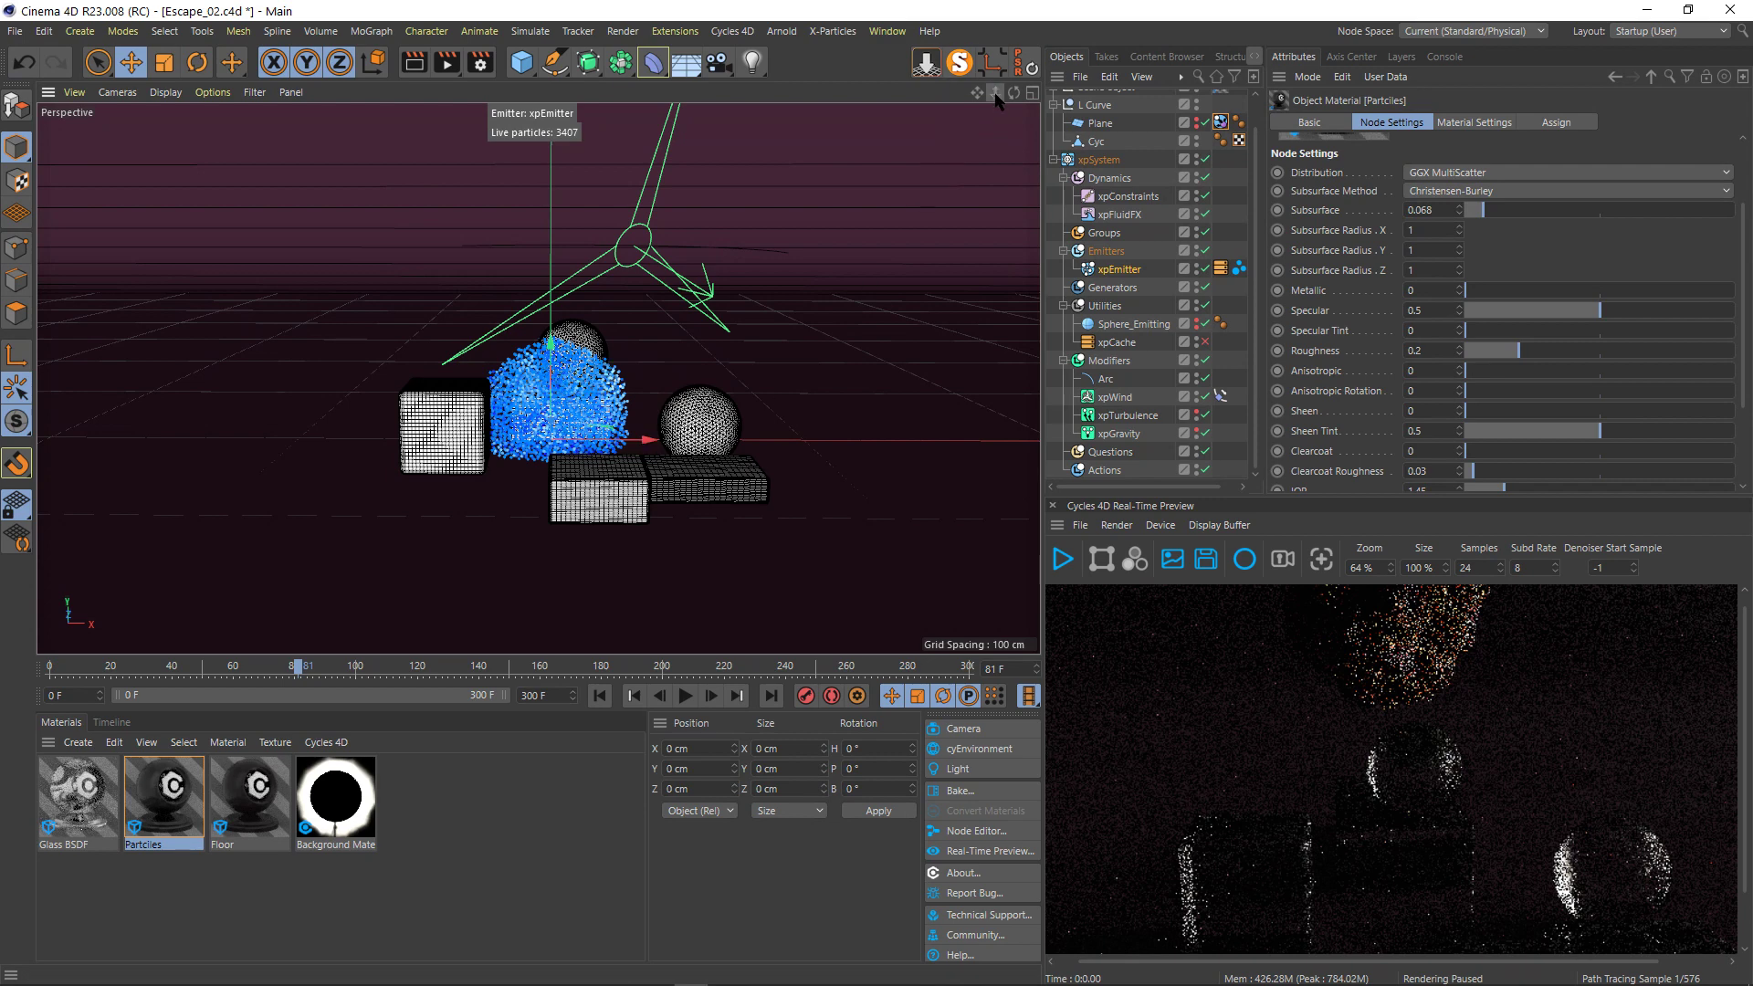
pyautogui.moveTo(996, 93)
pyautogui.mouseDown()
pyautogui.moveTo(1023, 93)
pyautogui.moveTo(995, 95)
pyautogui.moveTo(1011, 96)
pyautogui.moveTo(1010, 174)
pyautogui.moveTo(1011, 109)
pyautogui.mouseUp()
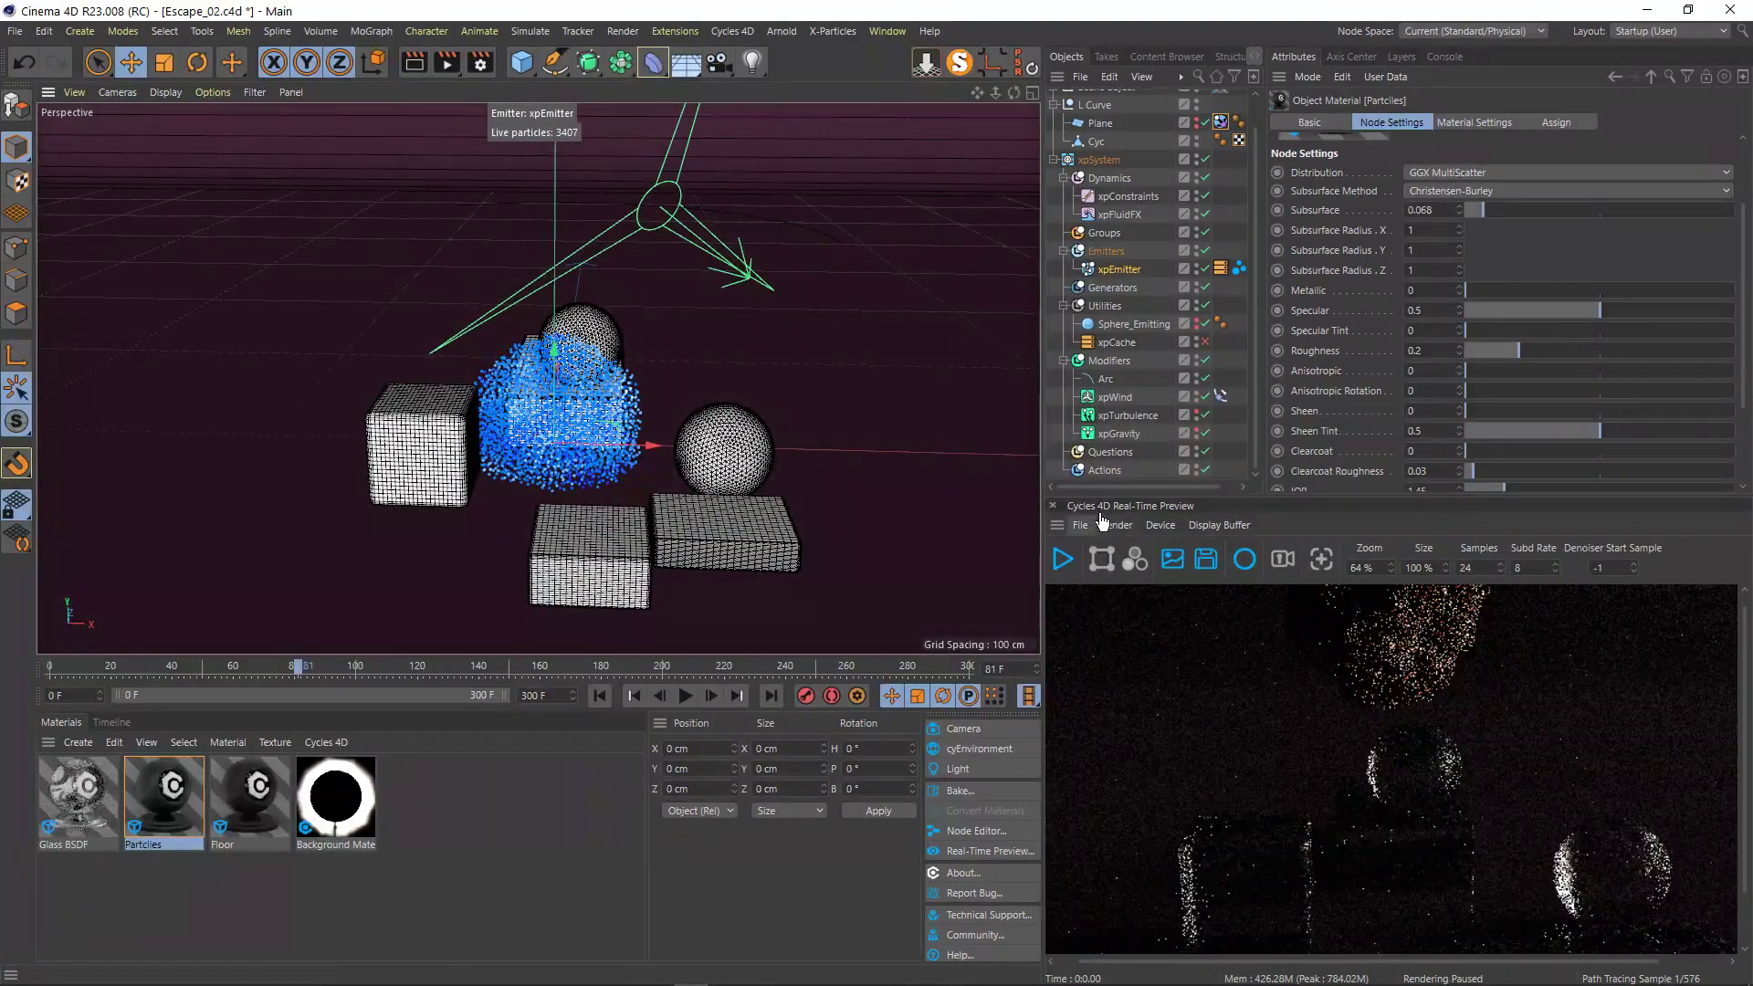
pyautogui.moveTo(1042, 545); pyautogui.dragTo(1031, 545)
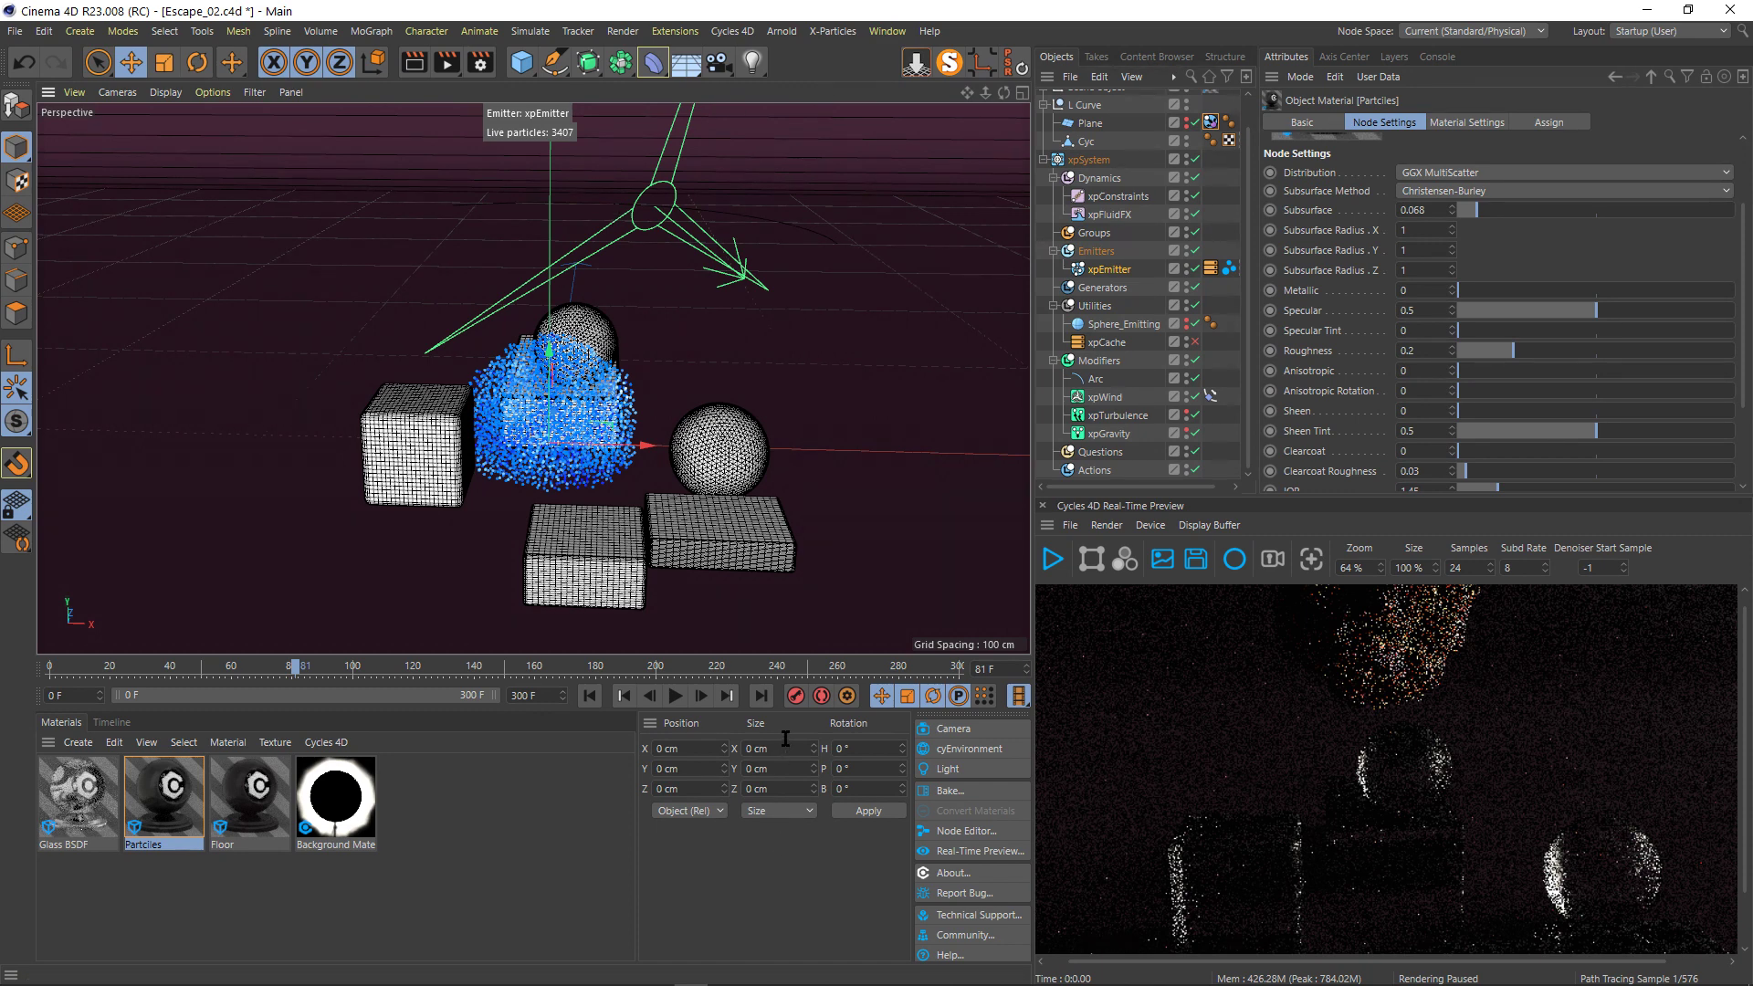
# - Switch to the web browser, close the open Instagram post and look through the artist's profile posts
pyautogui.hotkey('alt', 'Tab')
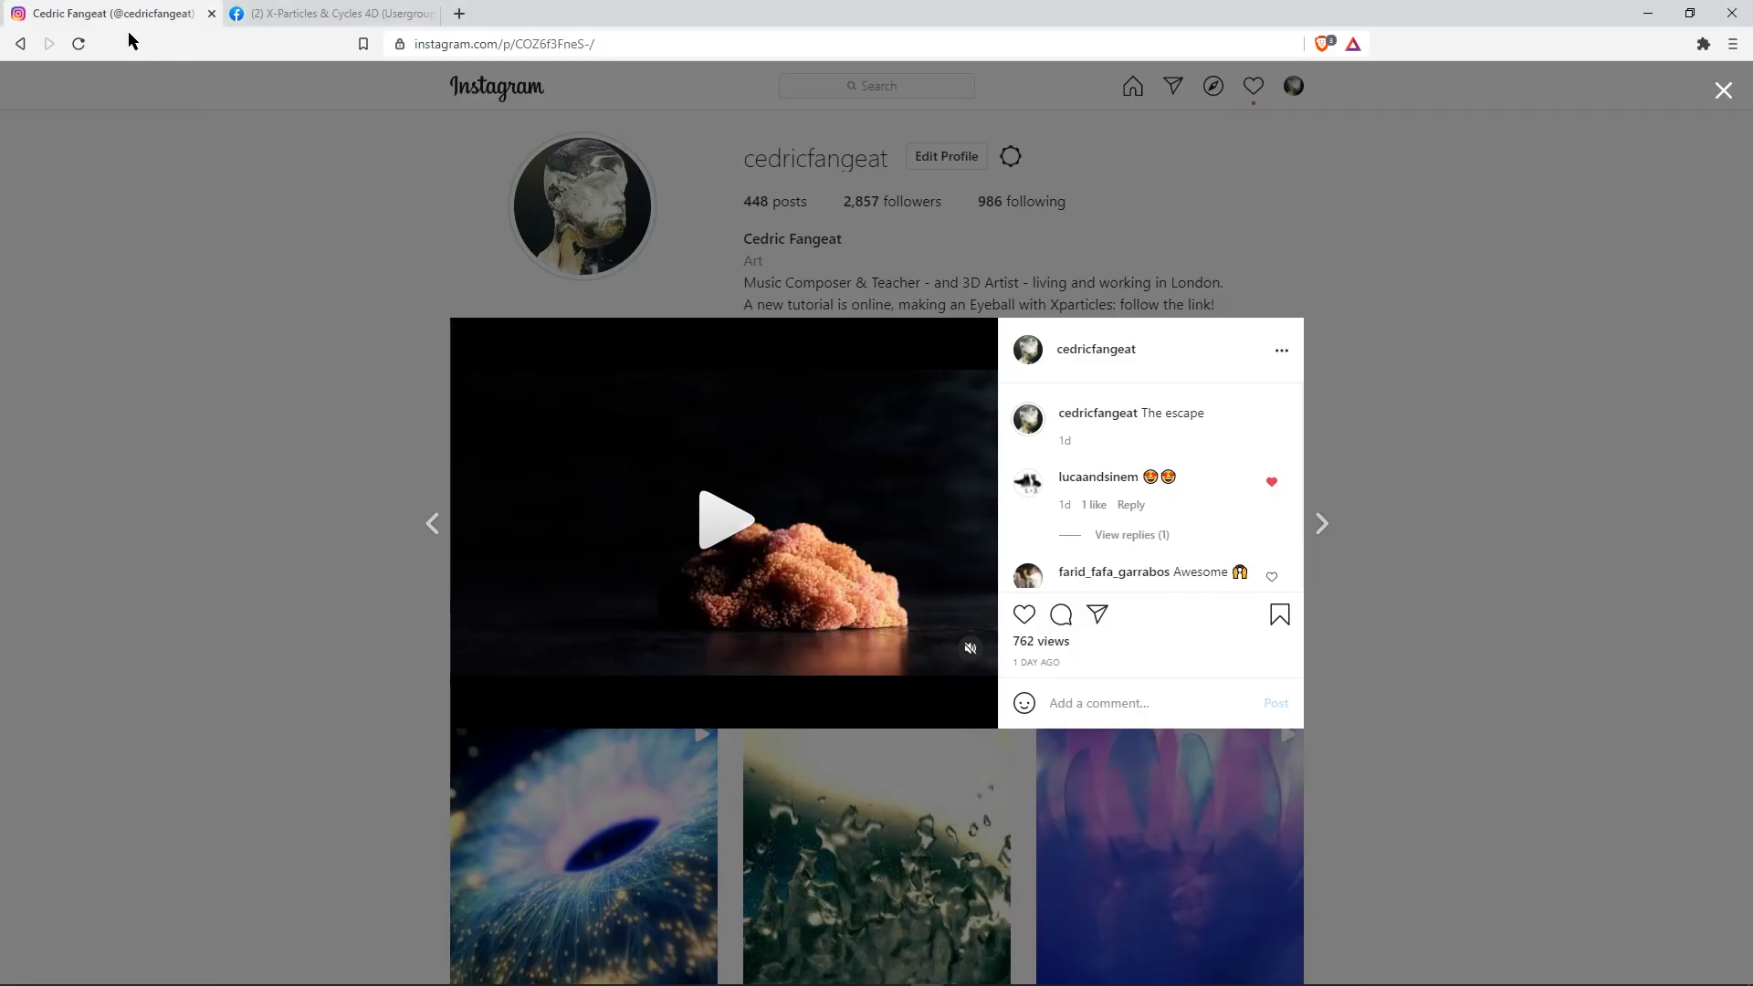
pyautogui.click(288, 407)
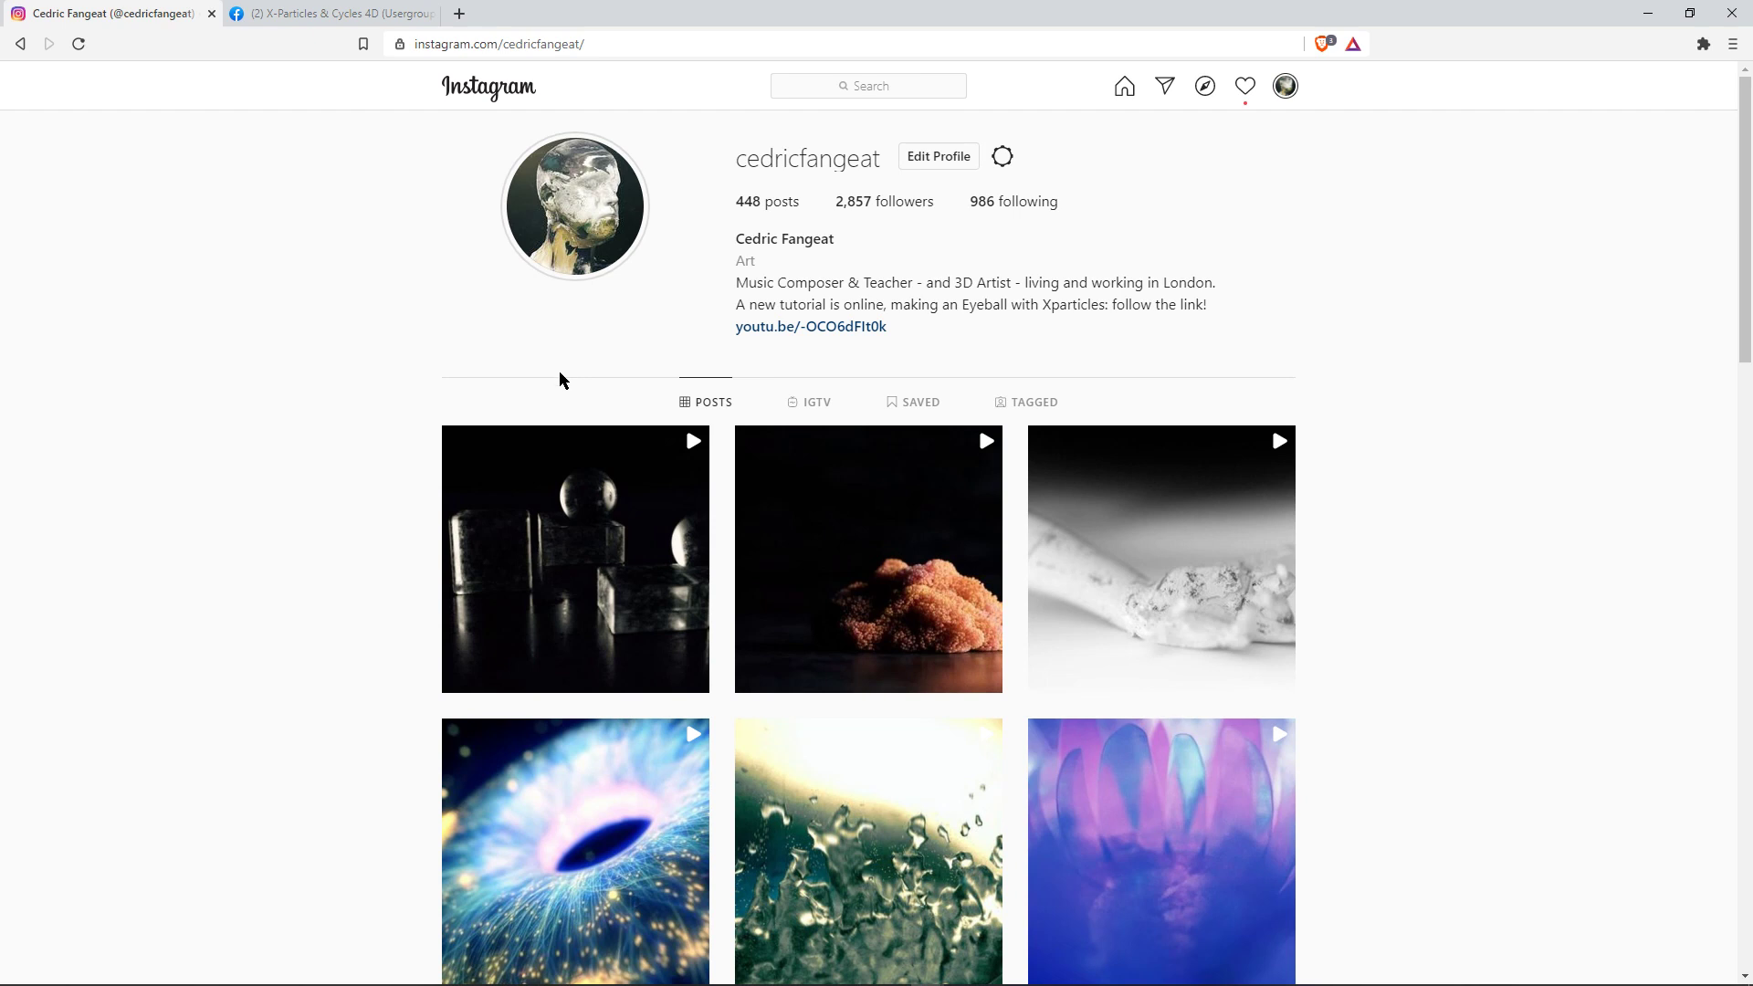
pyautogui.scroll(-1, 523, 451)
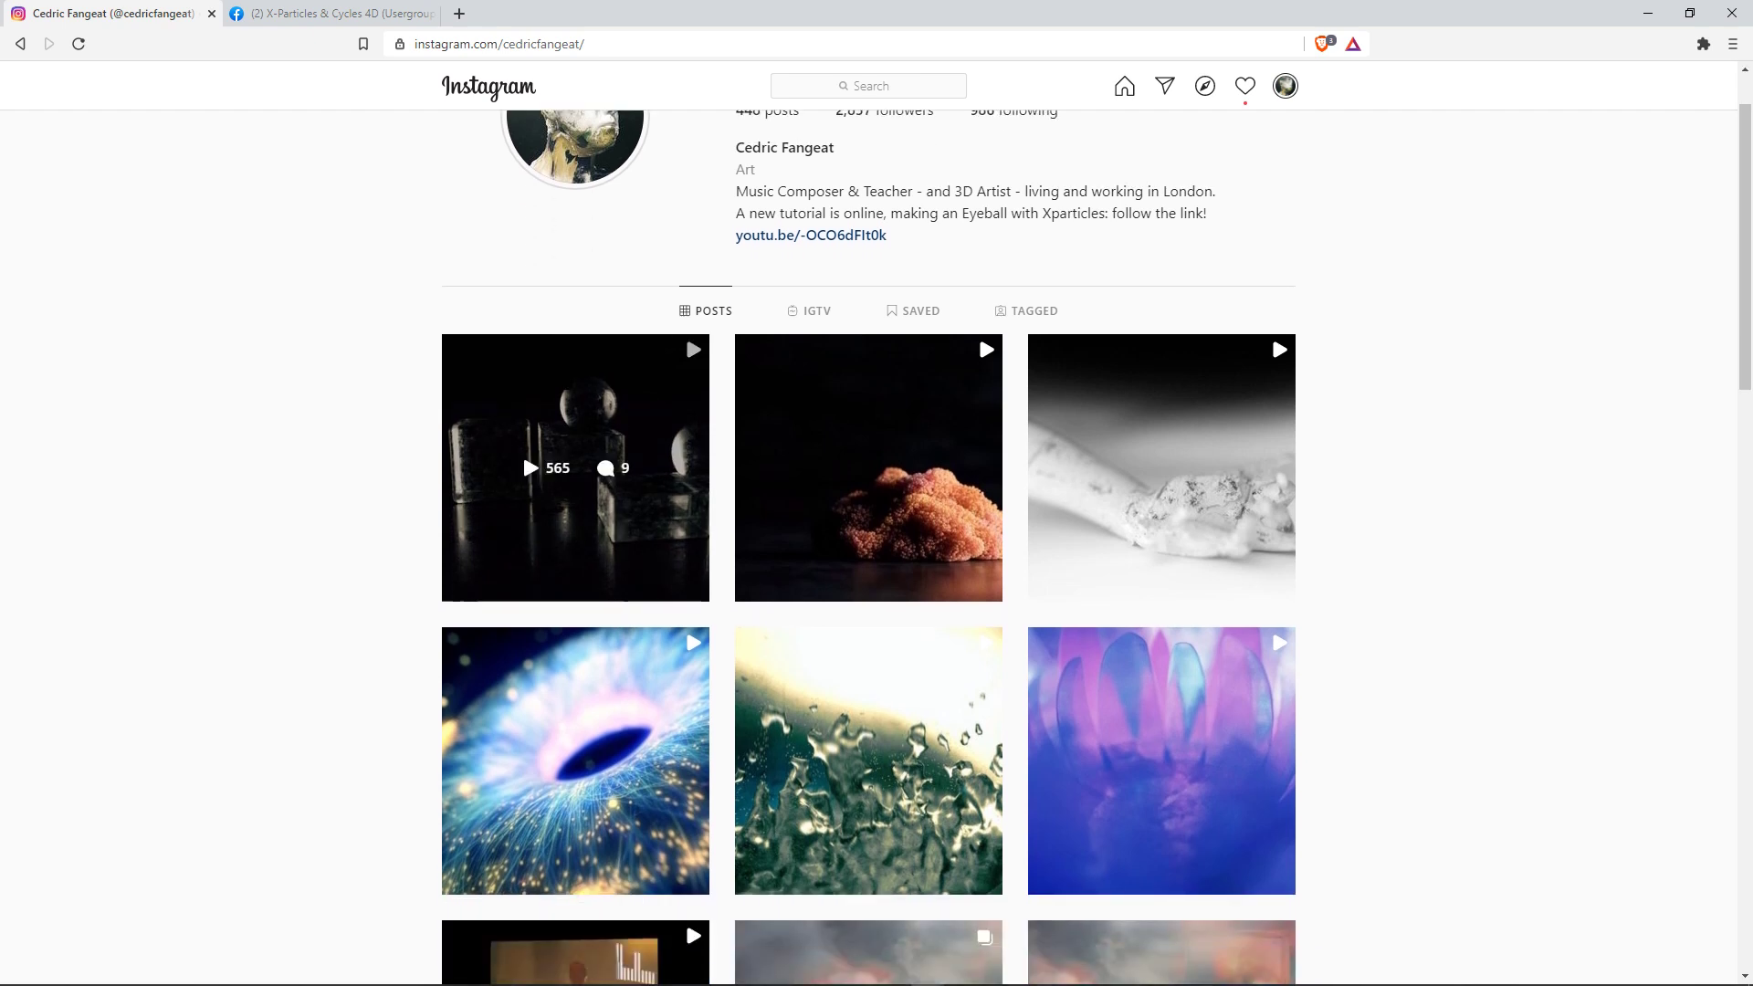
pyautogui.scroll(-3, 523, 451)
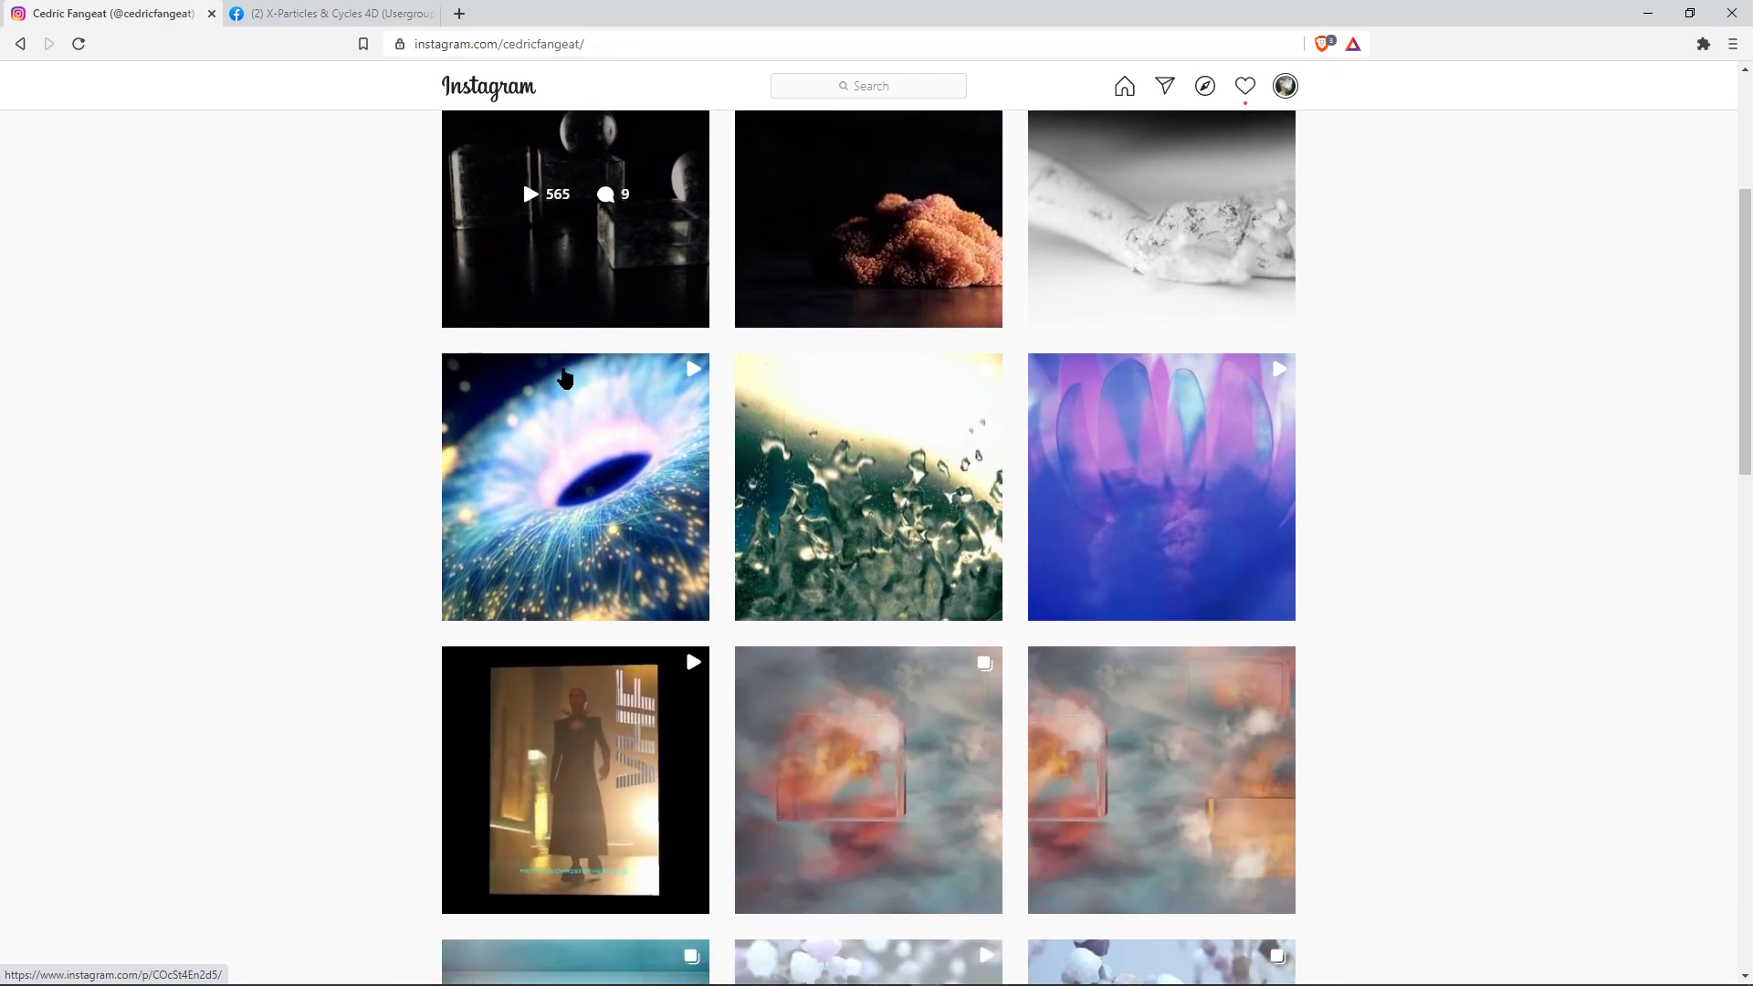
pyautogui.scroll(4, 516, 468)
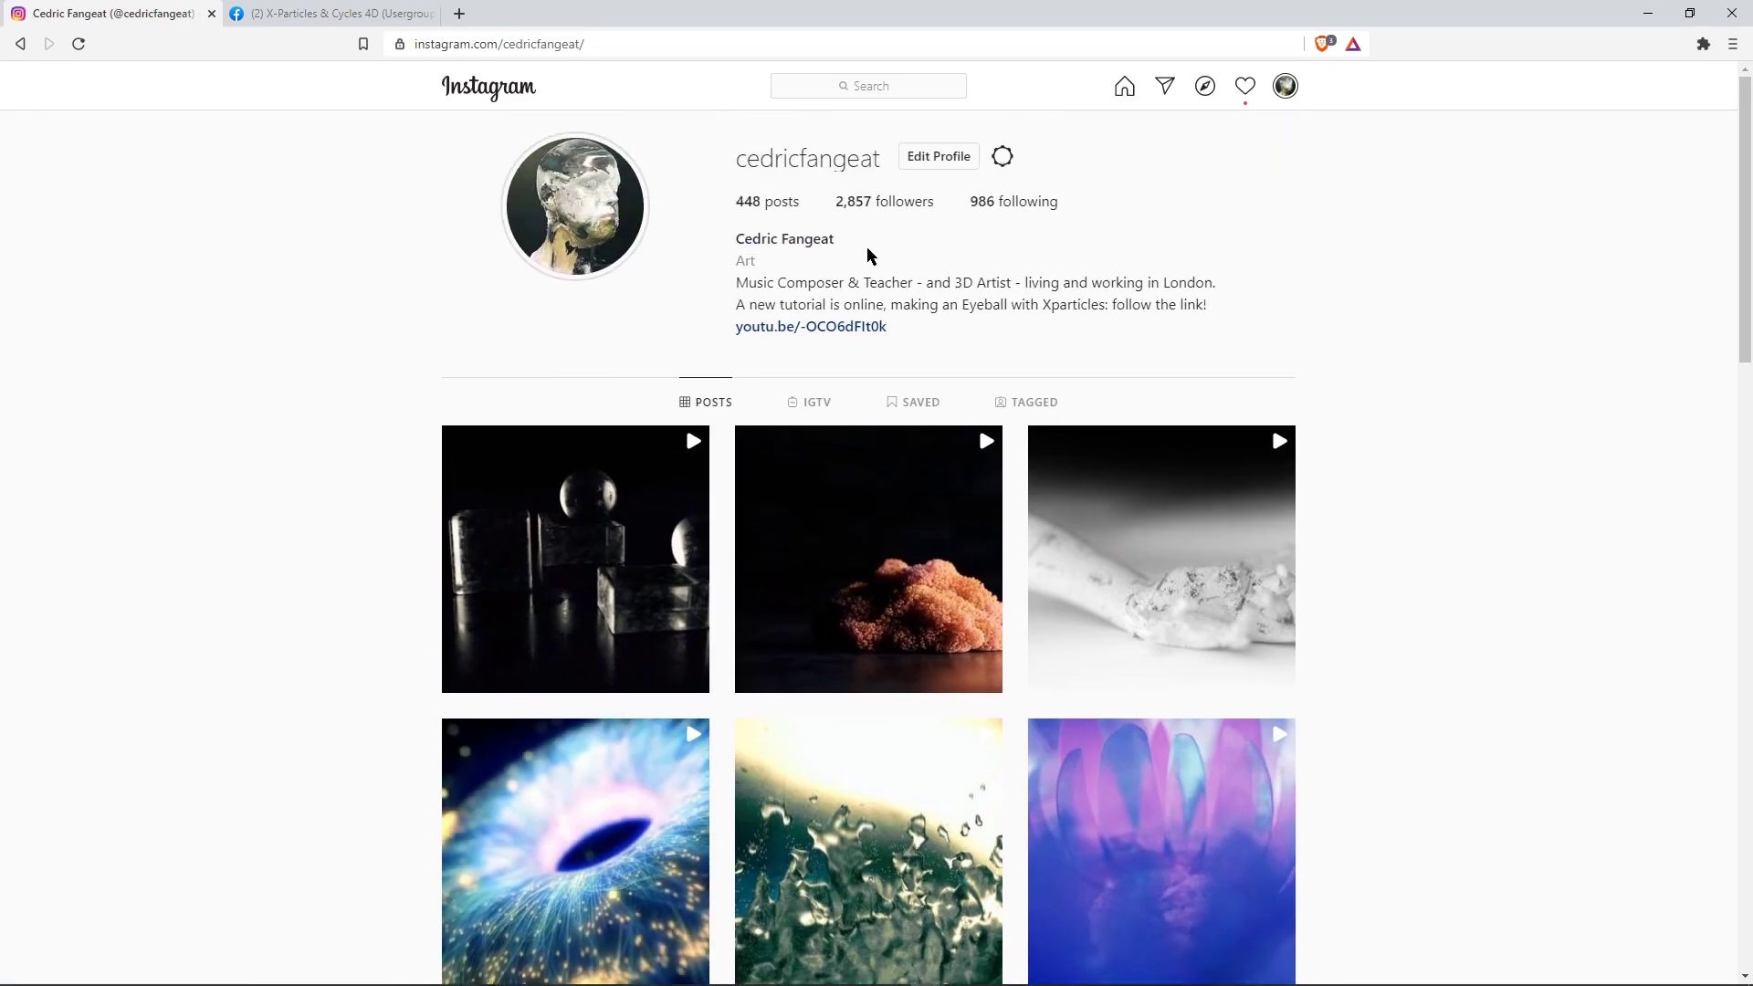